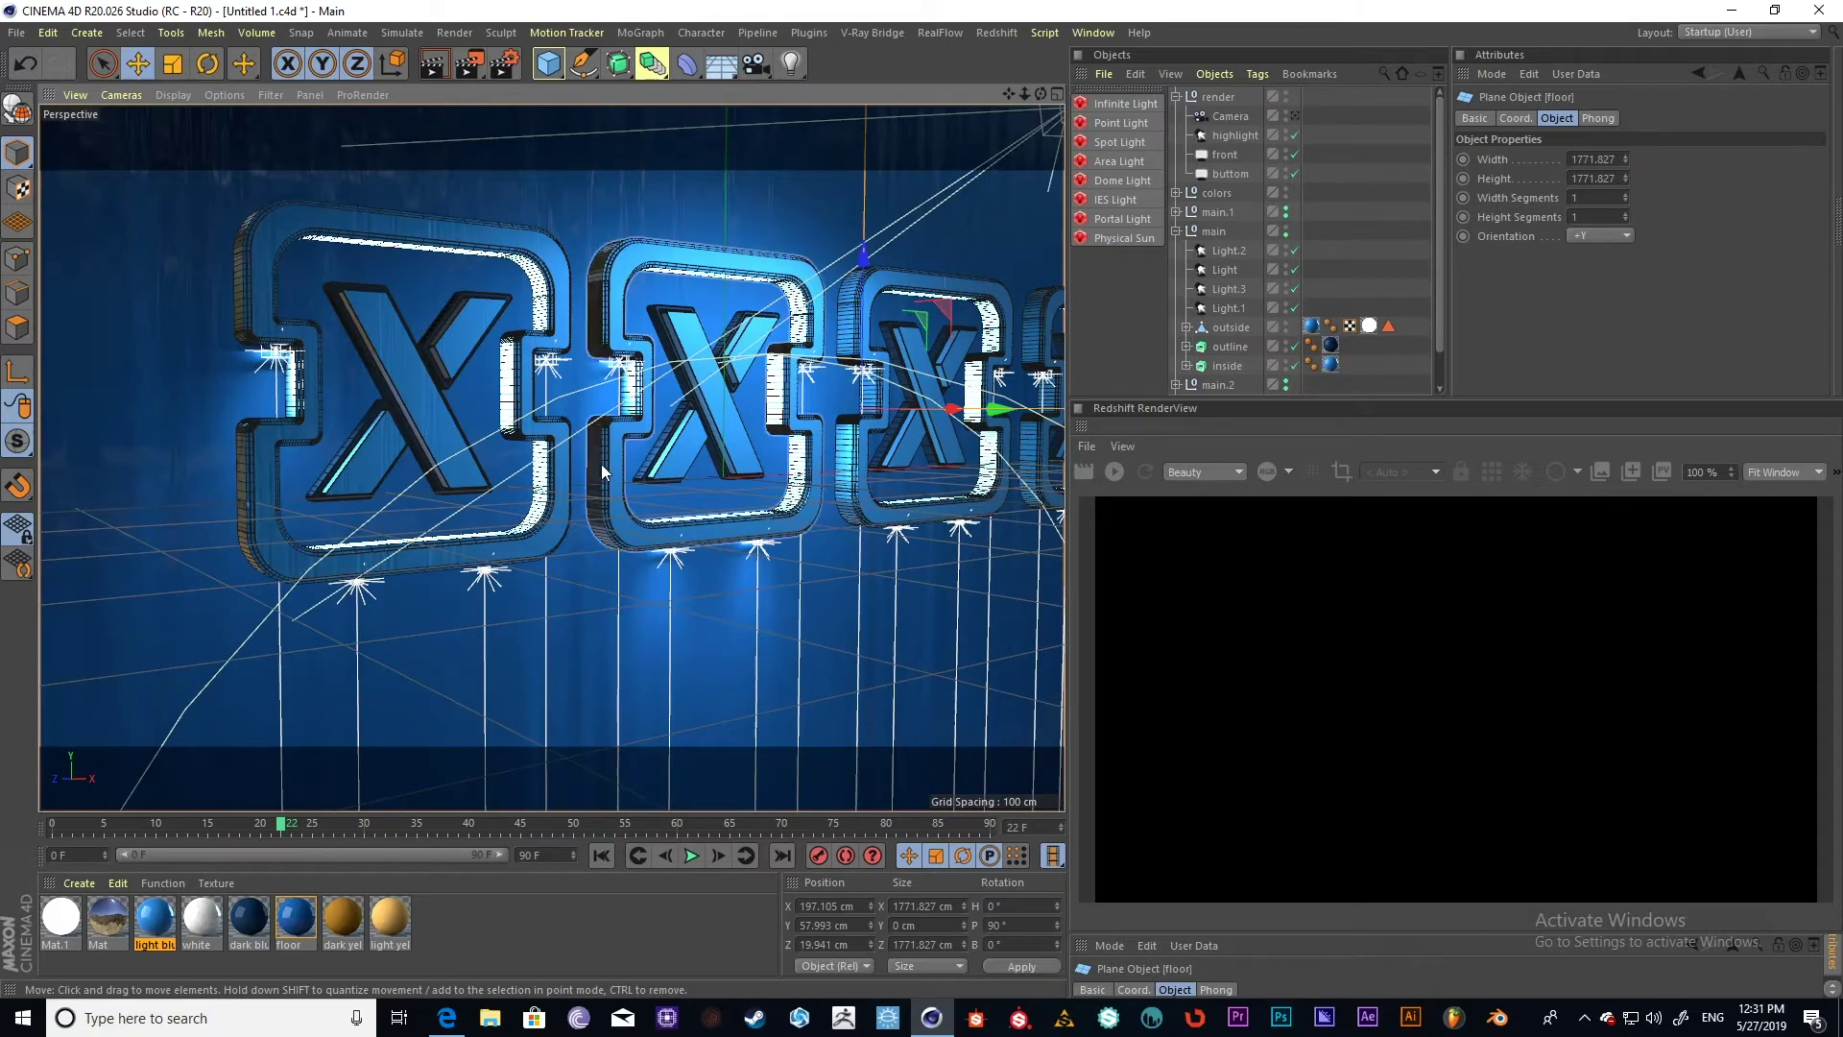
Step: Examine the row of glowing X logo panels and their lights from several angles and distances
left_click_drag(676, 453, 640, 429, "alt")
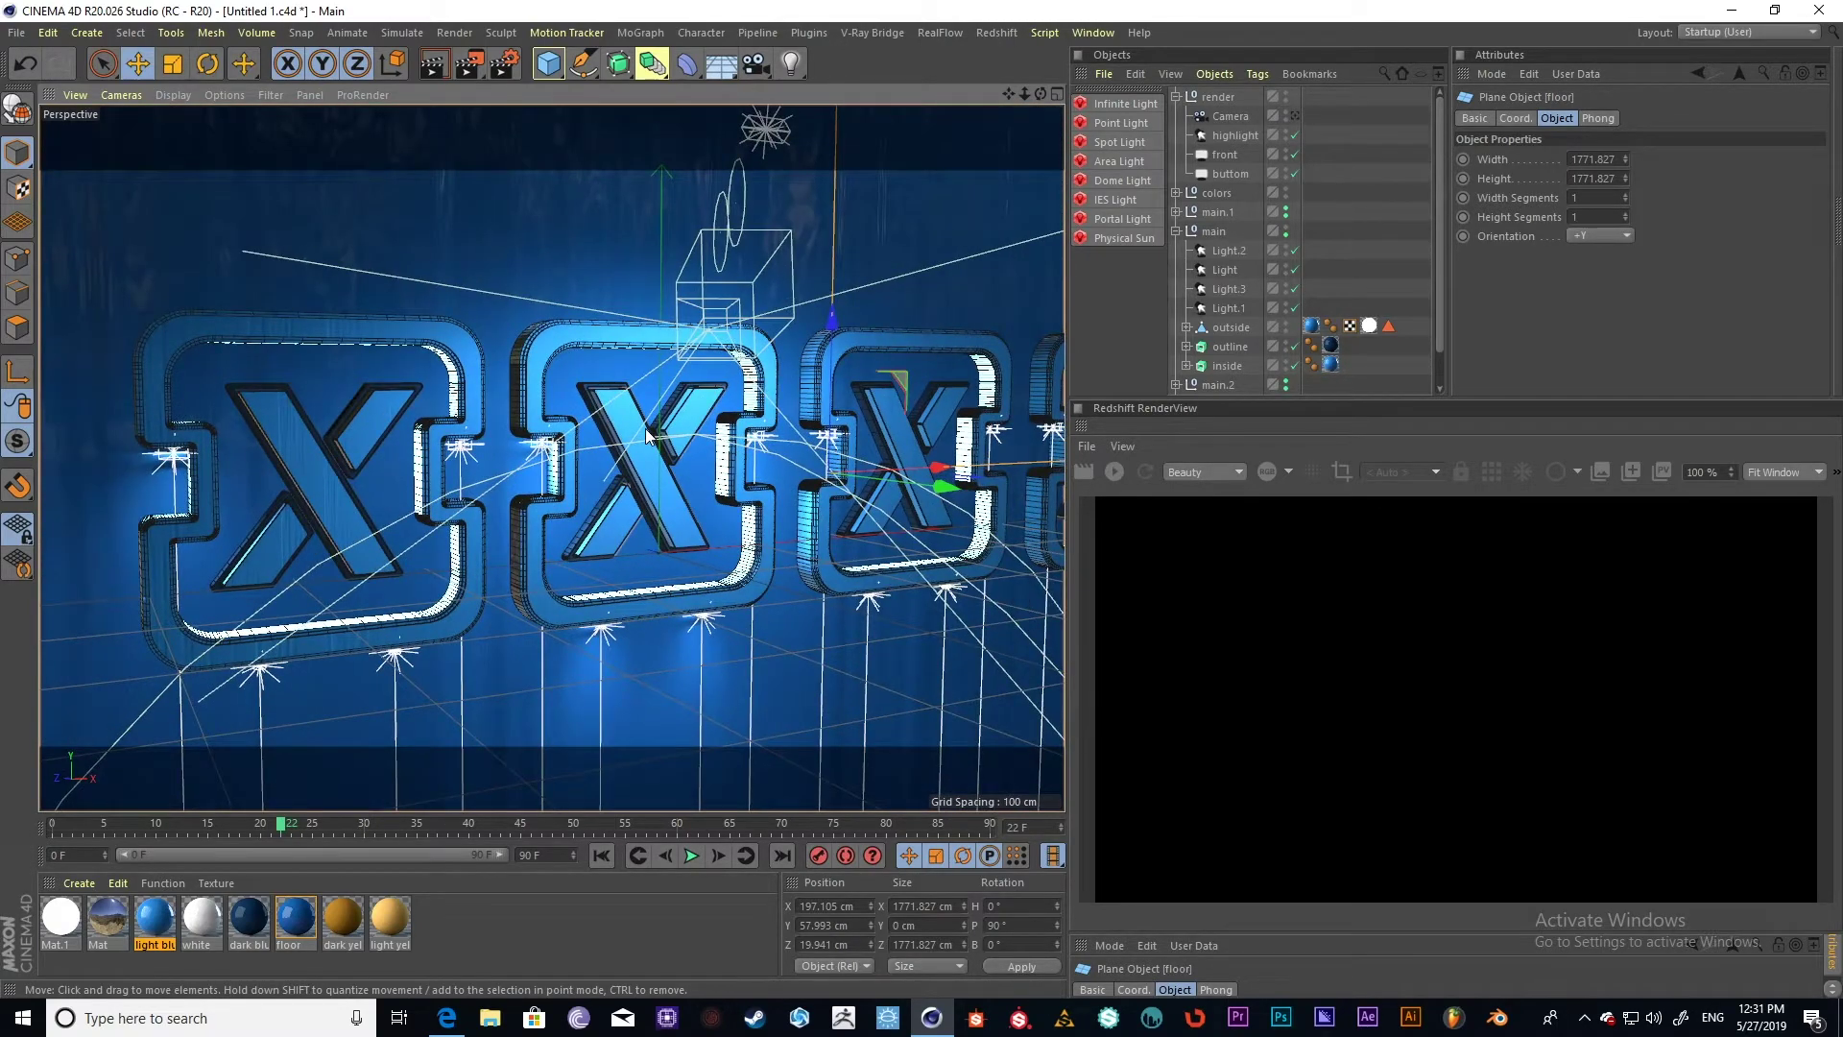
scroll(641, 434, "down", 2)
scroll(637, 435, "up", 3)
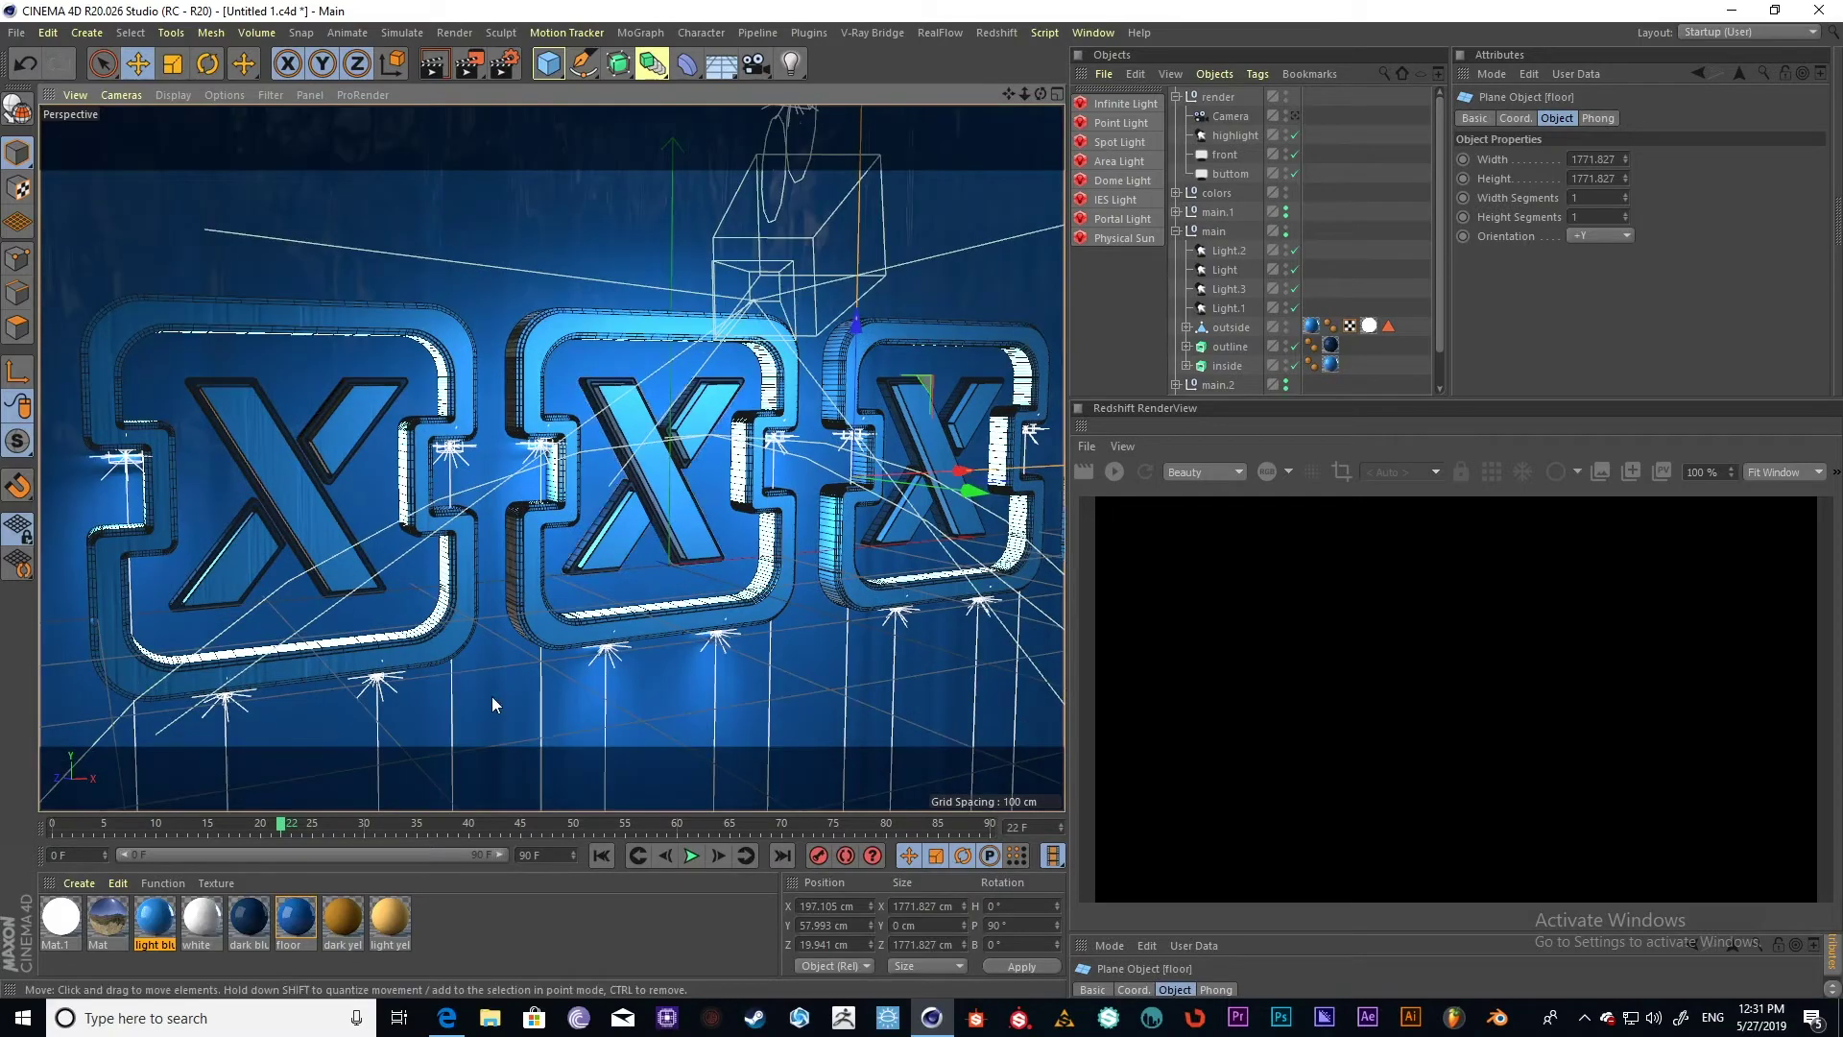
scroll(538, 699, "down", 3)
scroll(630, 648, "down", 2)
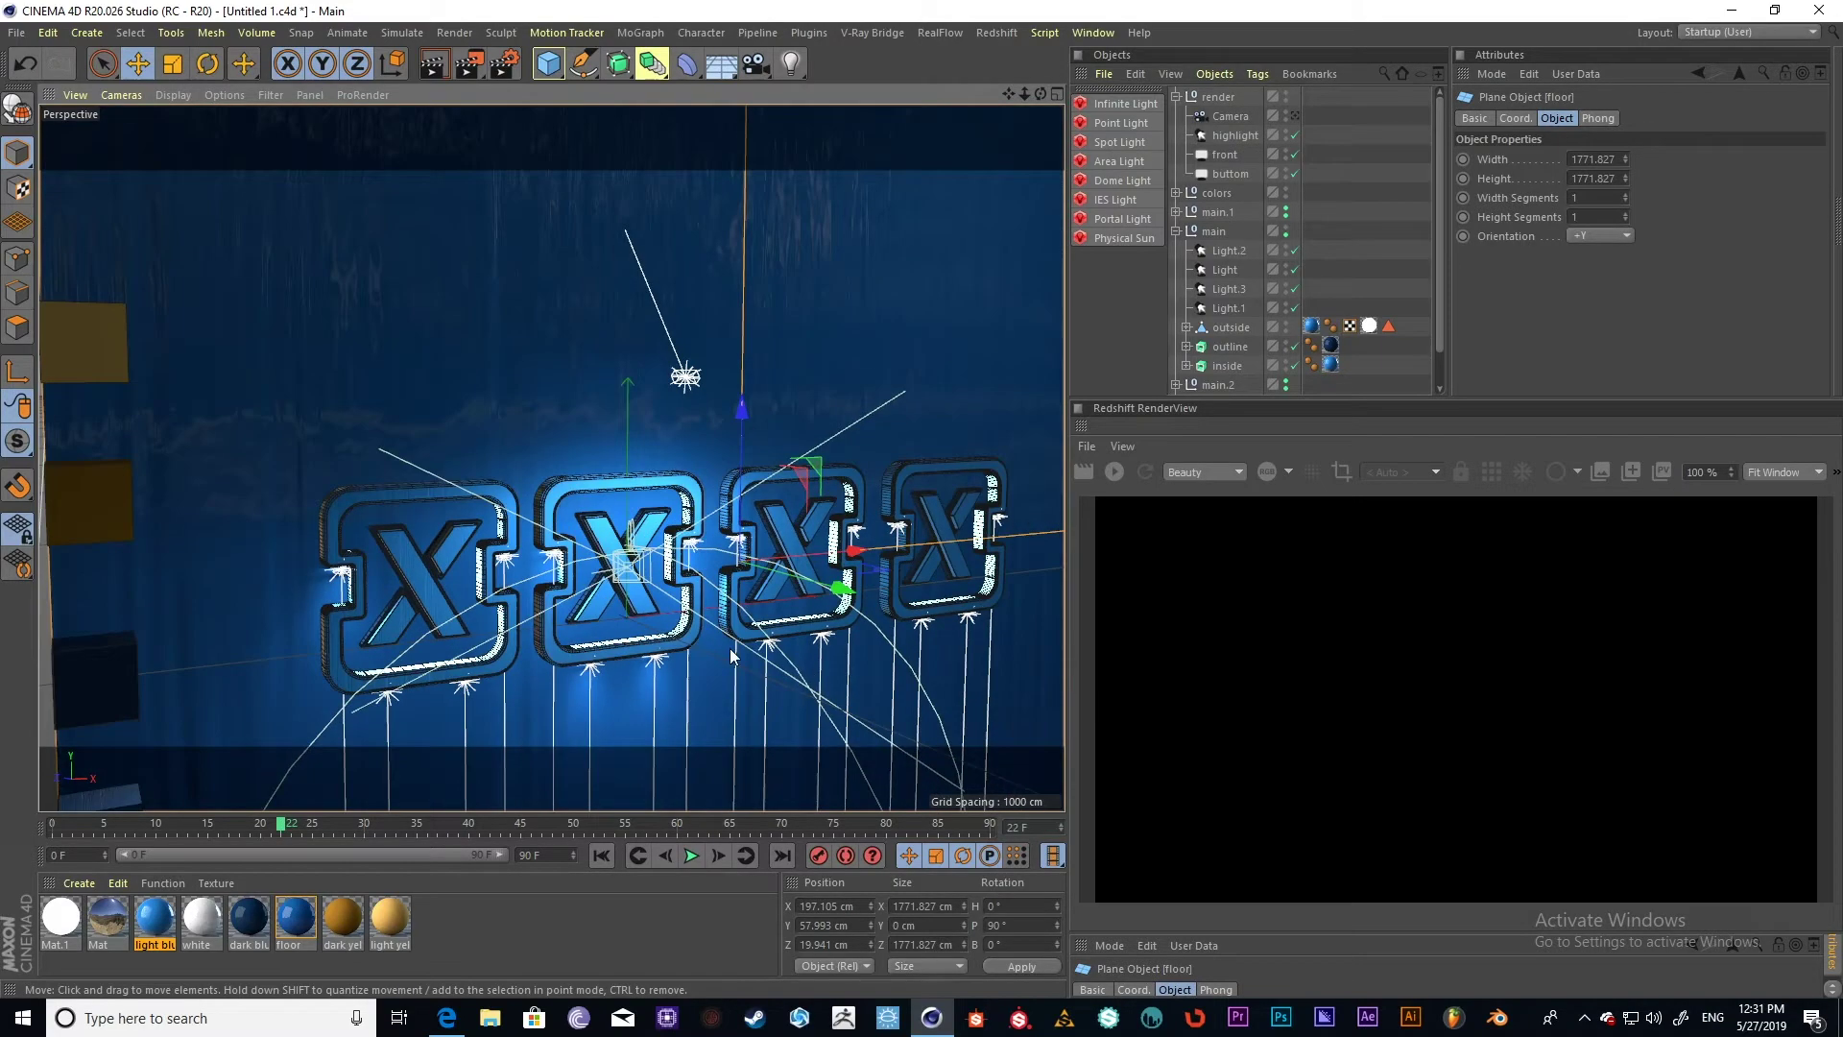
middle_click_drag(731, 656, 697, 562, "alt")
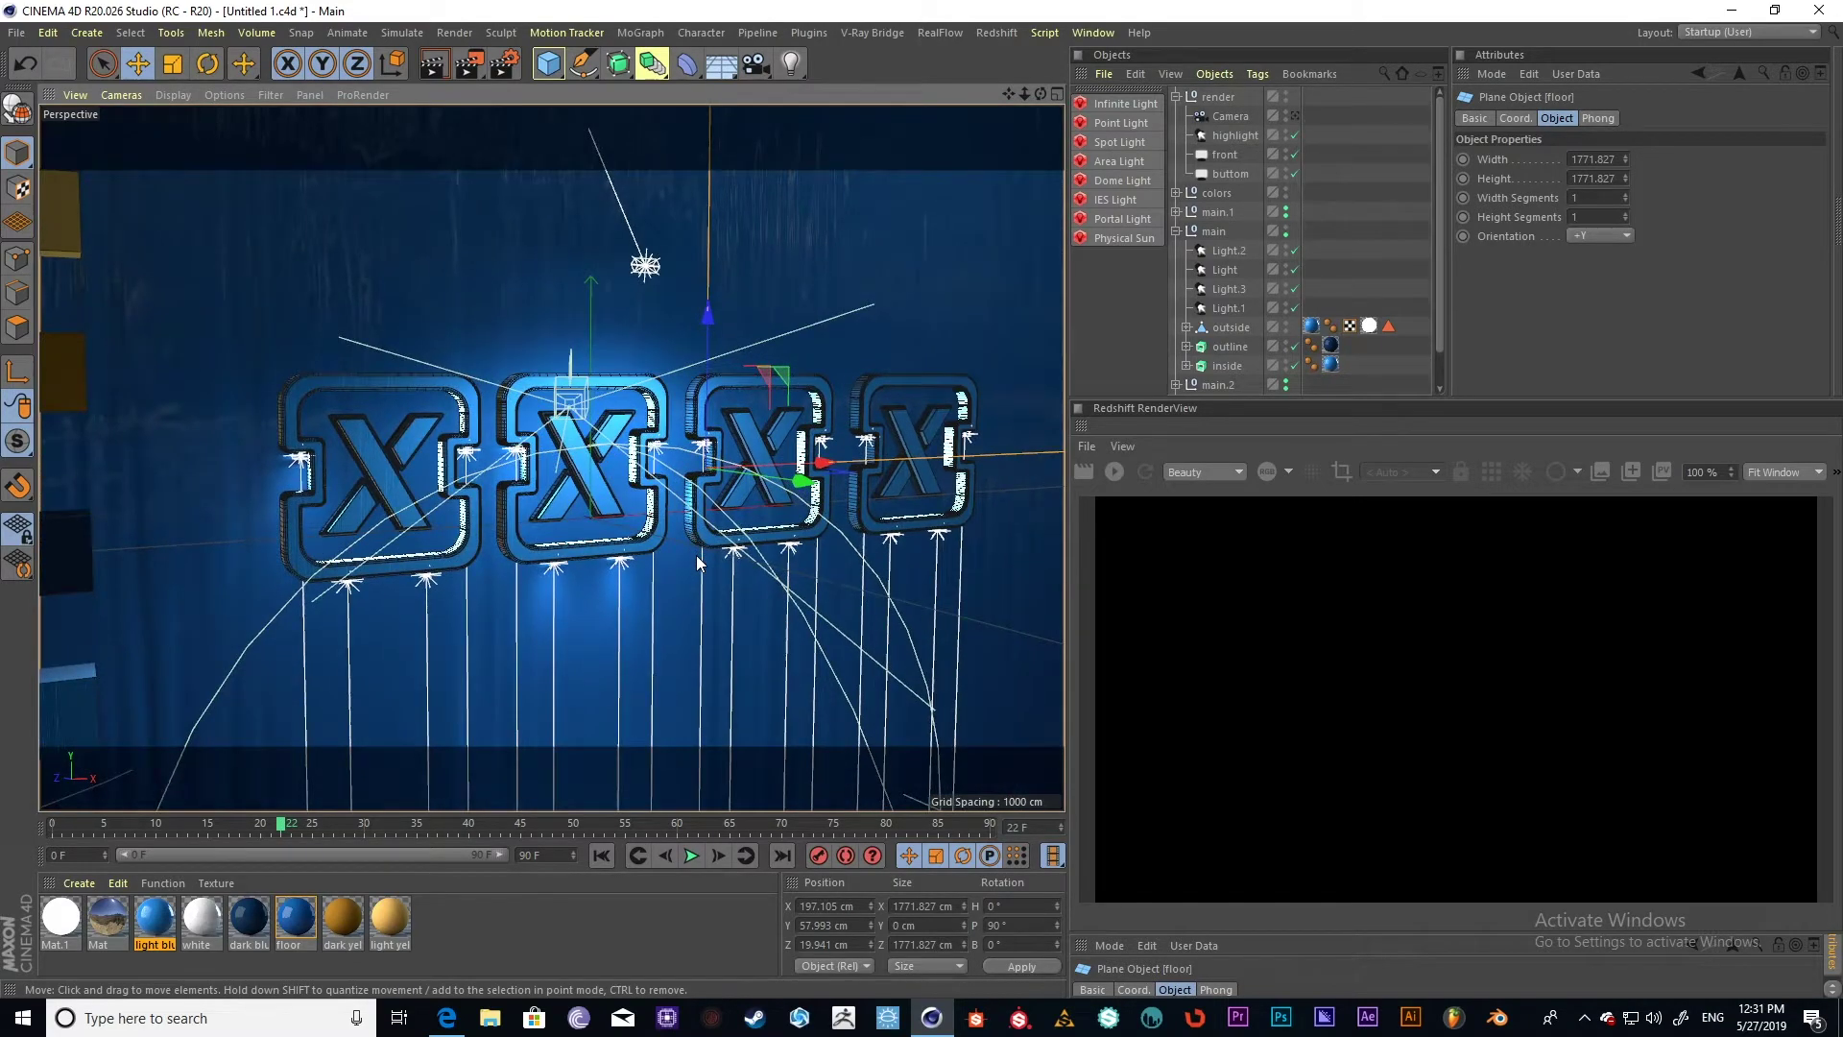
scroll(567, 518, "down", 3)
scroll(435, 486, "up", 5)
left_click_drag(705, 540, 597, 562, "alt")
middle_click_drag(598, 566, 370, 581, "alt")
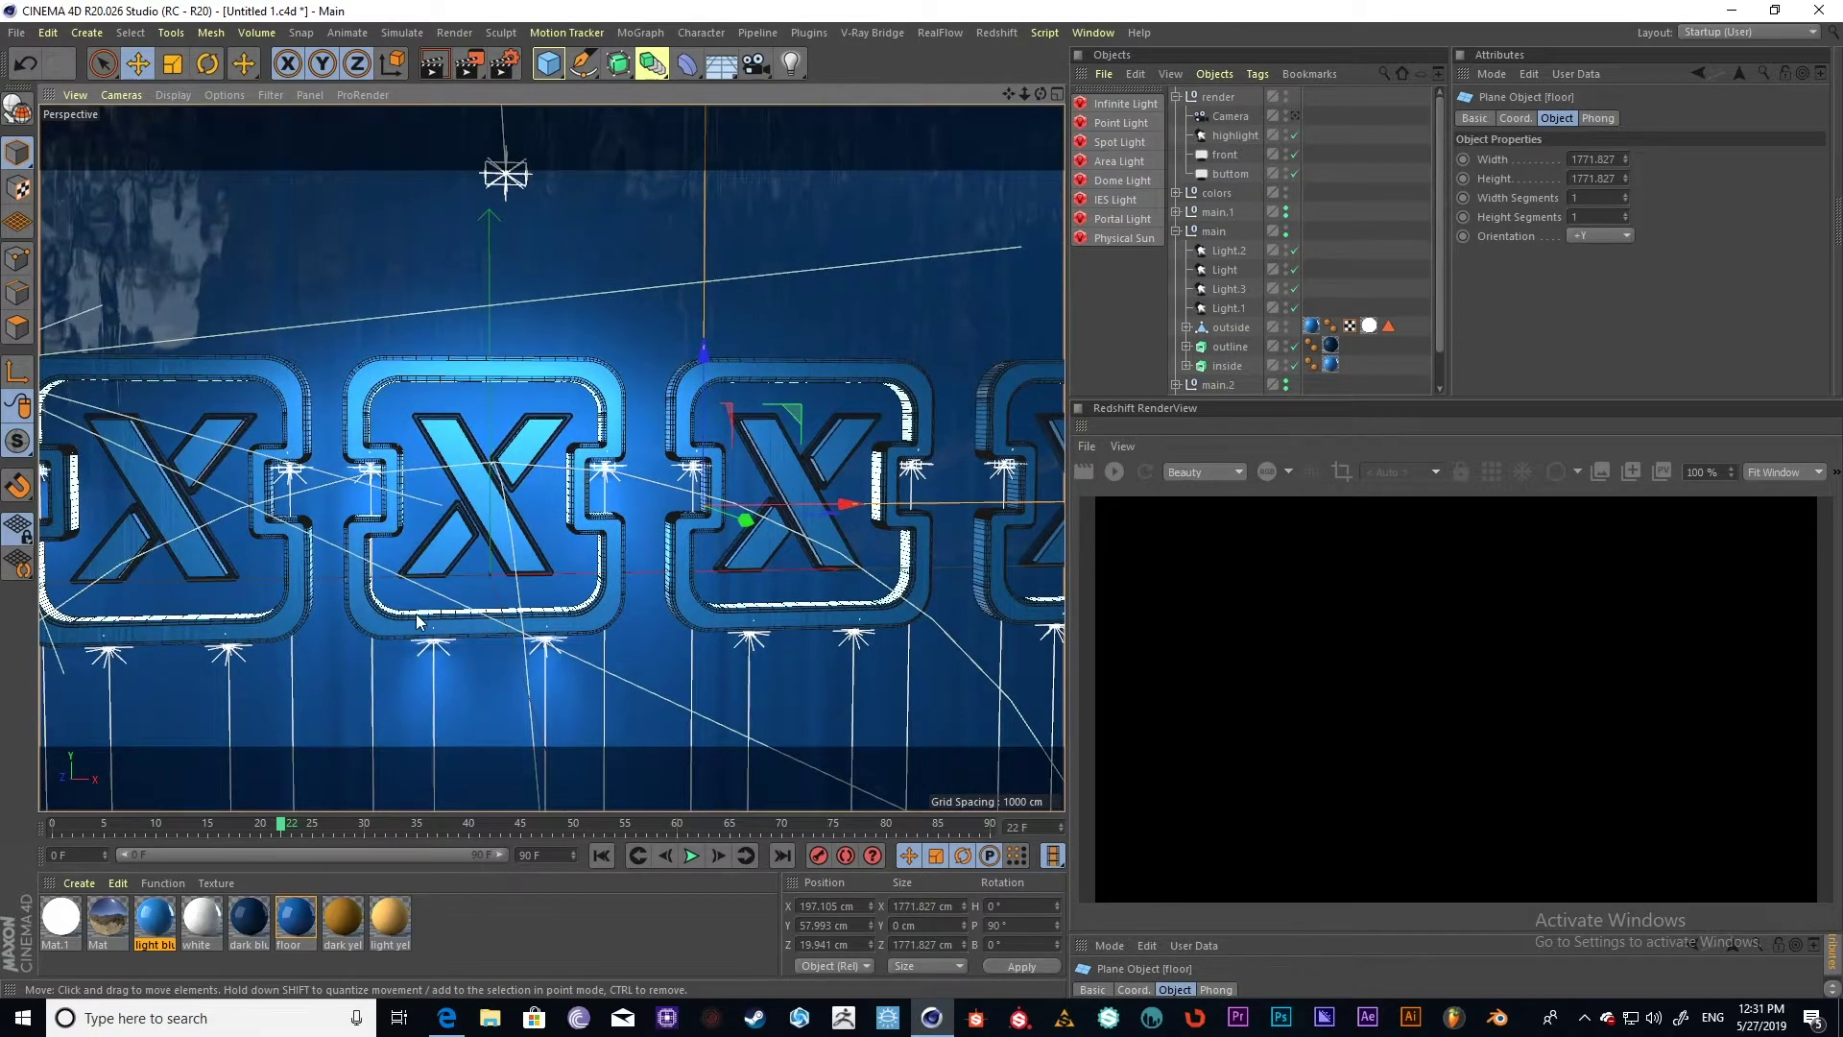
scroll(521, 587, "down", 3)
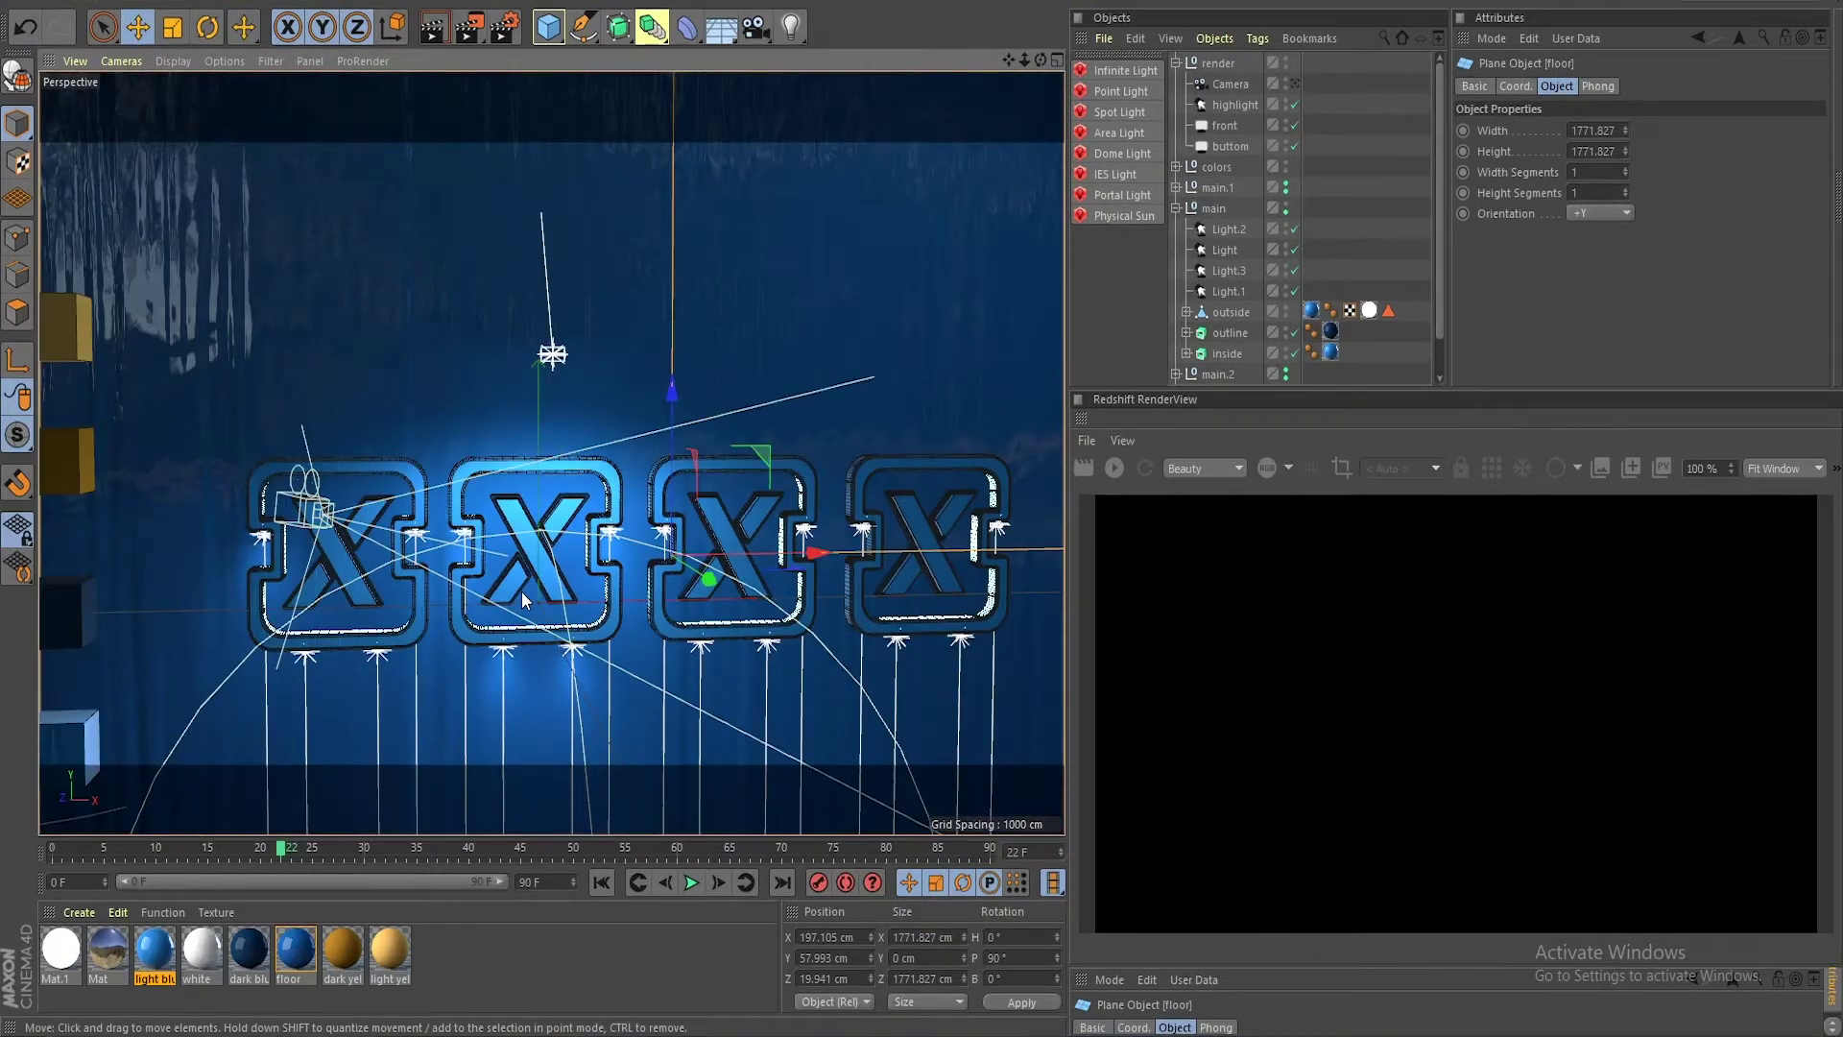
scroll(521, 591, "up", 5)
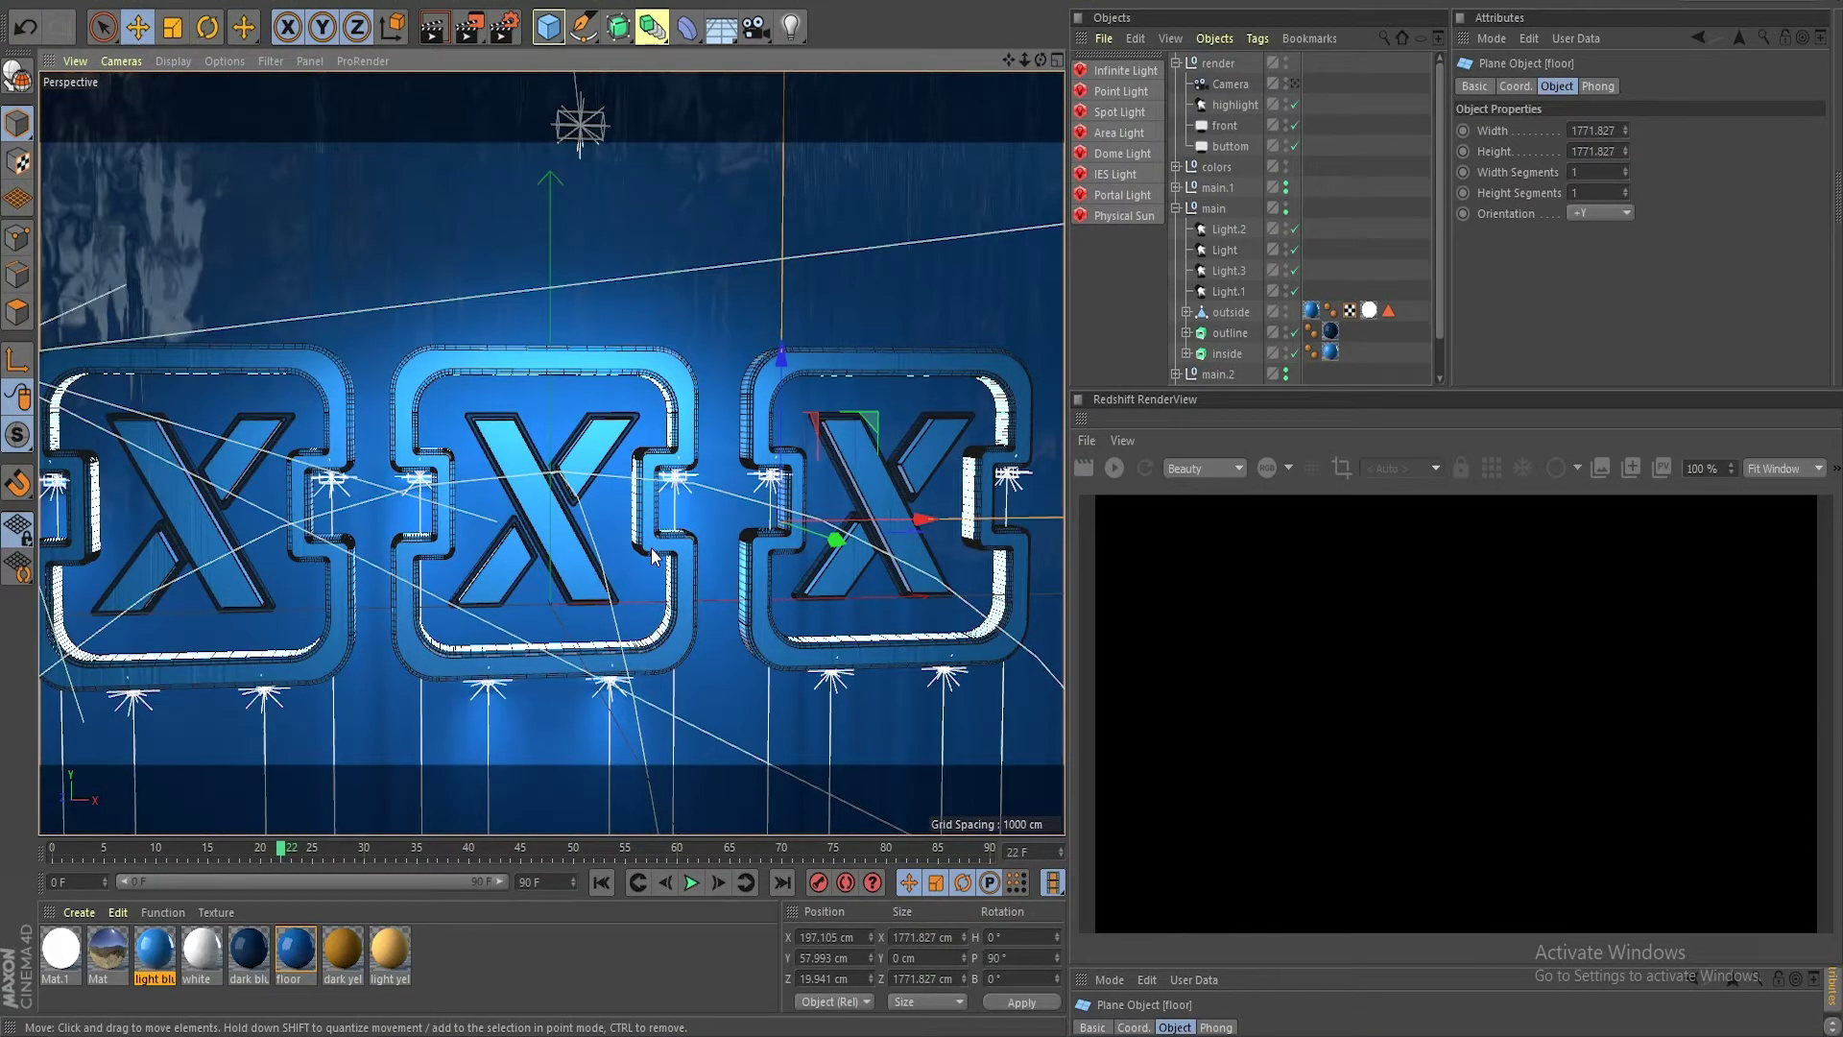
scroll(654, 544, "down", 3)
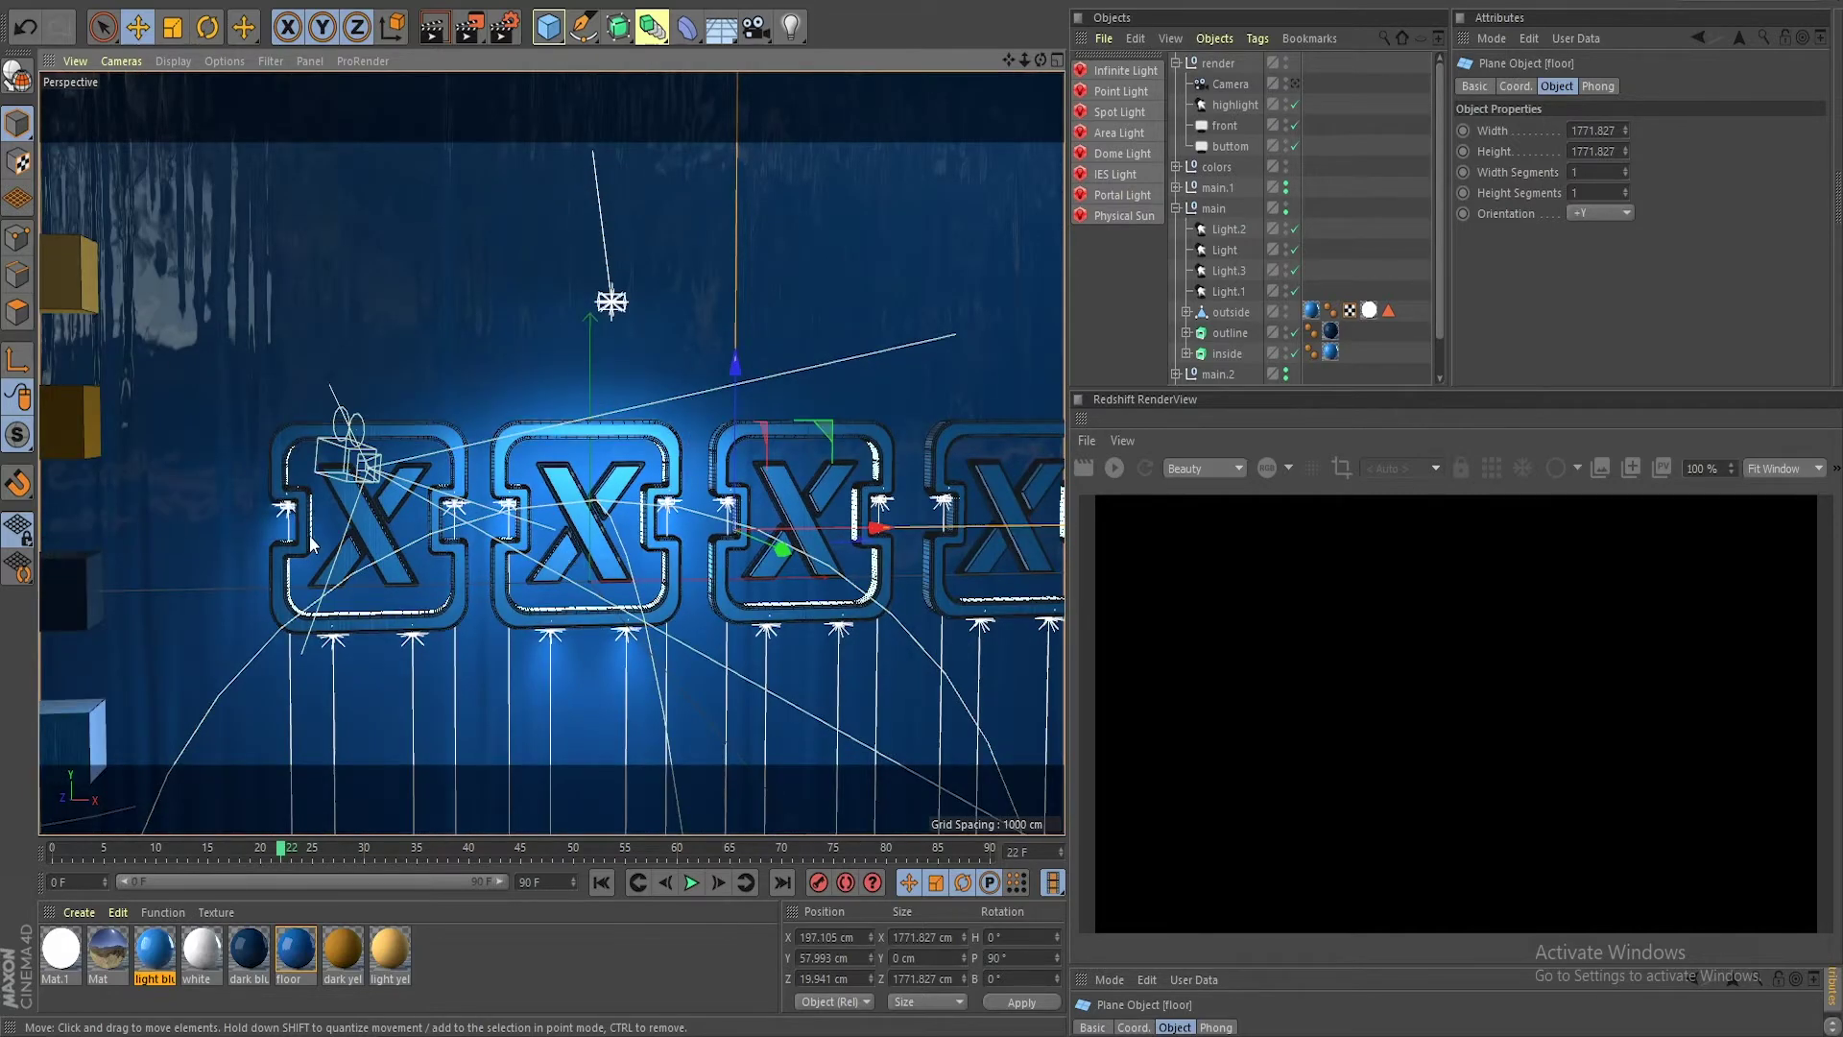
scroll(598, 549, "down", 4)
scroll(594, 558, "up", 5)
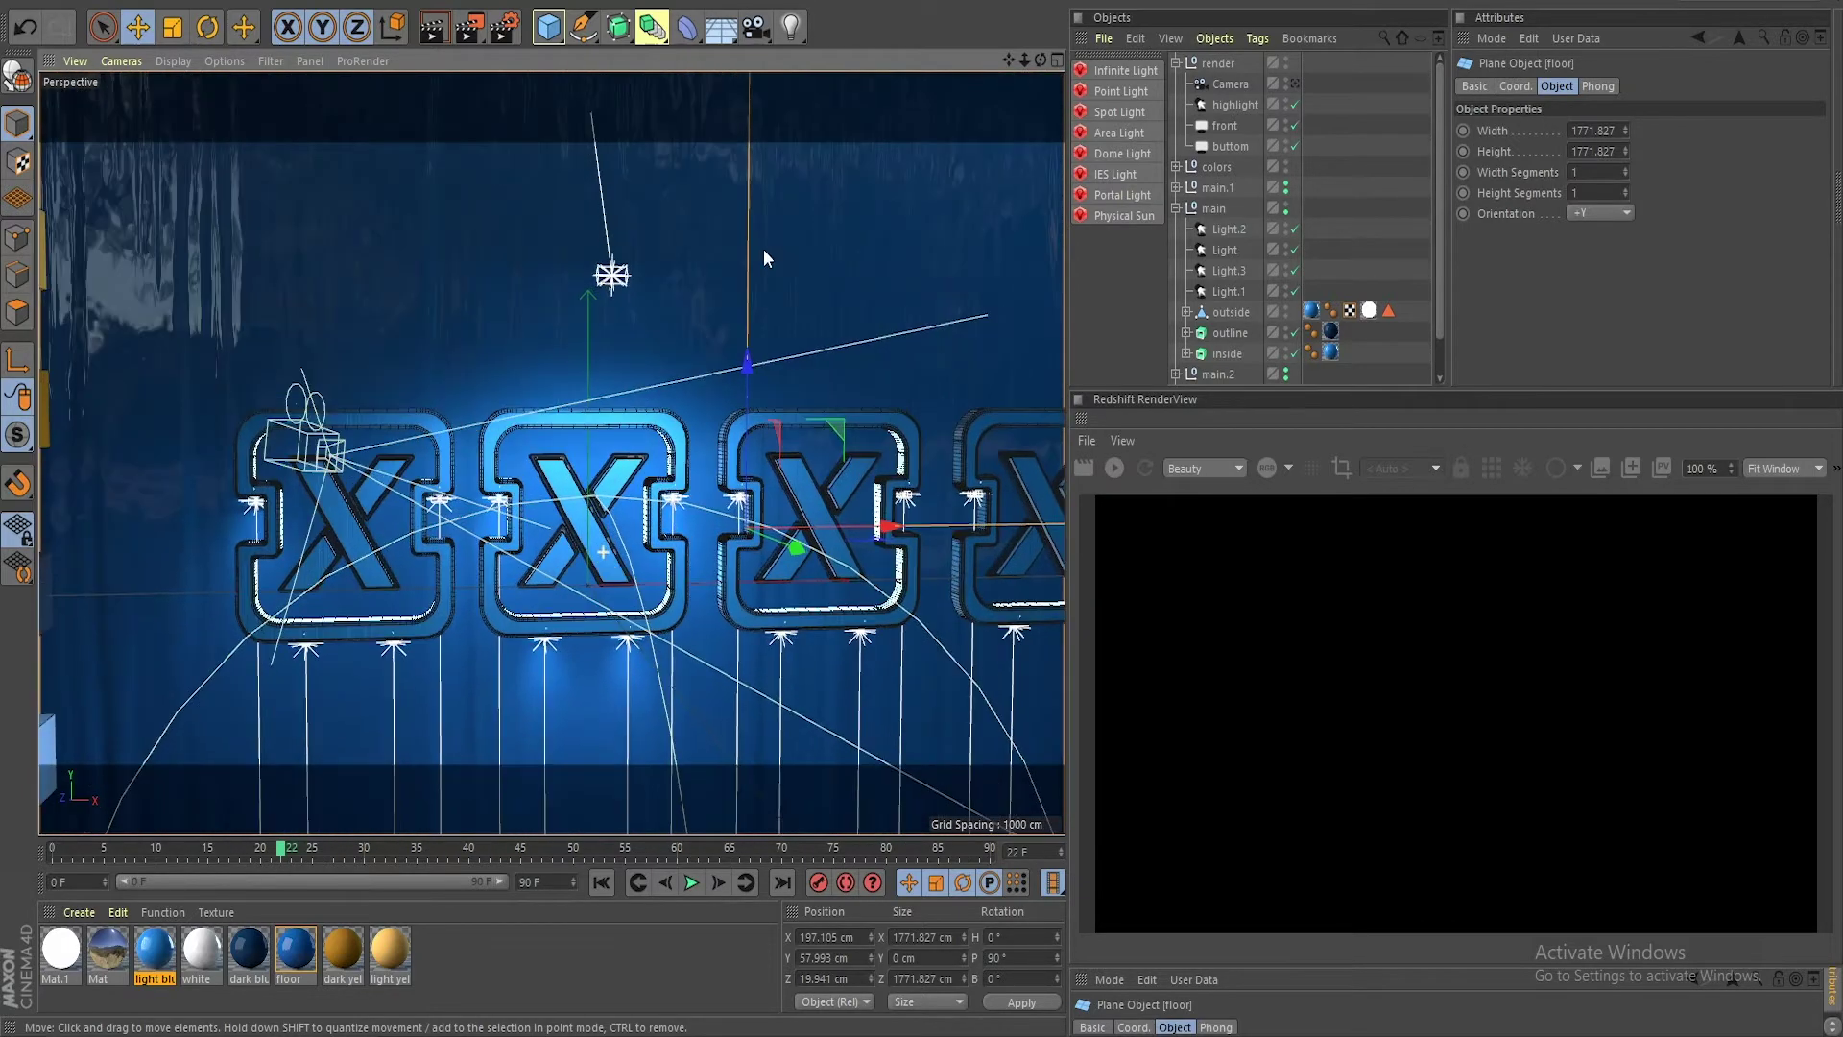
Step: Compare the Untitled 1 render with finished.jpg in the Picture Viewer, inspecting the X logos up close
left_click(1148, 2)
left_click(1139, 411)
left_click_drag(1355, 285, 1031, 224)
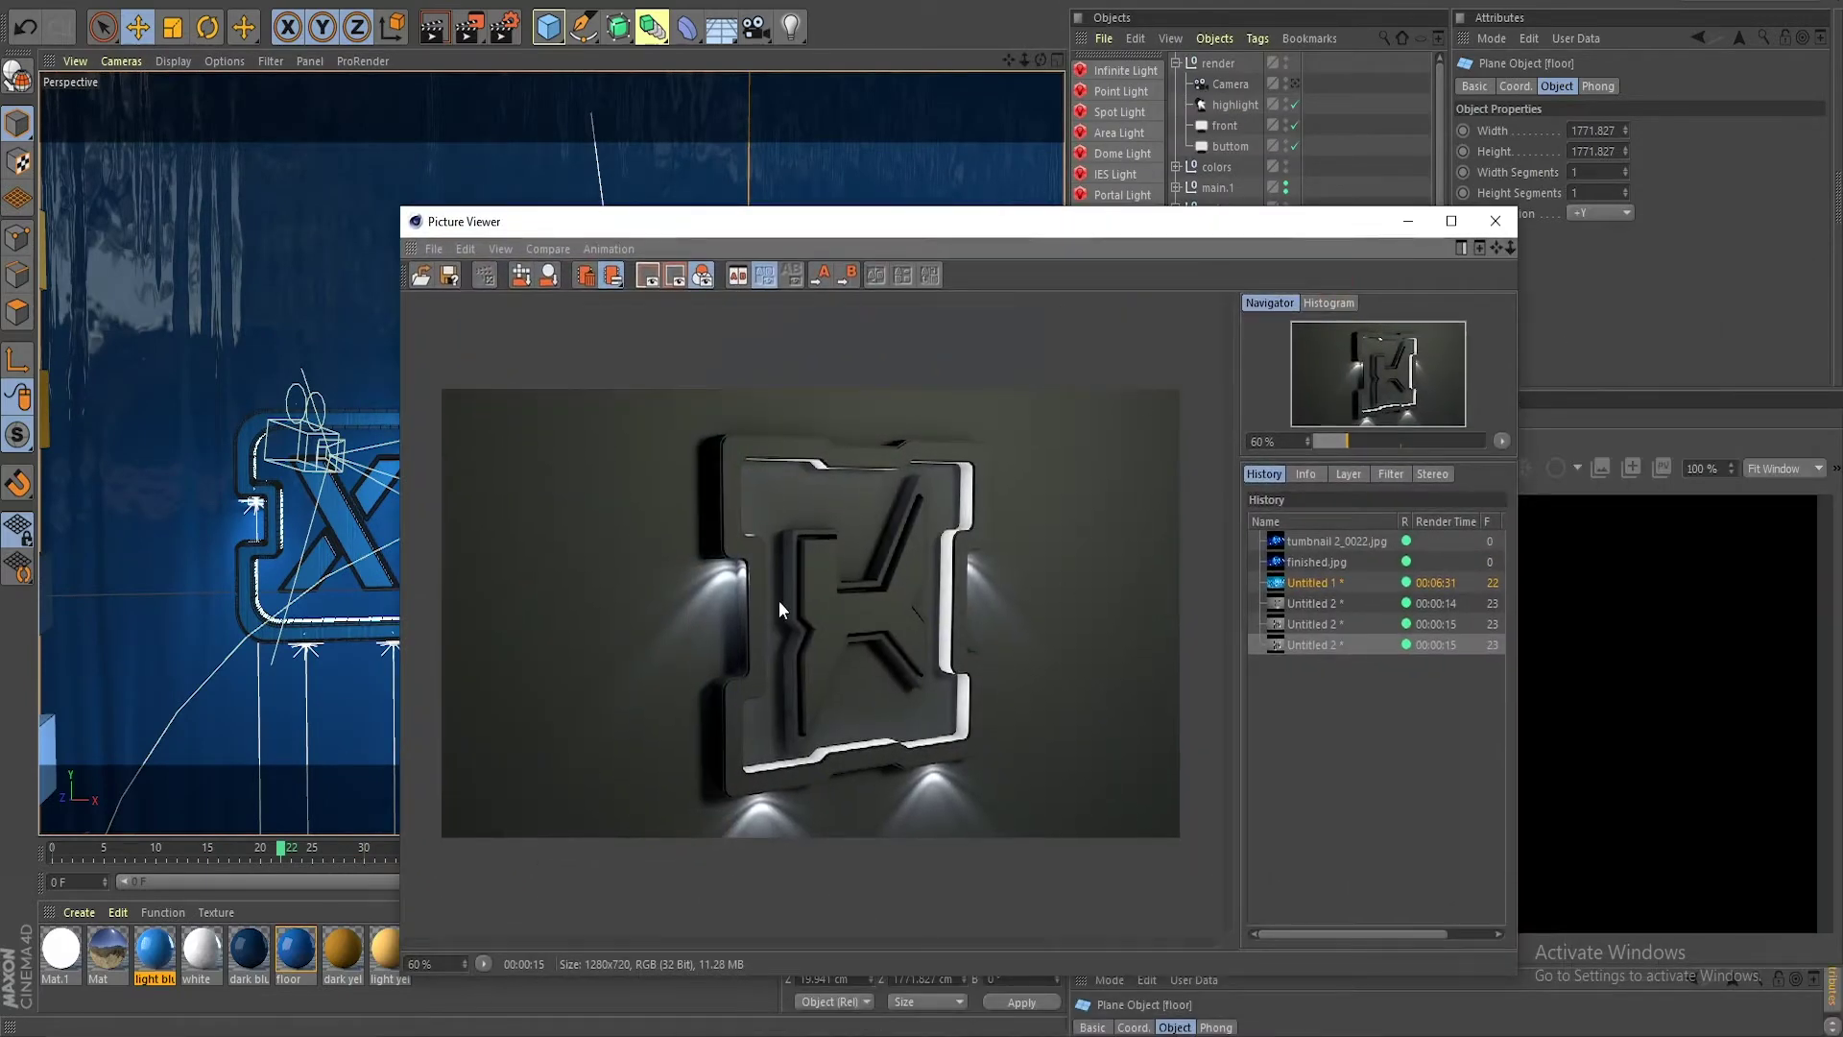
left_click(1301, 581)
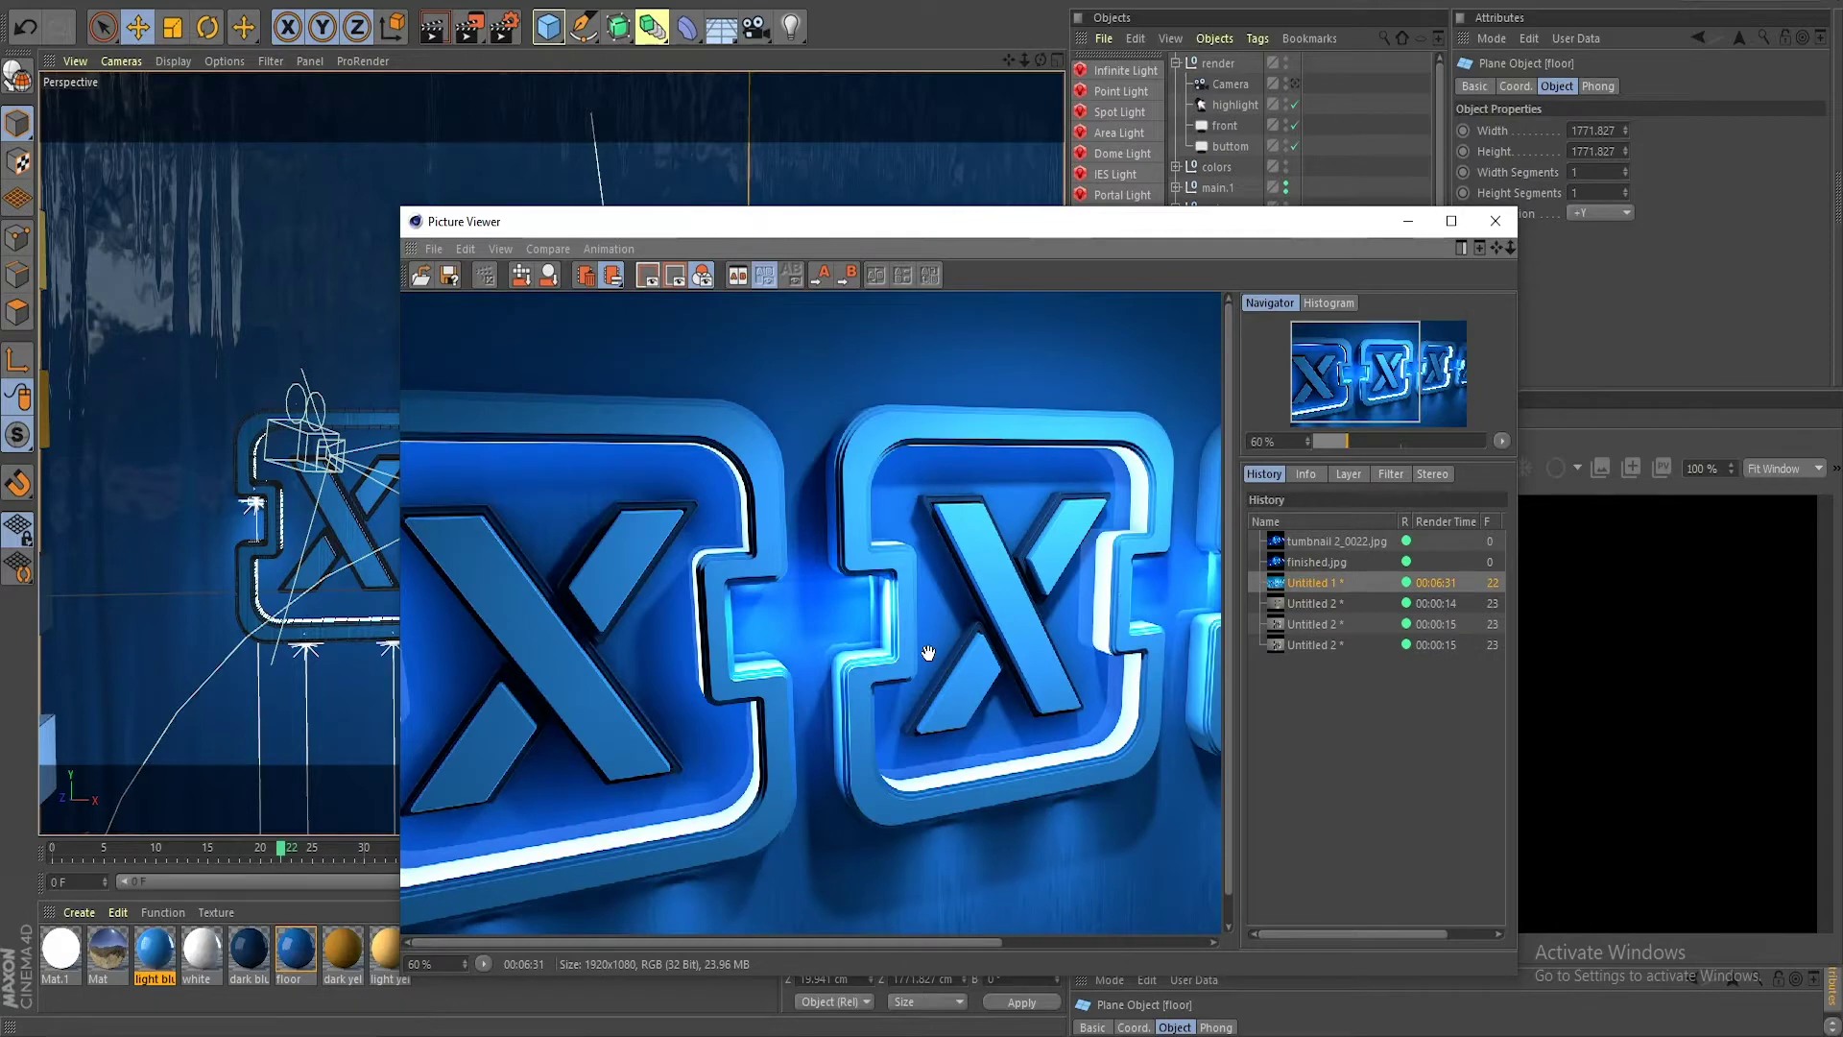
scroll(928, 653, "down", 2)
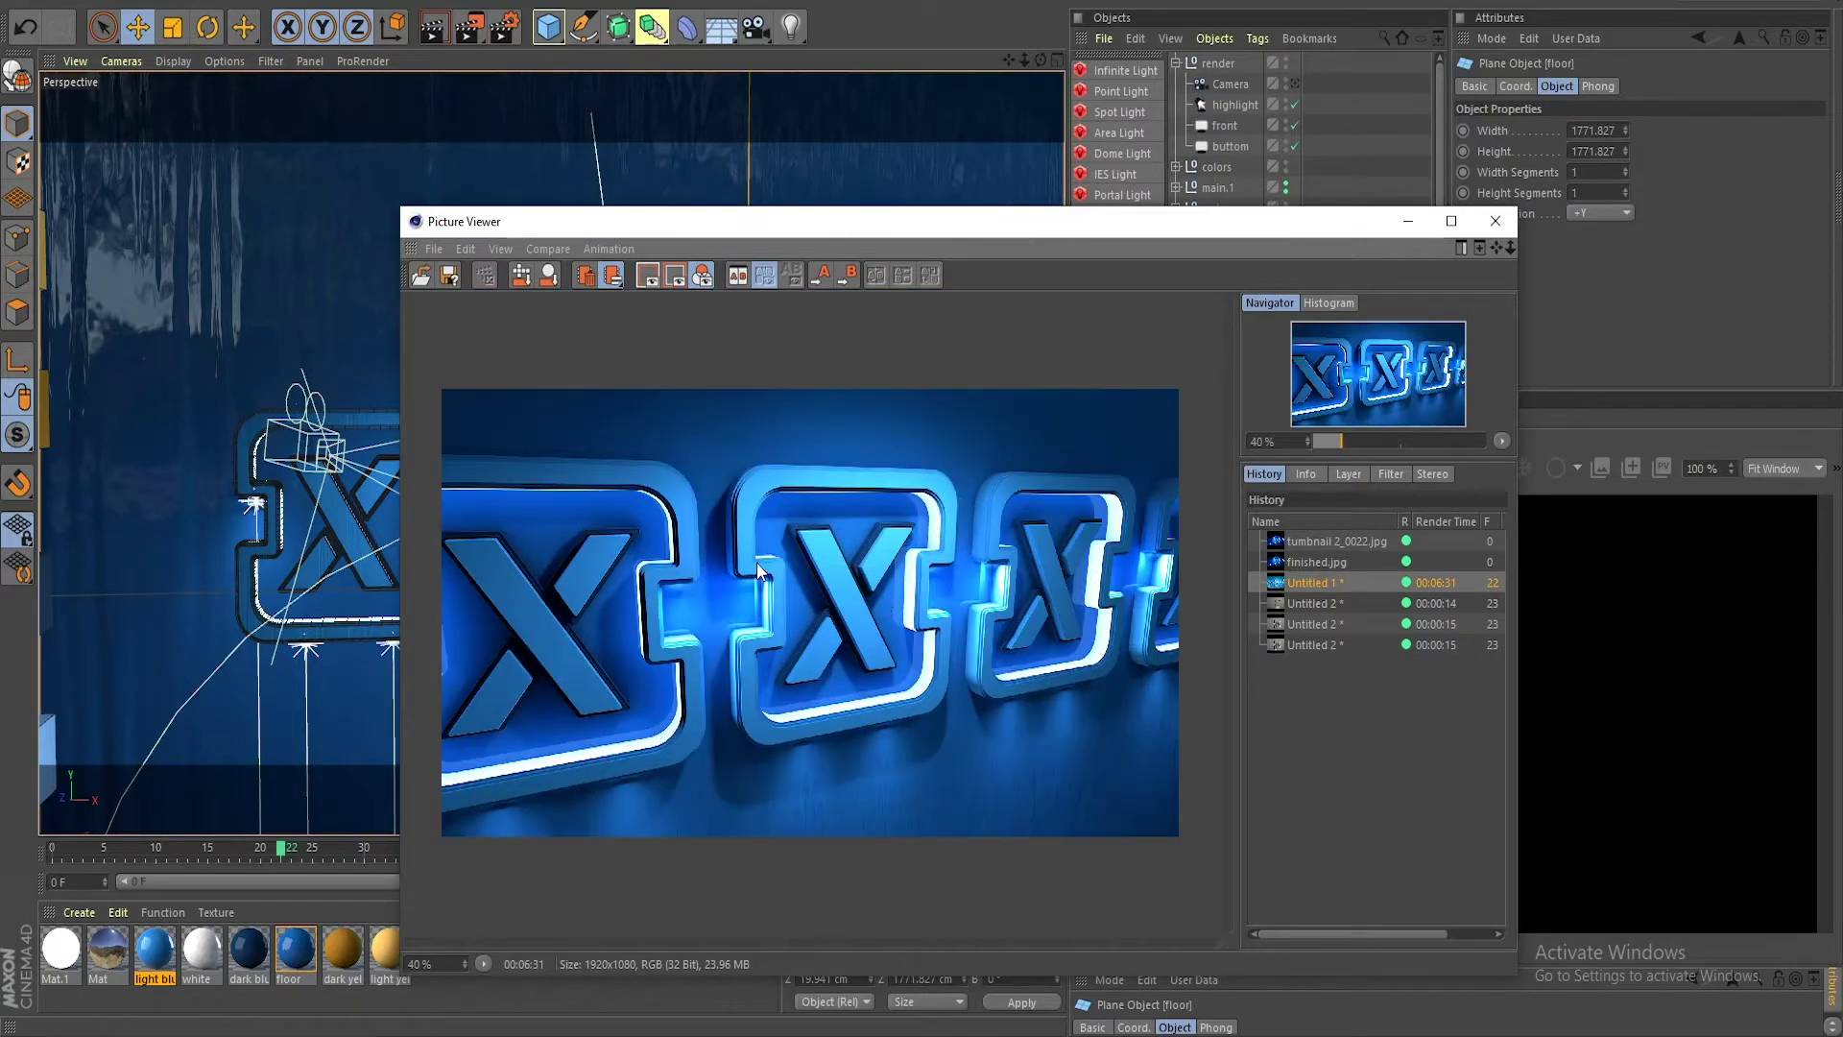
left_click(1309, 565)
scroll(778, 586, "down", 1)
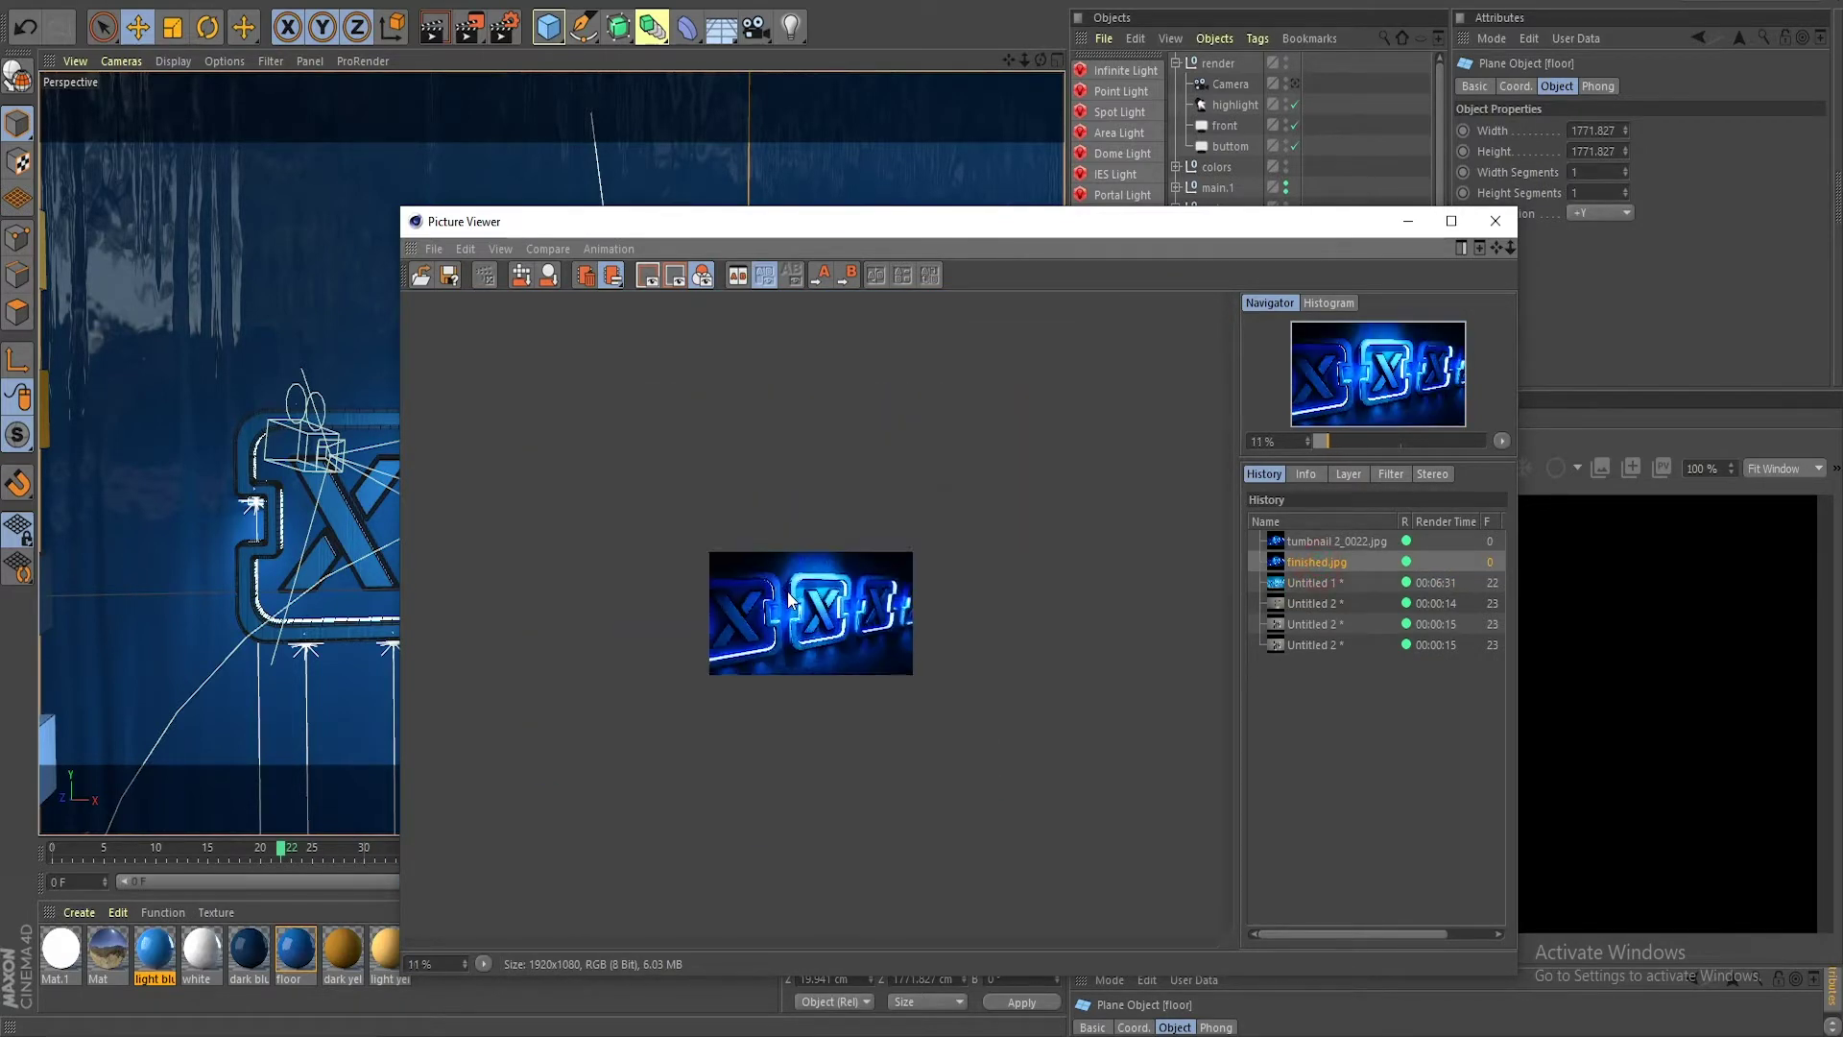
scroll(861, 608, "up", 5)
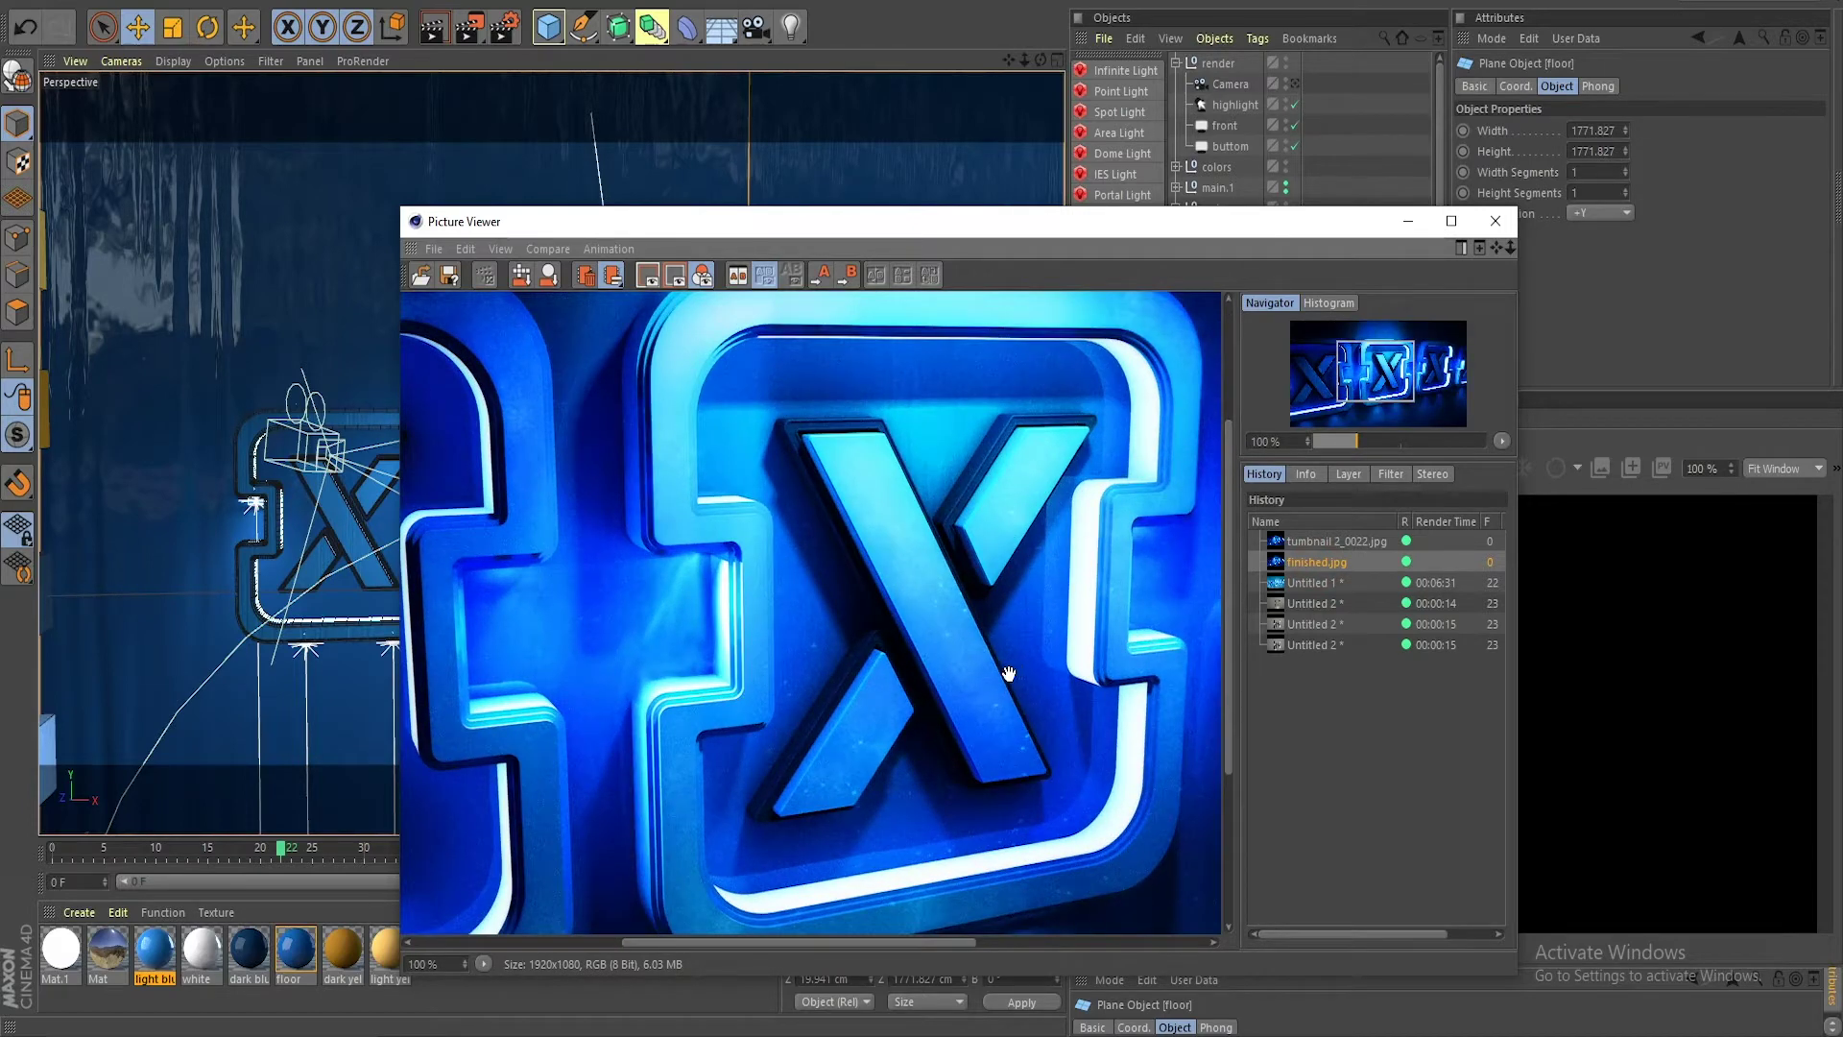
scroll(1018, 674, "down", 2)
scroll(909, 581, "down", 1)
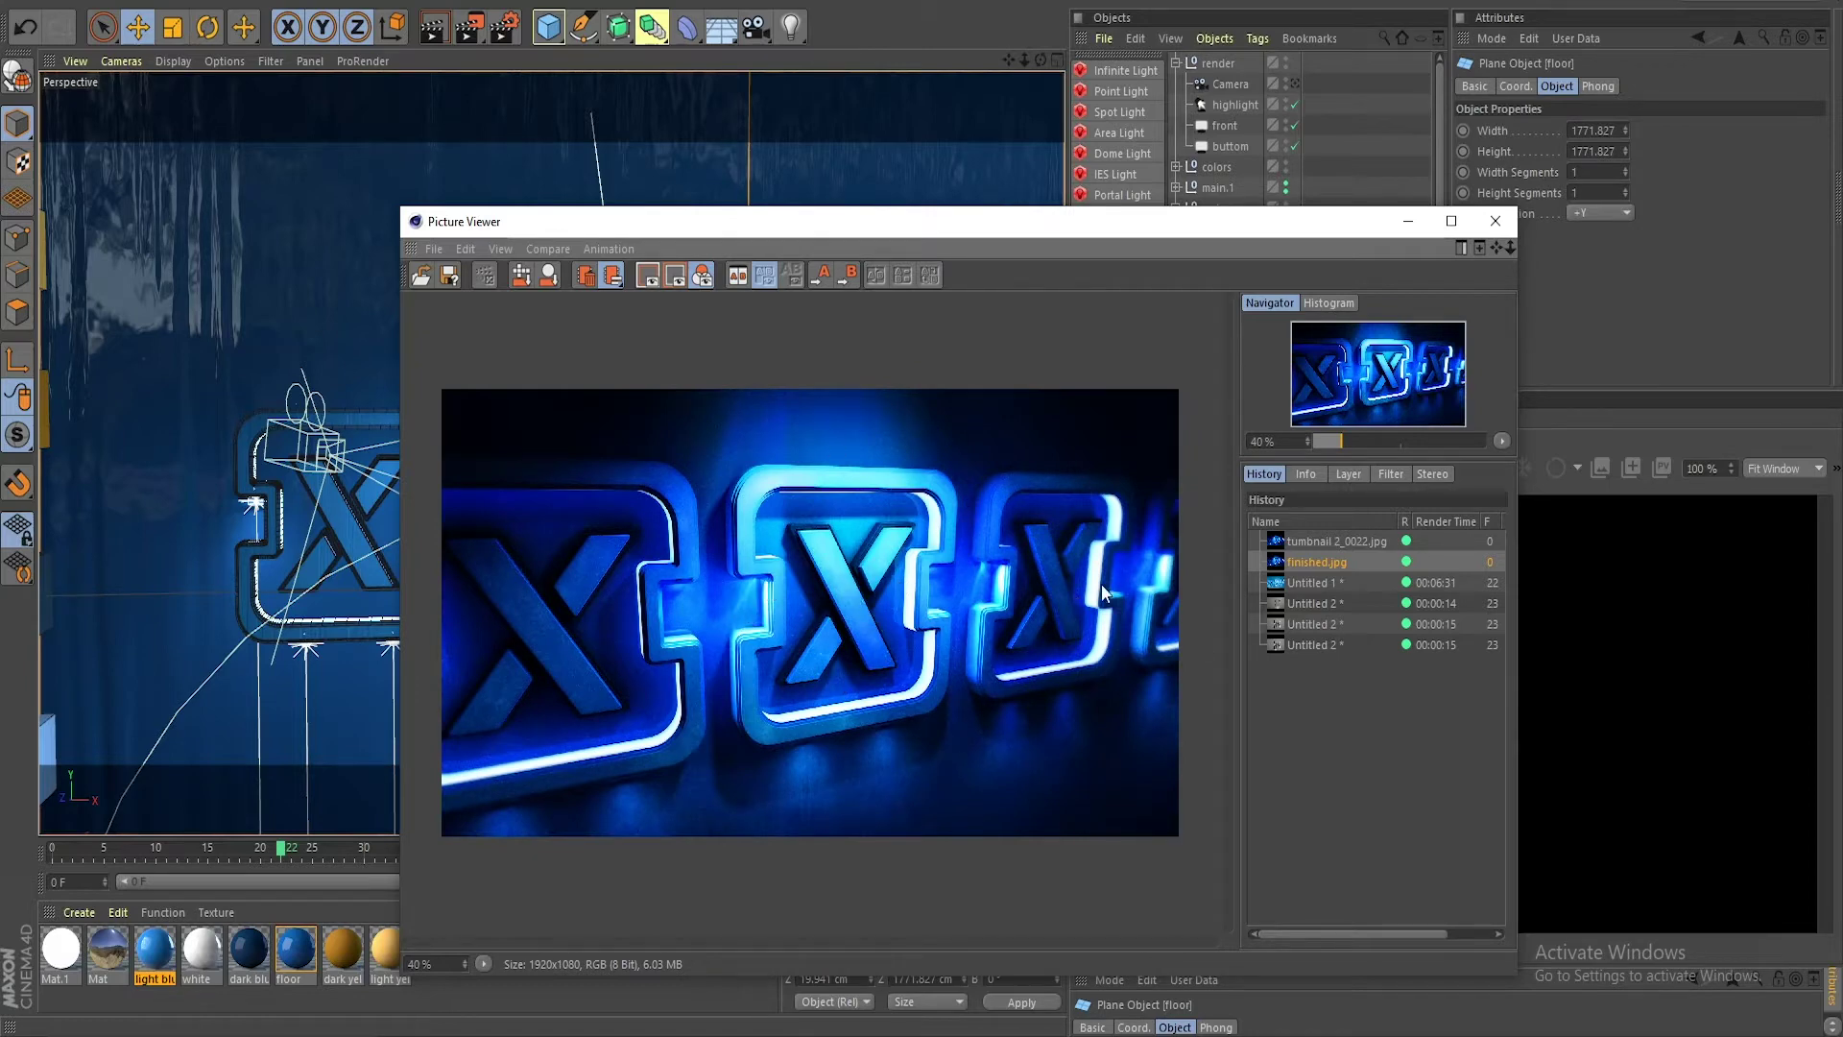
left_click(1494, 221)
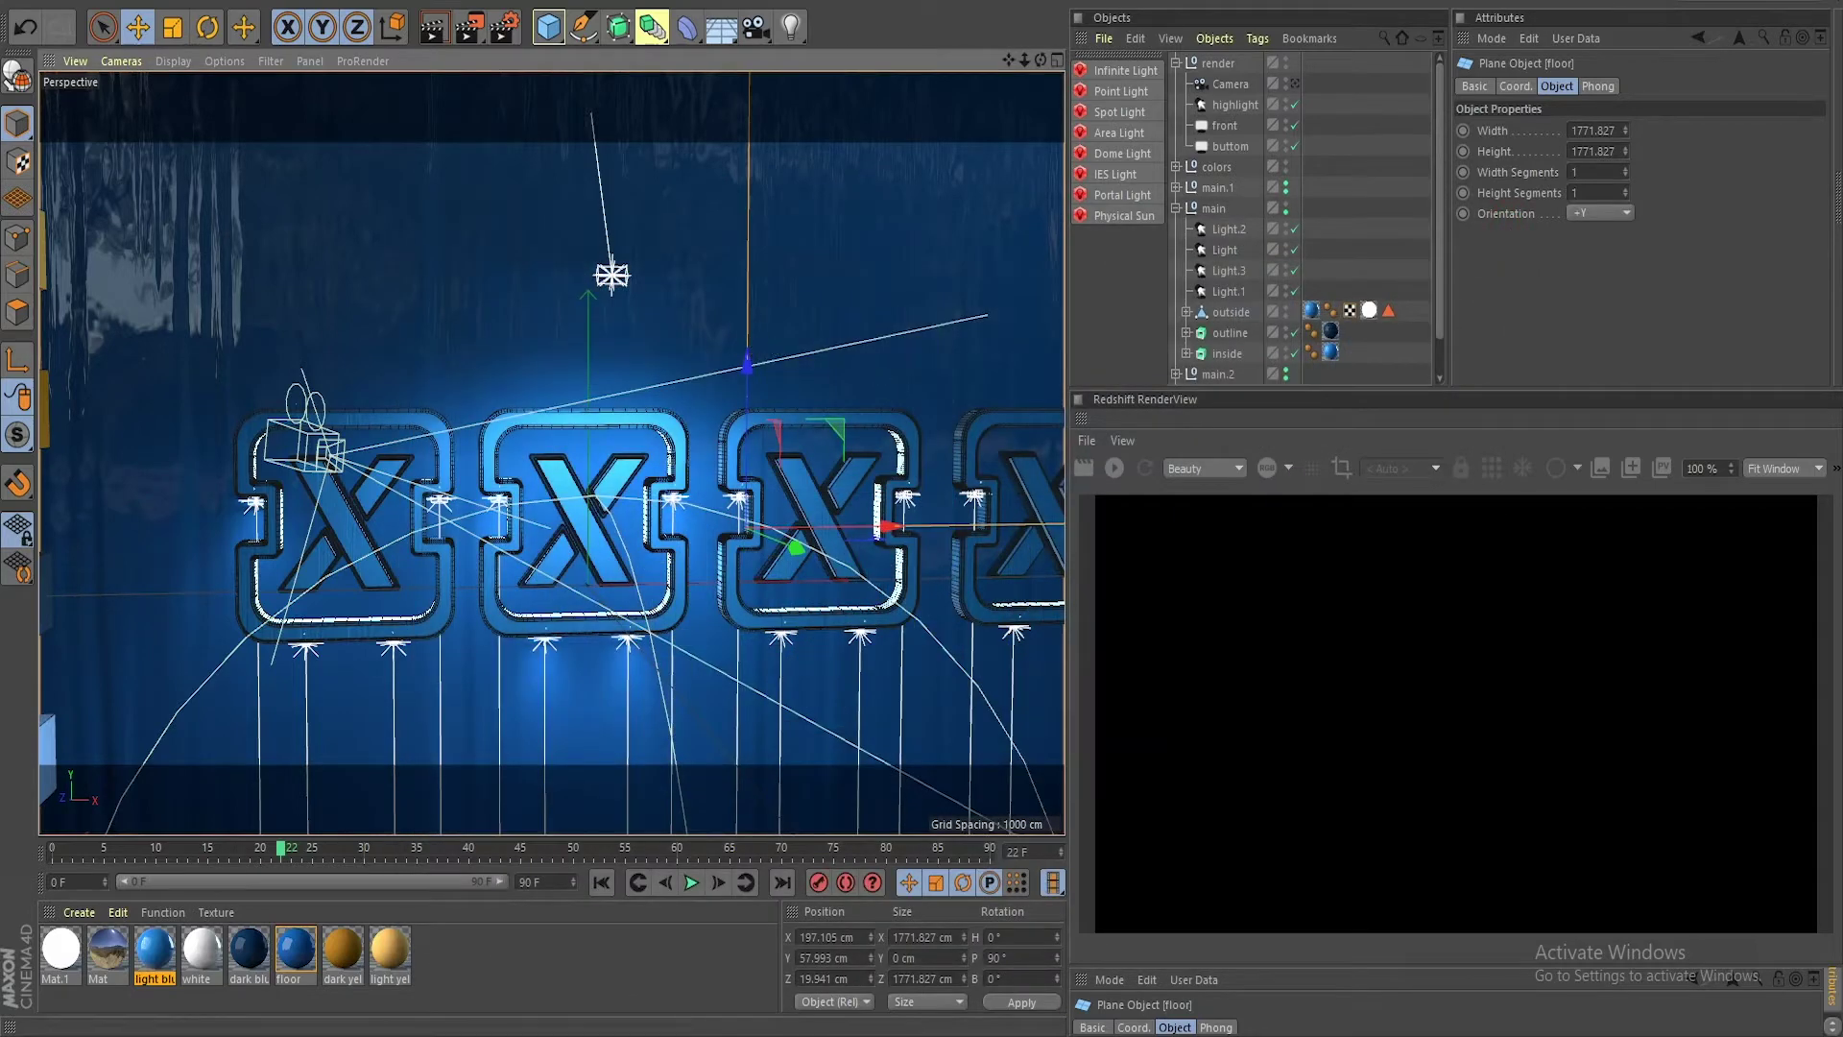
Step: Switch to the other open project and delete its two cubes and the sphere
left_click(1112, 2)
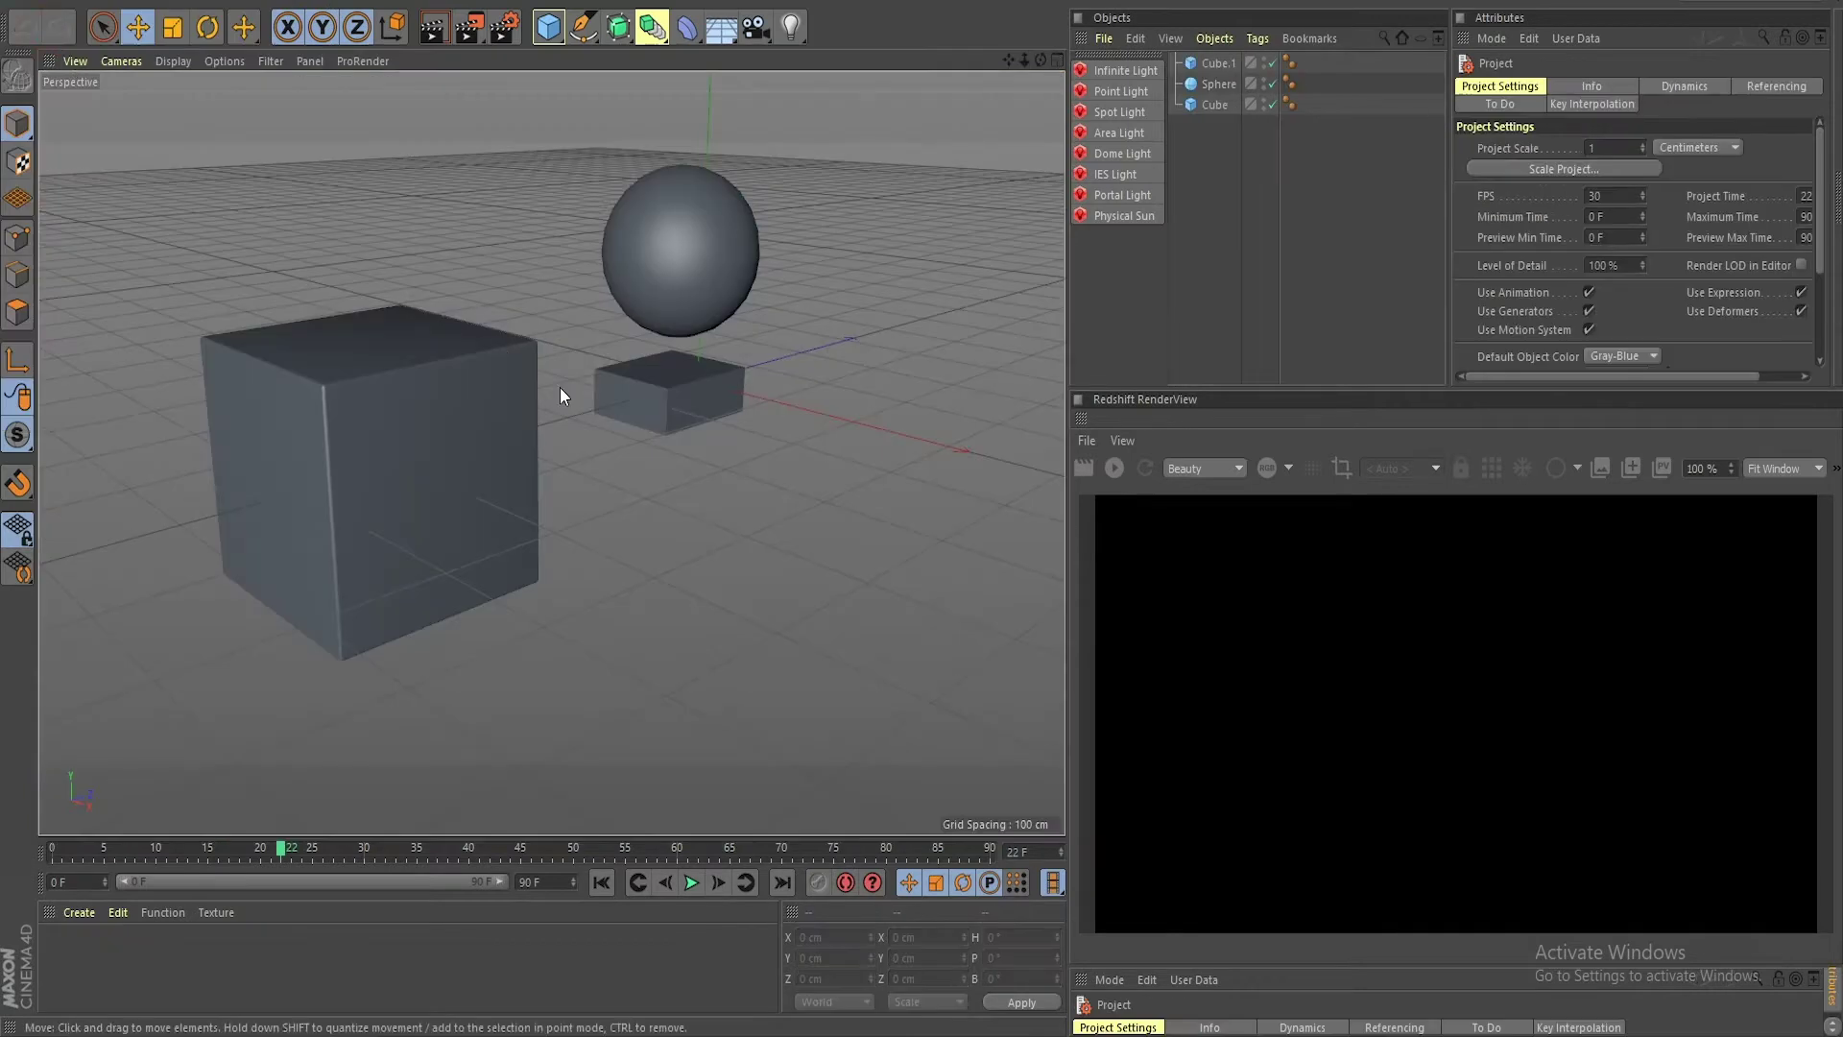
left_click(439, 415)
key("Delete")
left_click(683, 286)
key("Delete")
left_click(663, 403)
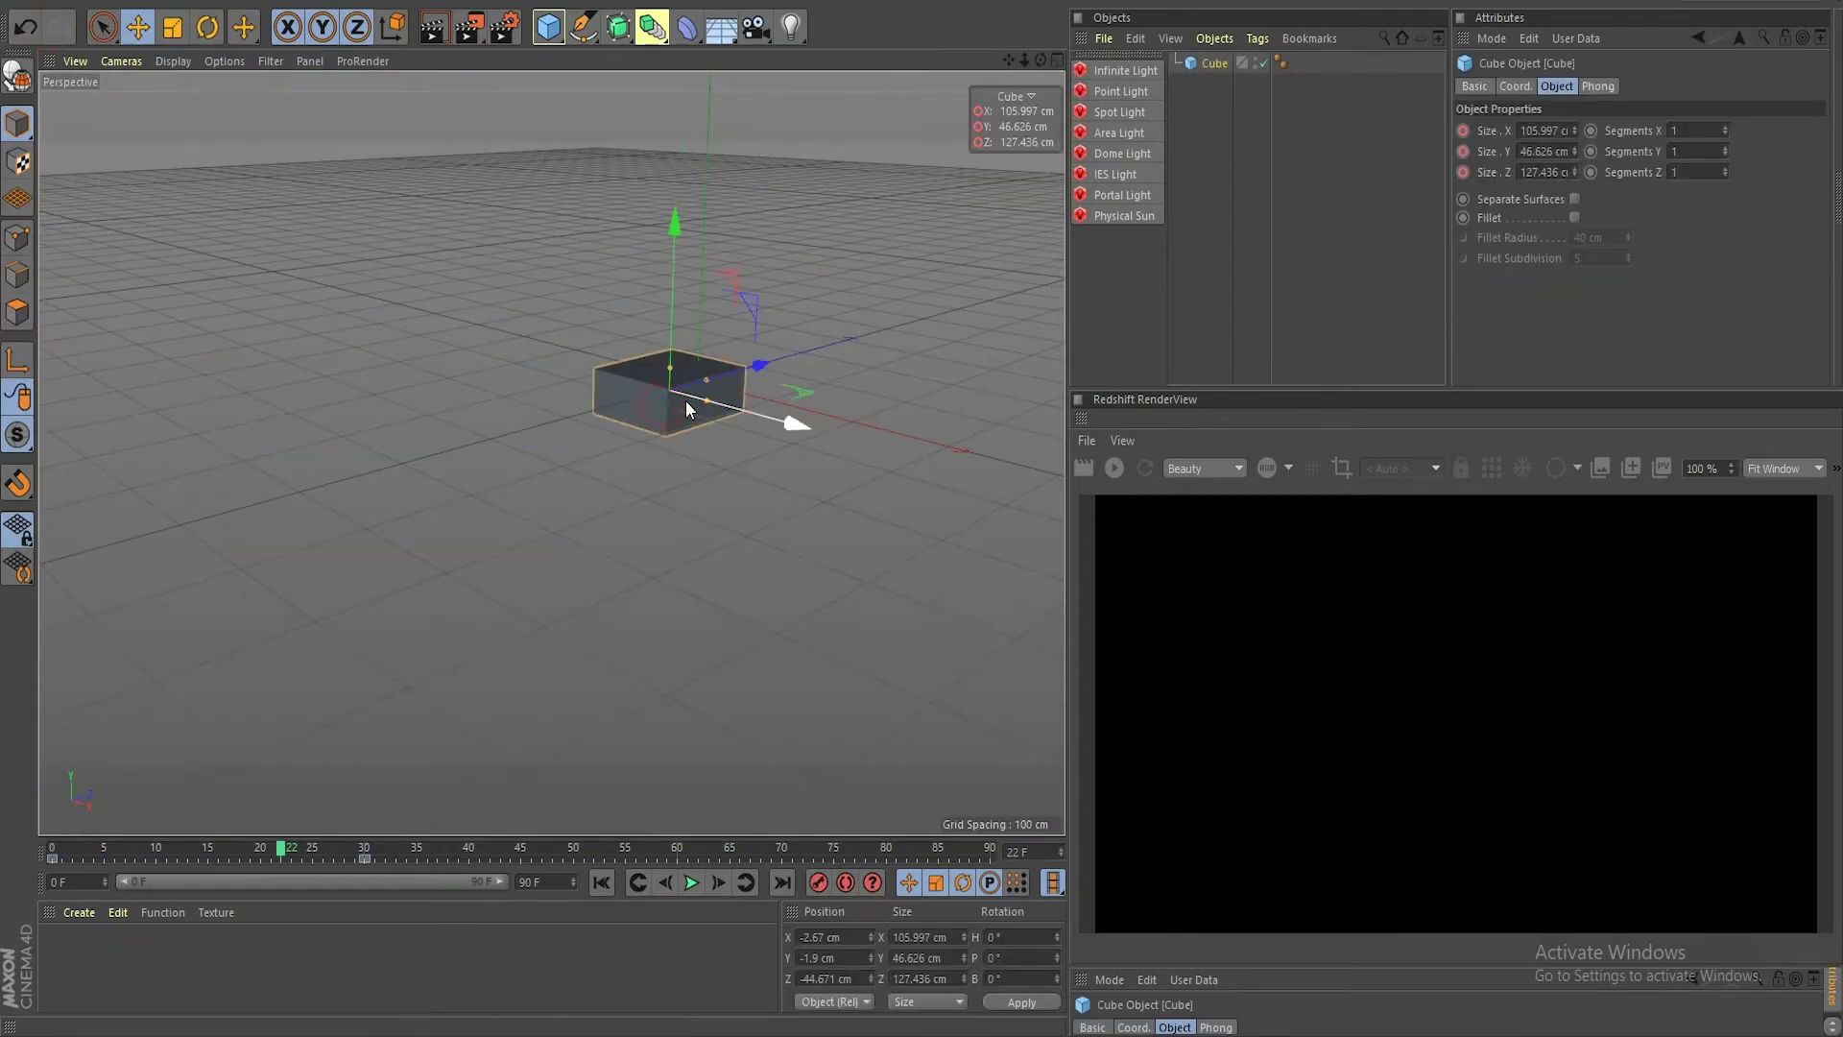
key("Delete")
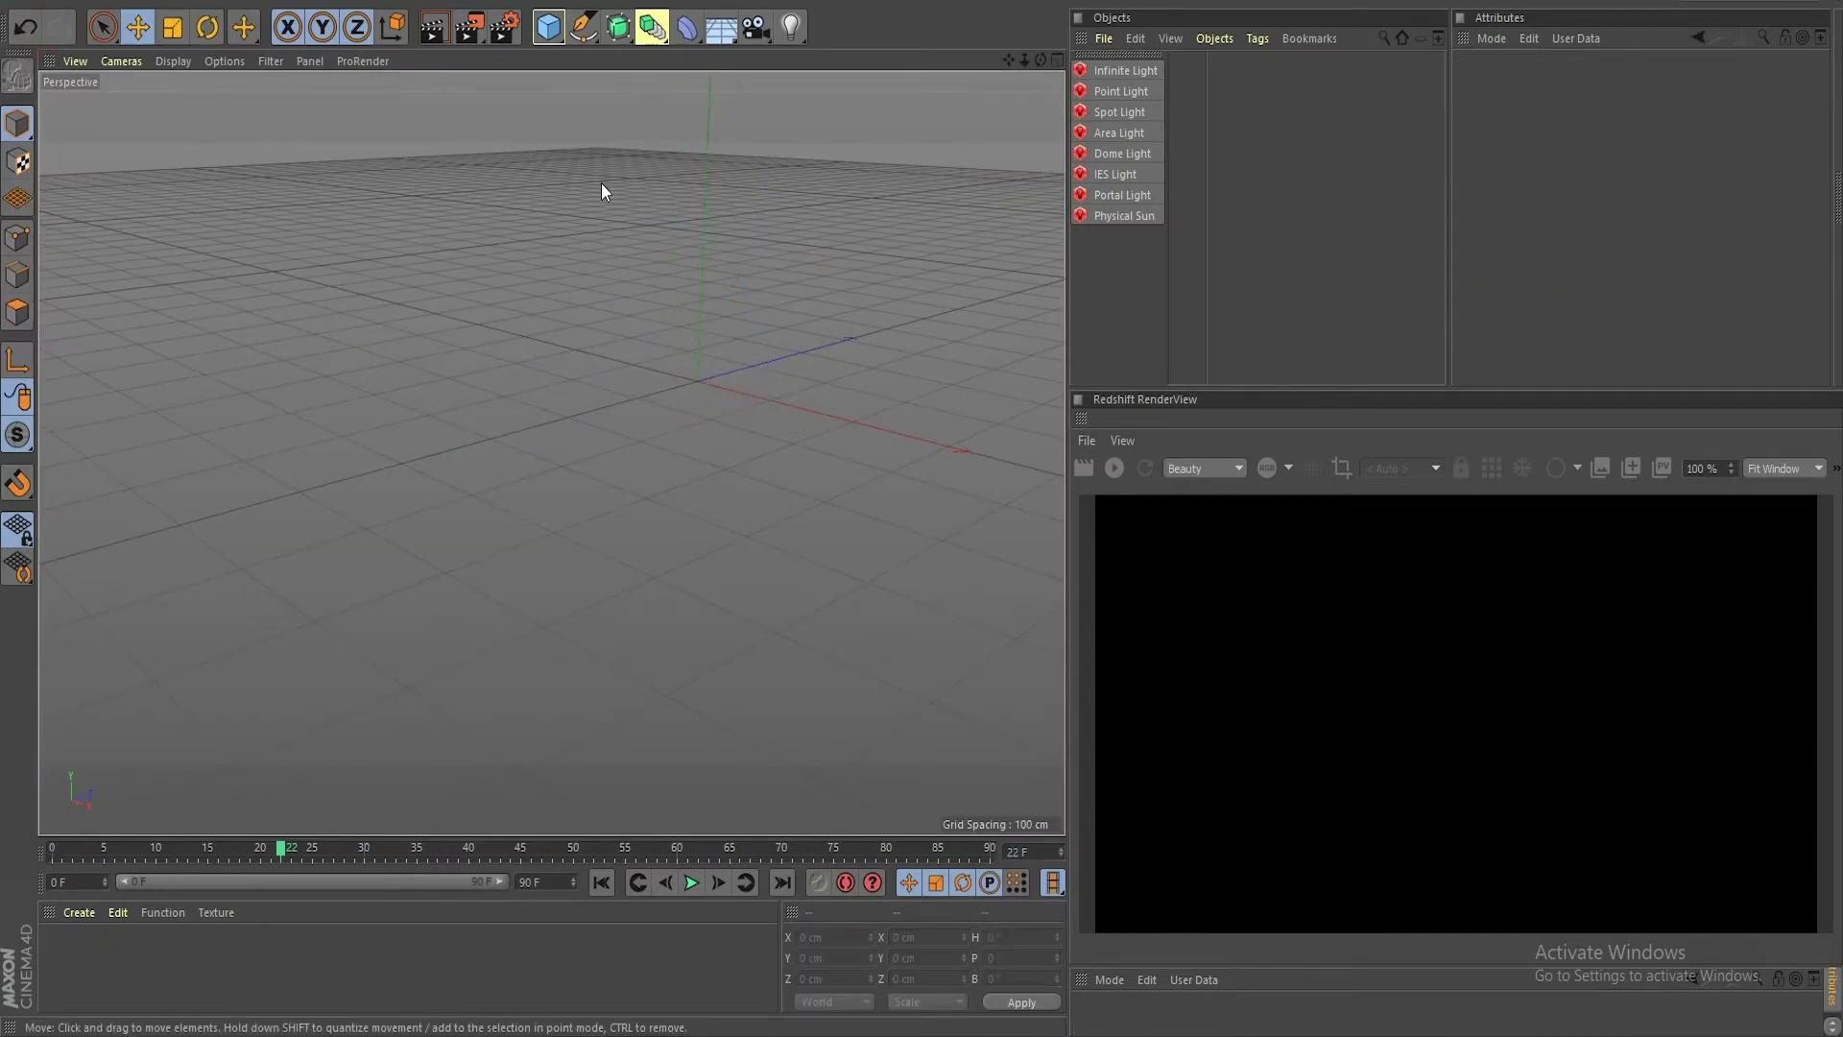
Step: Add a 400 × 400 cm rectangle spline in the front view and make it editable
middle_click(539, 388)
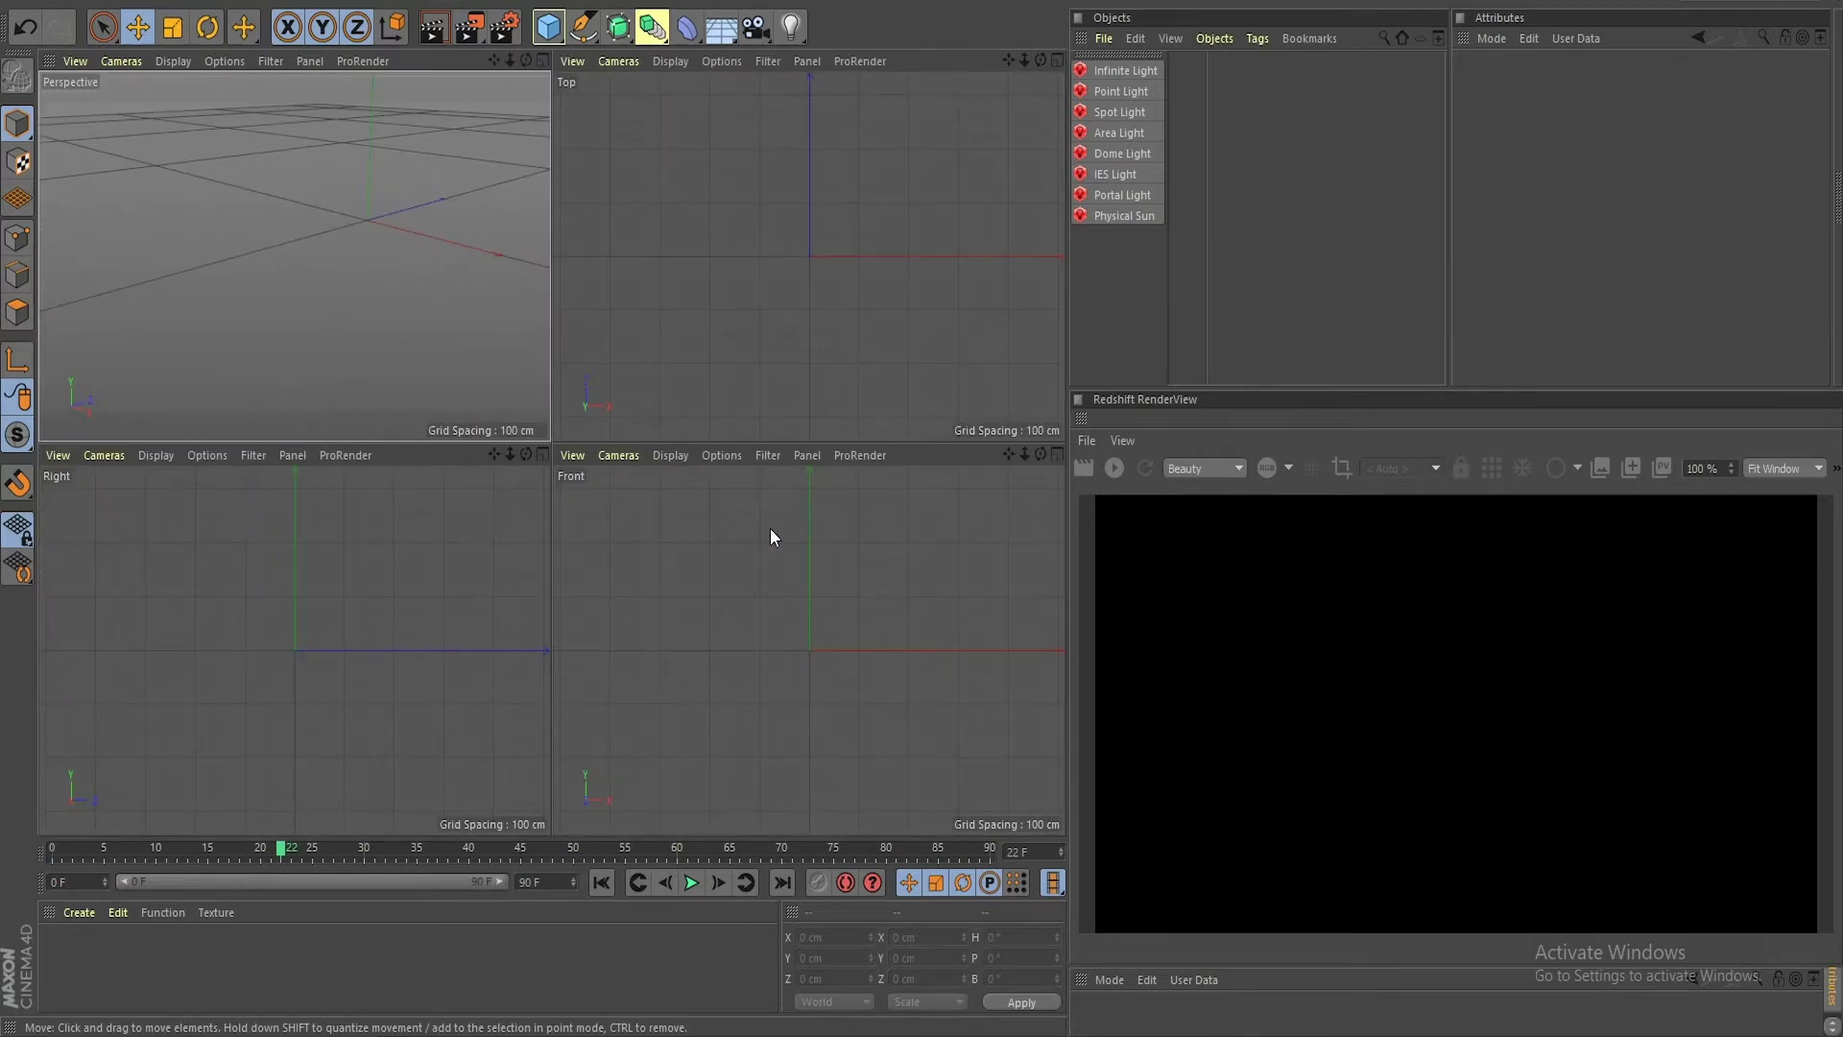
middle_click(775, 536)
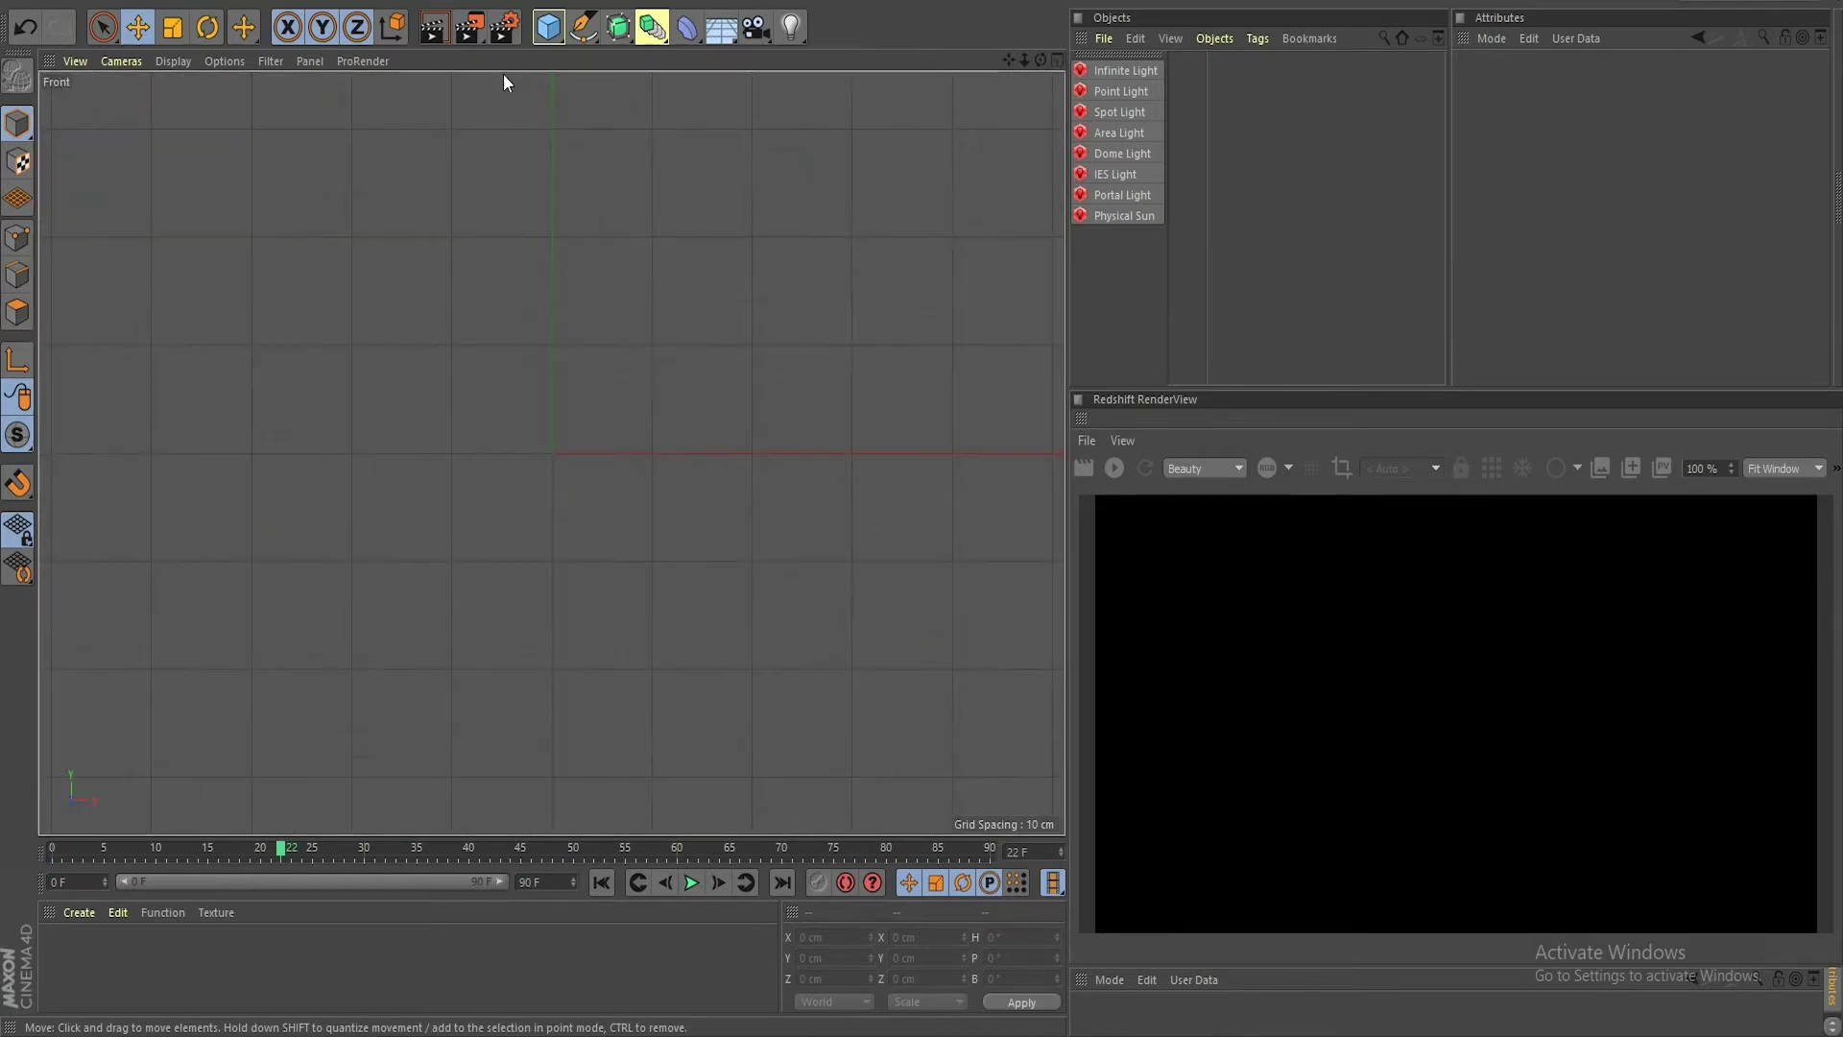
left_click_drag(583, 27, 792, 215)
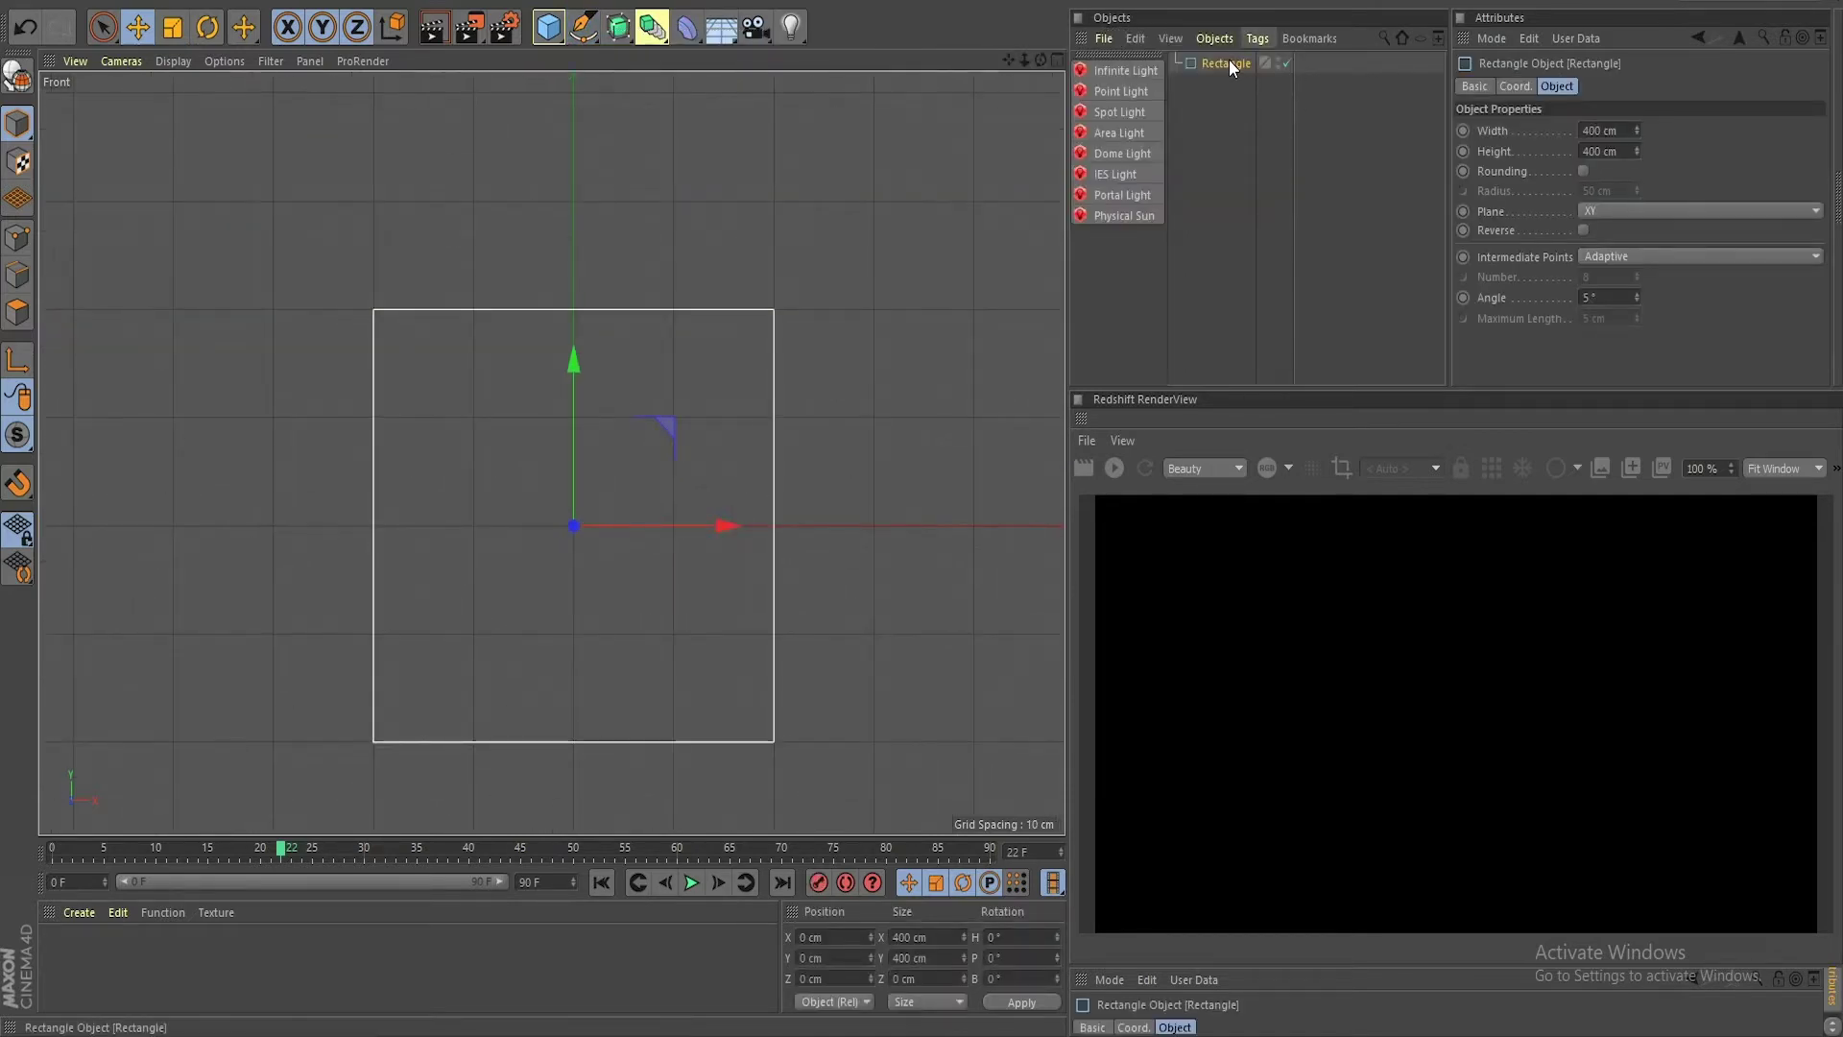
key("c")
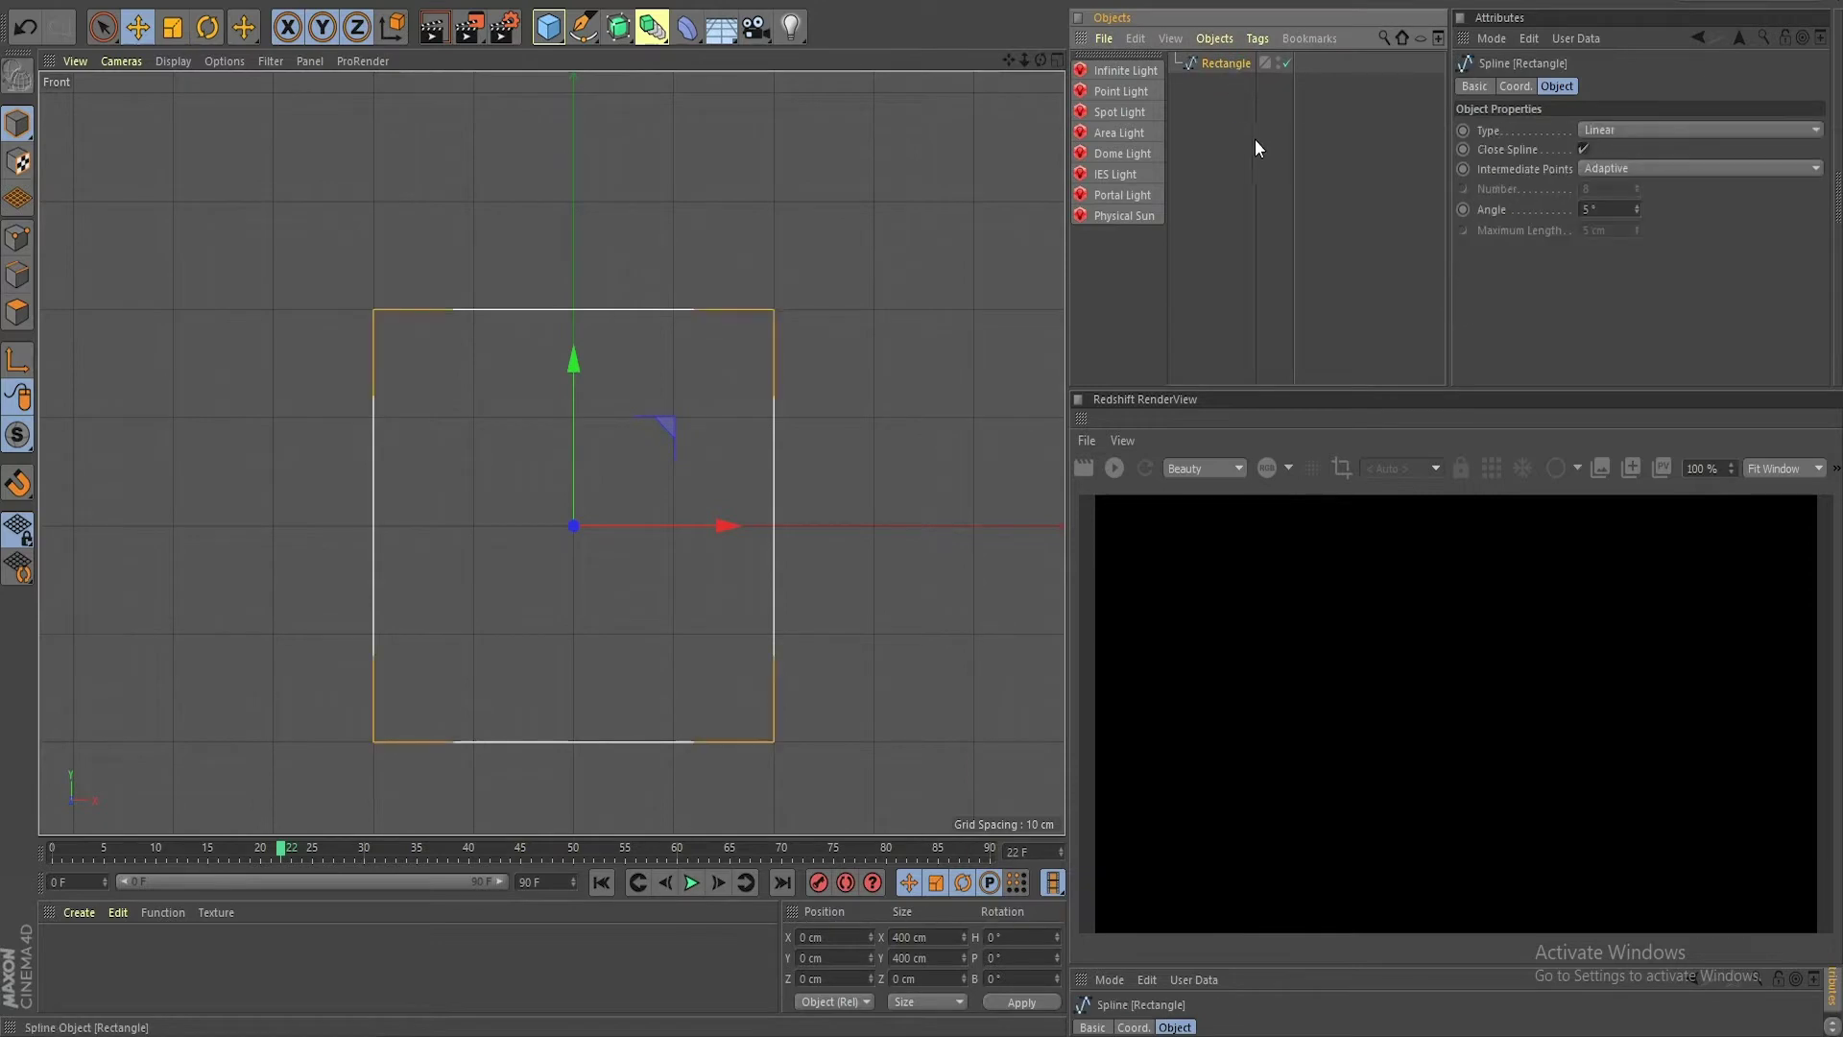
Step: Select the rectangle's upper-left corner point in point mode using Live Selection with a radius of 37
key("Return")
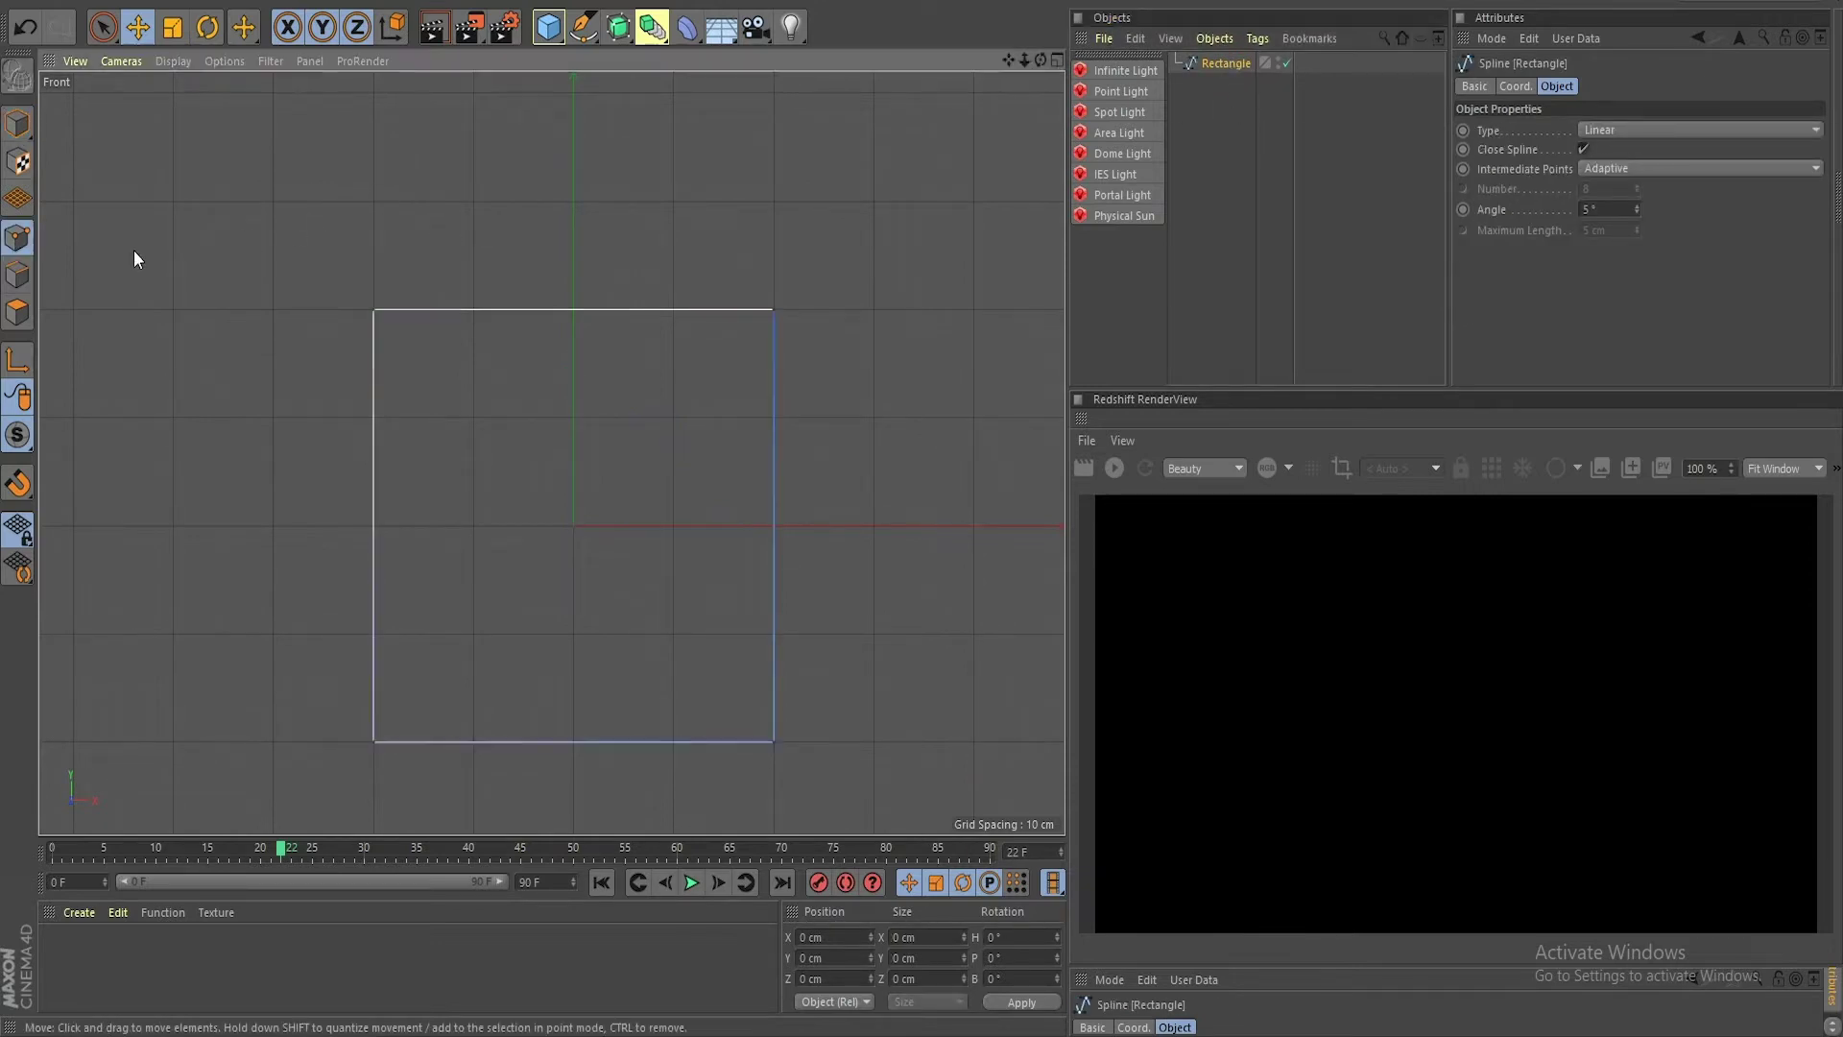
key("Return")
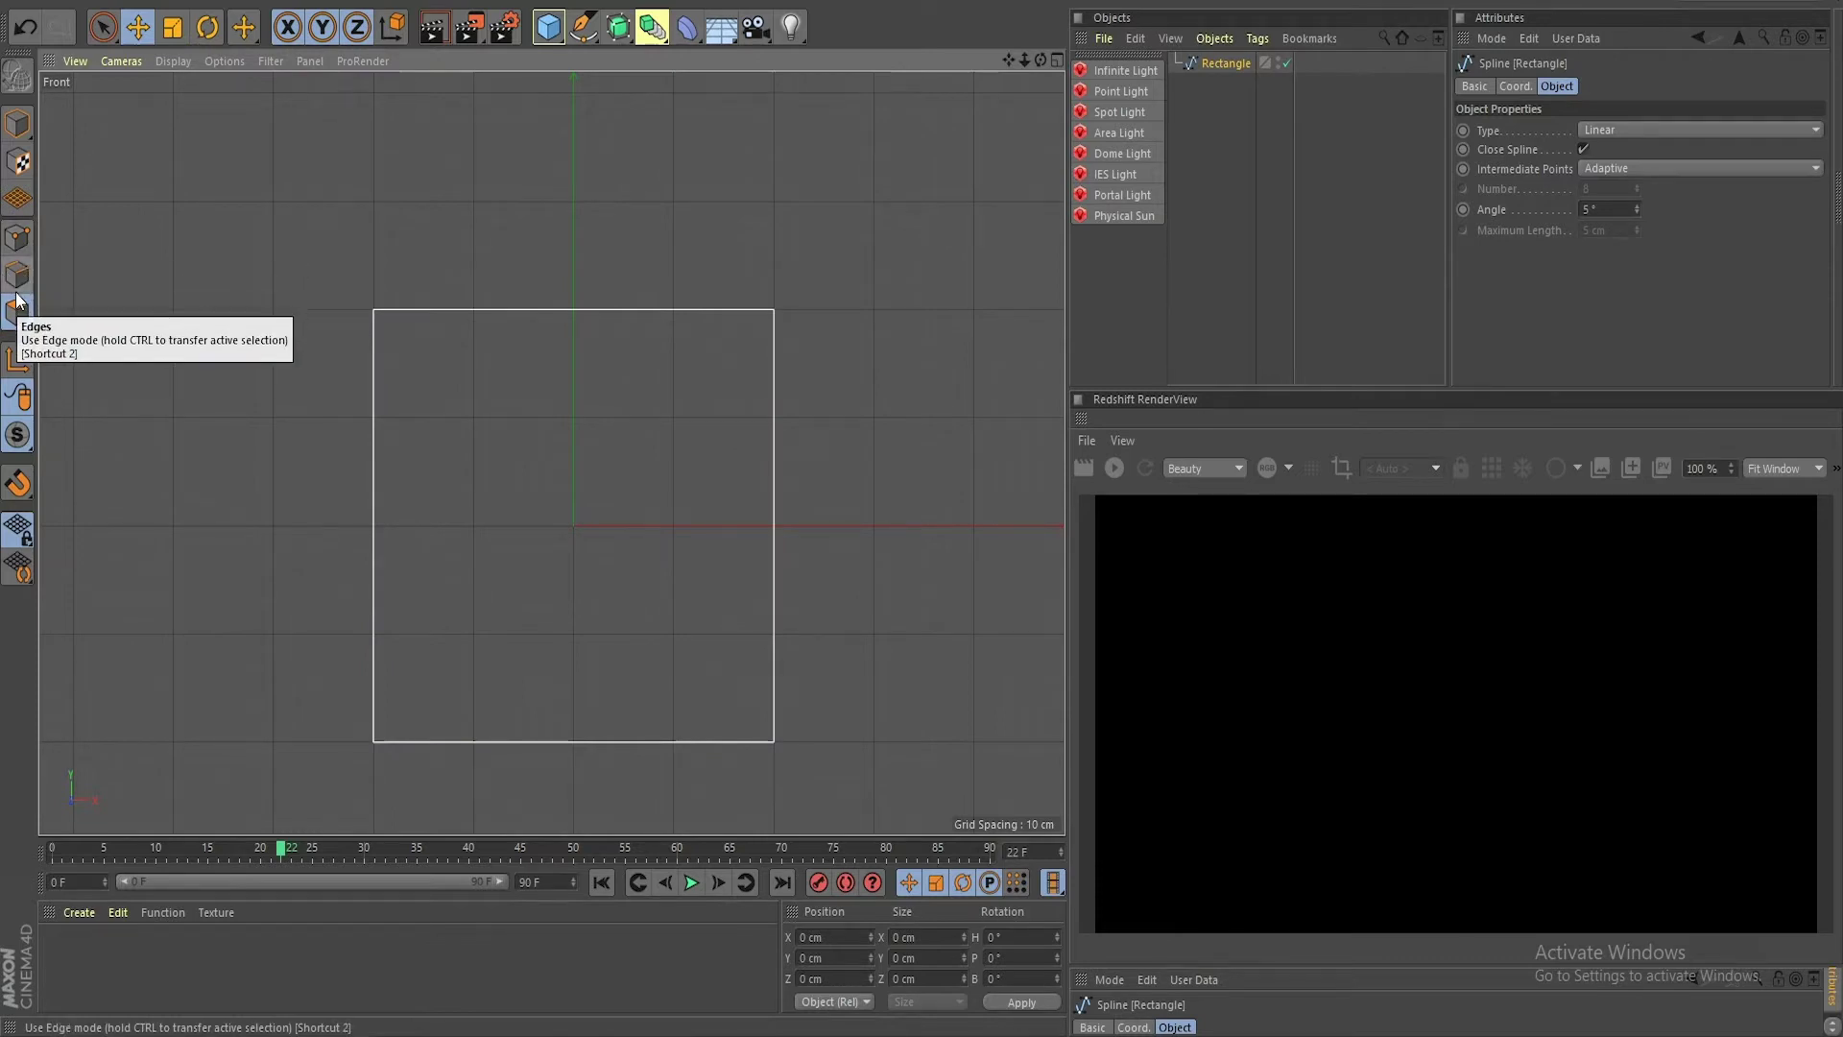
key("1")
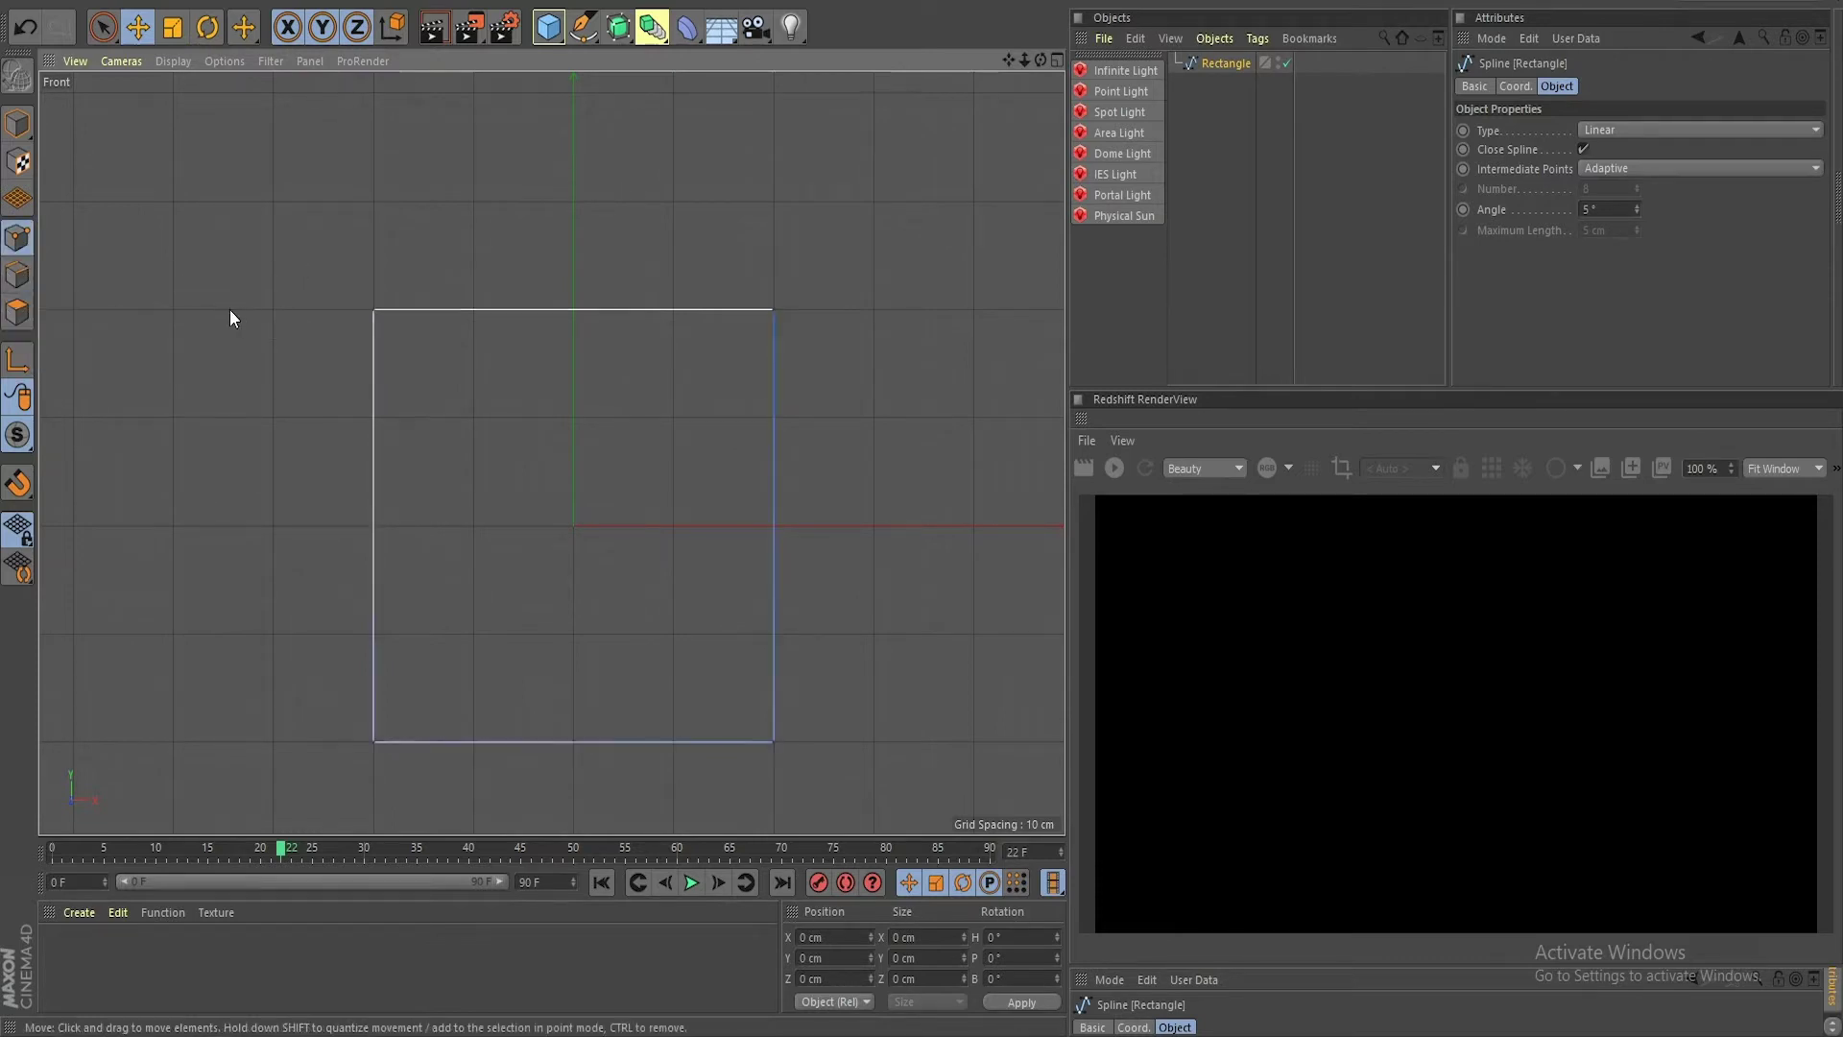
key("w")
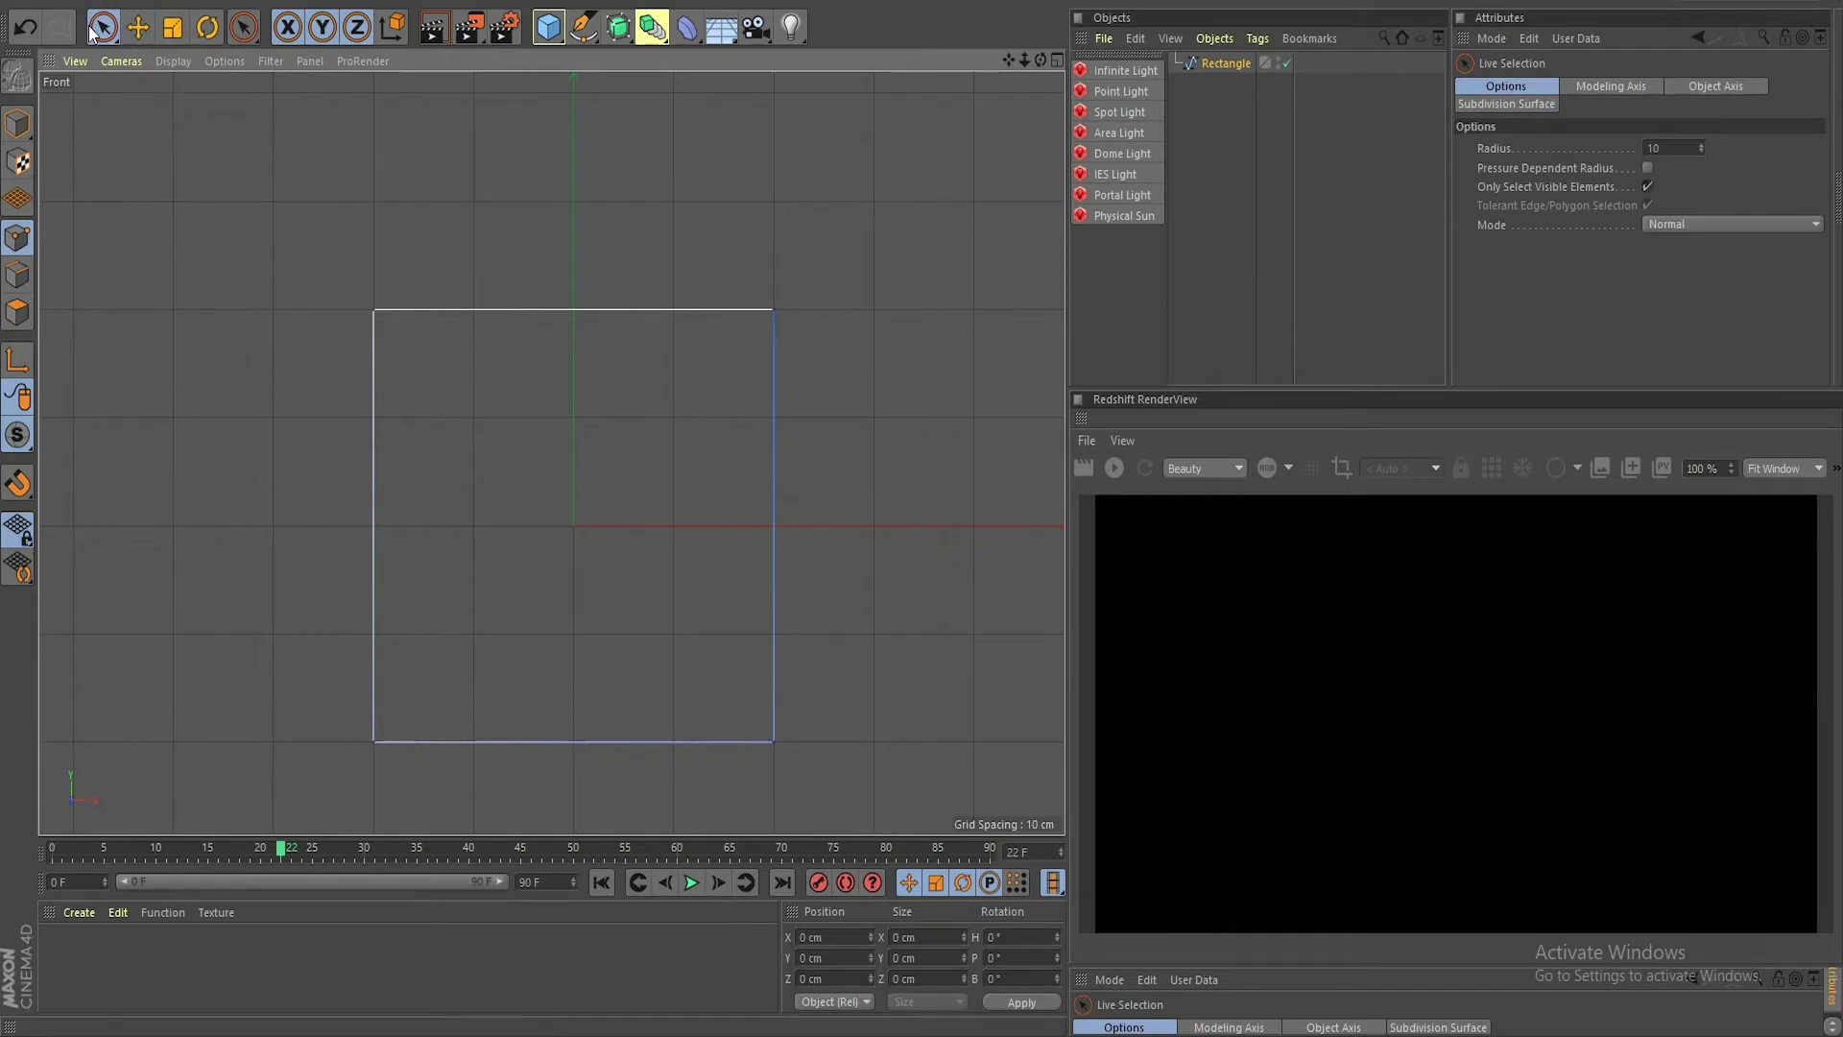
middle_click_drag(438, 226, 463, 227)
left_click(381, 299)
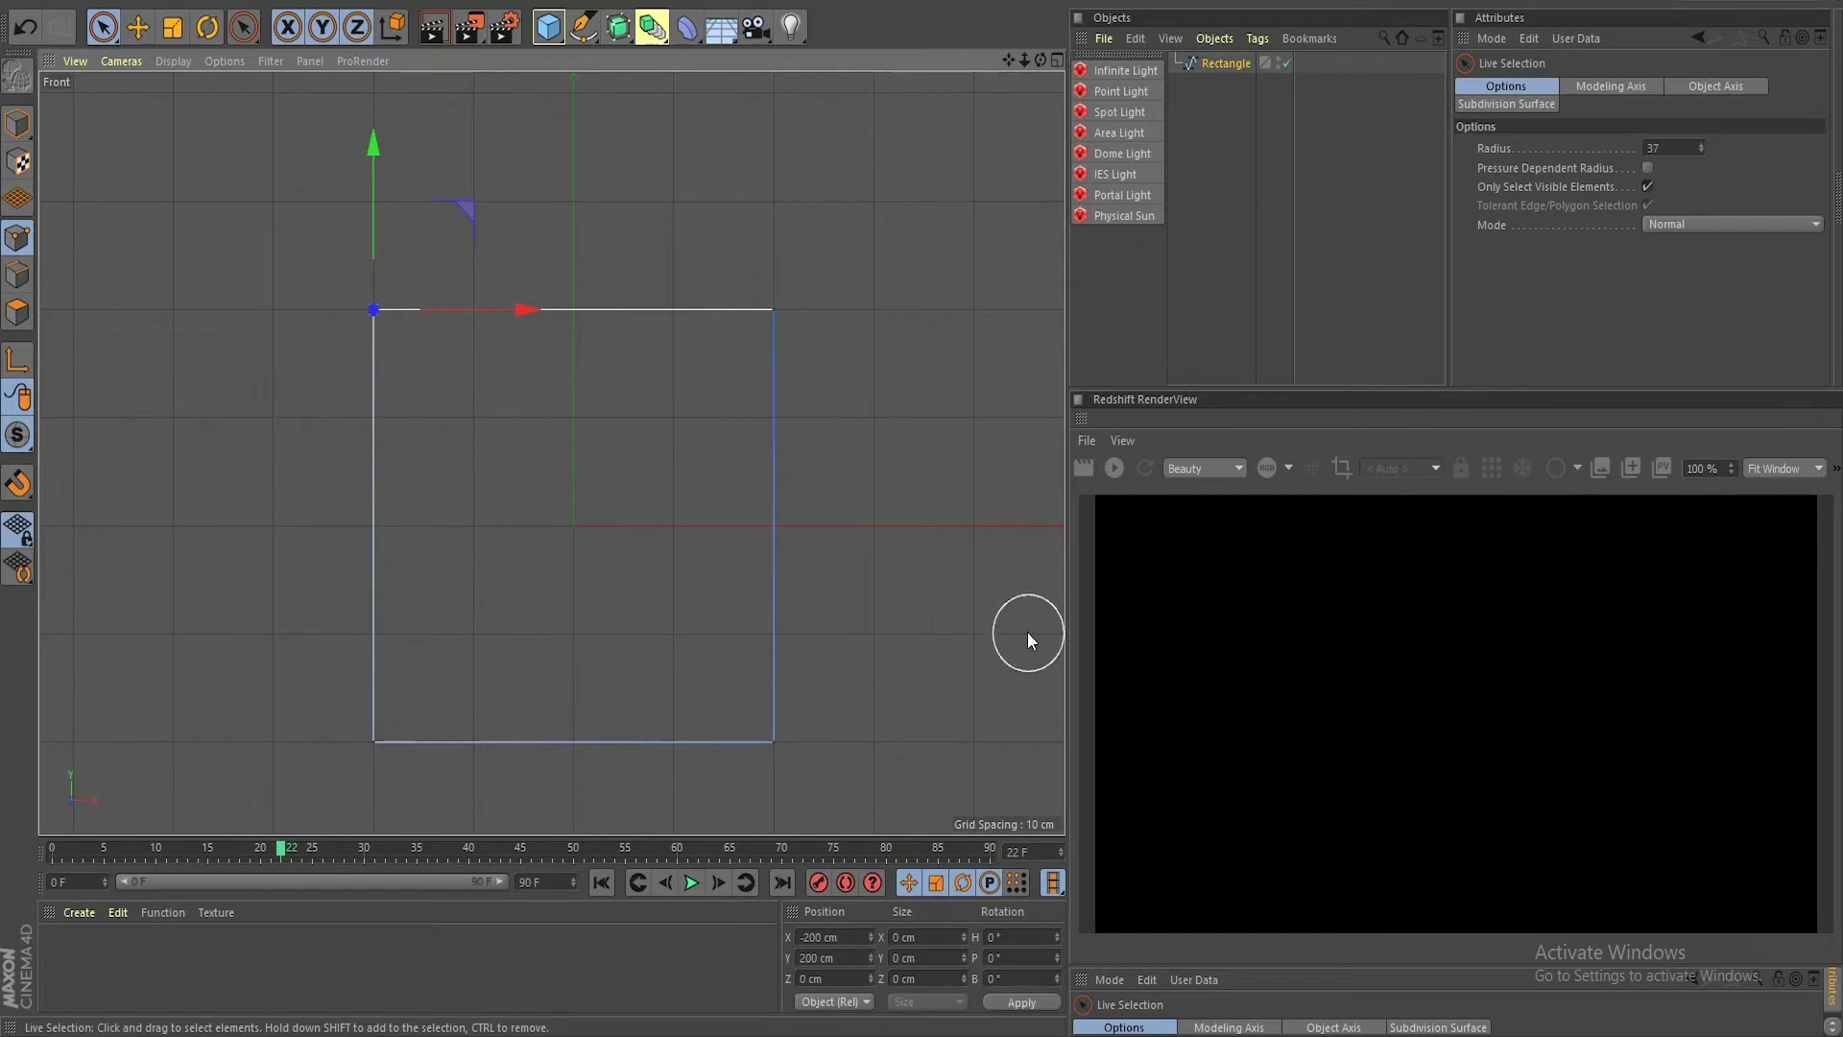
Step: Make four horizontal Line Cuts across both vertical sides of the rectangle, spaced from just above its centre upward
key("k")
key("k")
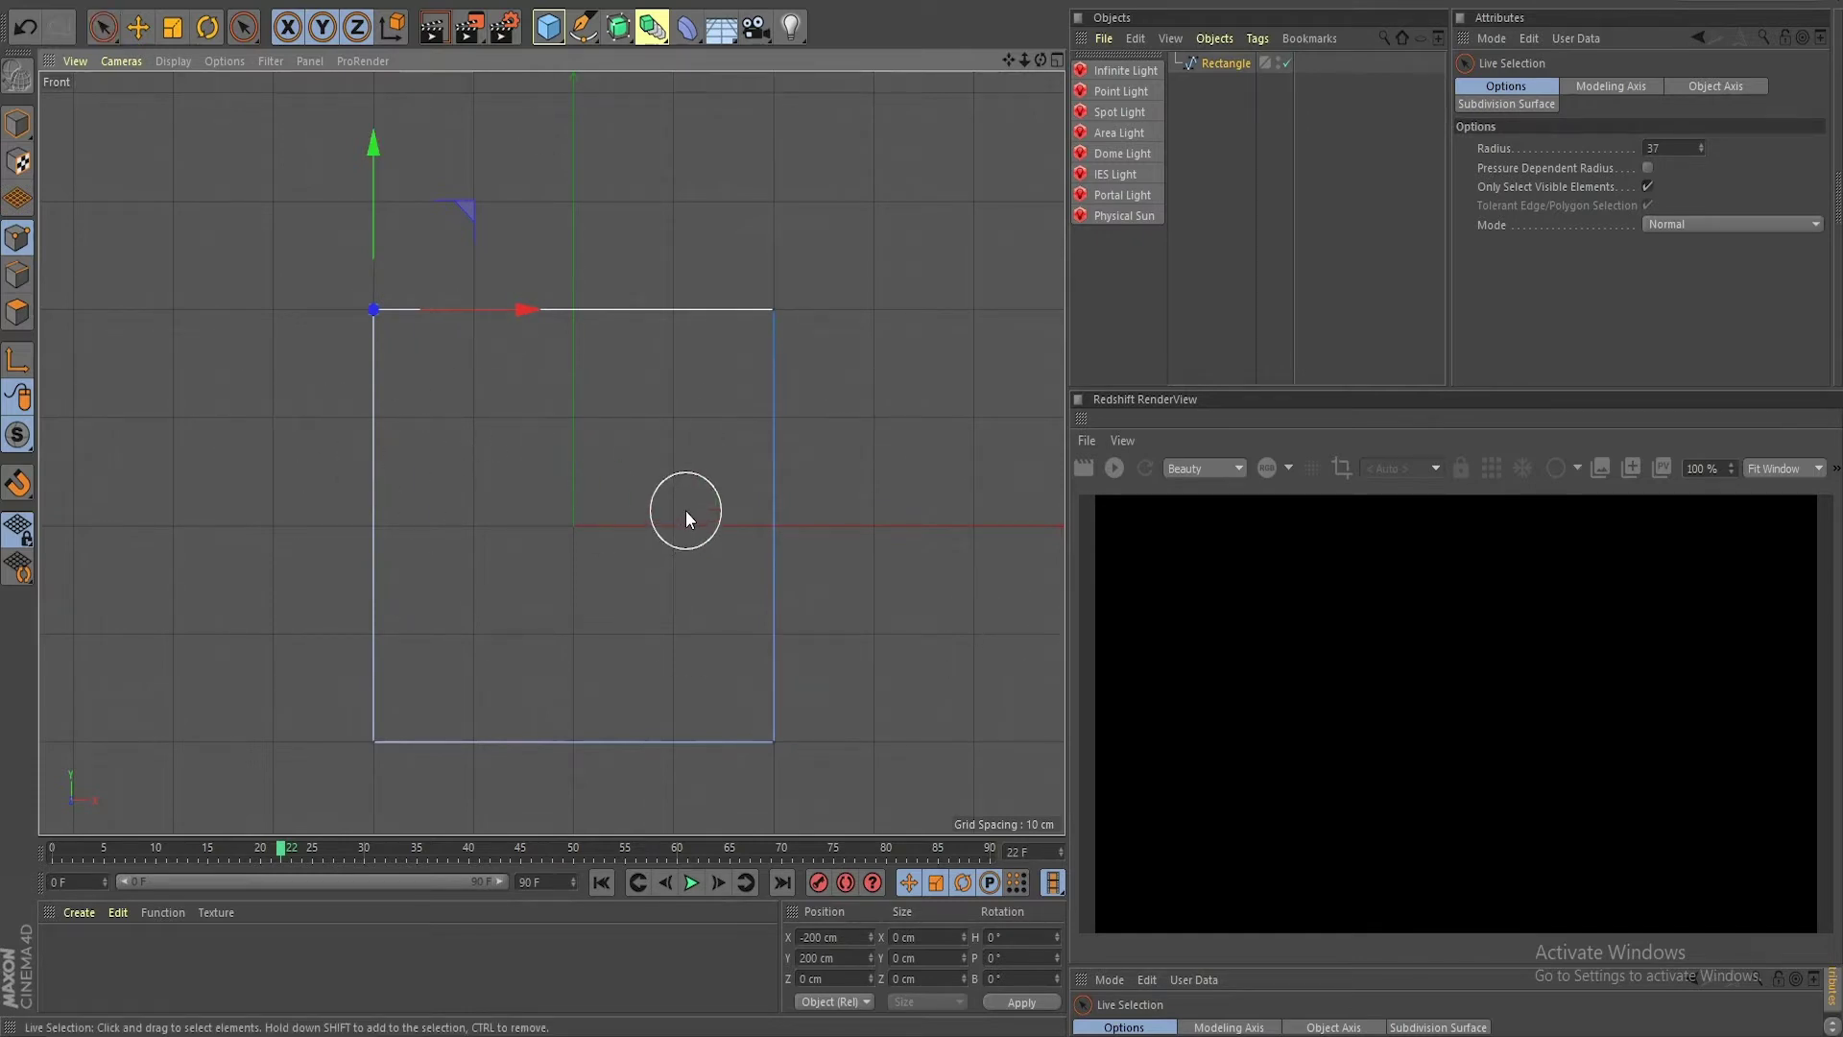
left_click(334, 457)
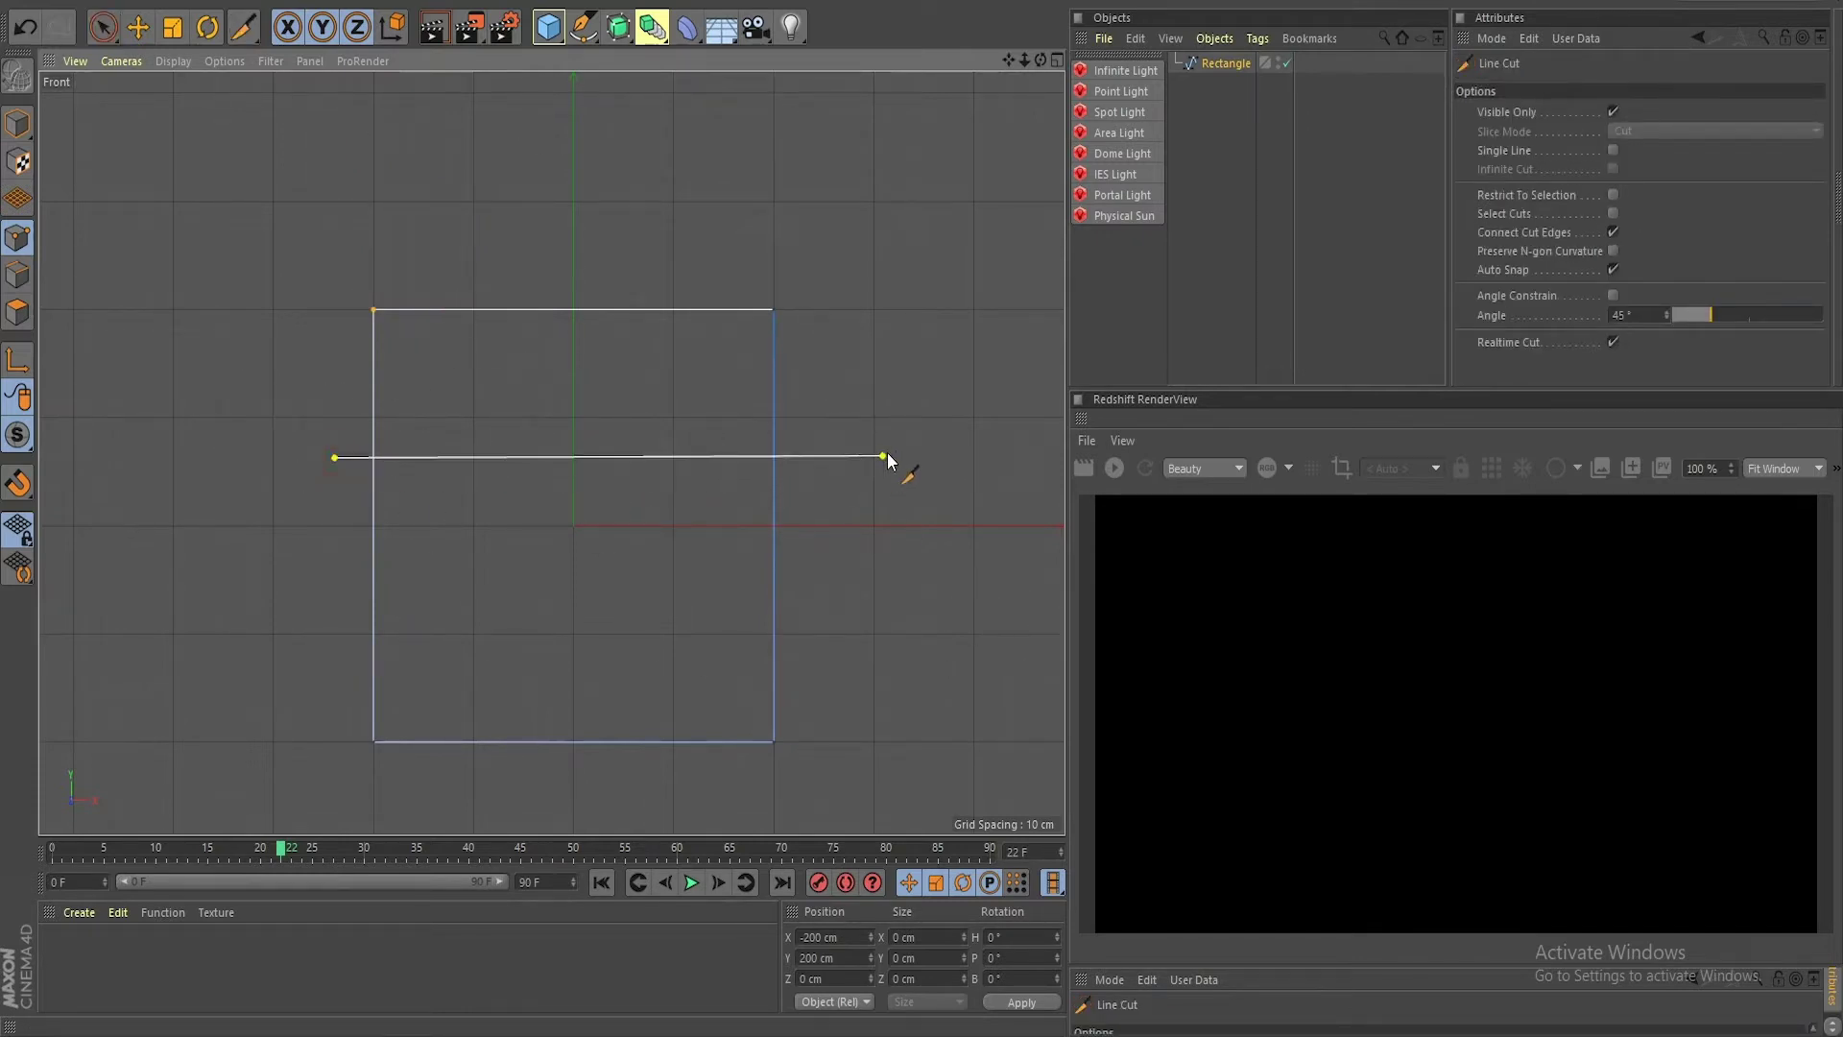
left_click(891, 458)
key("Escape")
left_click(345, 524)
left_click(807, 524)
key("Escape")
left_click(357, 472)
left_click(864, 473)
key("Escape")
left_click(359, 514)
left_click(864, 510)
key("Escape")
scroll(557, 533, "up", 3)
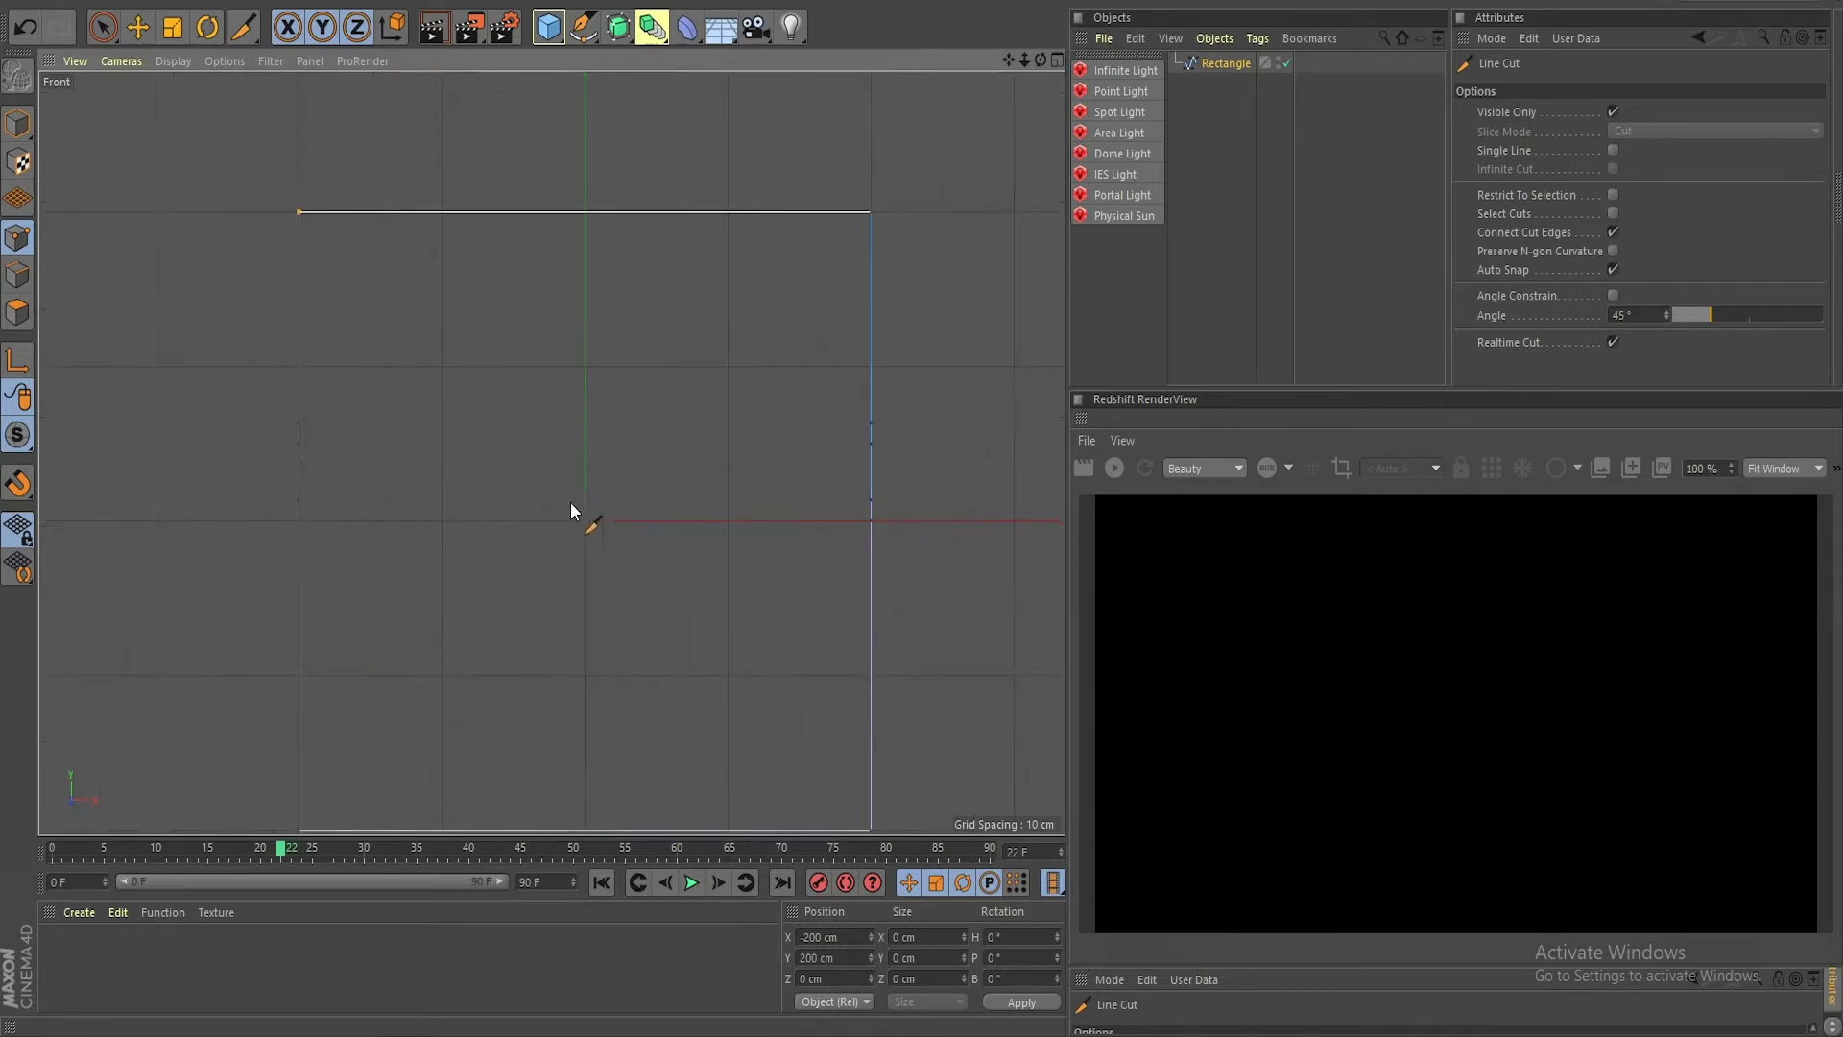
Step: Add the two inner cut points on each vertical side of the rectangle to the point selection
key("9")
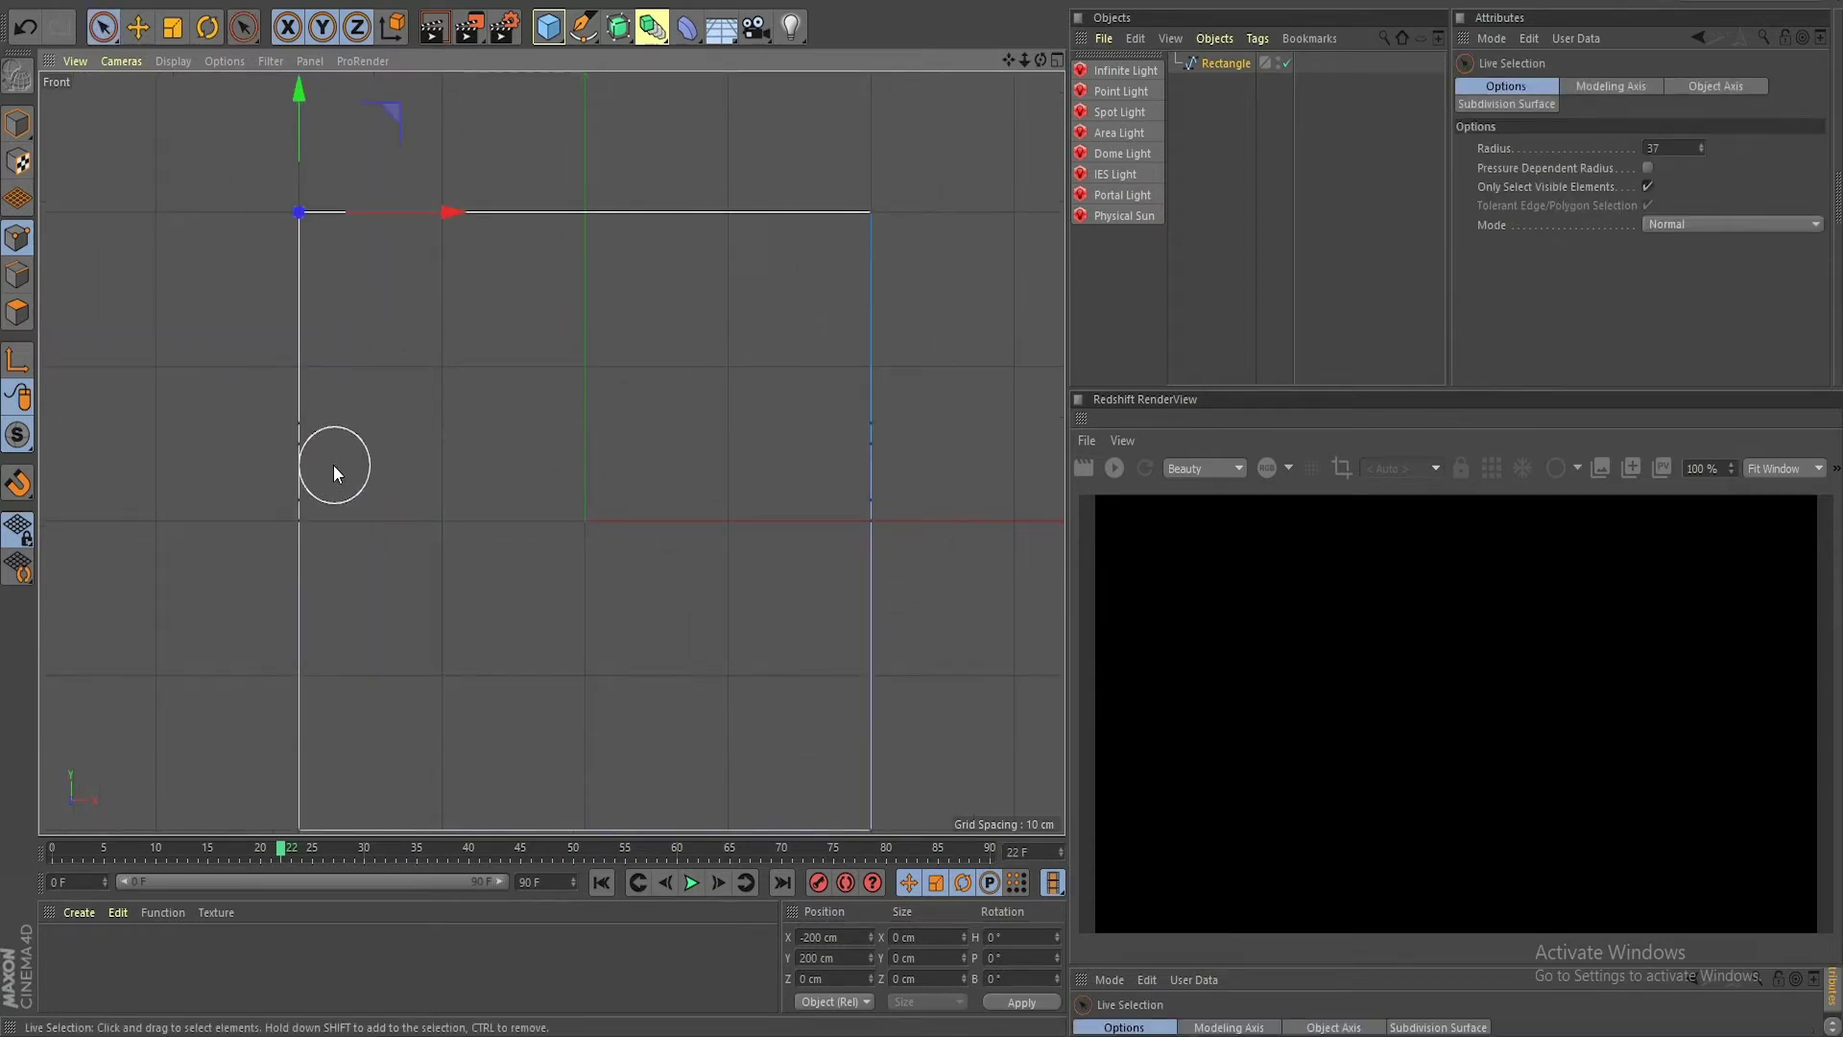
left_click_drag(323, 468, 314, 481)
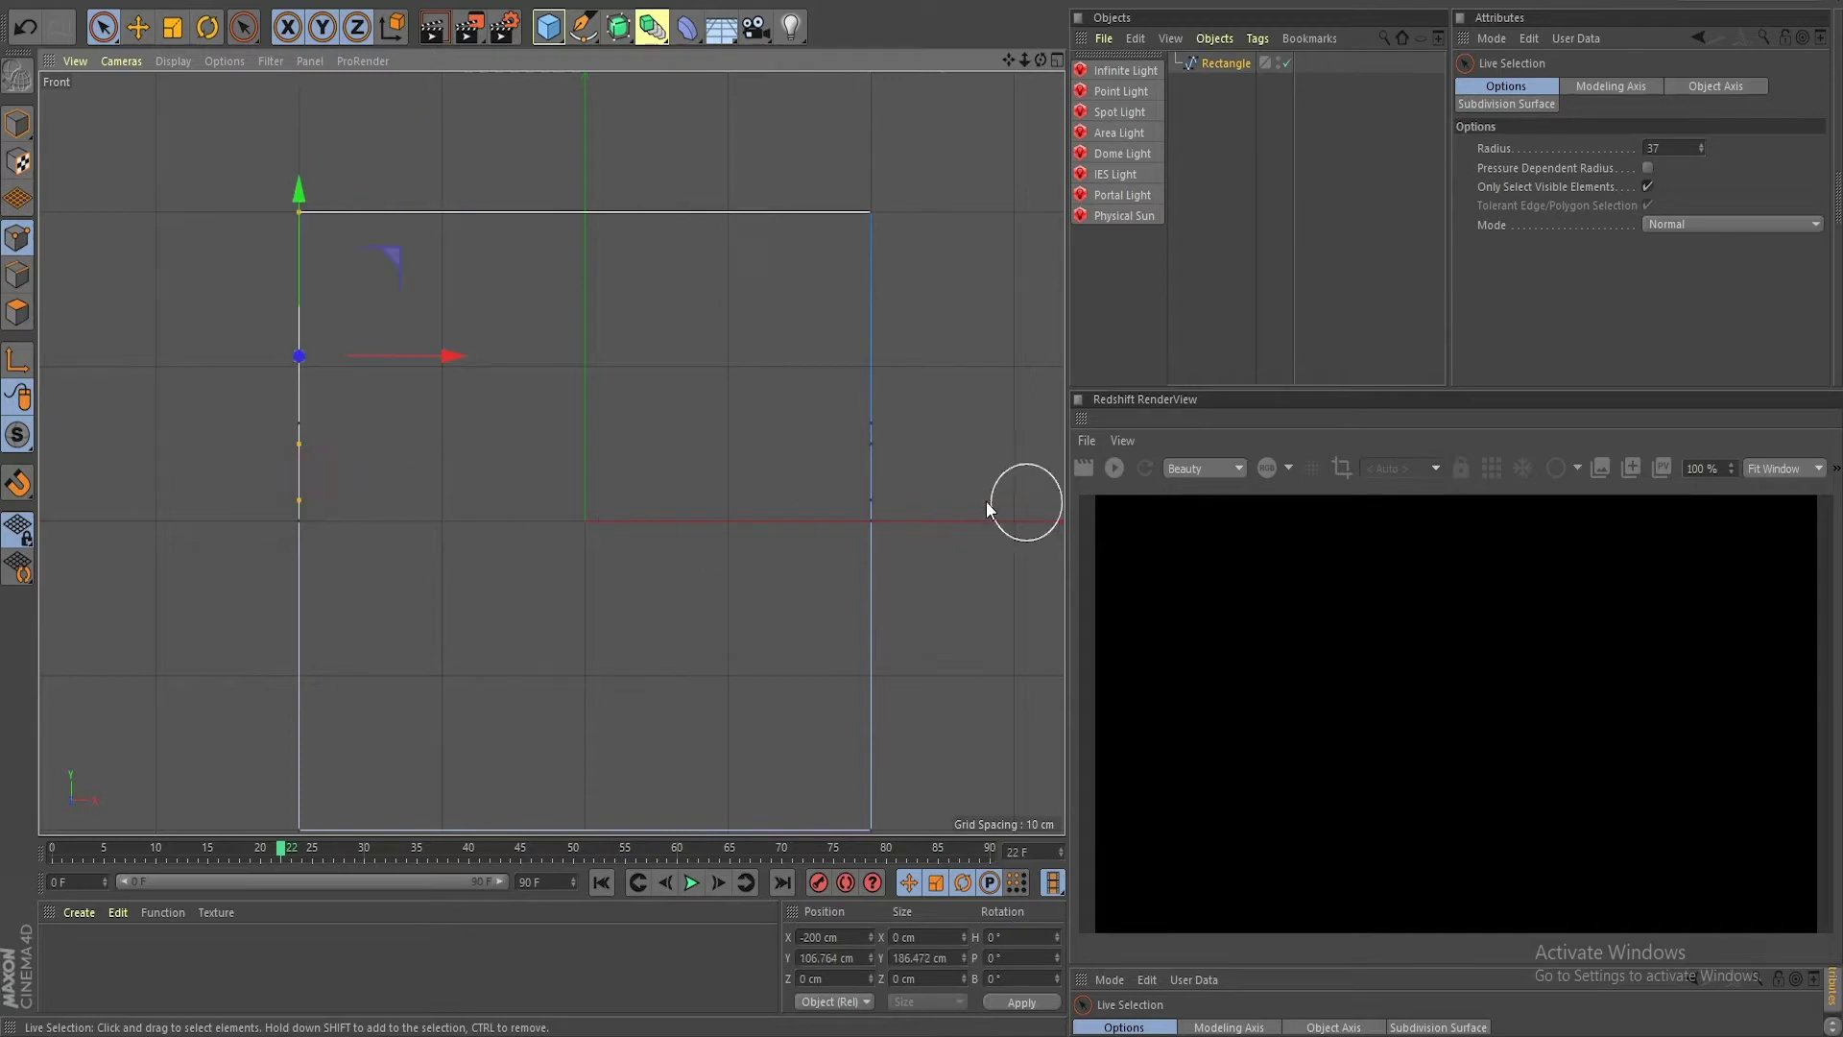
left_click(861, 473, "shift")
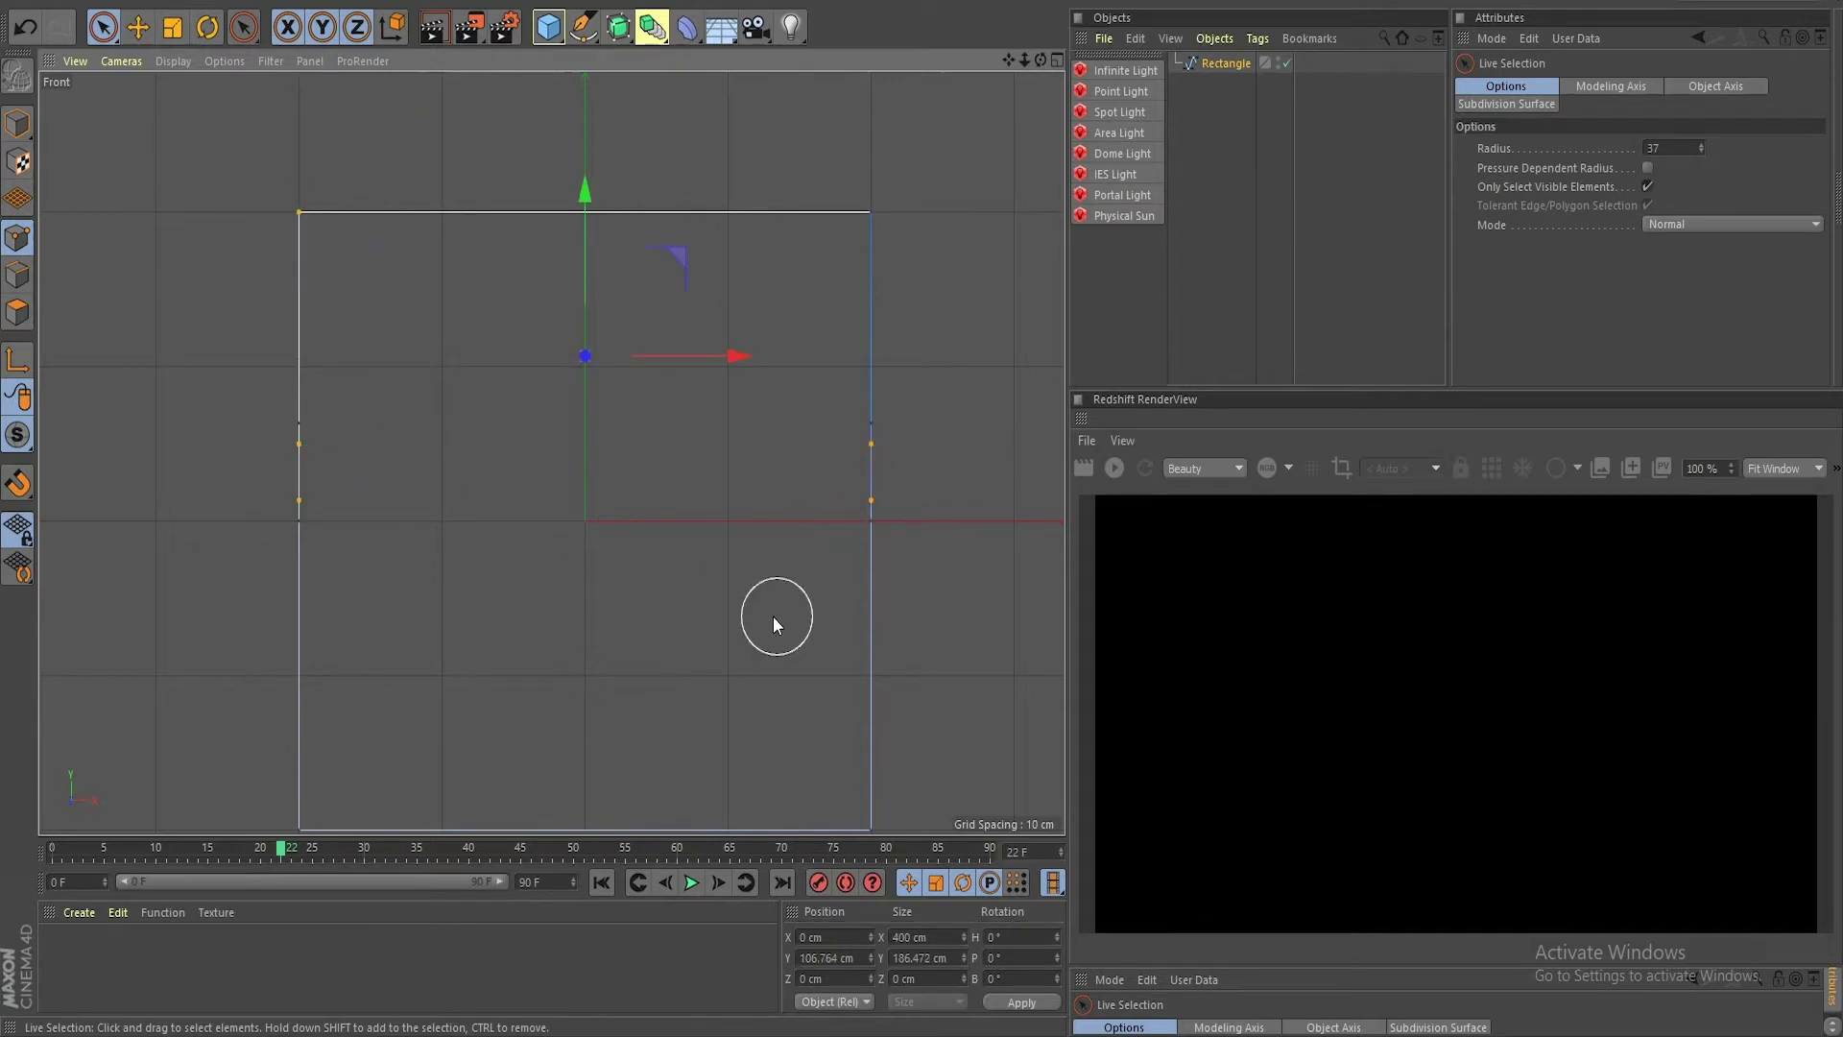
Step: Try to scale the selected points inward along the X axis
key("t")
left_click_drag(737, 356, 712, 359)
key("ctrl+z")
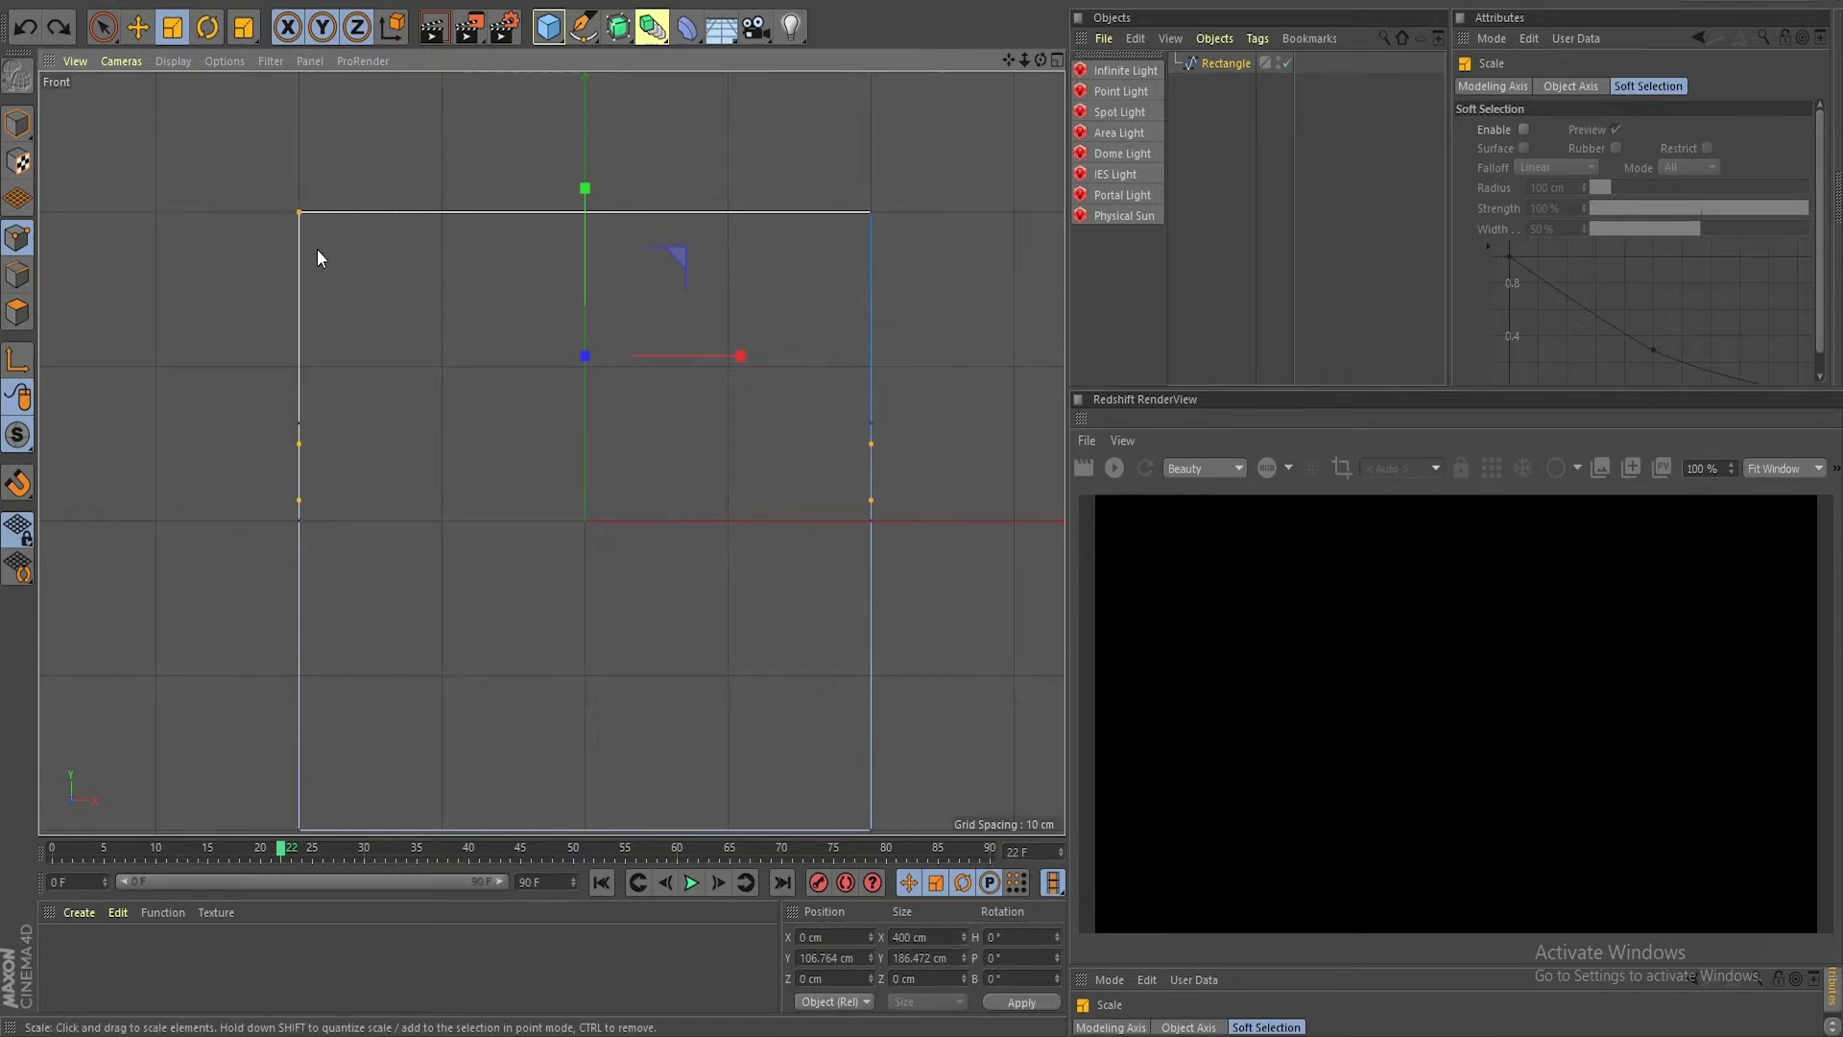
Step: Scale the two inner cut points on each vertical side inward to about 340 cm wide and to about 62 cm tall
key("space")
left_click(319, 471)
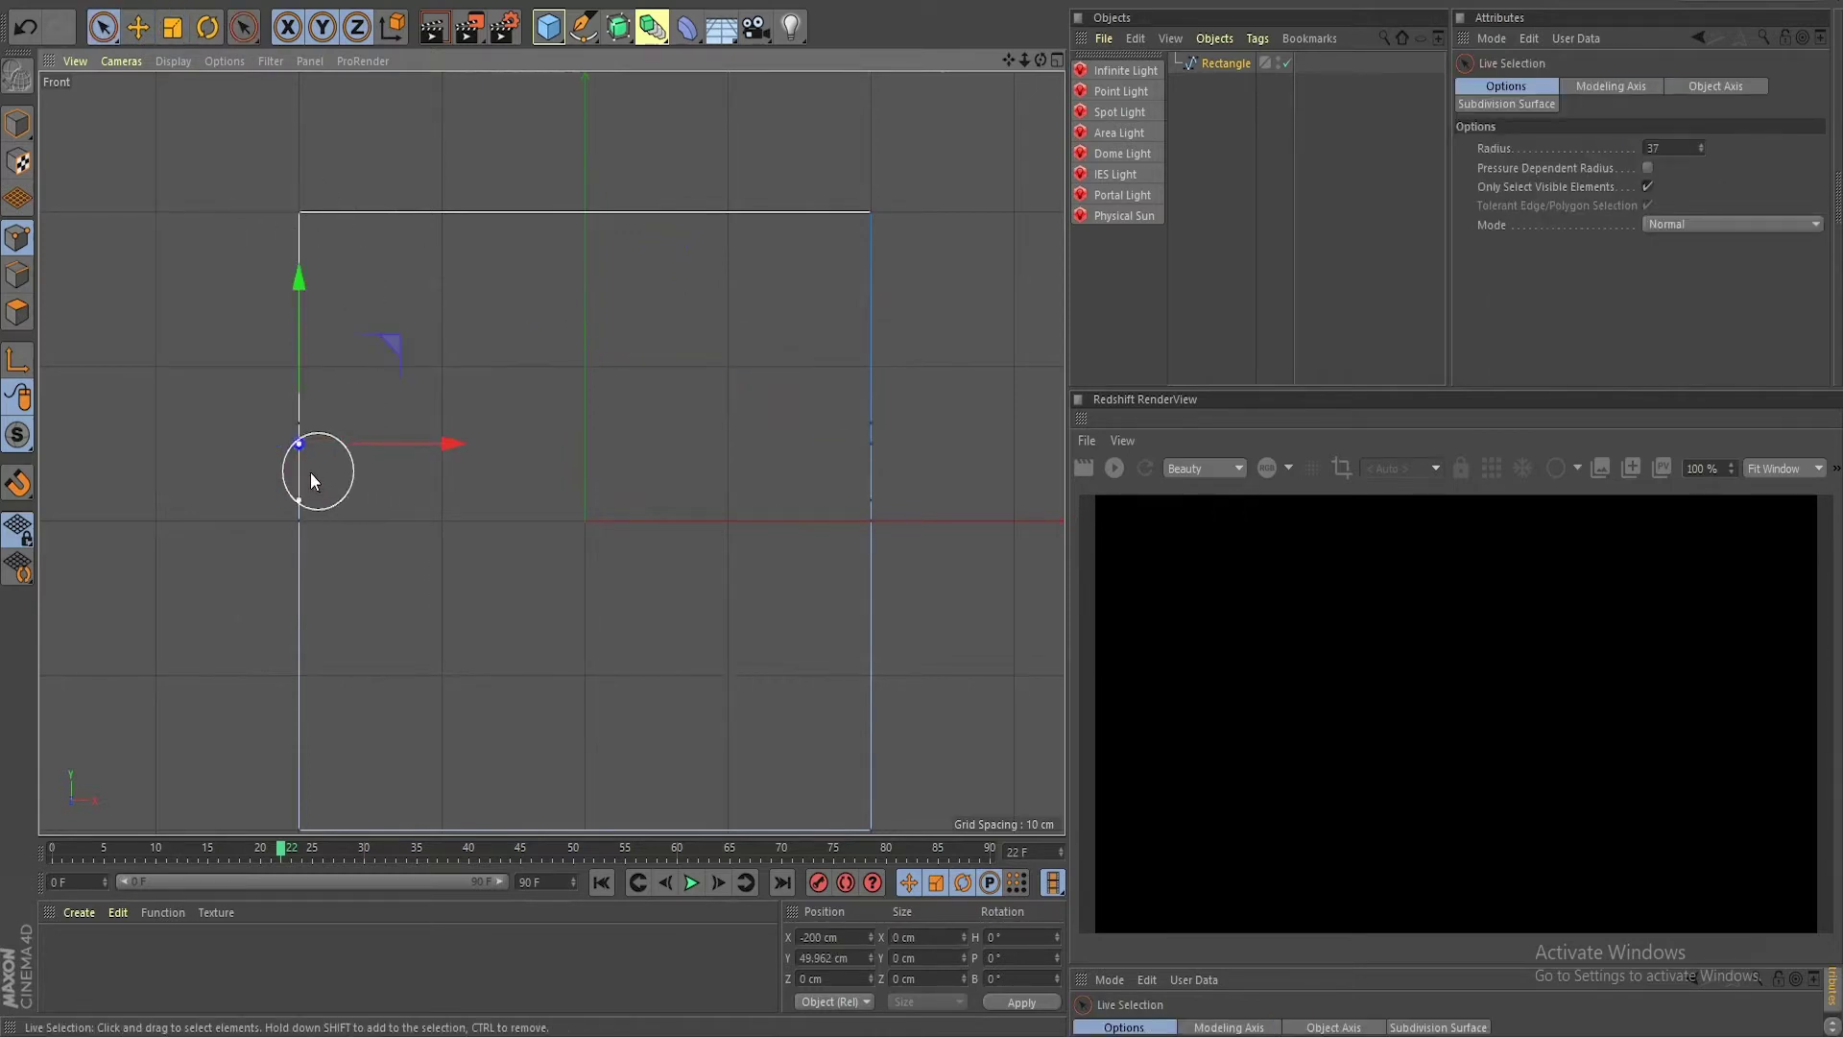
left_click(854, 474, "shift")
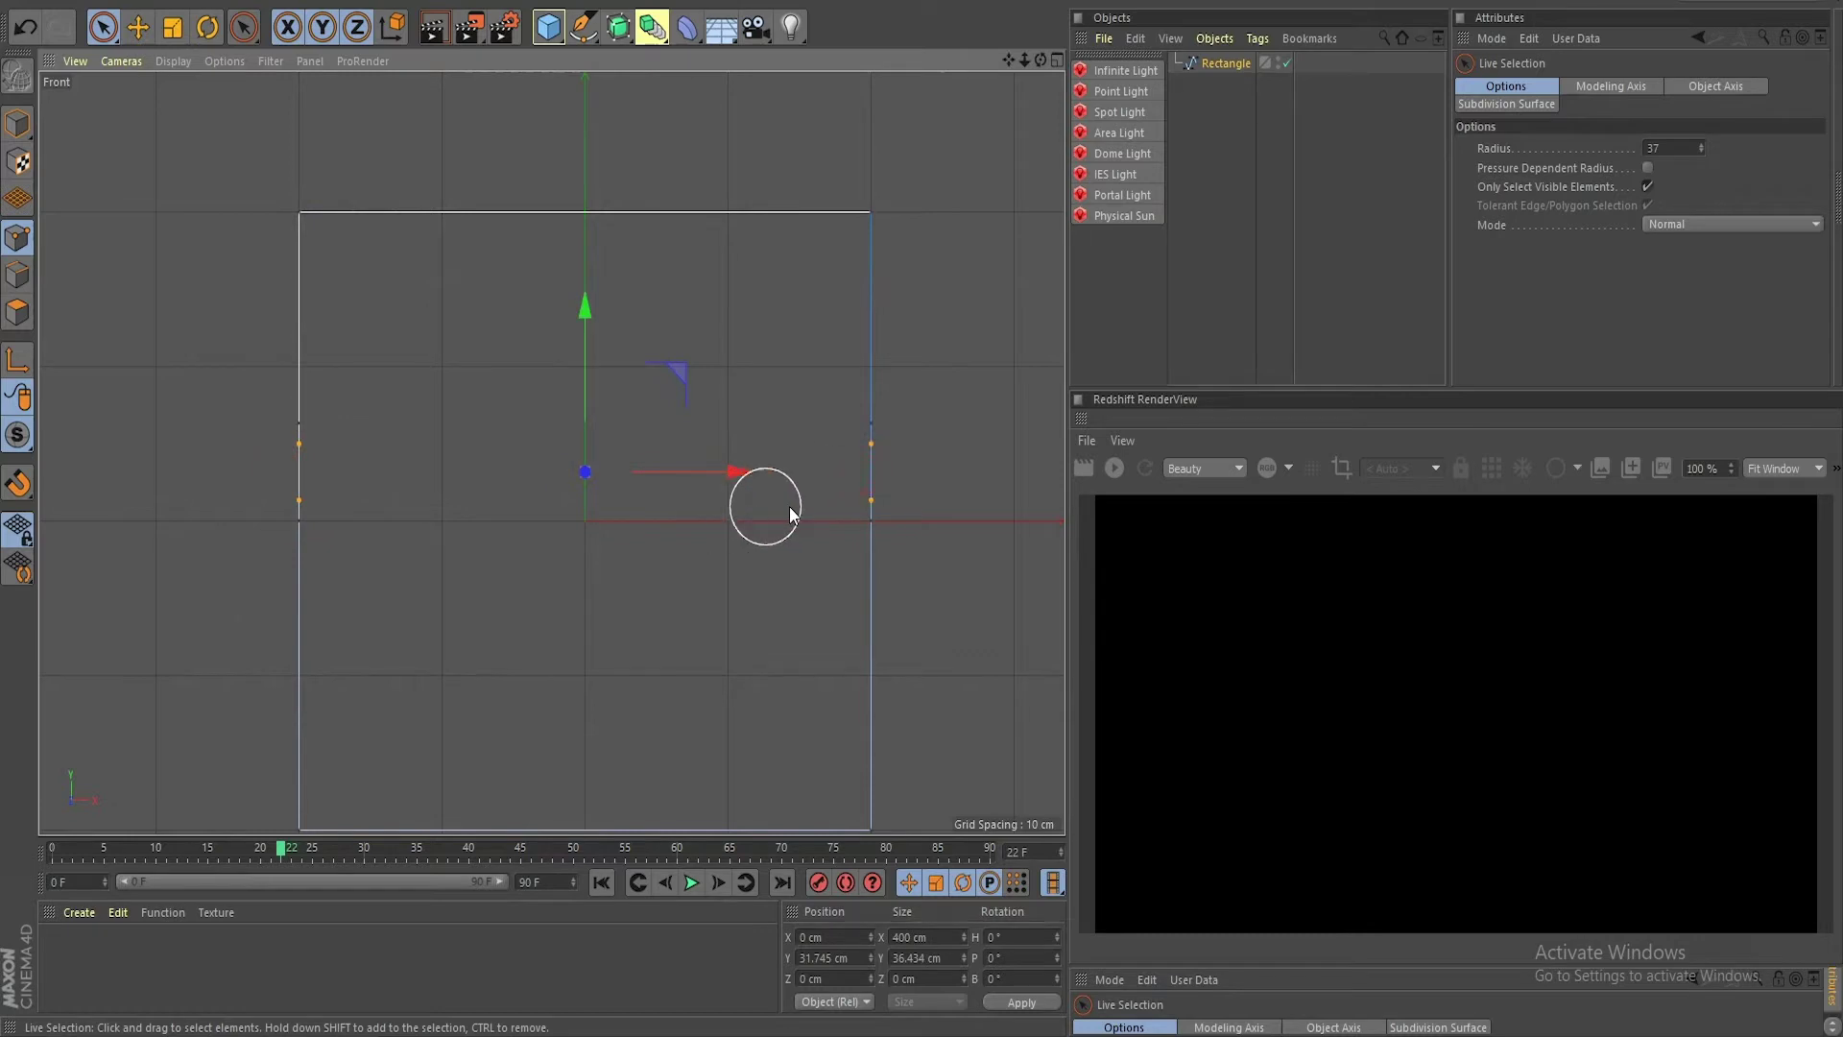
key("space")
left_click_drag(745, 467, 716, 465)
left_click_drag(584, 313, 638, 208)
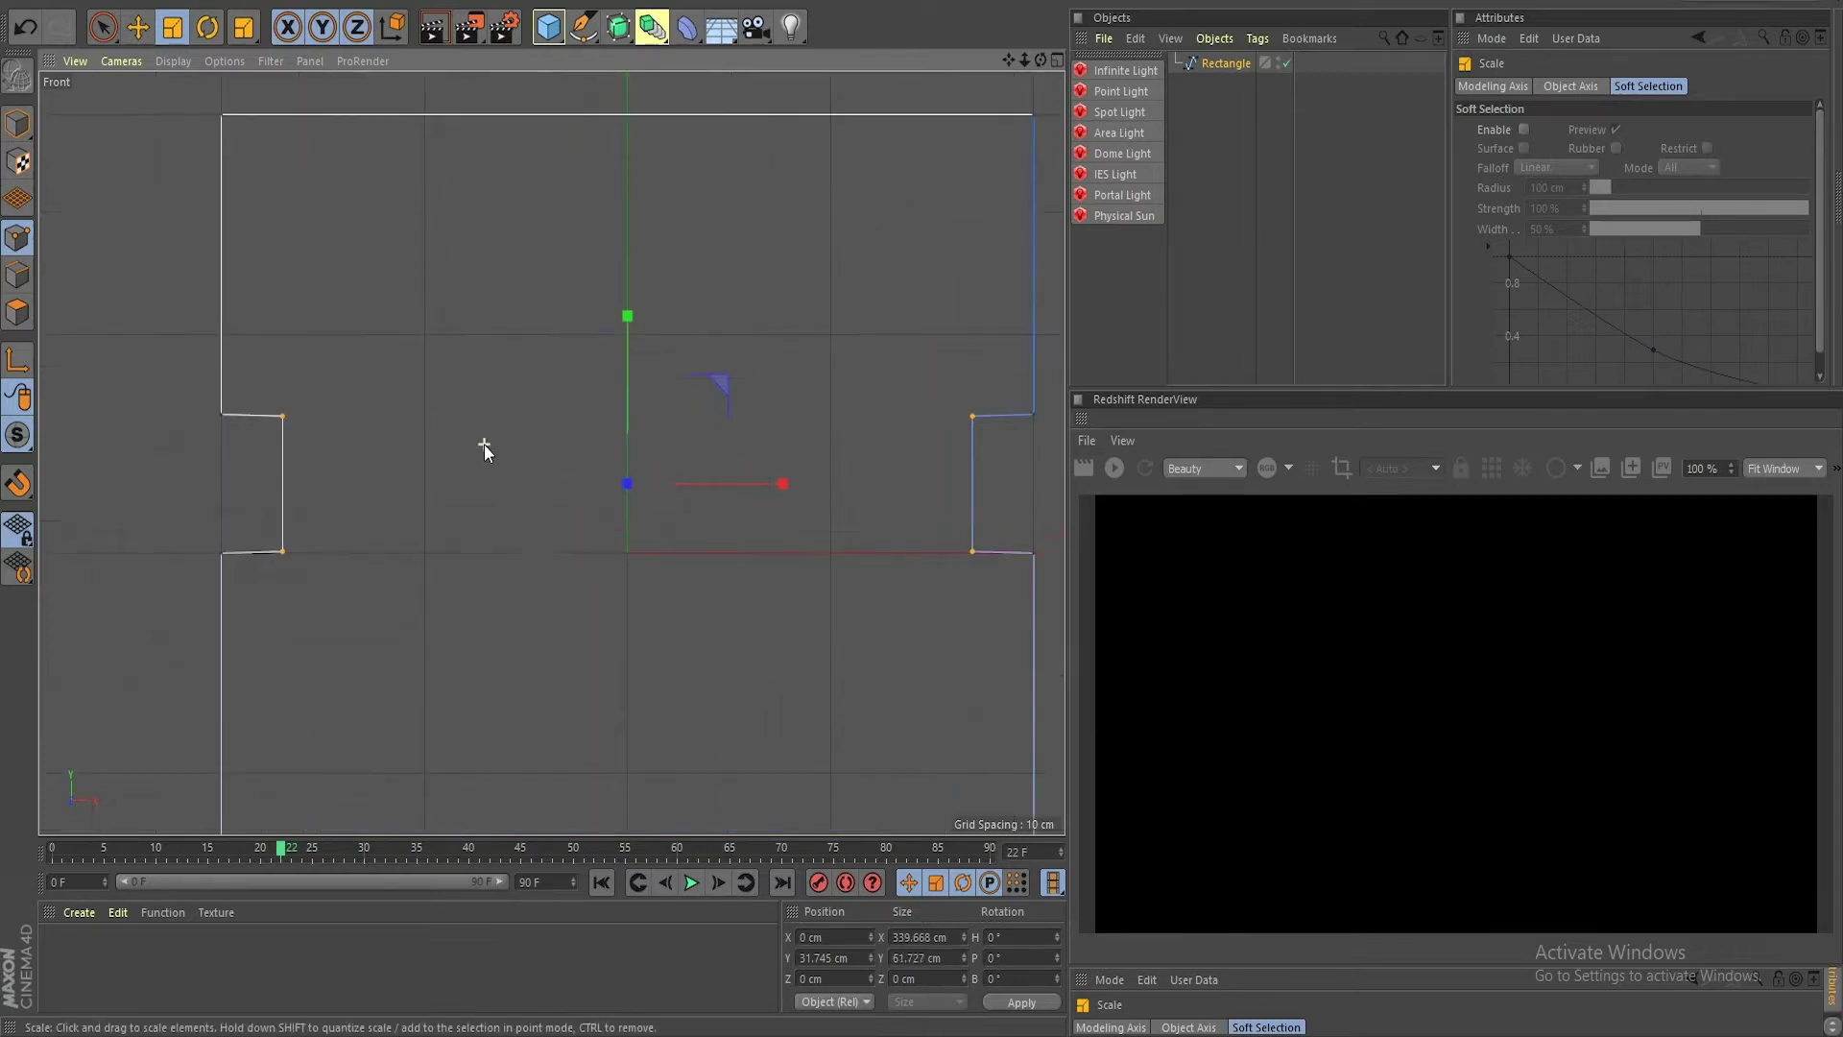
Step: Move the four upper points of the side notches up to about Y 84.5 cm
key("space")
left_click_drag(377, 420, 312, 419)
left_click_drag(816, 422, 874, 411, "shift")
left_click_drag(581, 347, 581, 315)
Step: Move the four lower points of the side notches down to about Y -66.6 cm
left_click_drag(326, 523, 293, 523)
left_click_drag(825, 524, 965, 527, "shift")
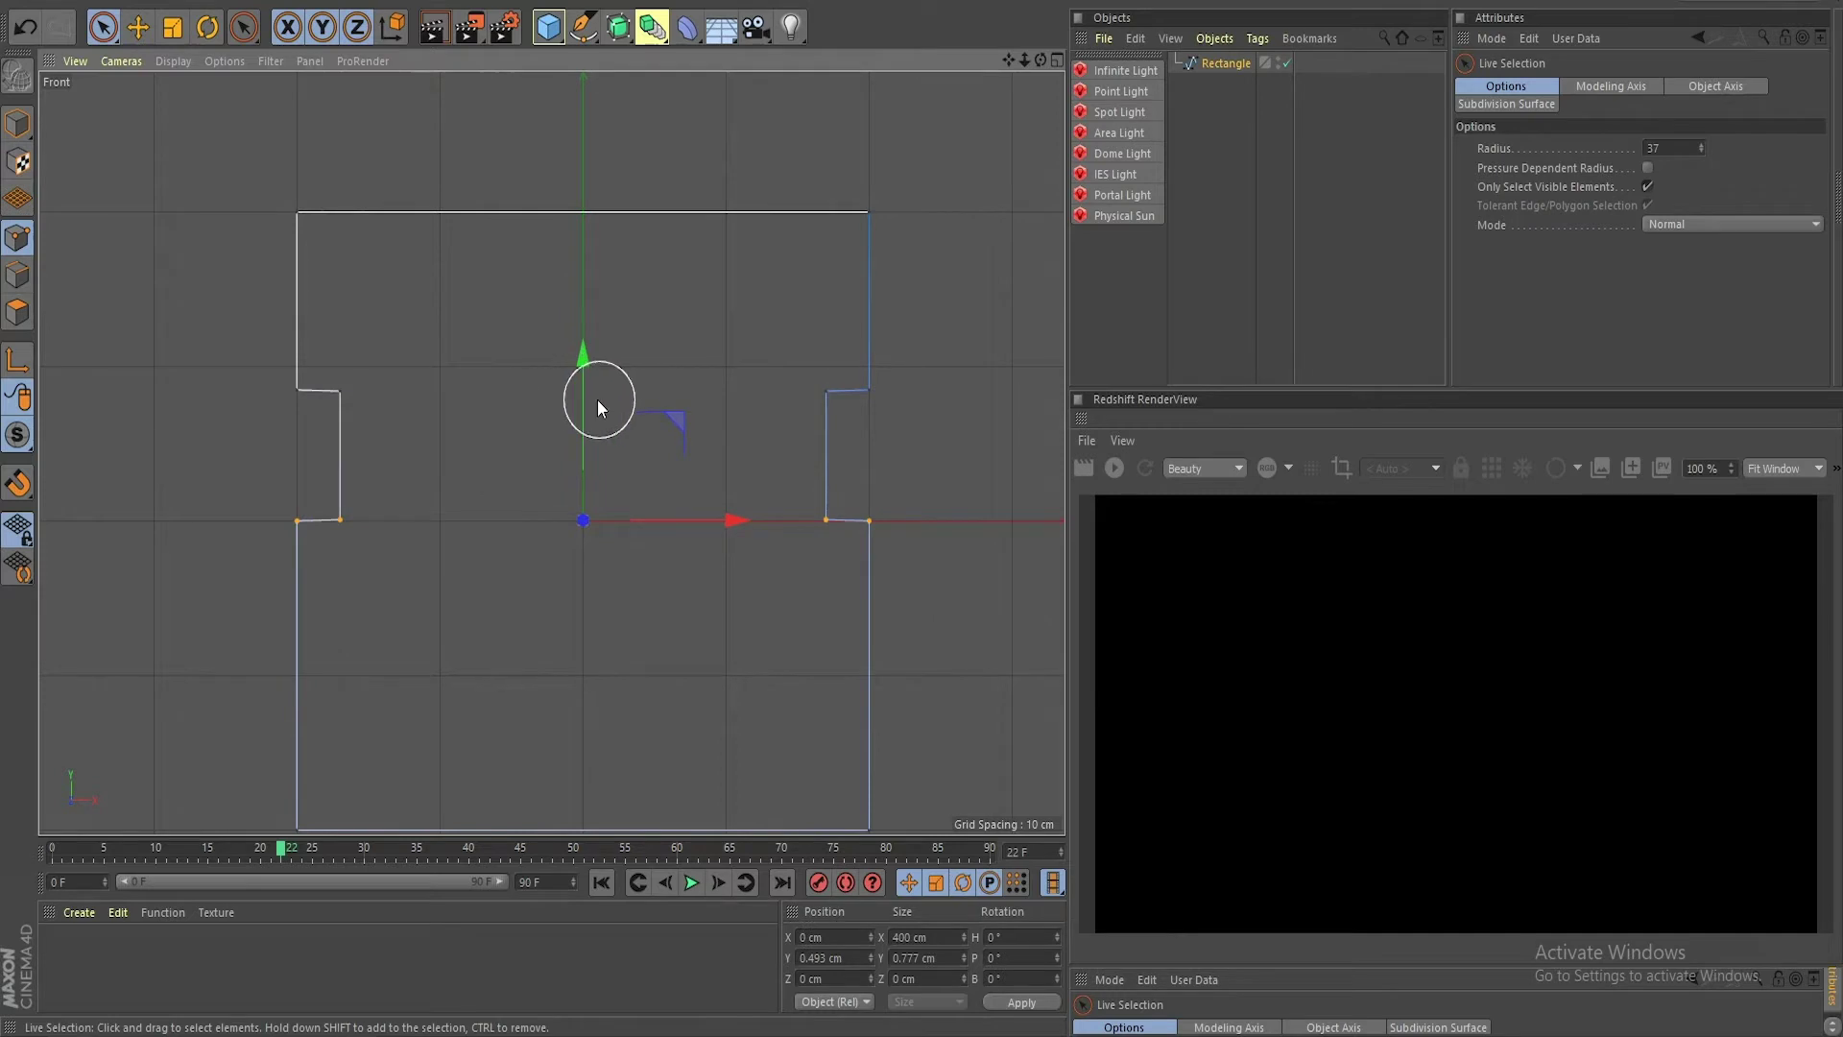
left_click_drag(586, 400, 591, 501)
scroll(629, 514, "down", 3)
scroll(644, 520, "up", 3)
middle_click_drag(624, 549, 666, 513, "alt")
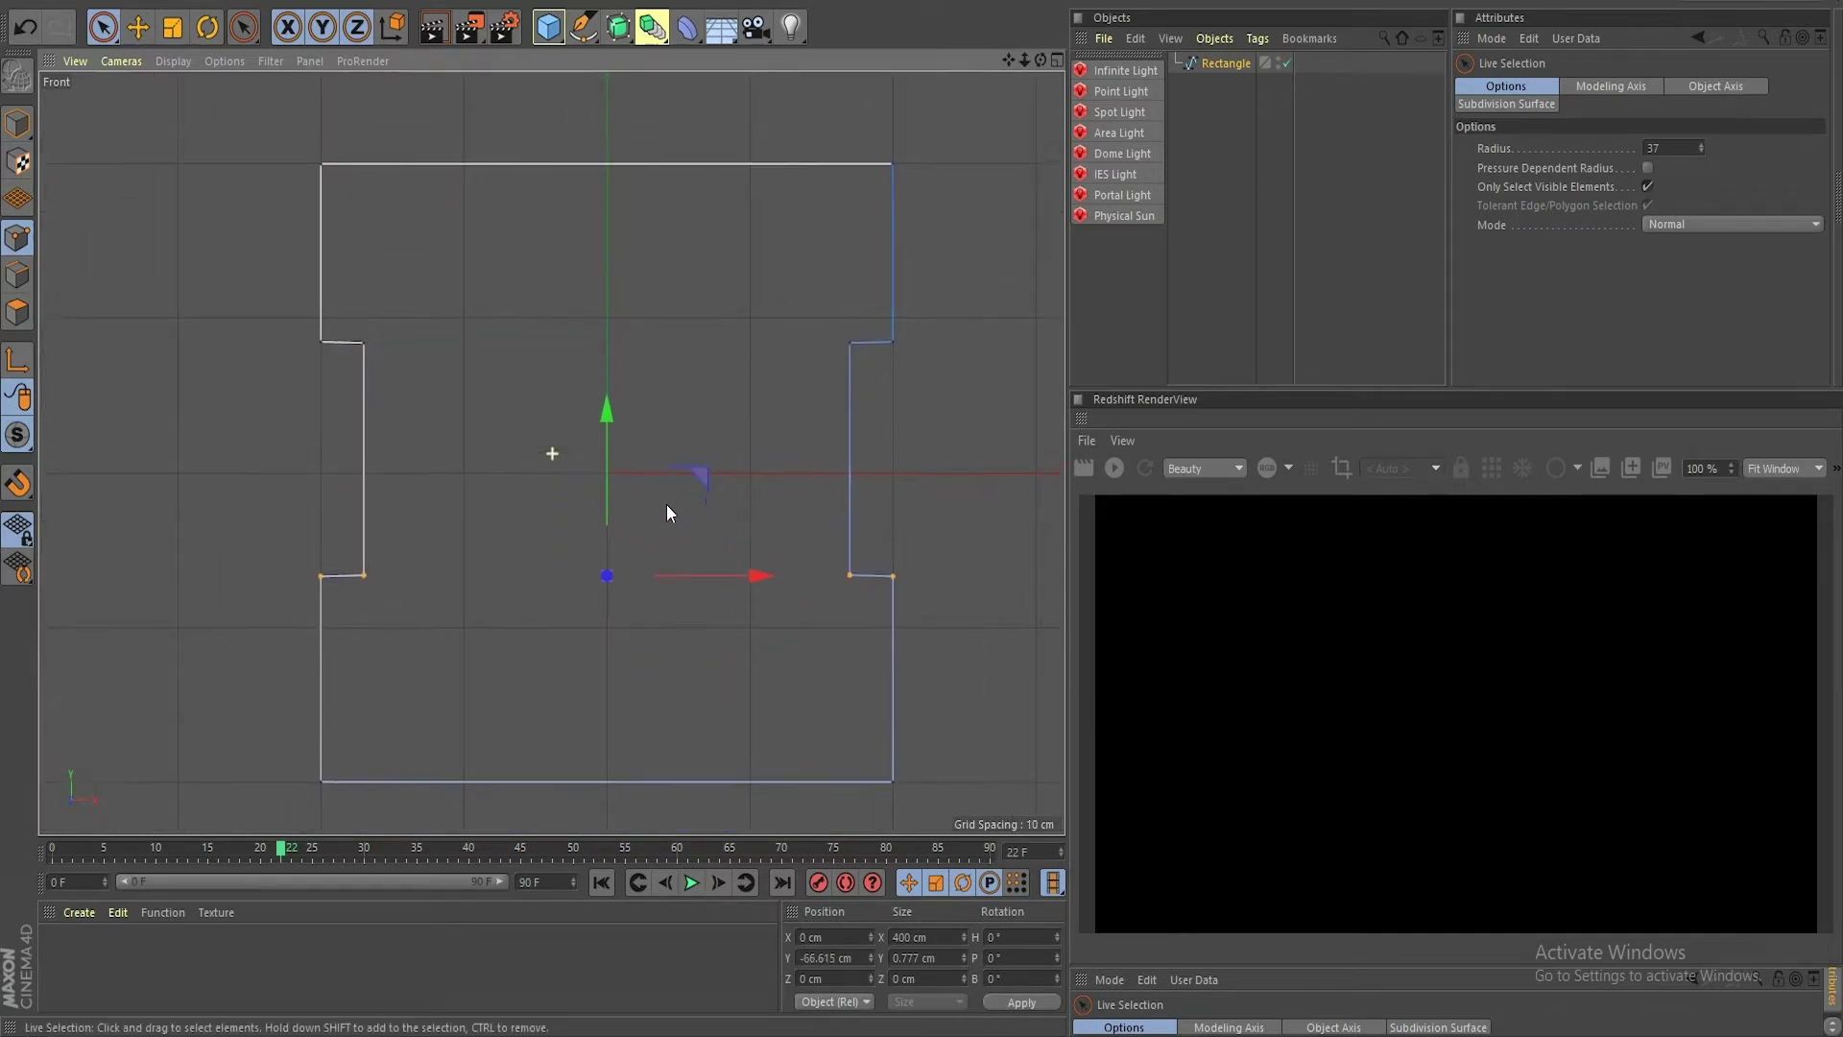
Step: Flatten the four upper points of the side notches along Y to level their slightly slanted edges
scroll(480, 459, "up", 3)
middle_click_drag(268, 362, 182, 427, "alt")
middle_click_drag(584, 436, 494, 438, "alt")
scroll(608, 447, "down", 3)
scroll(608, 447, "up", 2)
scroll(889, 386, "up", 6)
middle_click_drag(889, 386, 557, 475, "alt")
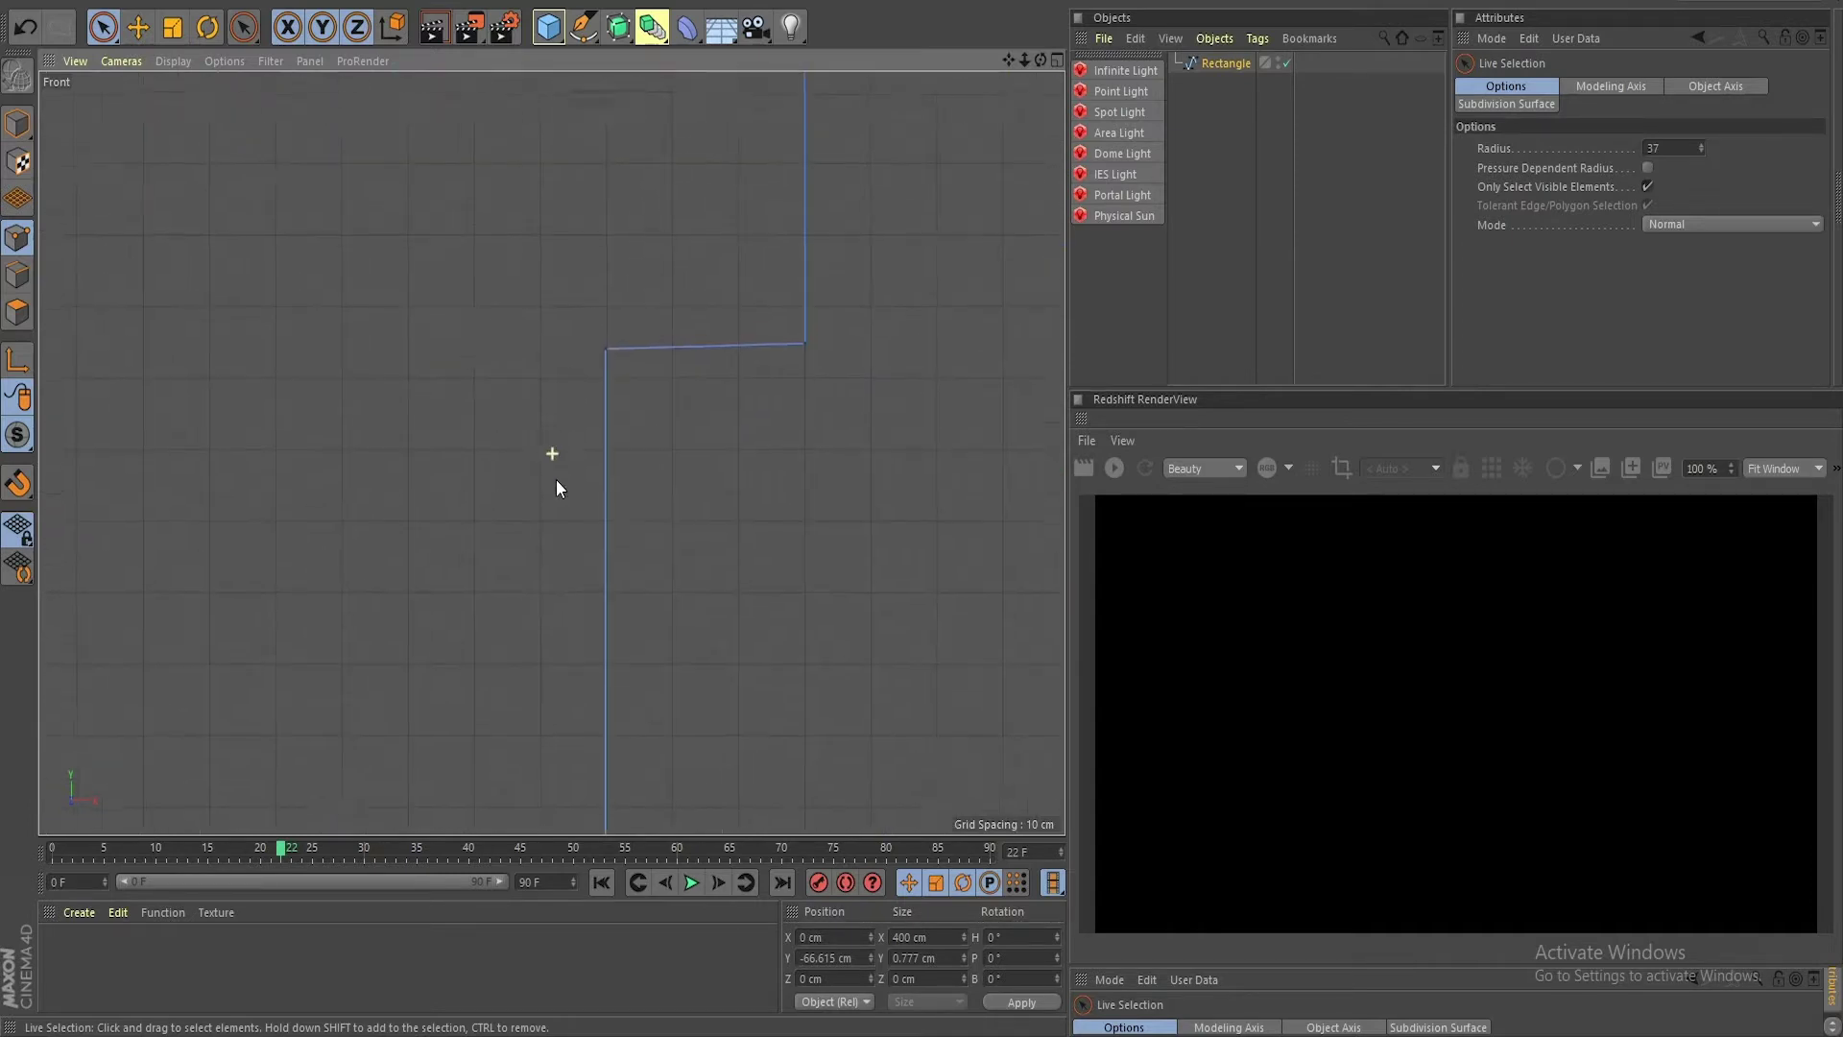
scroll(624, 459, "down", 6)
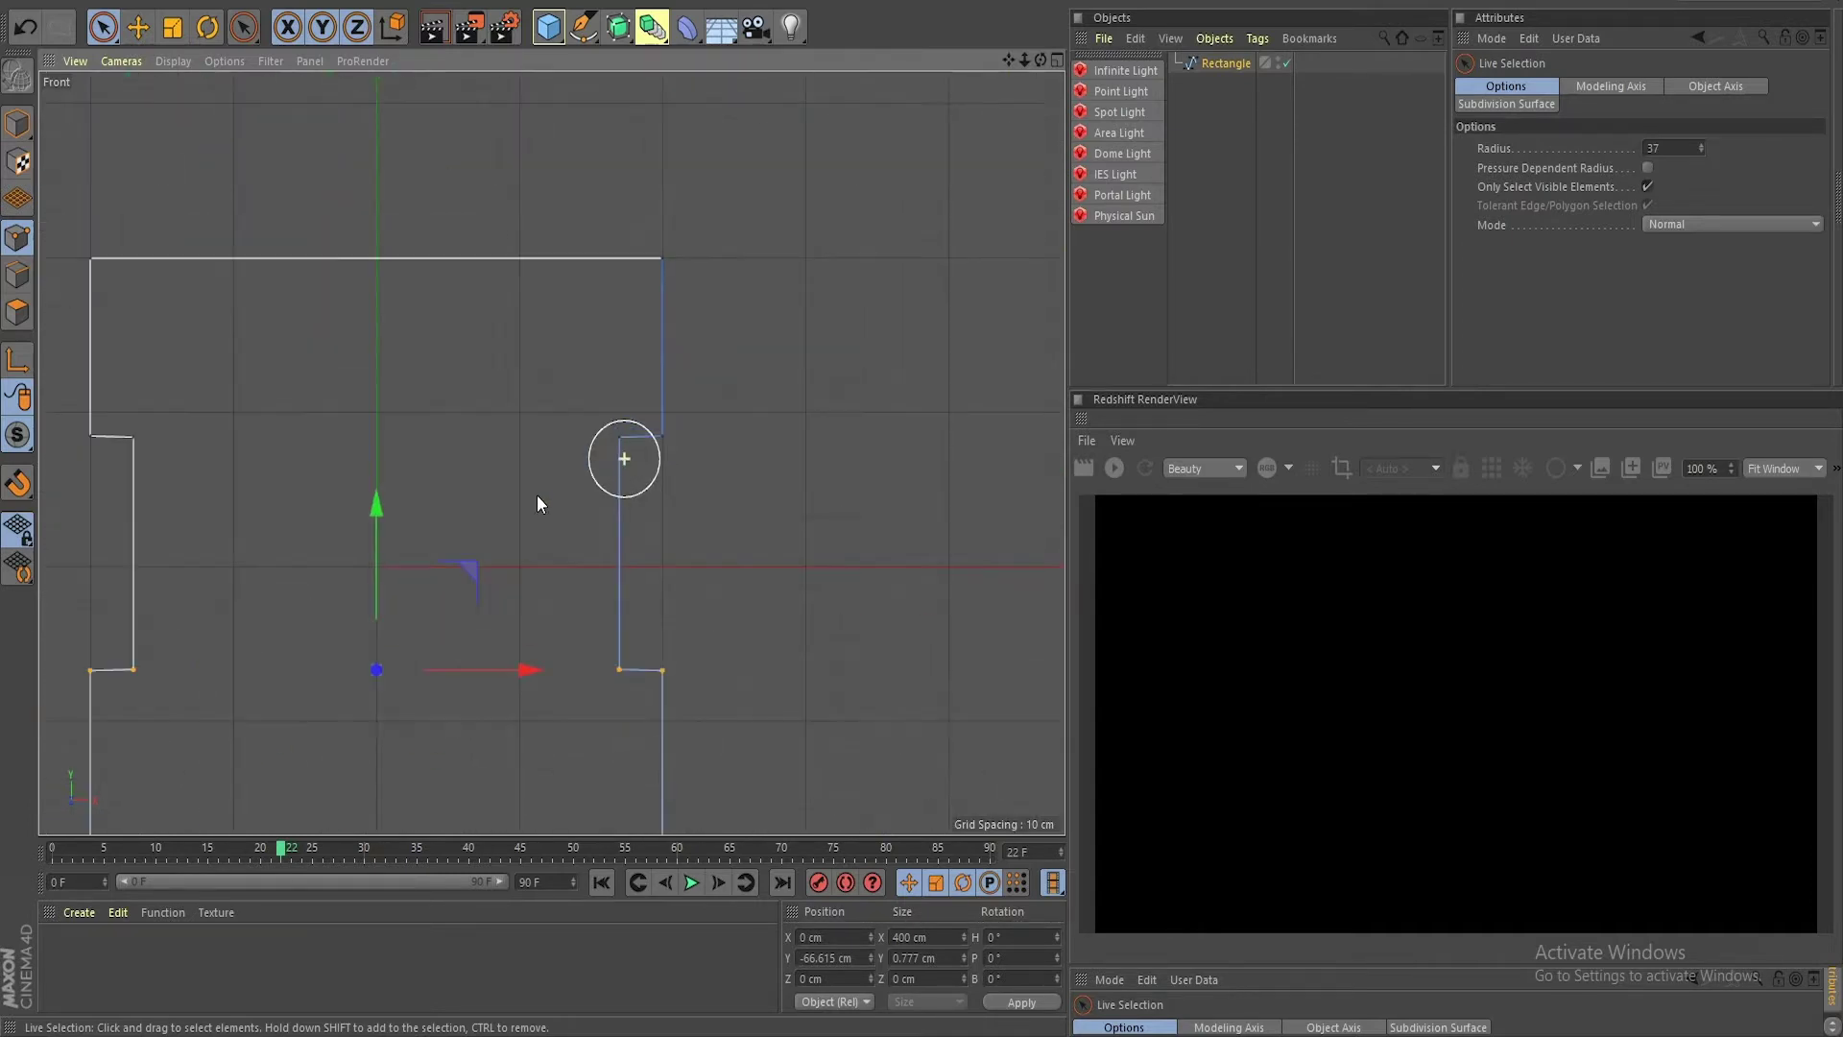
middle_click_drag(430, 549, 600, 554, "alt")
mouse_move(221, 423)
left_mouse_down()
mouse_move(388, 453)
mouse_move(906, 443)
left_mouse_up()
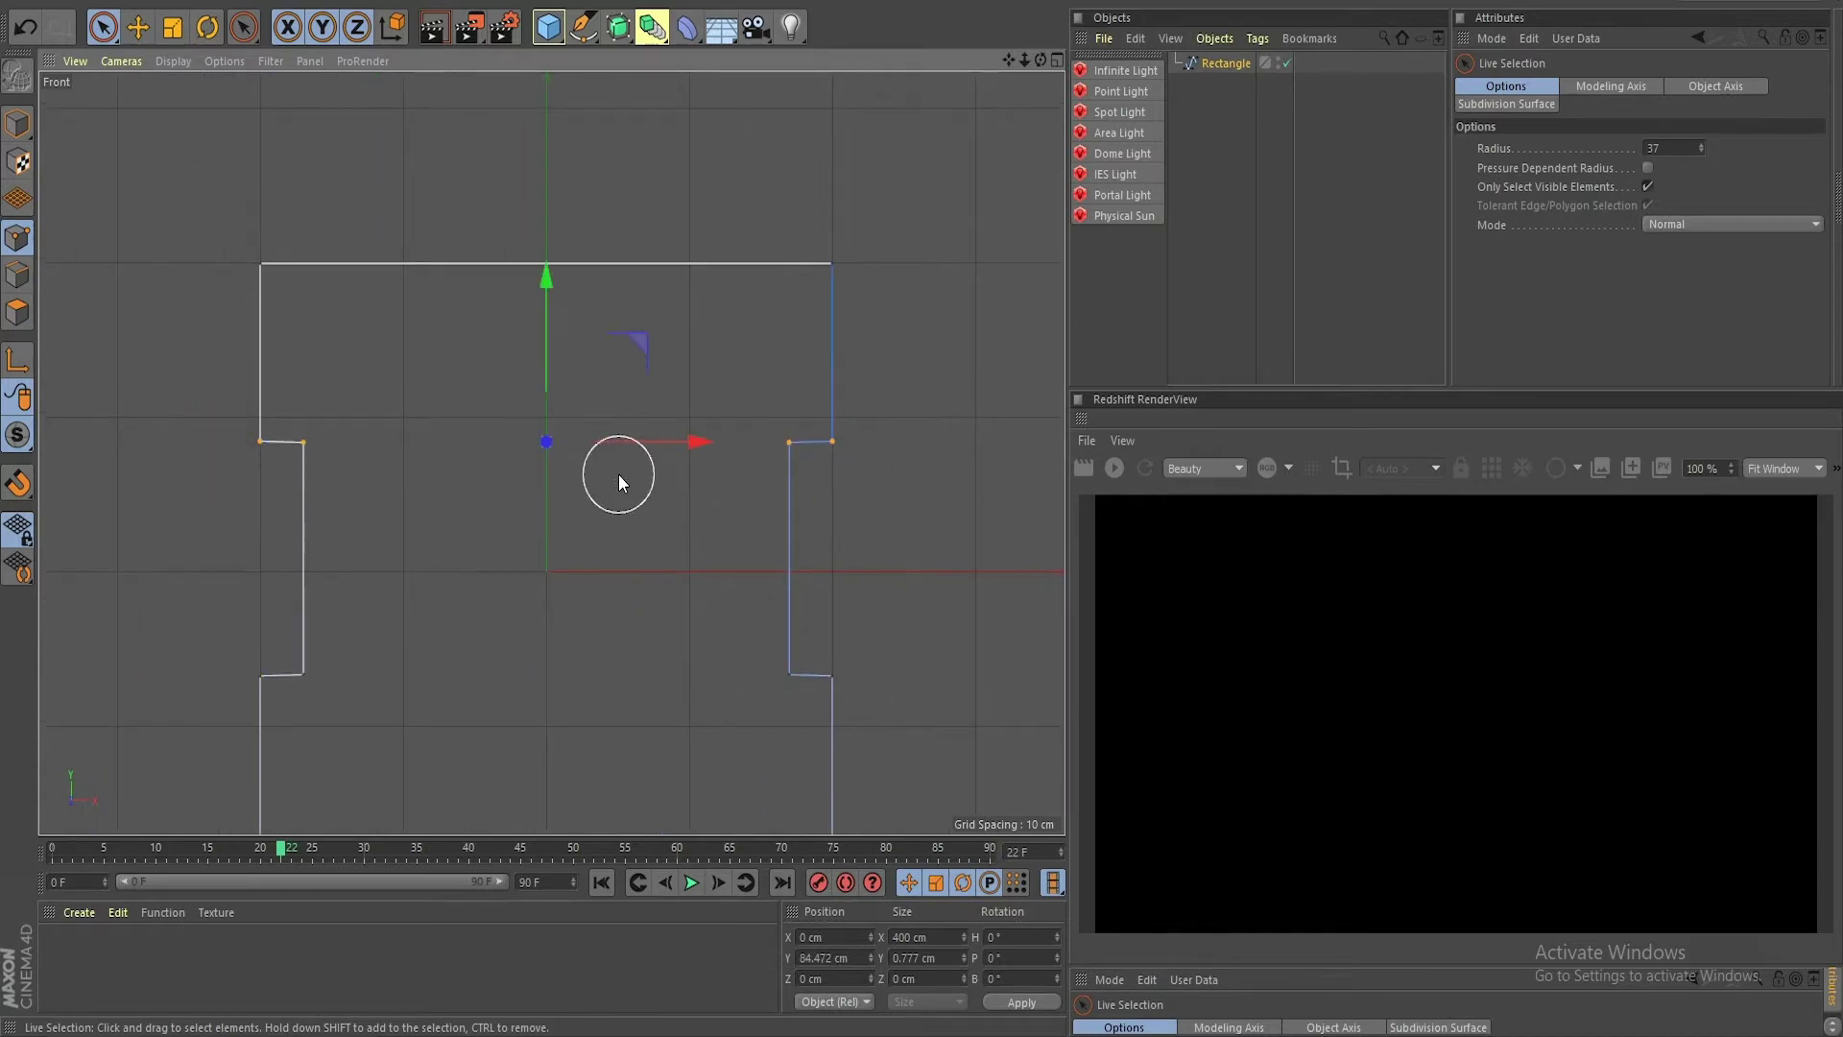
key("t")
left_click_drag(551, 285, 557, 325)
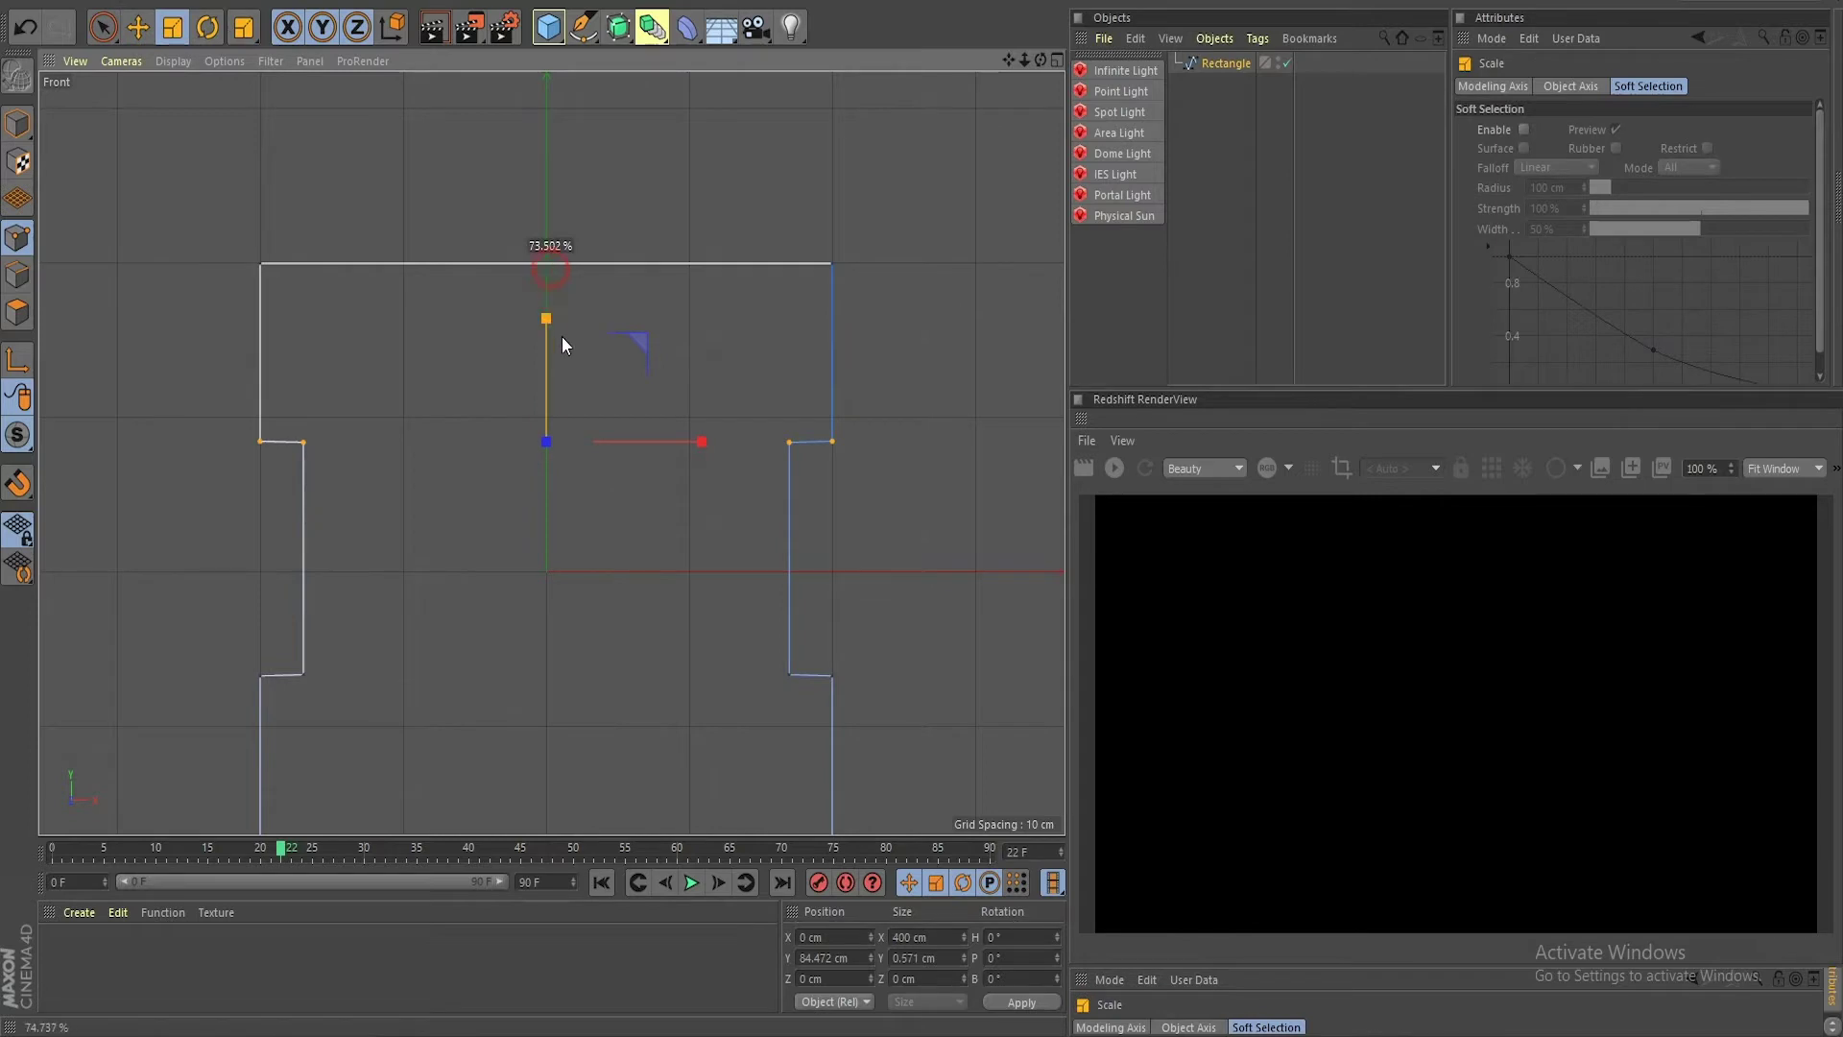
left_click_drag(563, 446, 562, 440)
Step: Flatten the four lower points of the side notches along Y to level their edges, and clear the selection
key("space")
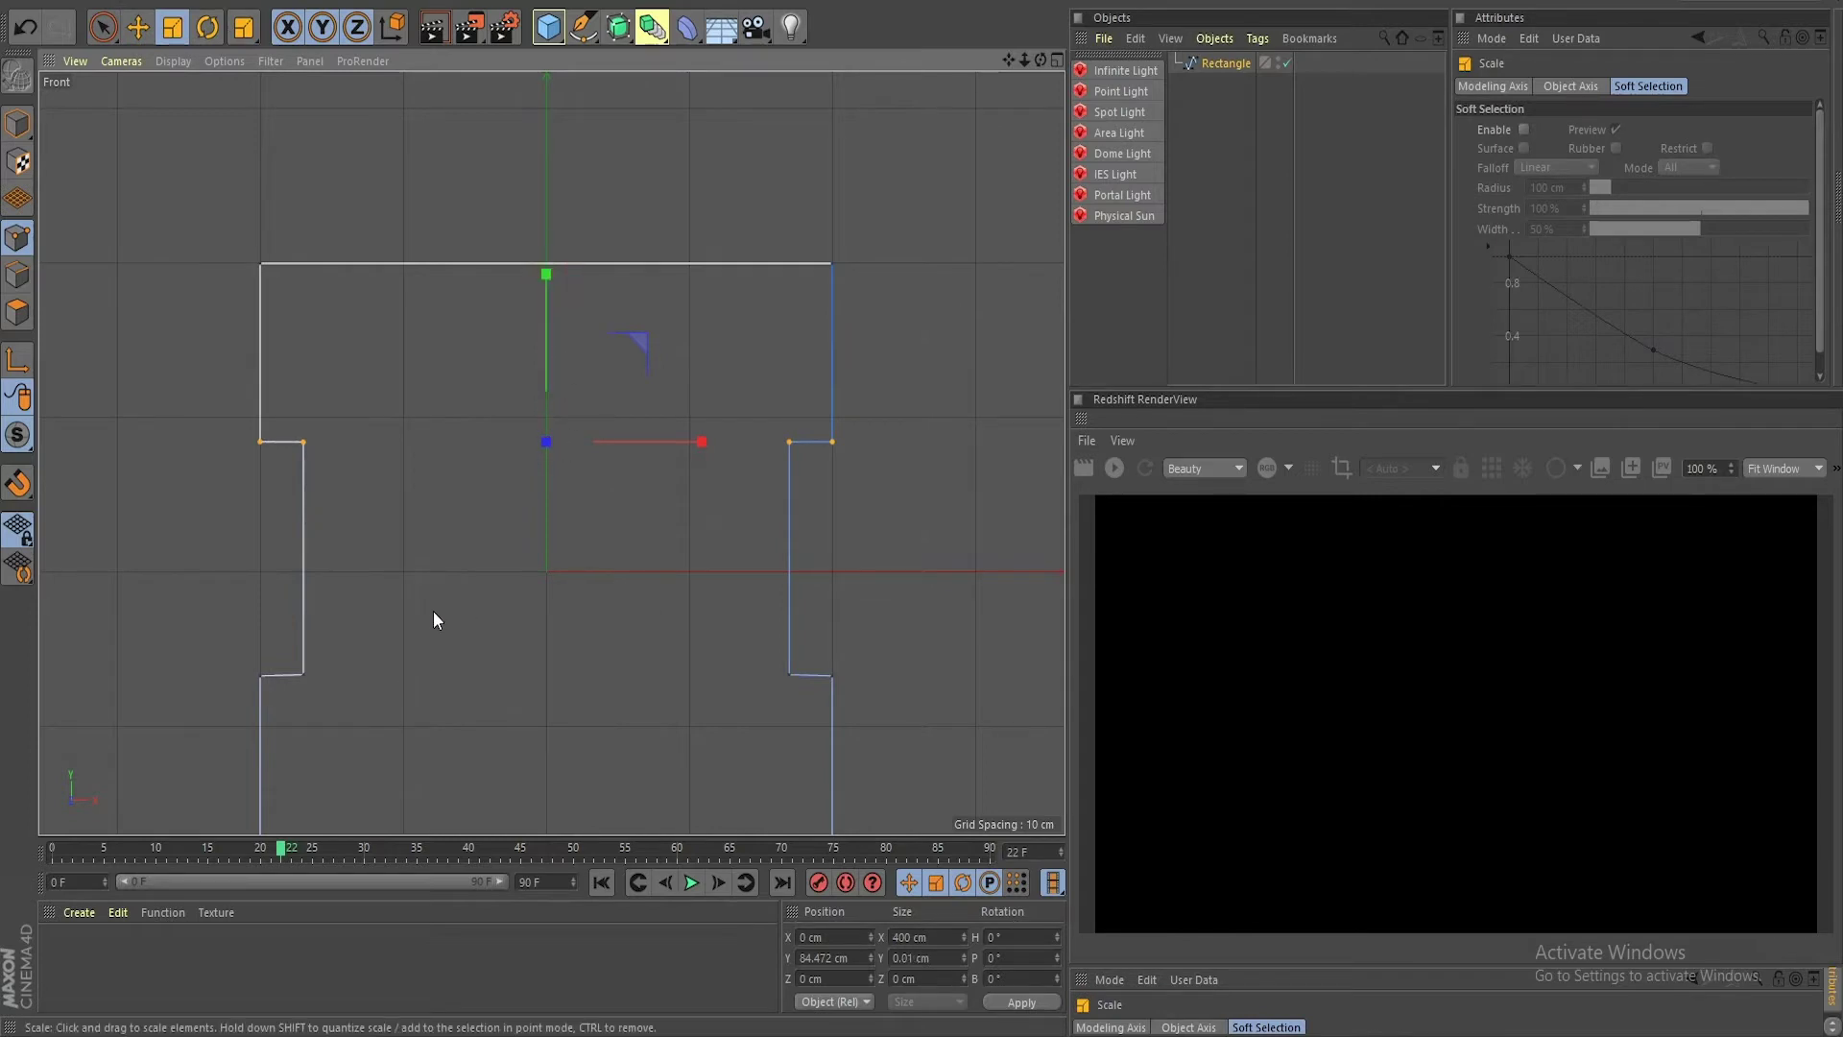
left_click_drag(217, 689, 995, 714)
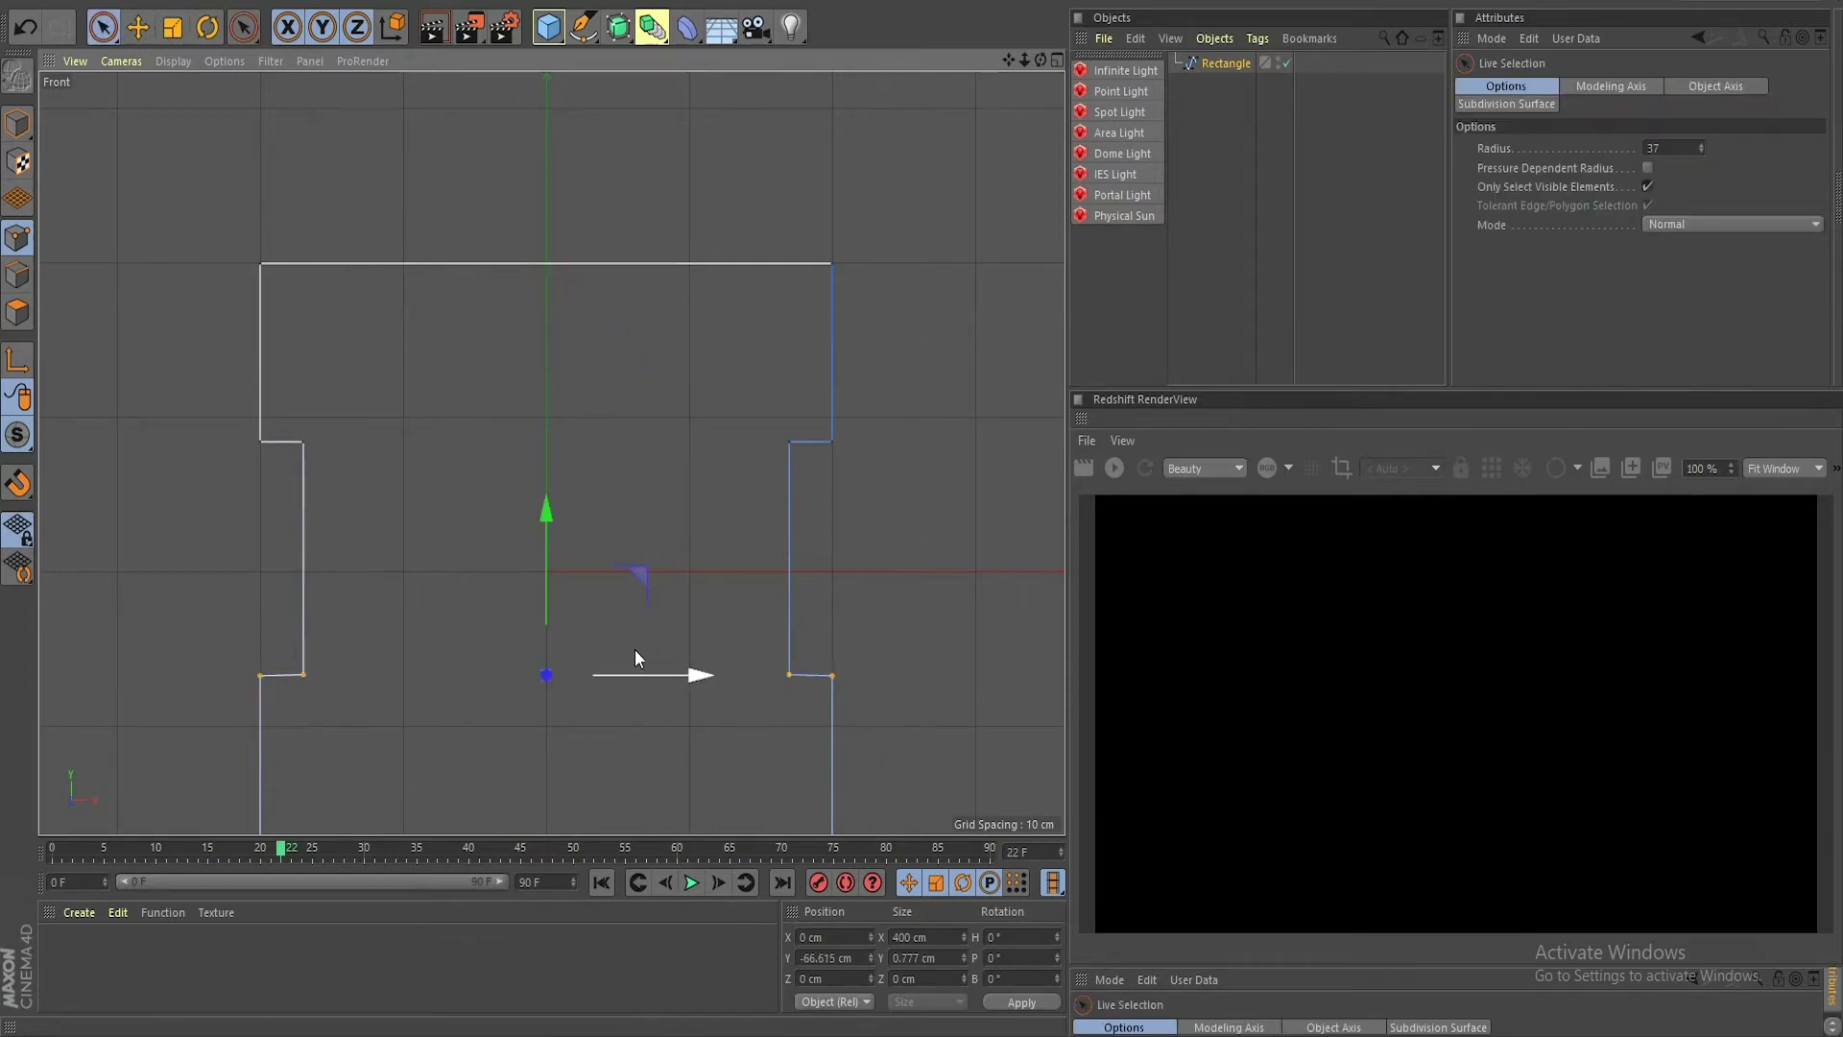
key("t")
left_click_drag(547, 507, 556, 673)
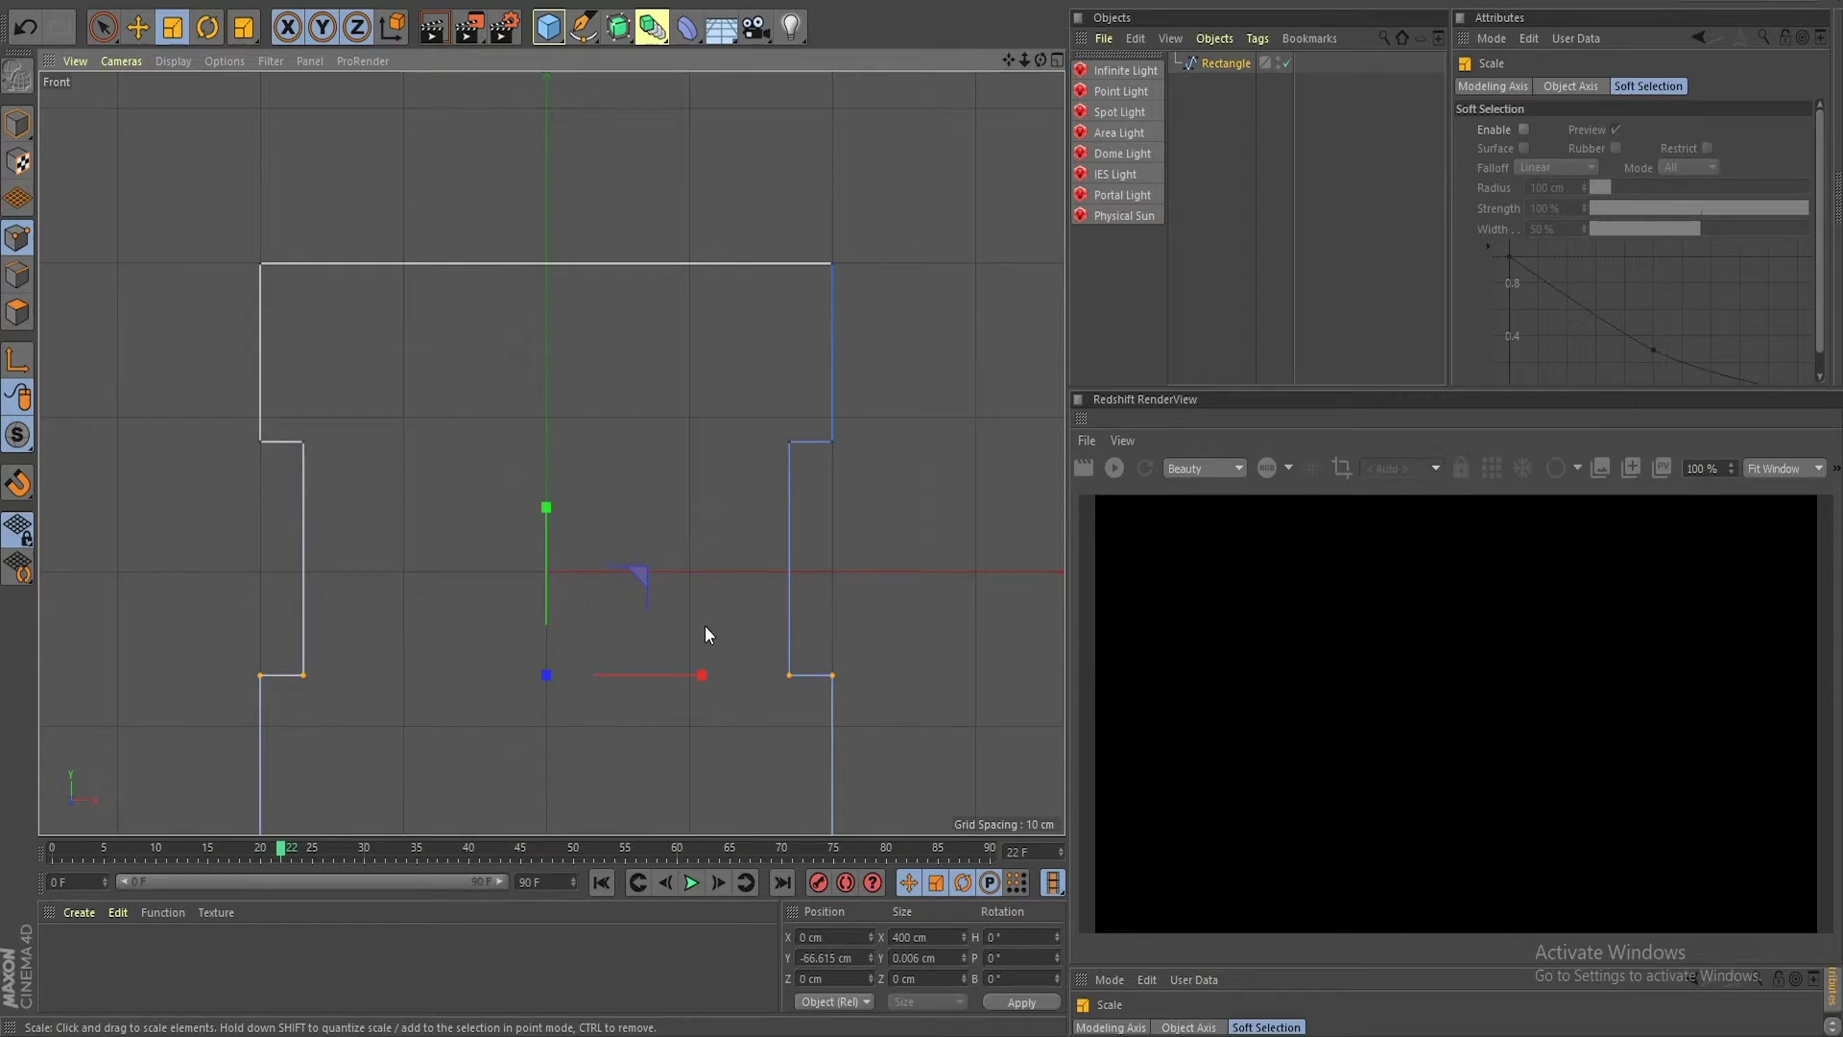
scroll(562, 567, "down", 4)
scroll(624, 590, "up", 2)
middle_click_drag(605, 578, 630, 505, "alt")
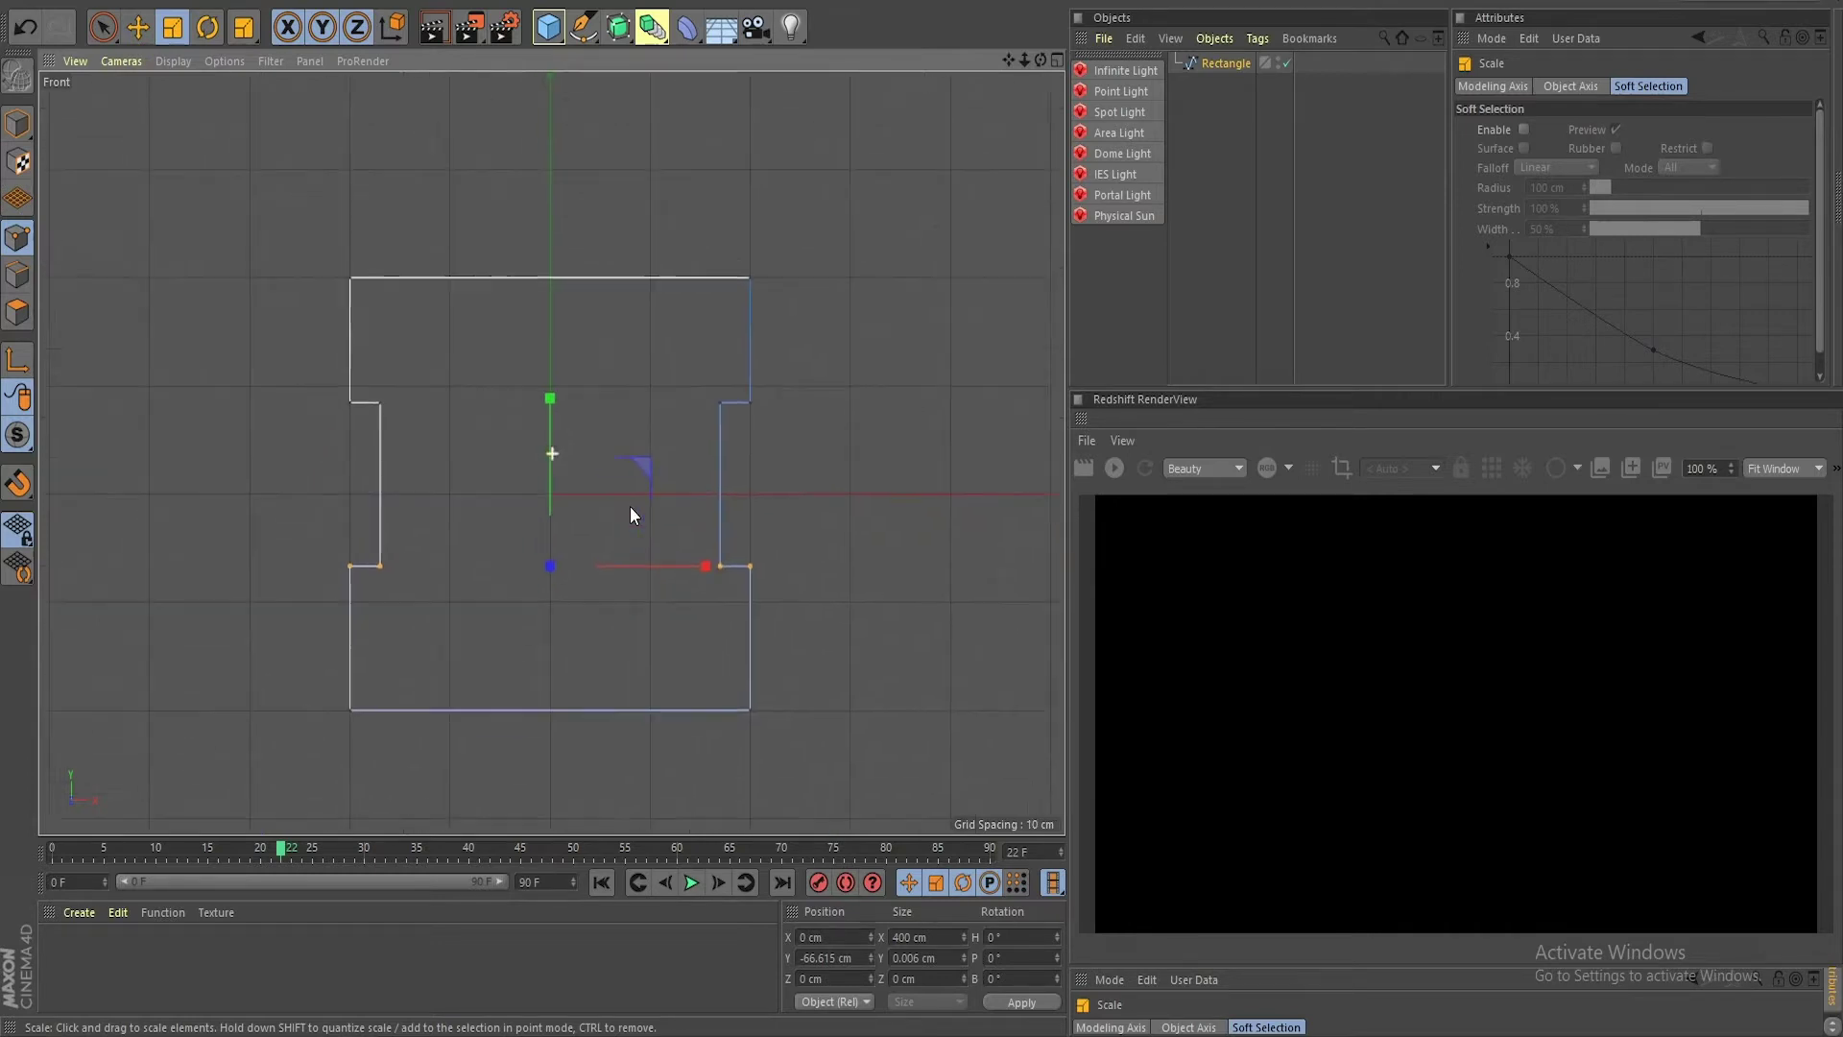
left_click(615, 408)
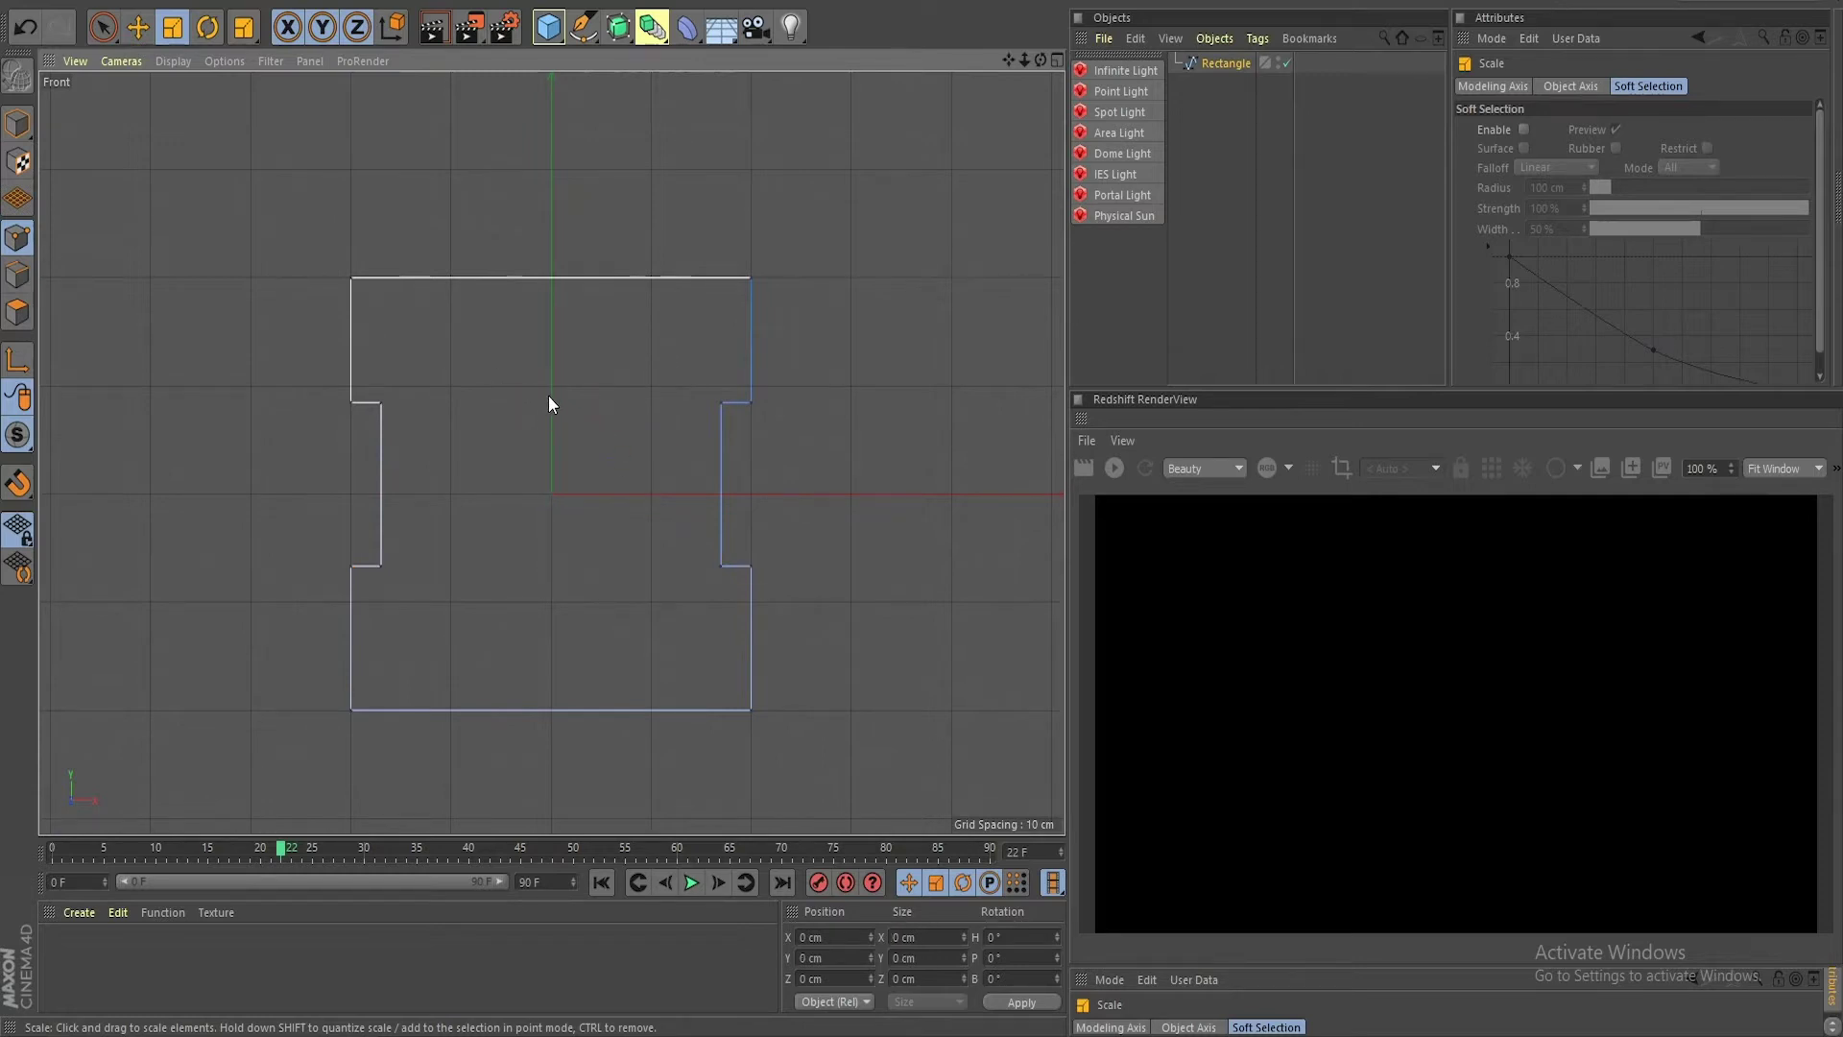
Step: Make four vertical Line Cuts across the outline's upper and lower sides, as one close pair on each side of the centre
key("k")
key("k")
left_click(488, 248, "shift")
key("Escape")
left_click(631, 258)
left_click(633, 744, "shift")
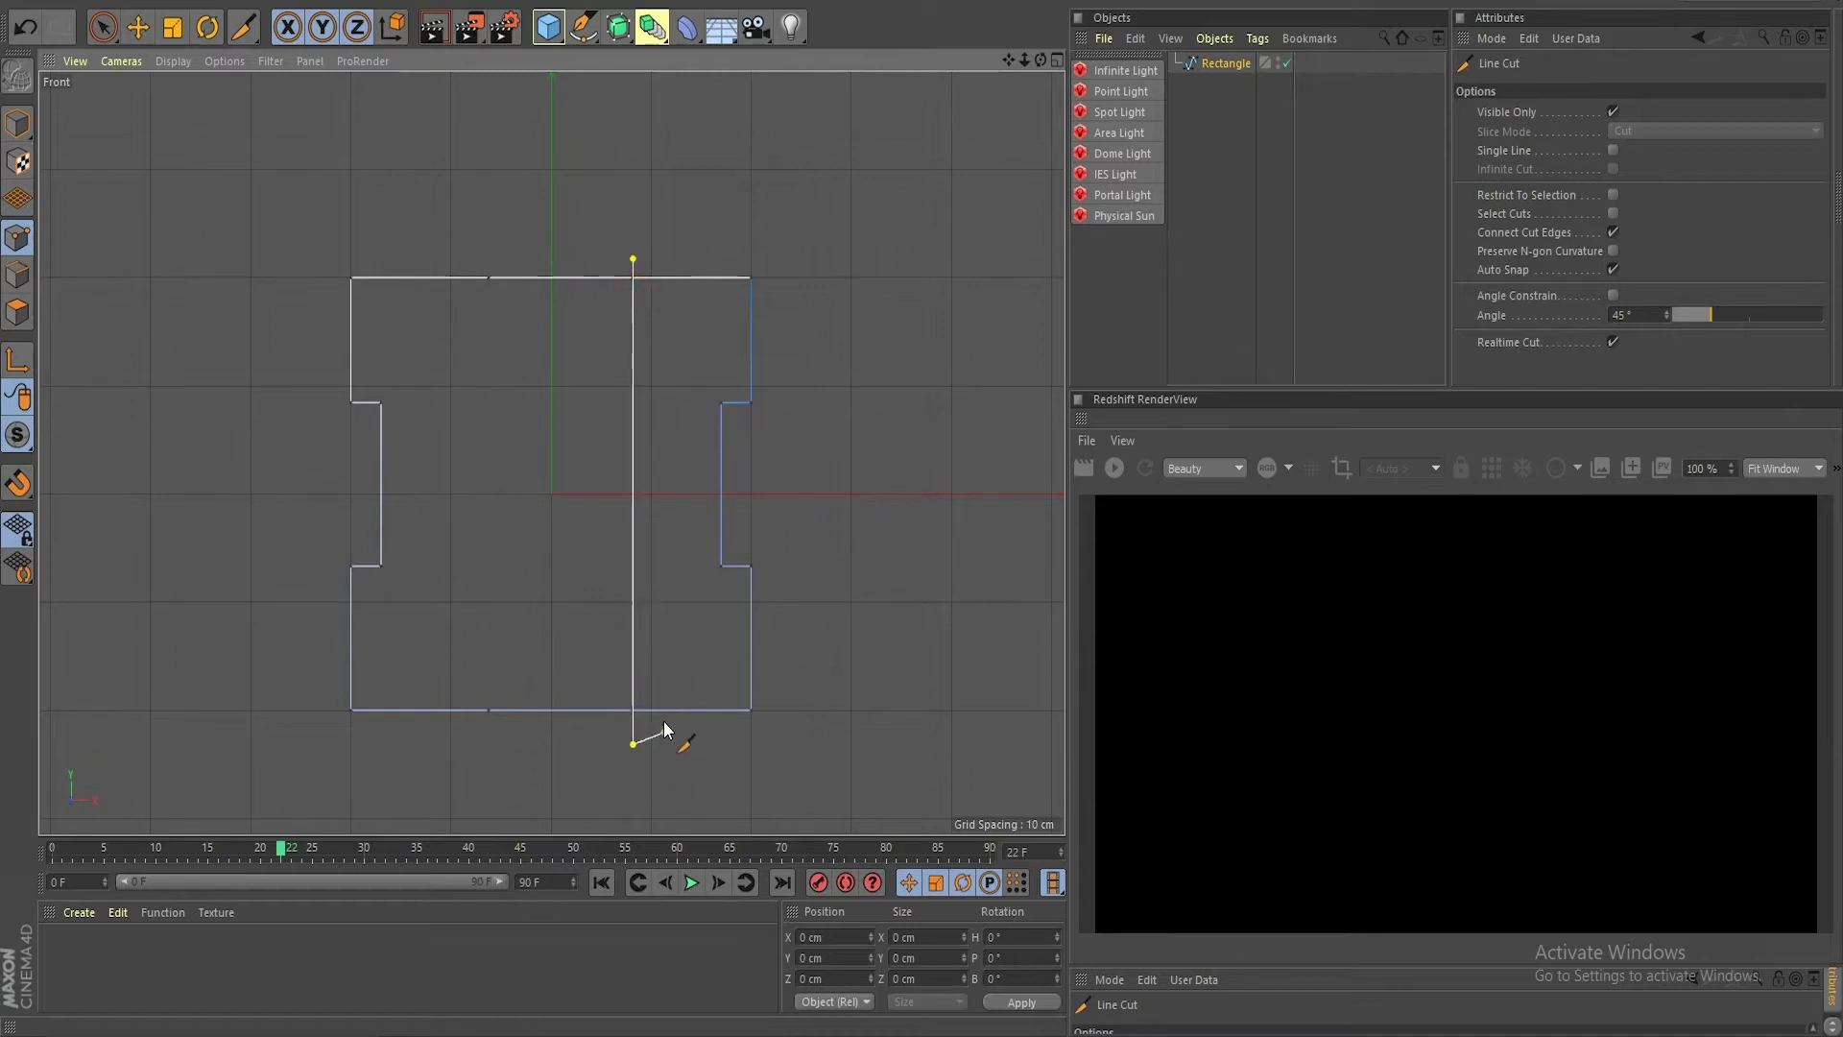
key("Escape")
left_click(502, 263)
left_click(502, 744, "shift")
key("Escape")
left_click(611, 254)
left_click(619, 744, "shift")
key("Escape")
Step: Scale the two inner cut points on the outline's upper and lower sides inward along Y to about 377 cm
left_click(103, 27)
left_click(532, 291)
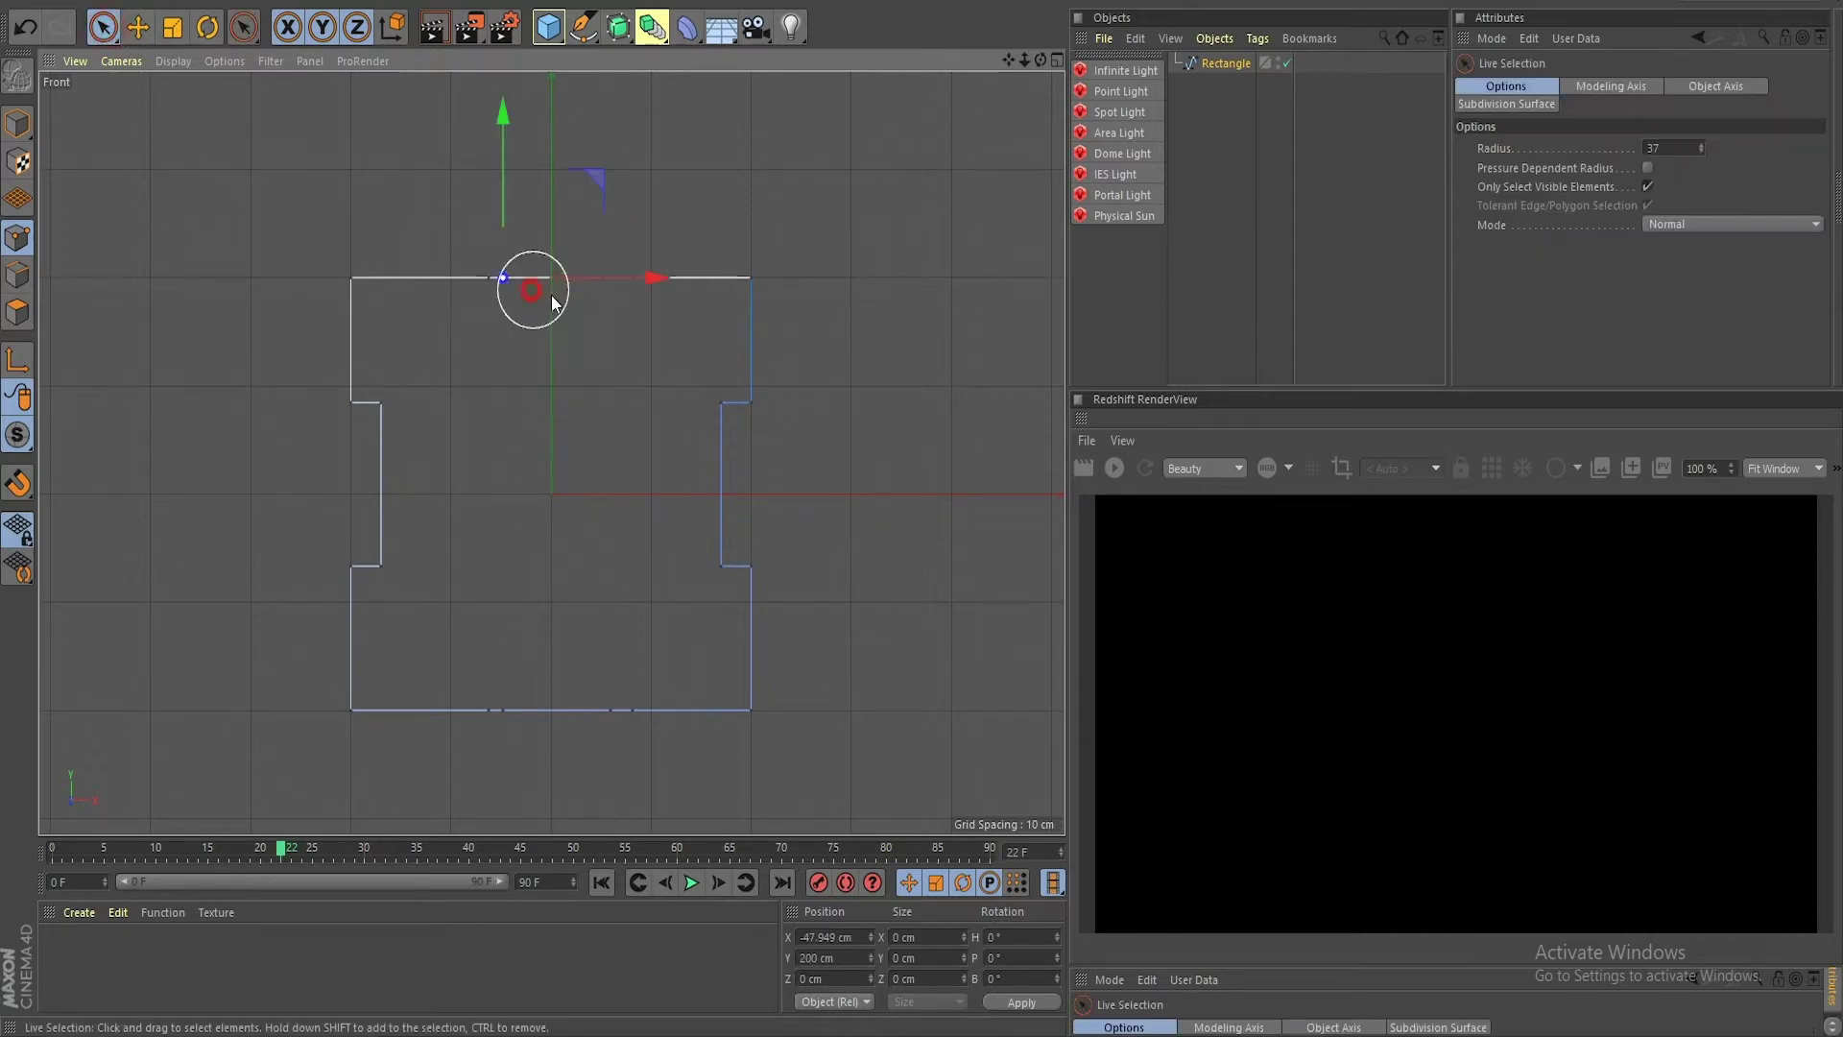
left_click(599, 316, "shift")
left_click(532, 706, "shift")
key("t")
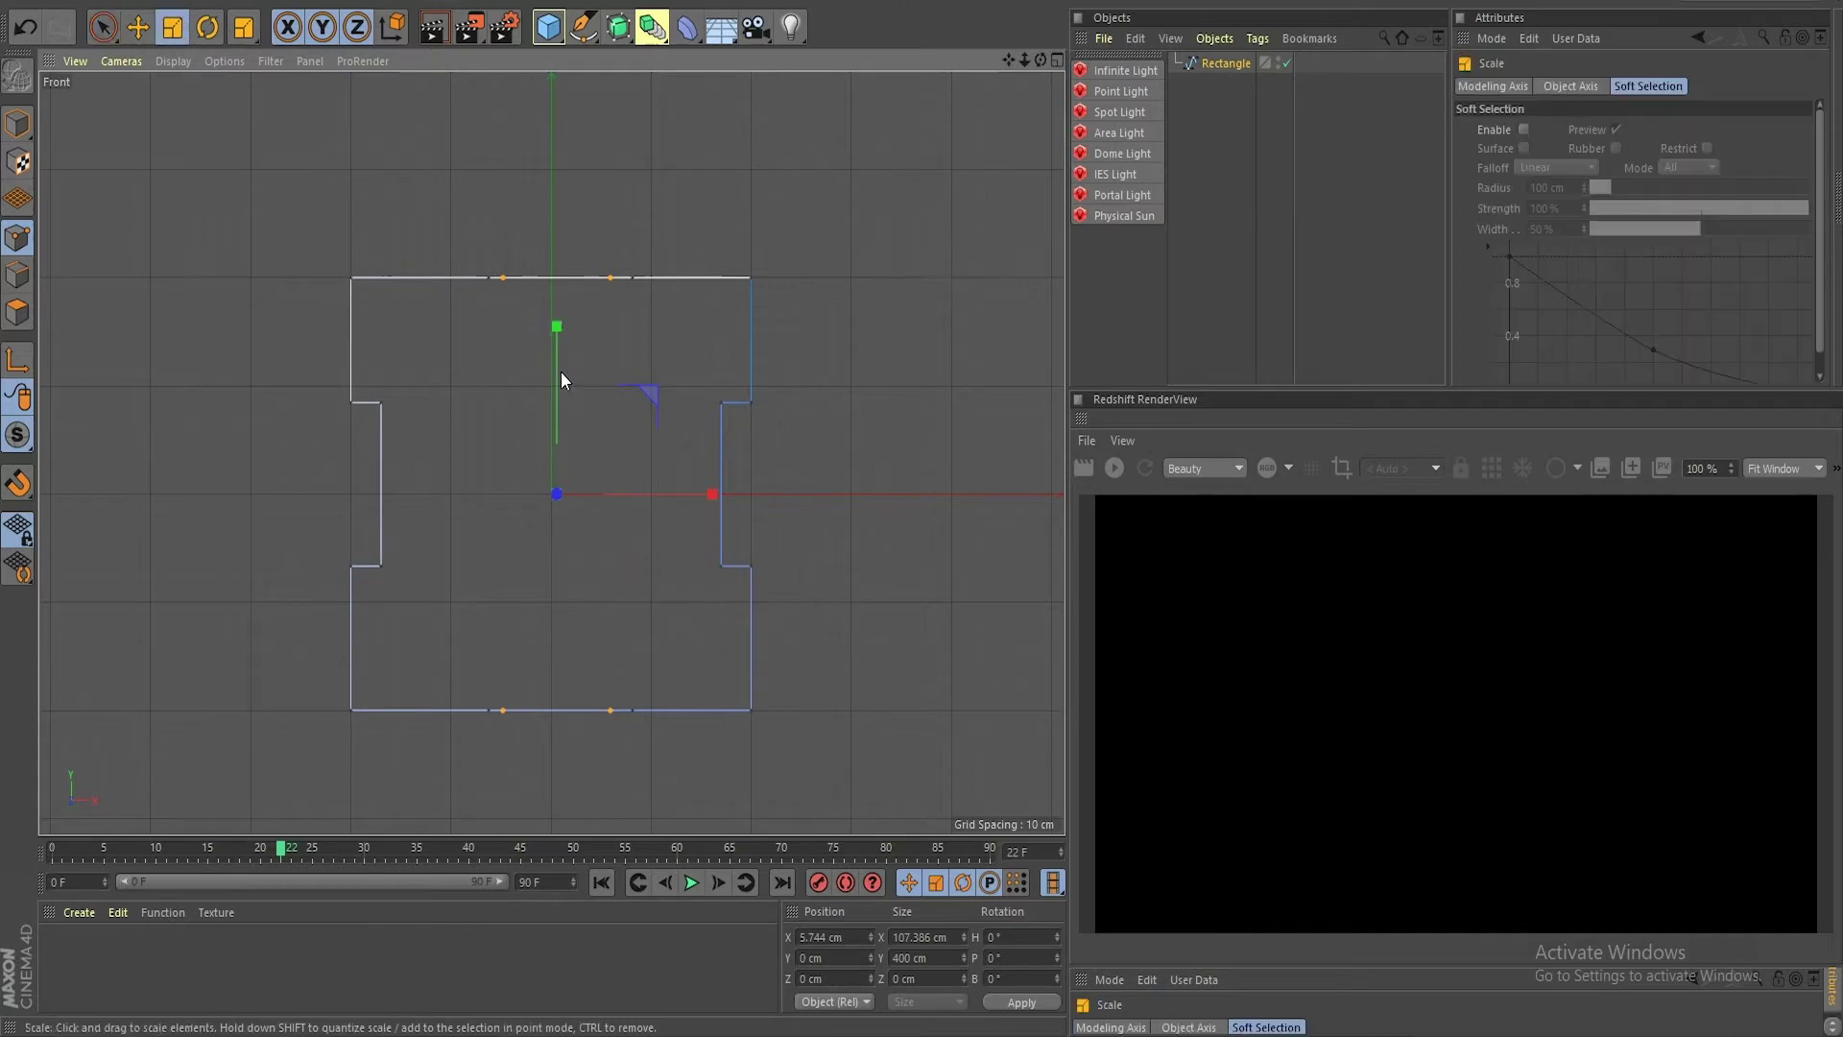
left_click_drag(562, 325, 568, 336)
scroll(545, 338, "up", 3)
scroll(546, 344, "down", 3)
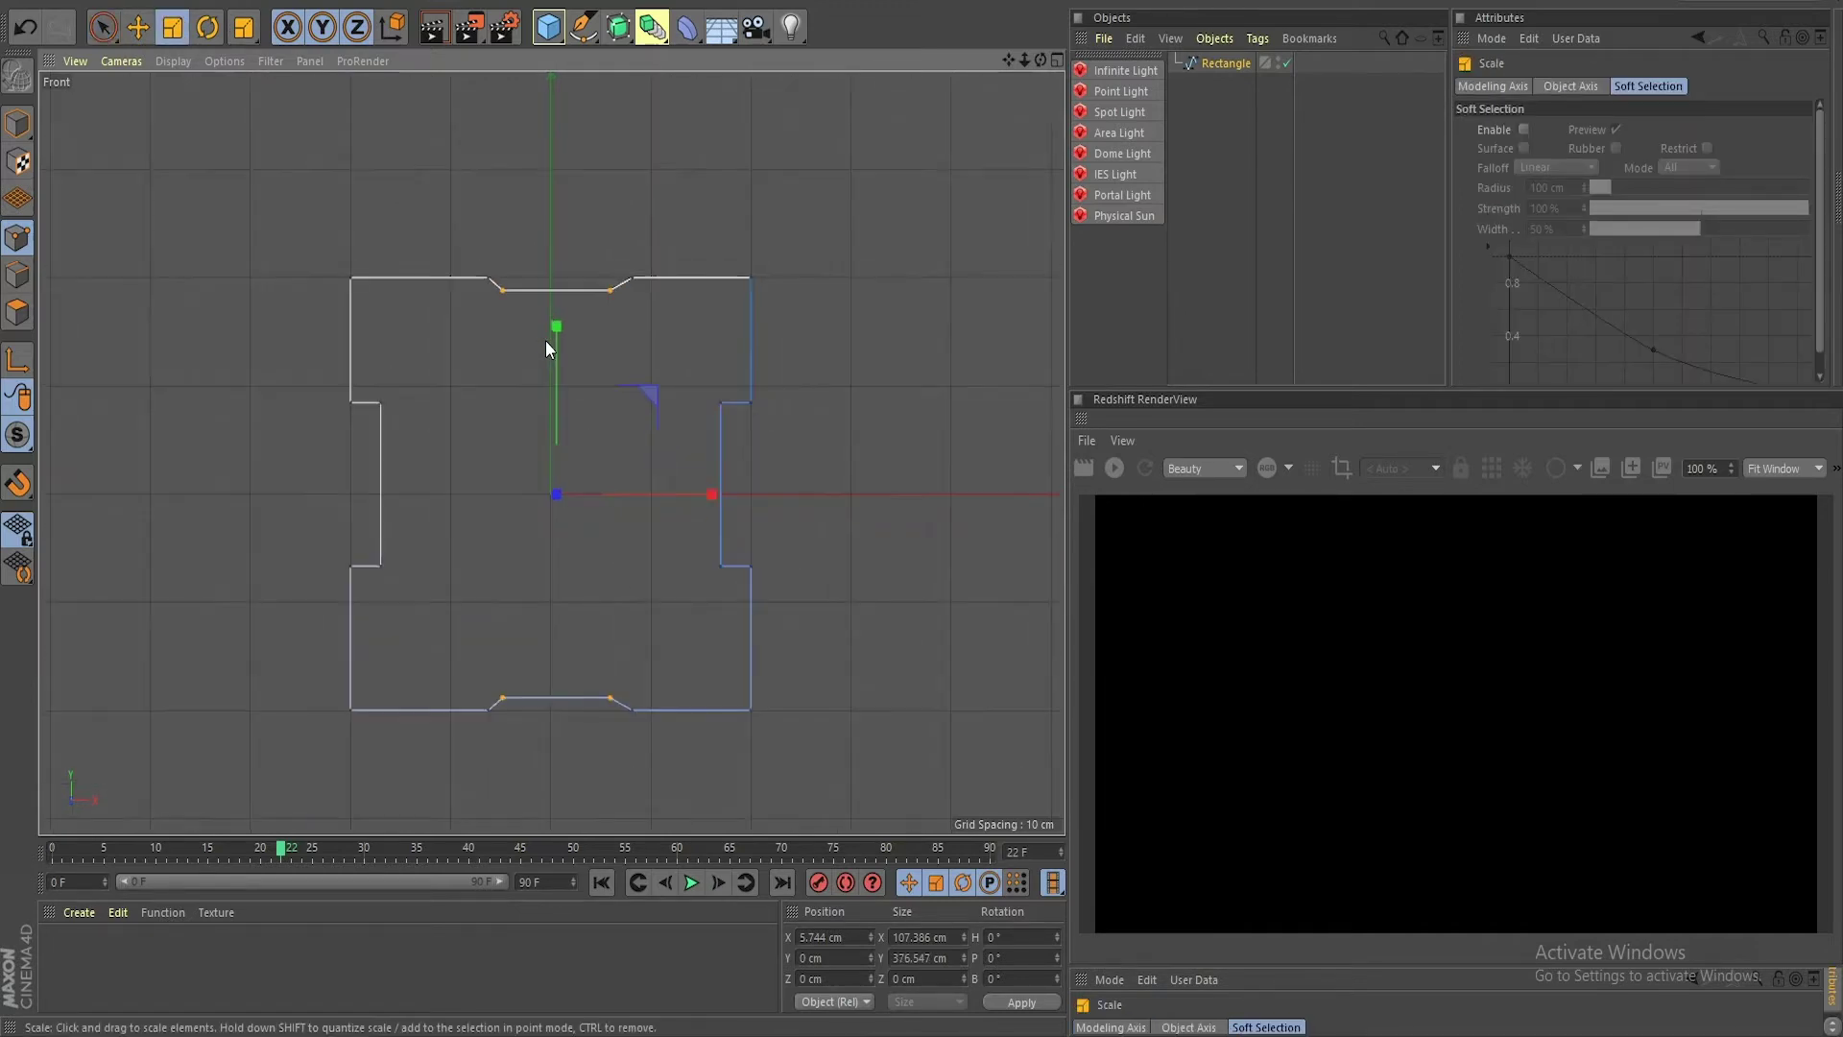
Step: Shift all points of the upper and lower notches slightly in negative X to centre these notches on the vertical axis
key("space")
left_click_drag(682, 302, 682, 301)
left_click_drag(470, 704, 470, 705, "shift")
left_click_drag(659, 737, 659, 737, "shift")
left_click_drag(703, 492, 687, 493)
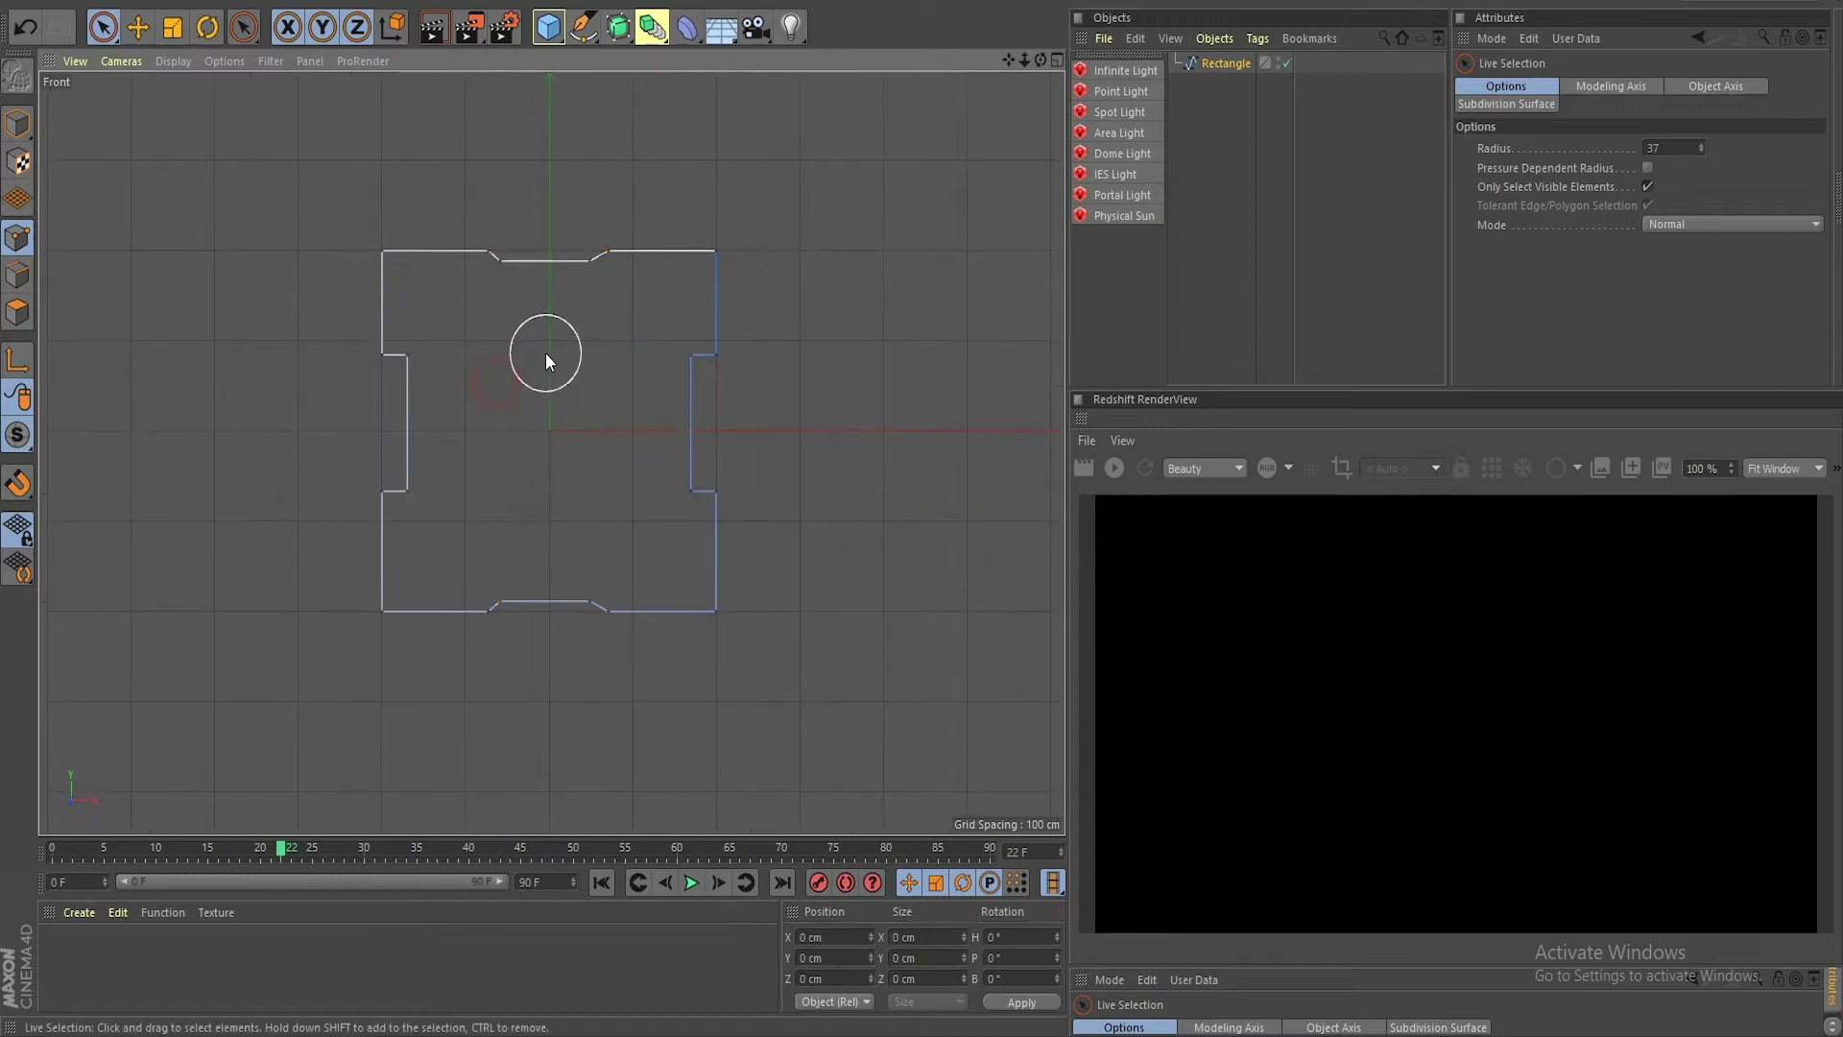
Step: Scale the four inner points of the side notches along Y to about 128 cm to slant the notch edges
scroll(547, 353, "up", 5)
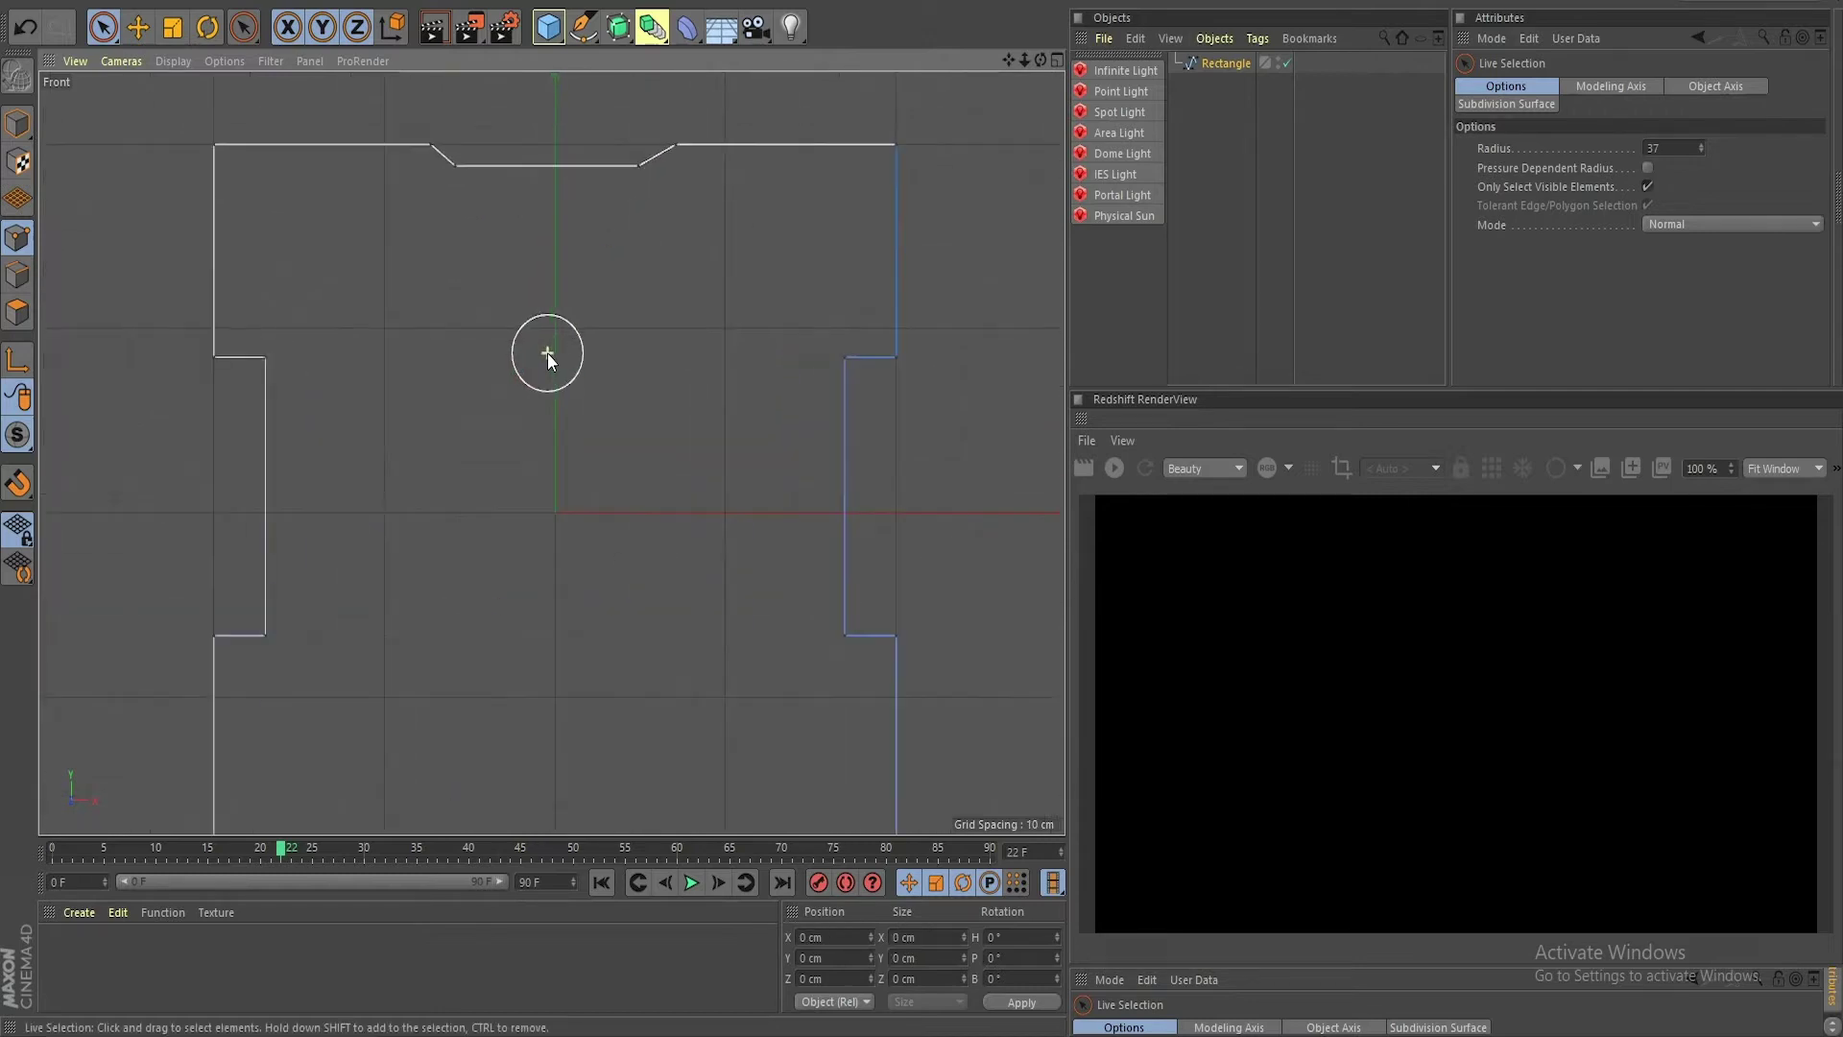
middle_click_drag(505, 406, 526, 395, "alt")
left_click(349, 330)
left_click(357, 605, "shift")
left_click(908, 606, "shift")
left_click(908, 329, "shift")
key("t")
left_click_drag(624, 297, 628, 322)
scroll(662, 422, "down", 5)
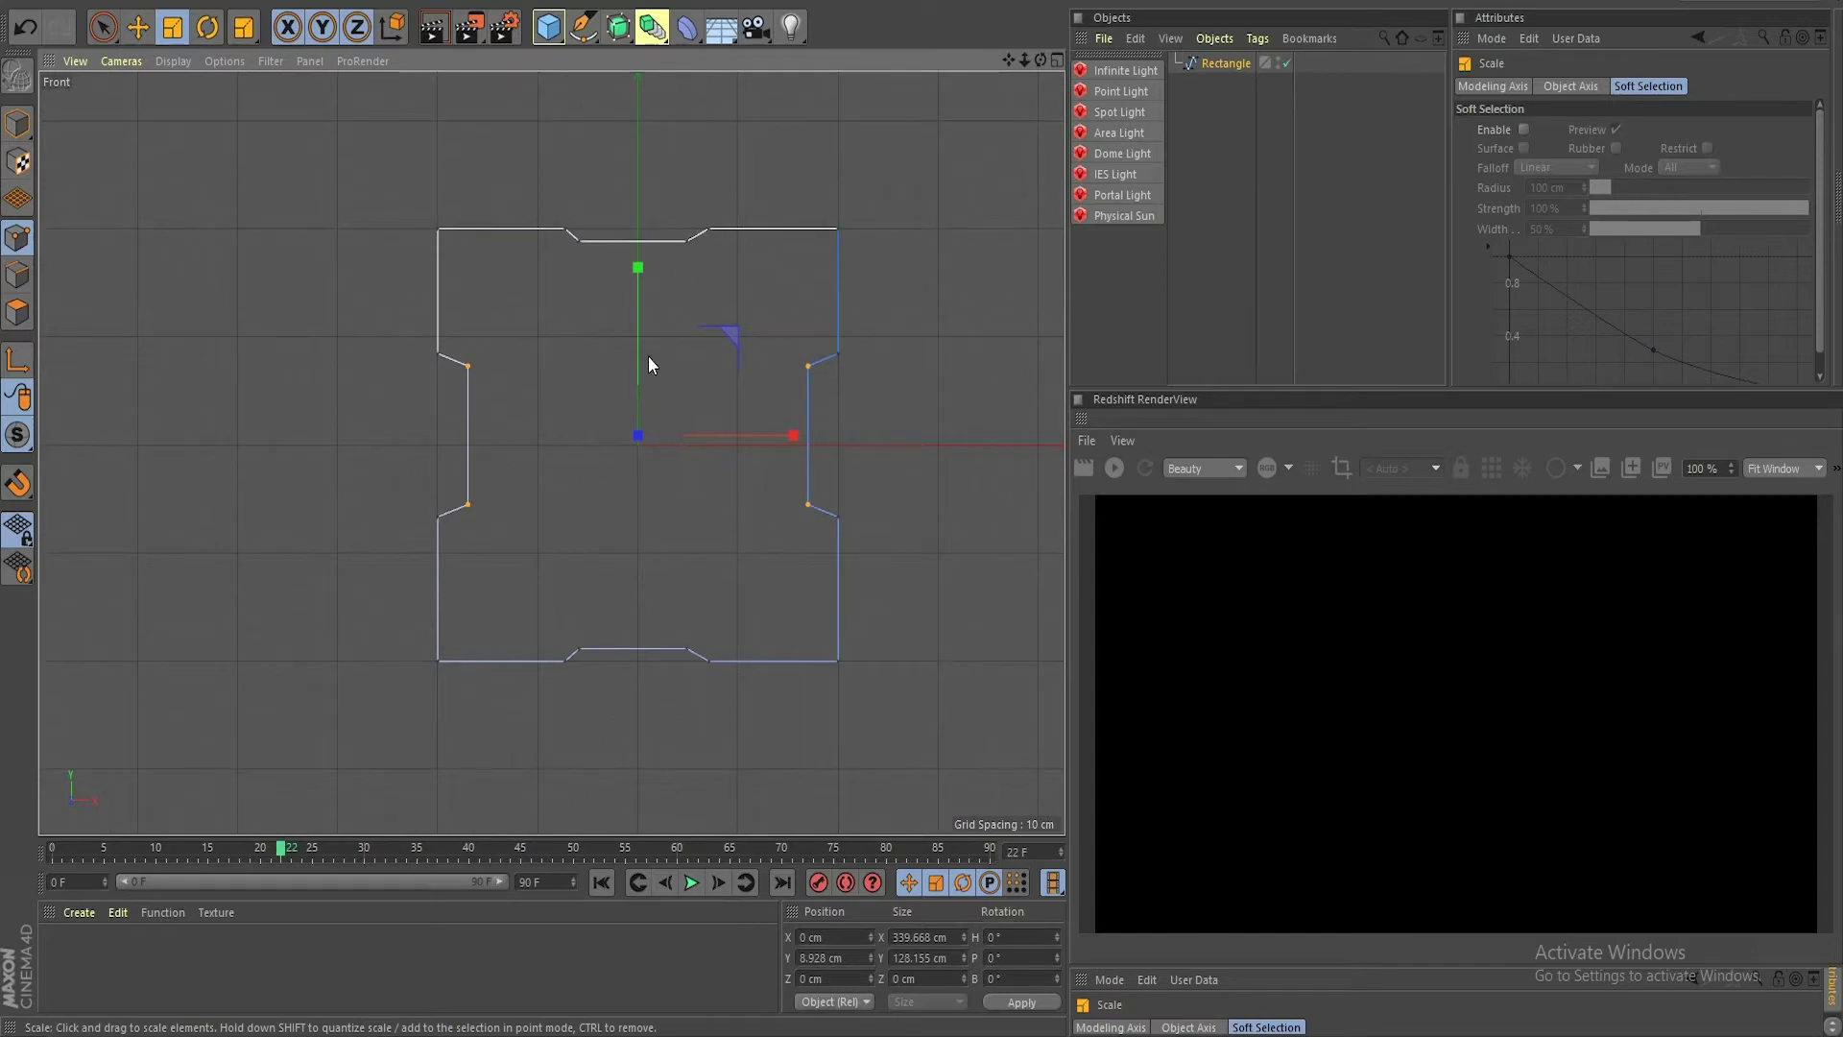
middle_click_drag(648, 356, 657, 401, "alt")
key("space")
left_click(516, 386)
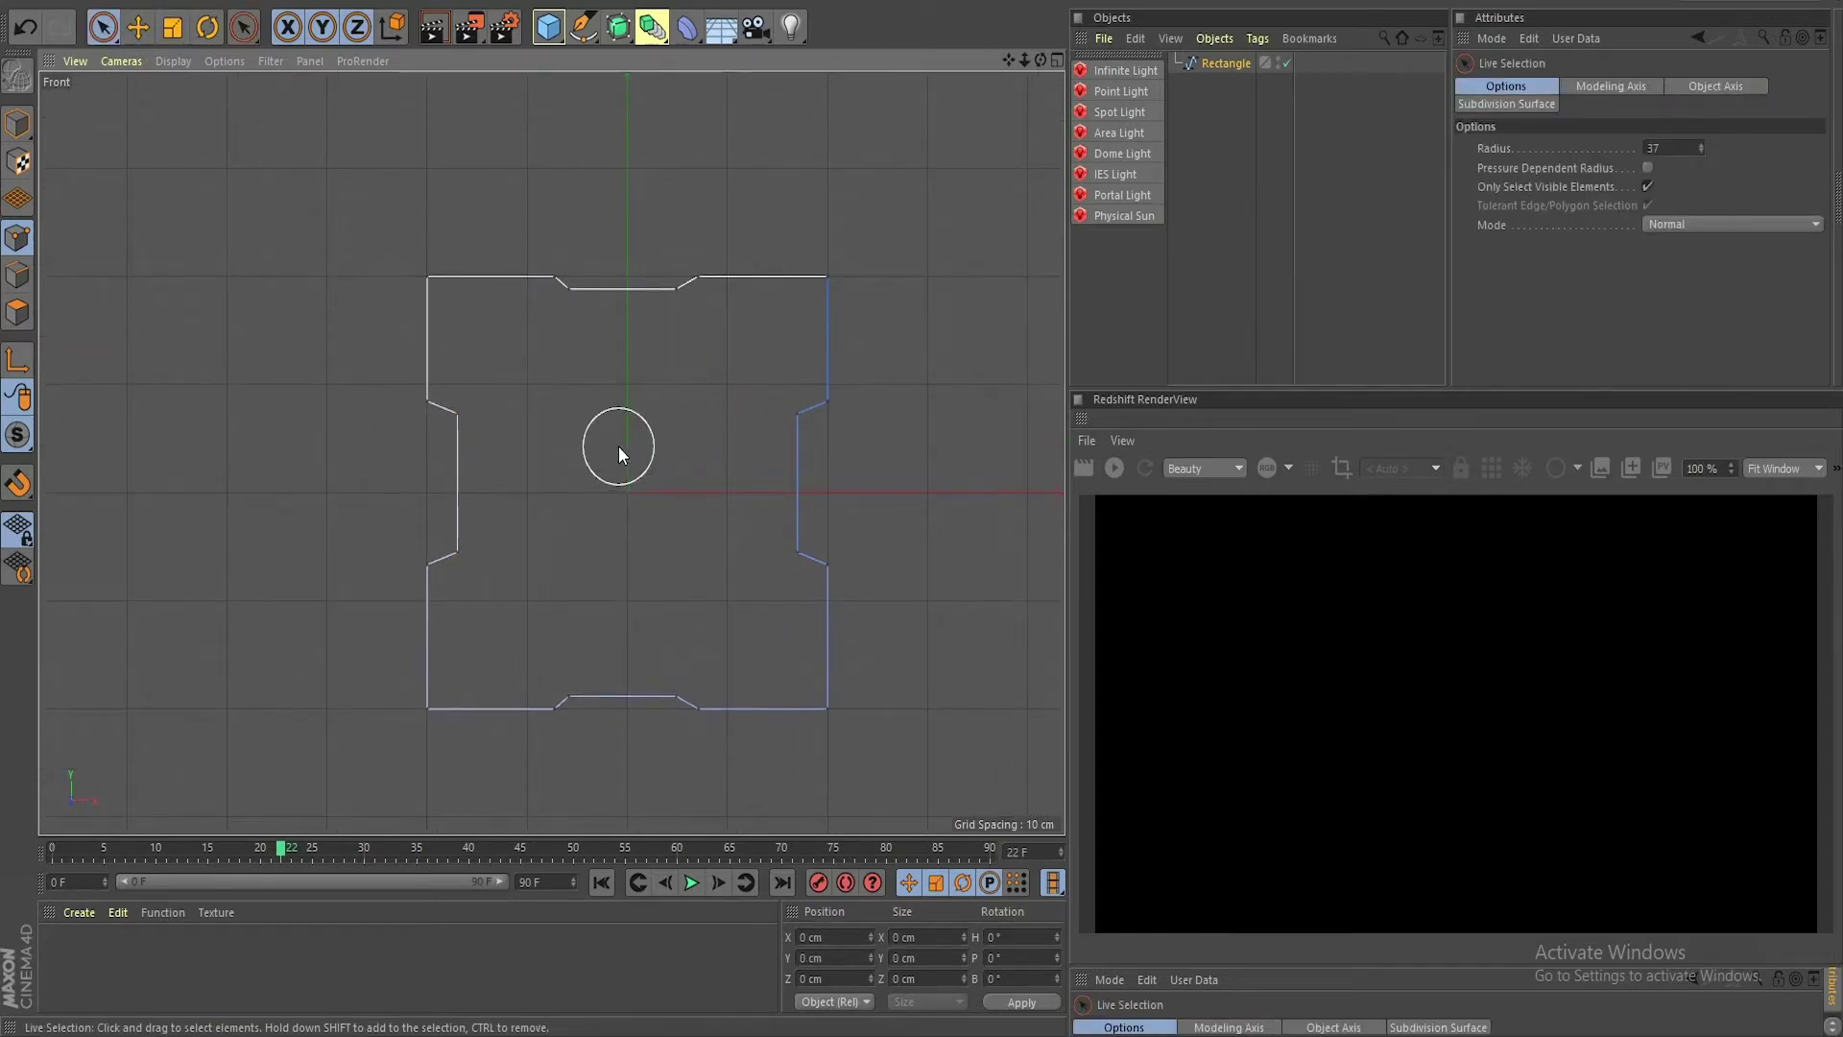
Step: Select all spline points and create an outline about 24 cm outside the notched shape
key("ctrl+a")
right_click(617, 441)
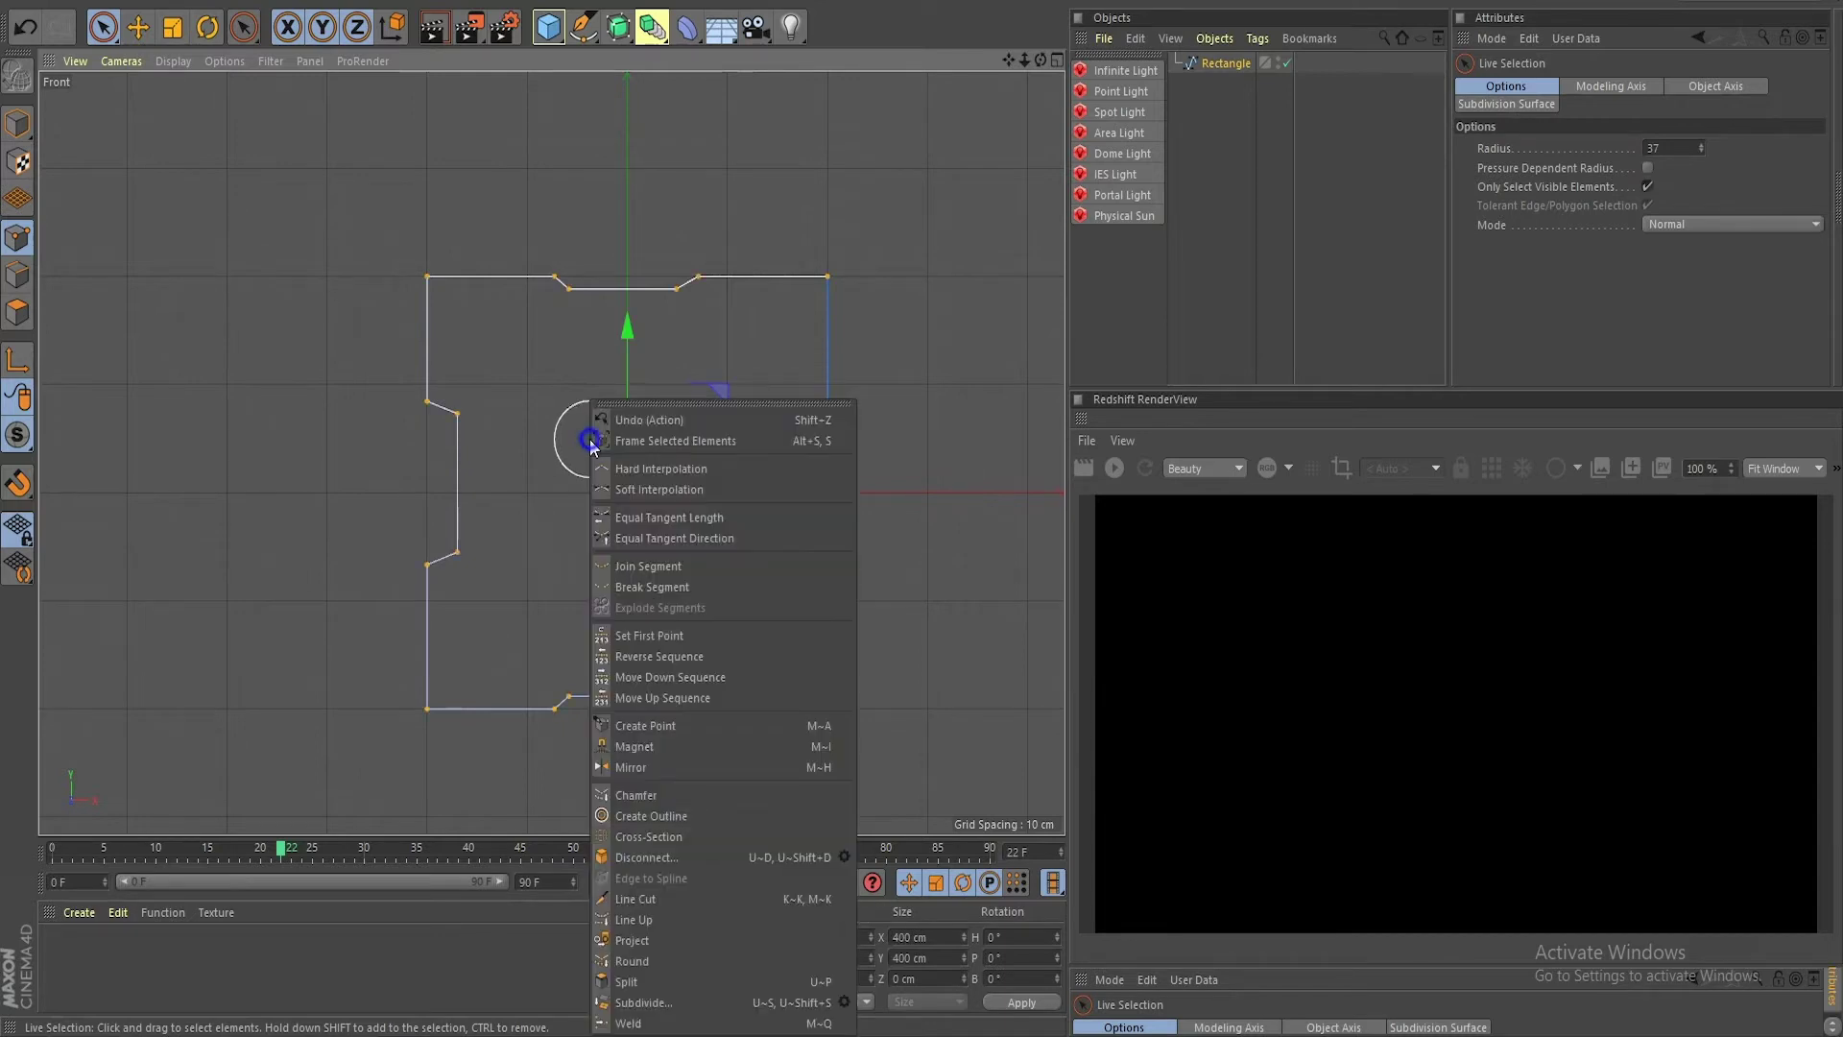
left_click(693, 814)
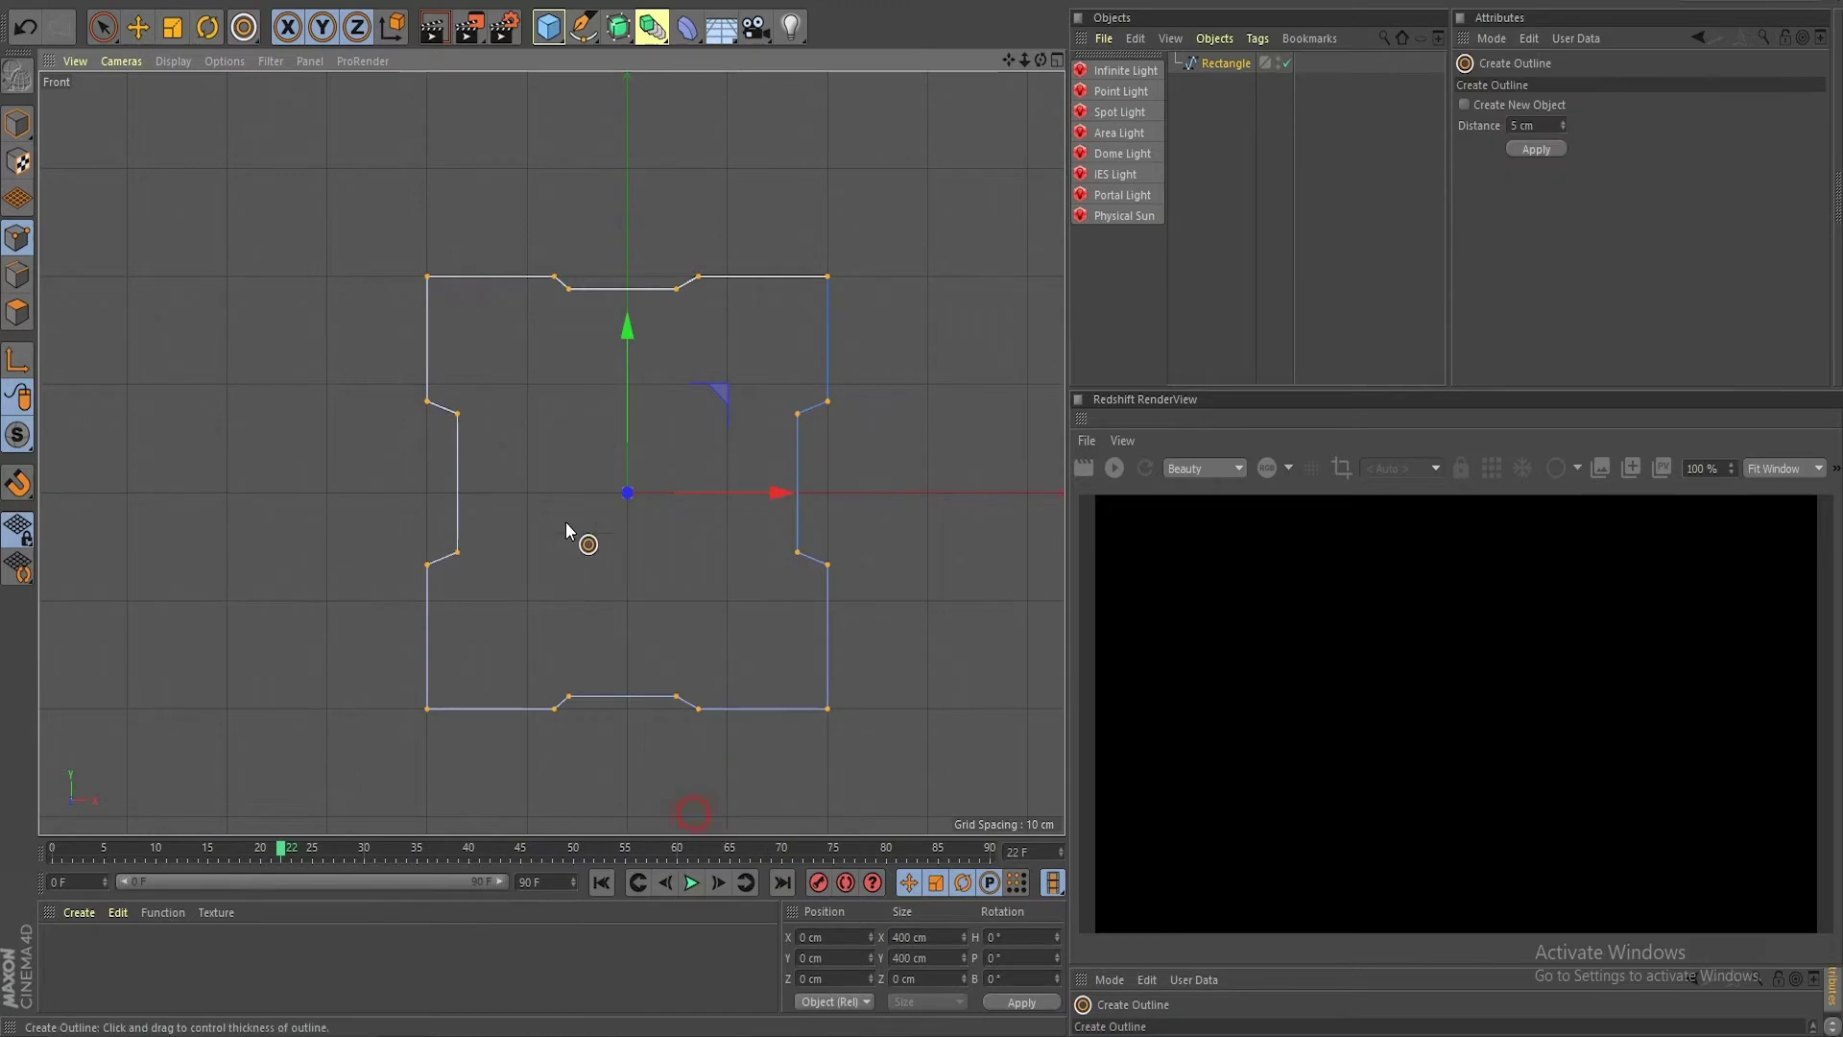
left_click_drag(695, 768, 718, 768)
scroll(500, 441, "down", 4)
scroll(549, 460, "up", 5)
scroll(549, 461, "down", 2)
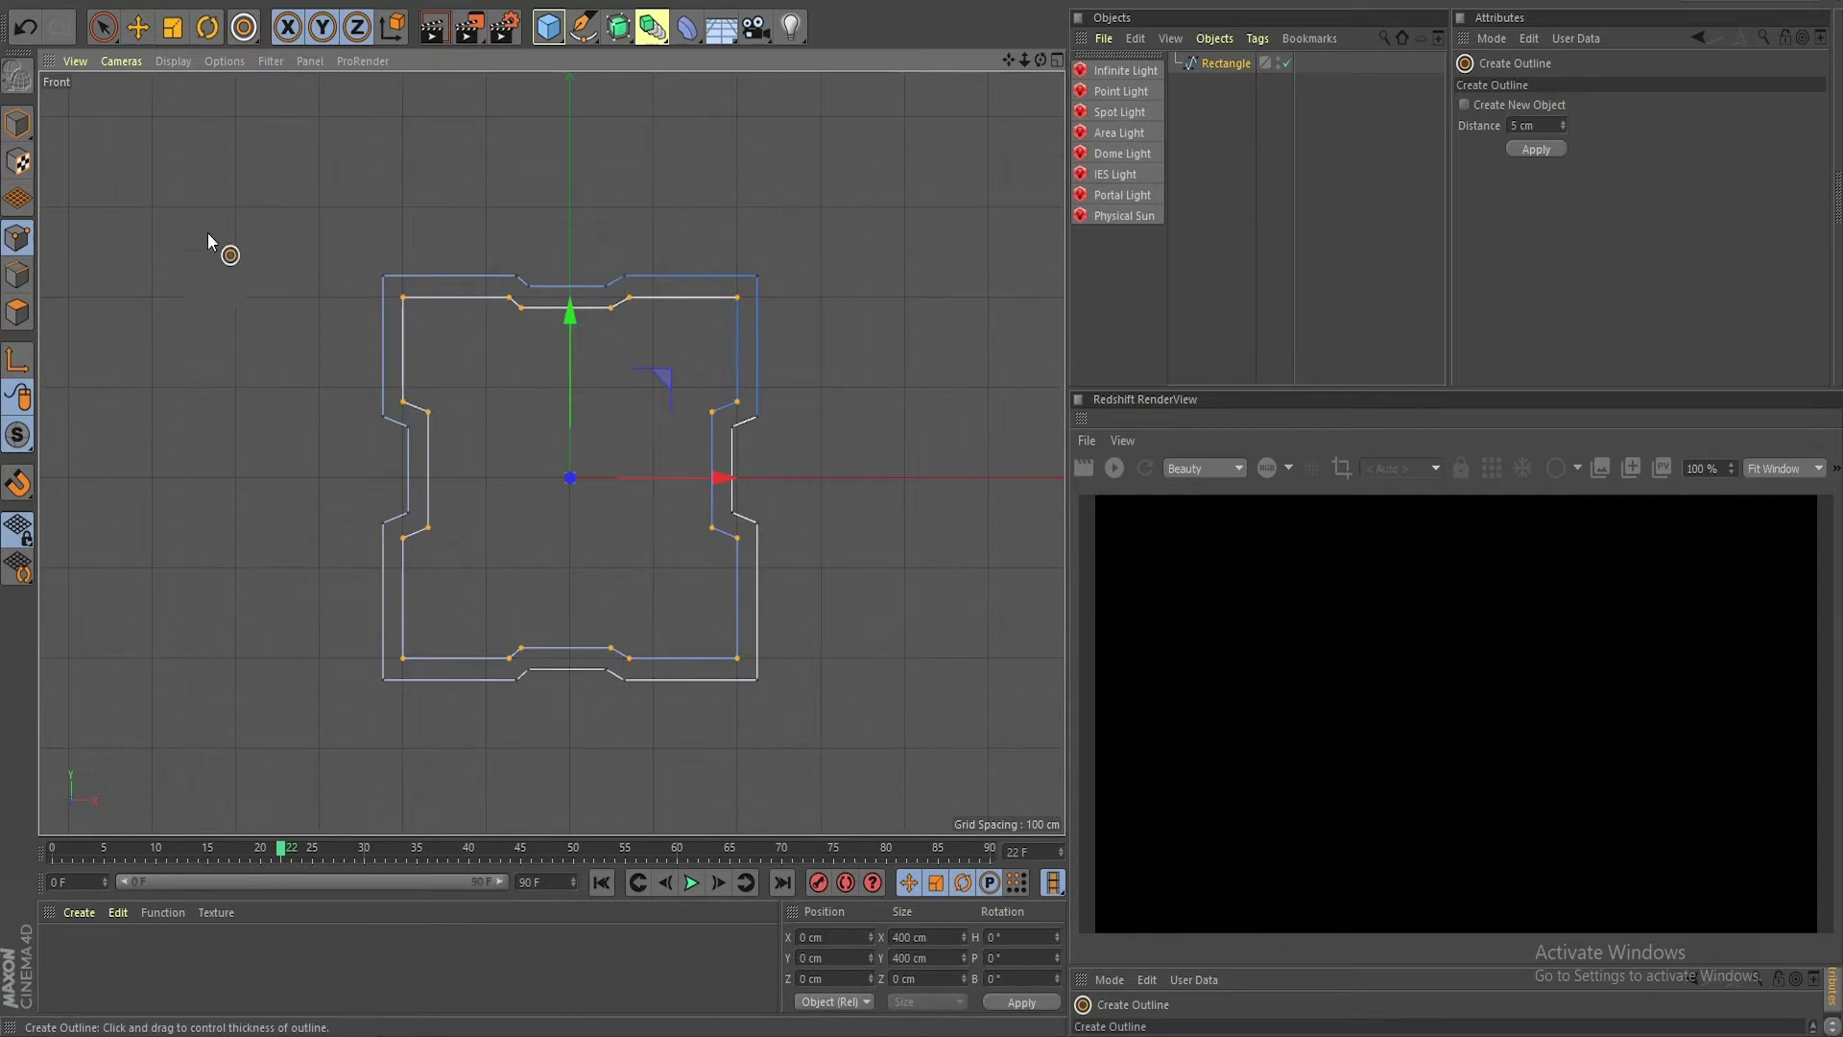
Step: Select all points of both outlines and chamfer their corners with a radius of about 6.43 cm
left_click(103, 28)
scroll(567, 474, "down", 2)
scroll(566, 474, "up", 3)
key("ctrl+a")
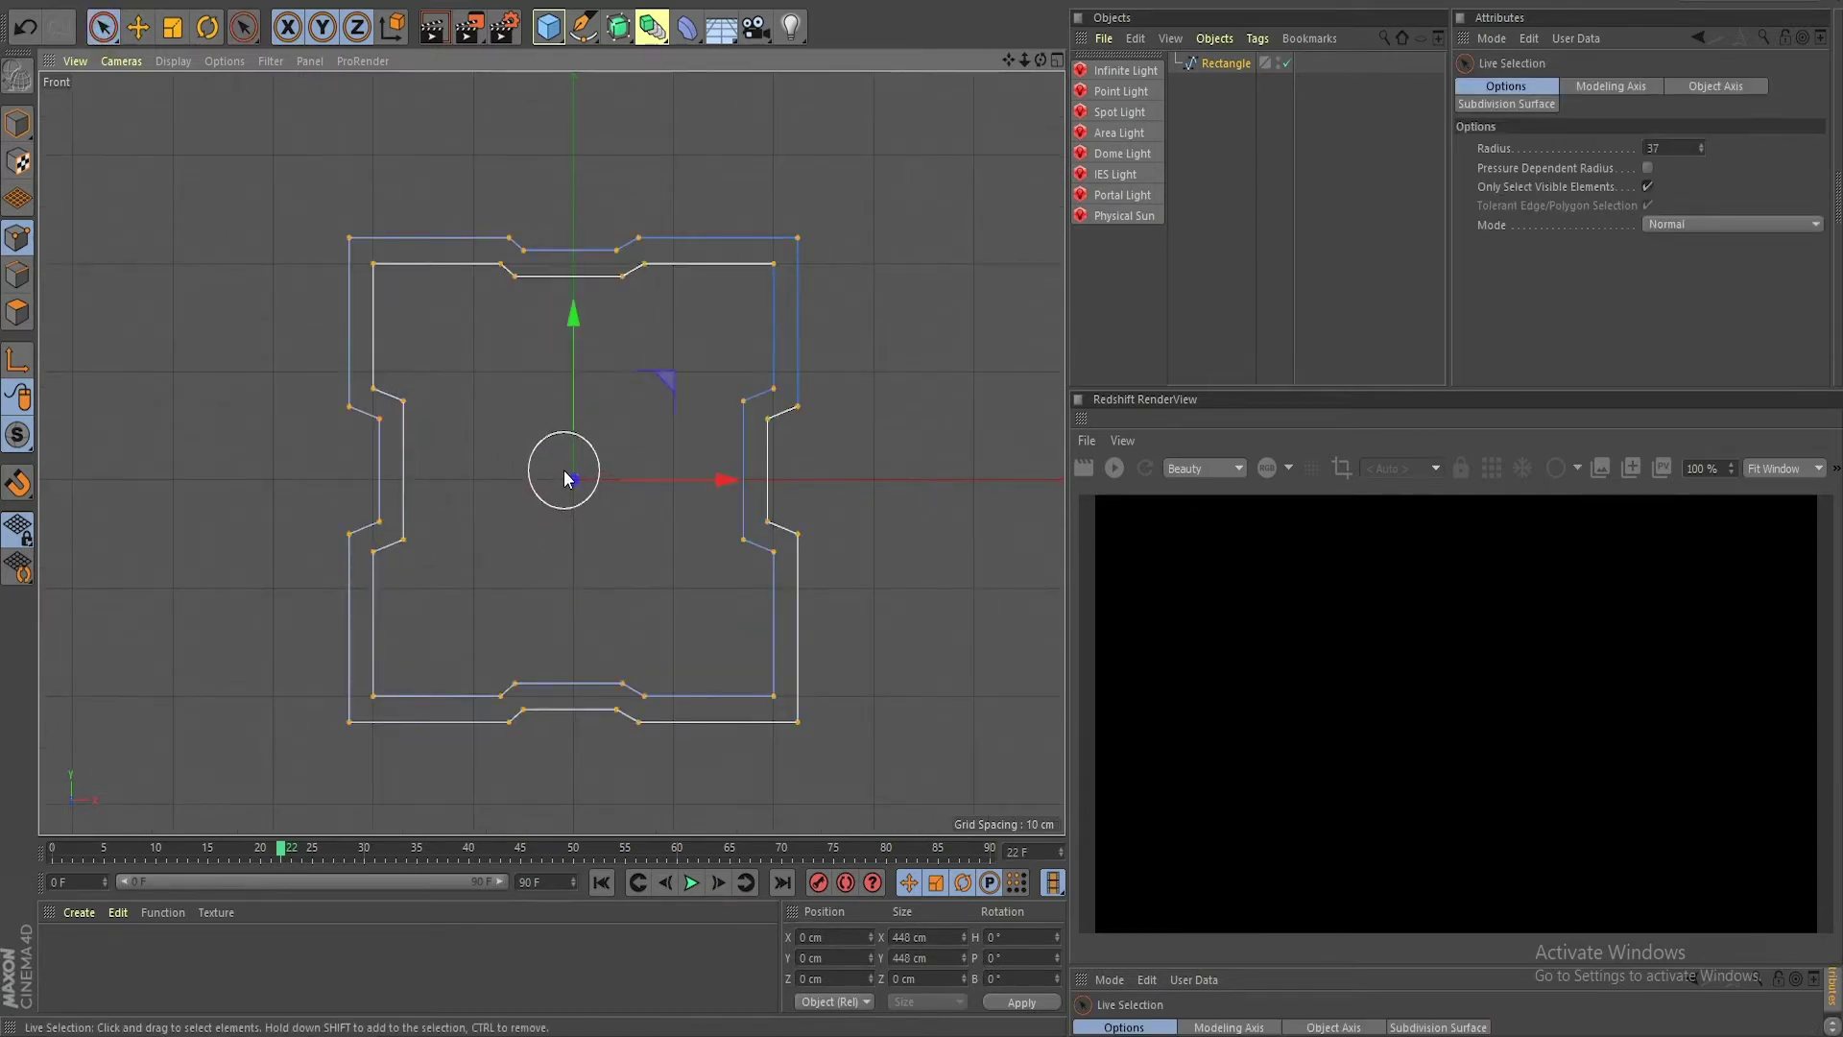
scroll(391, 411, "down", 2)
scroll(394, 413, "up", 1)
right_click(455, 447)
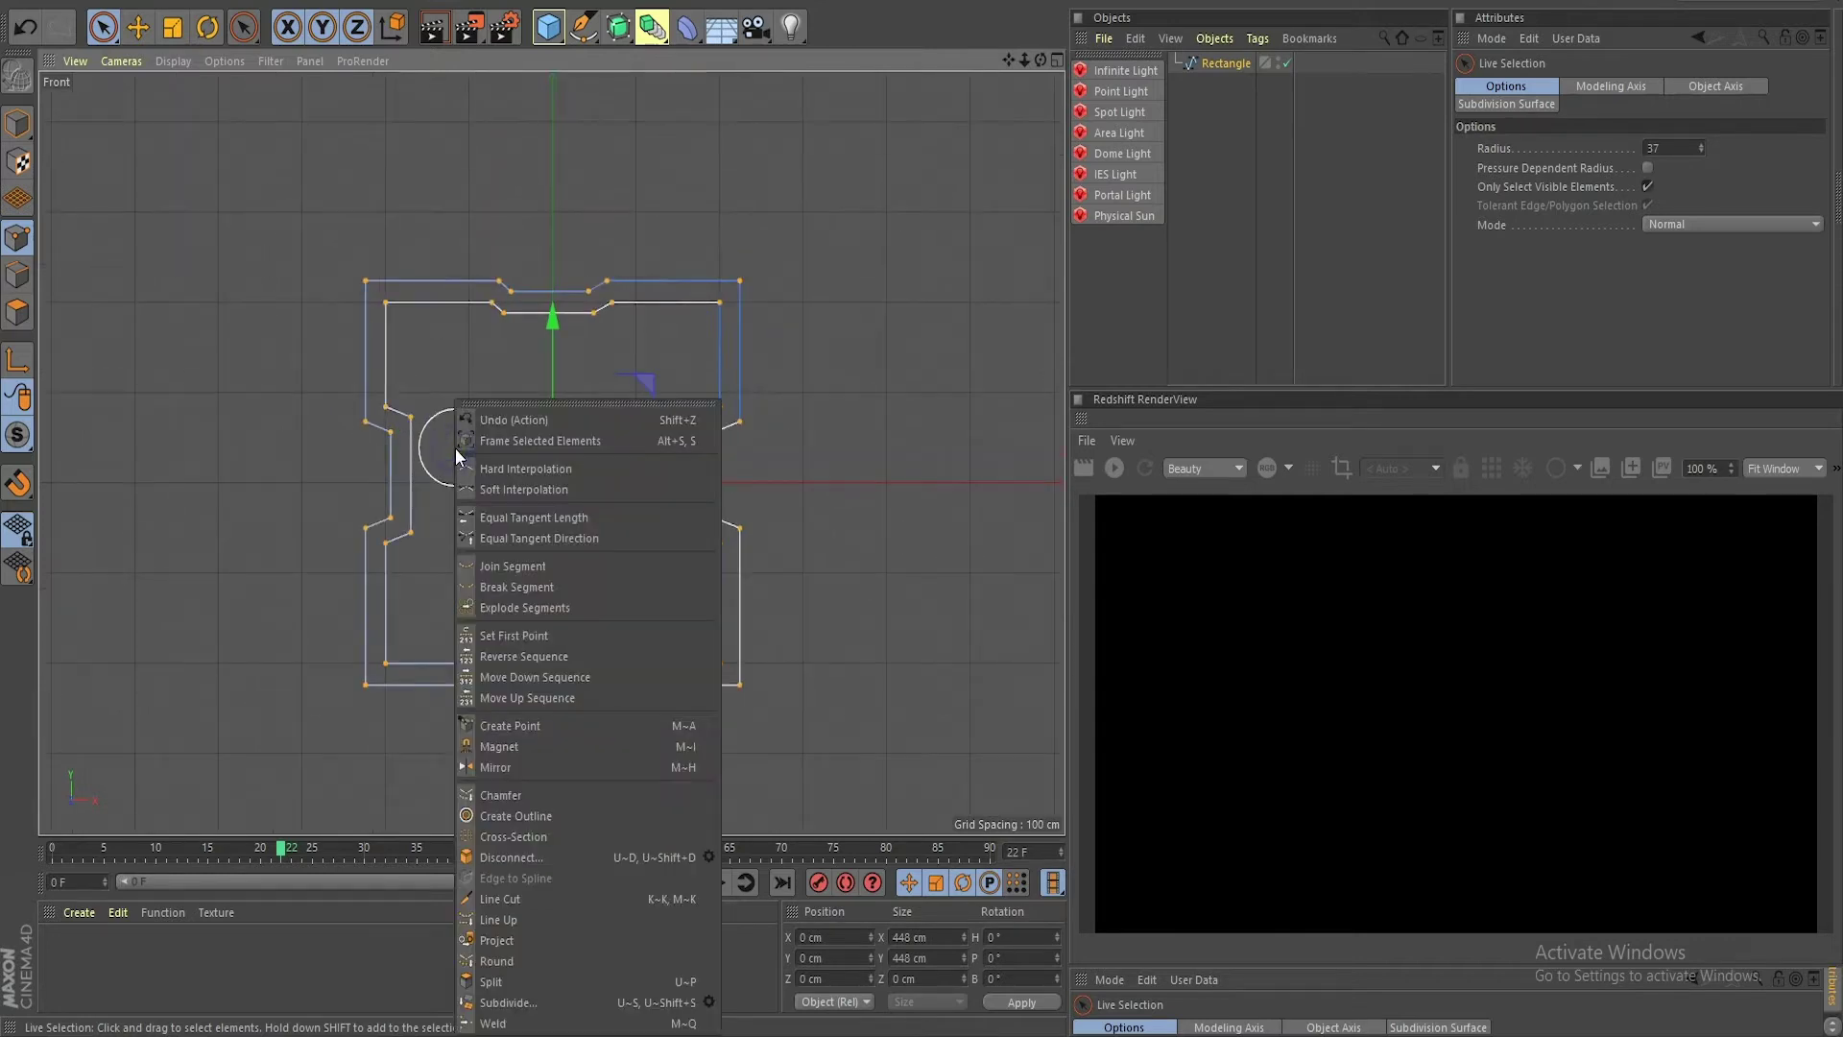
left_click(531, 797)
scroll(370, 537, "up", 4)
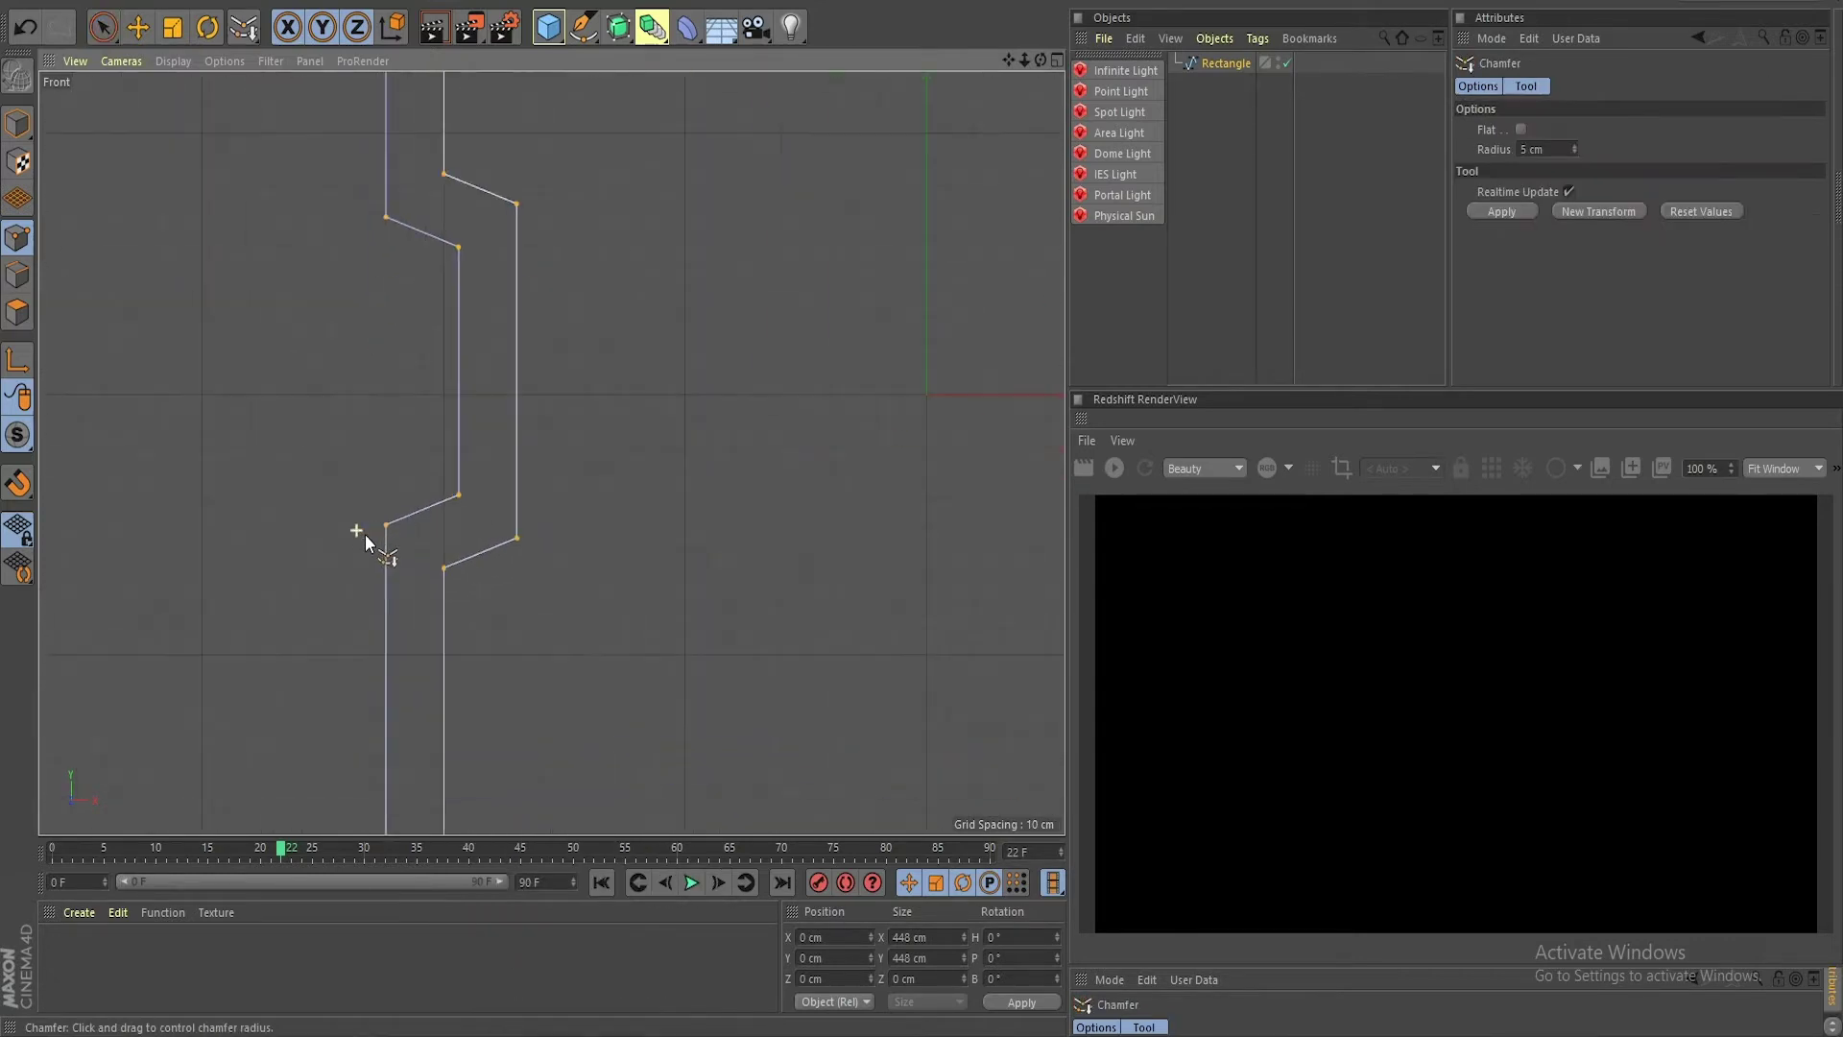
left_click_drag(515, 545, 553, 545)
scroll(587, 562, "down", 5)
scroll(605, 559, "down", 3)
scroll(457, 563, "up", 6)
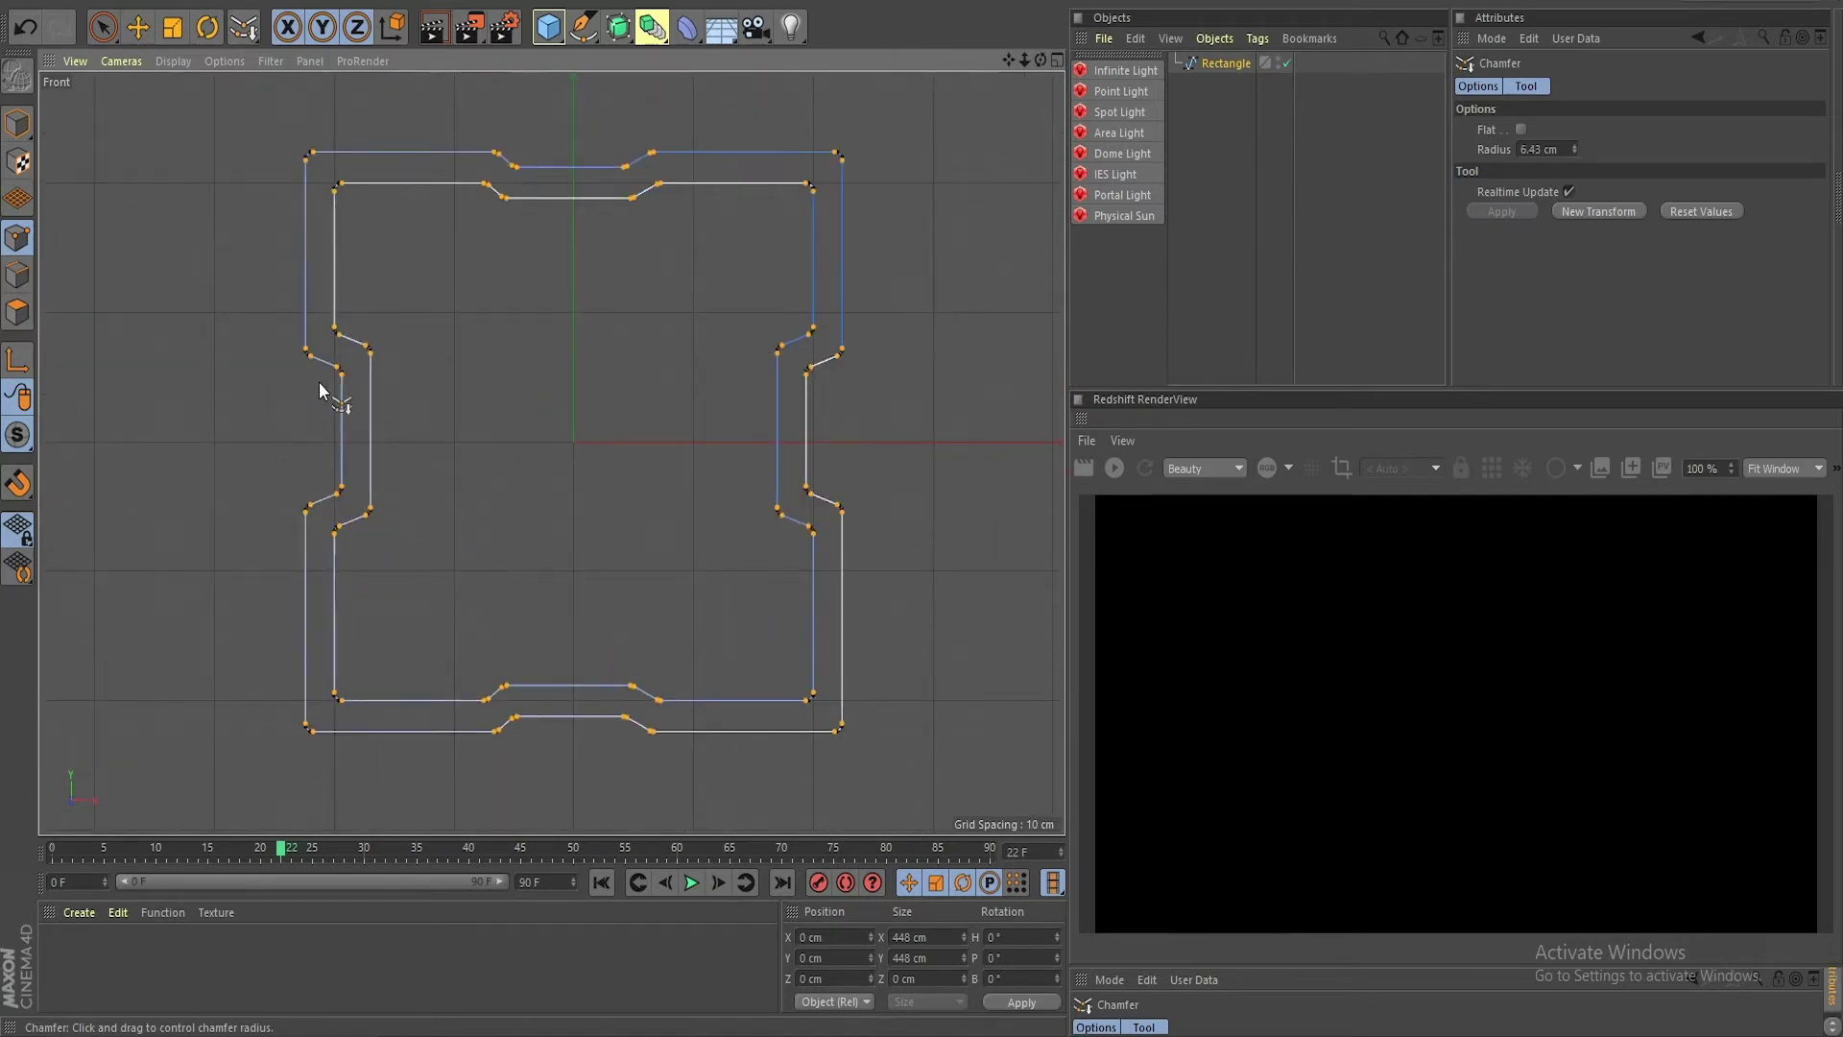
Step: Return to model mode and view the double outline at an angle in the perspective view
left_click(17, 125)
left_click(104, 29)
left_click(421, 395)
scroll(534, 481, "down", 3)
scroll(545, 481, "up", 2)
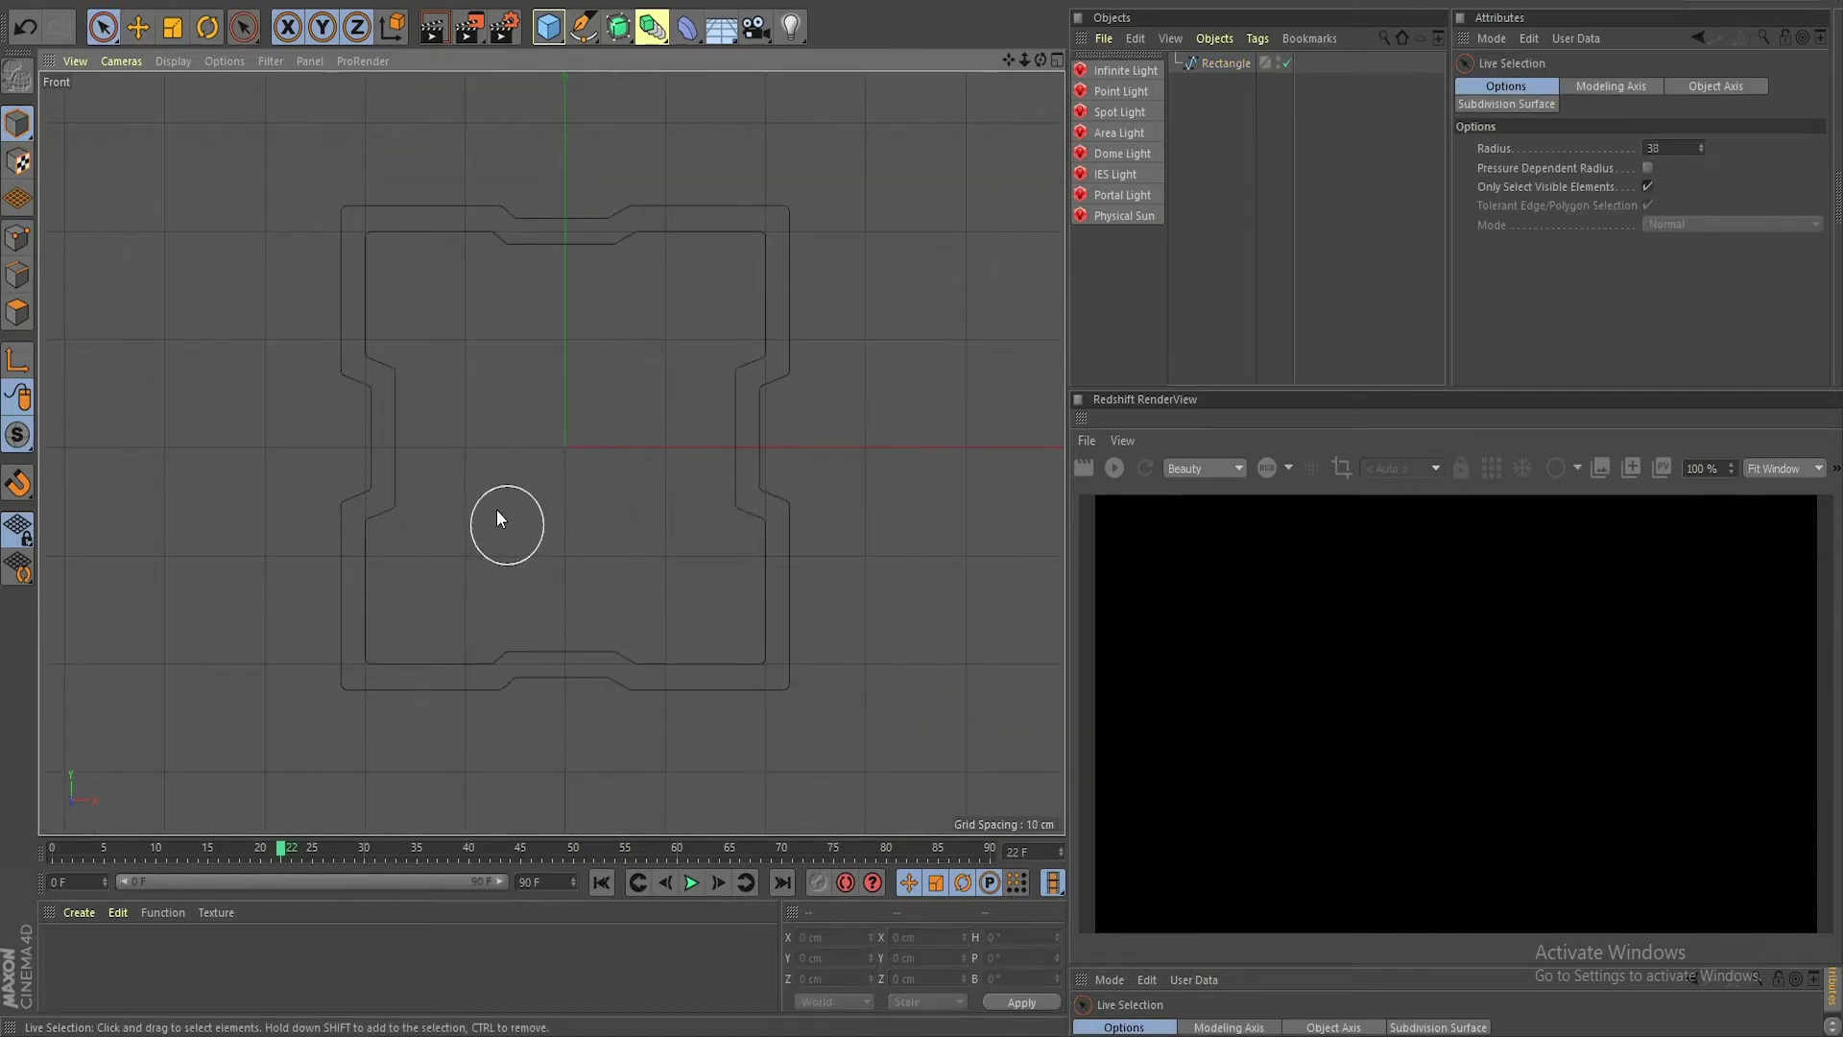
middle_click(497, 518)
middle_click(412, 217)
left_click_drag(423, 222, 768, 413, "alt")
Step: Rename the Rectangle spline as frame
left_click(1223, 63)
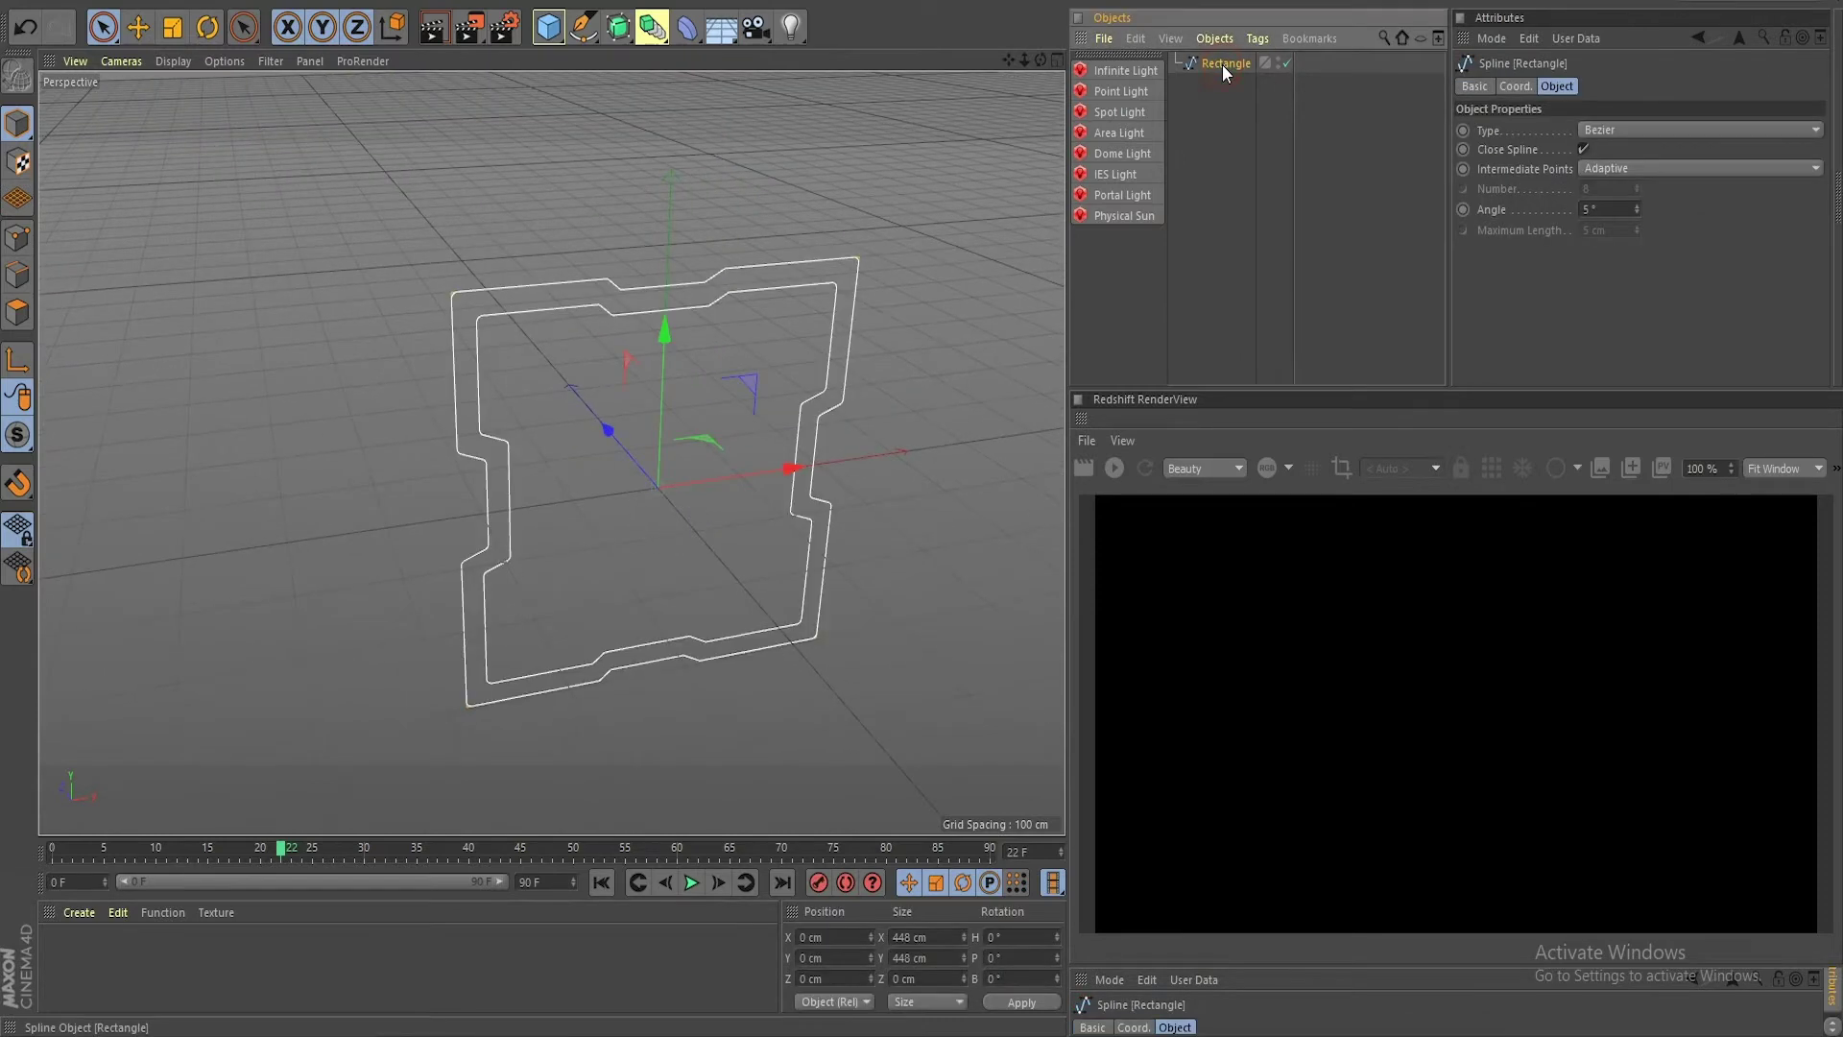
double_click(1228, 65)
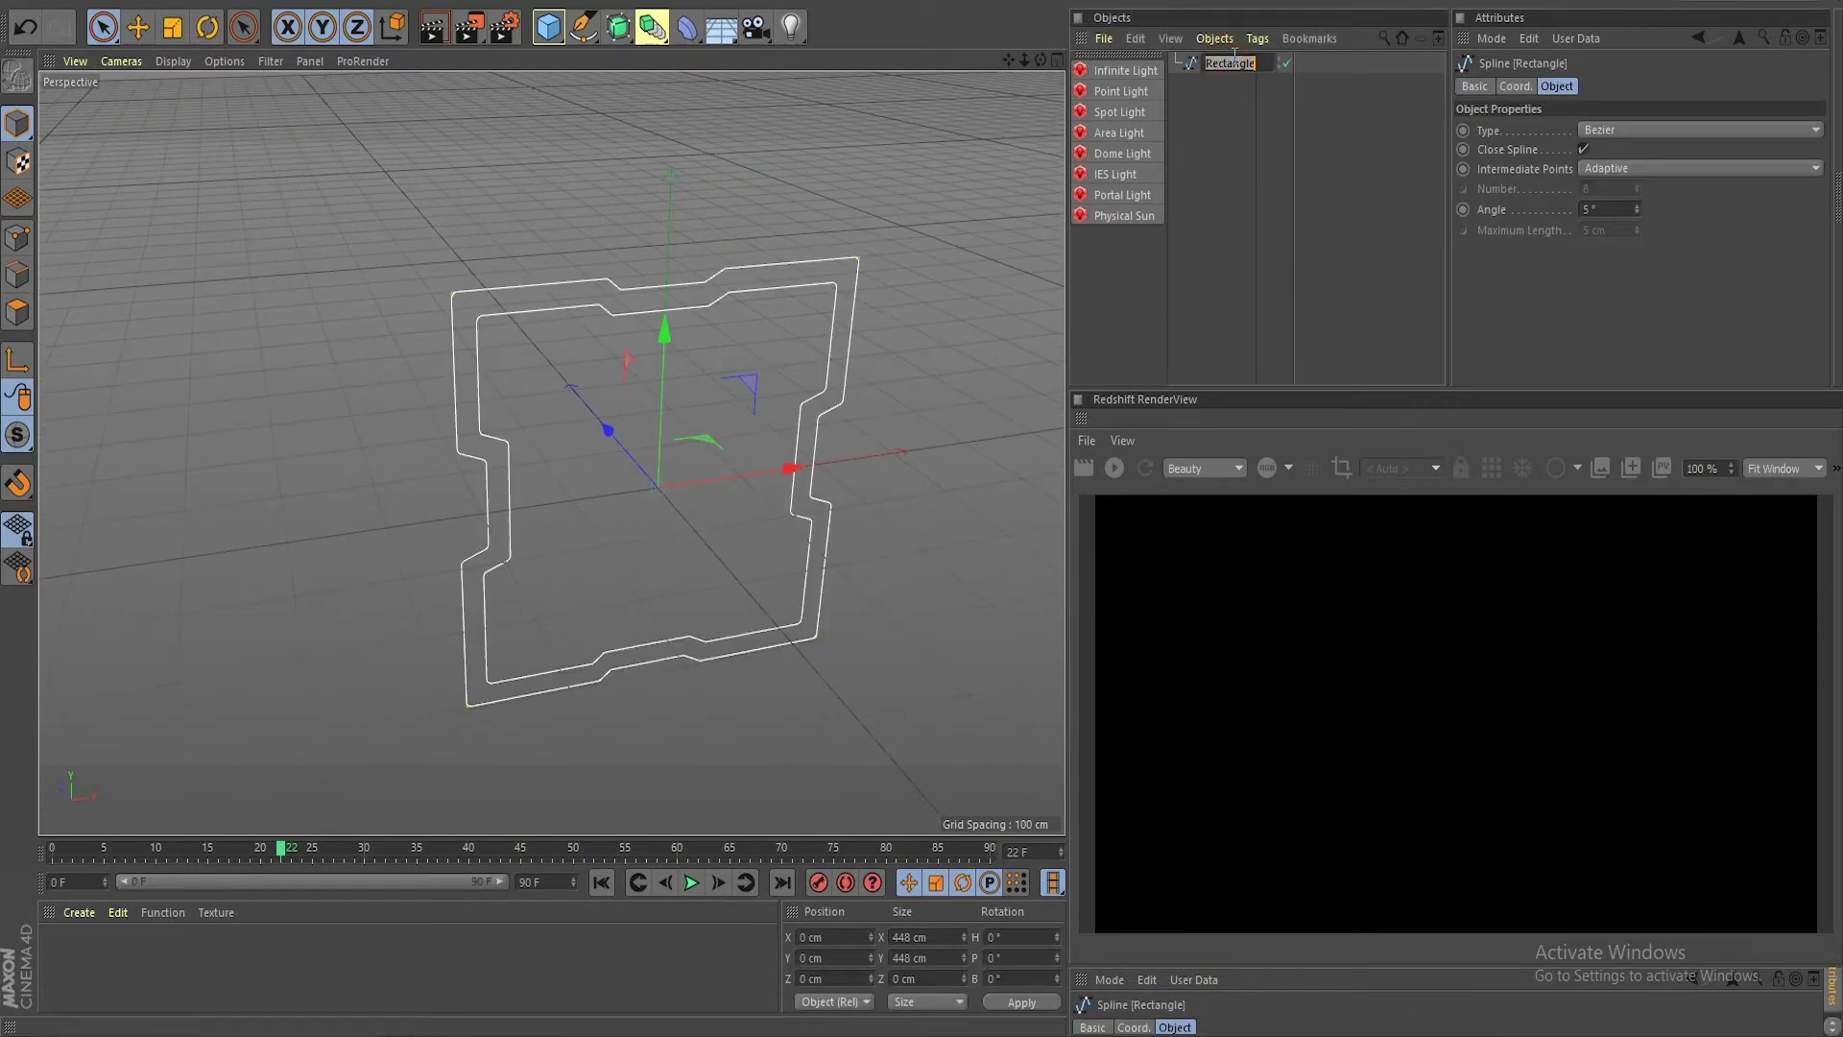
key("BackSpace")
key("Return")
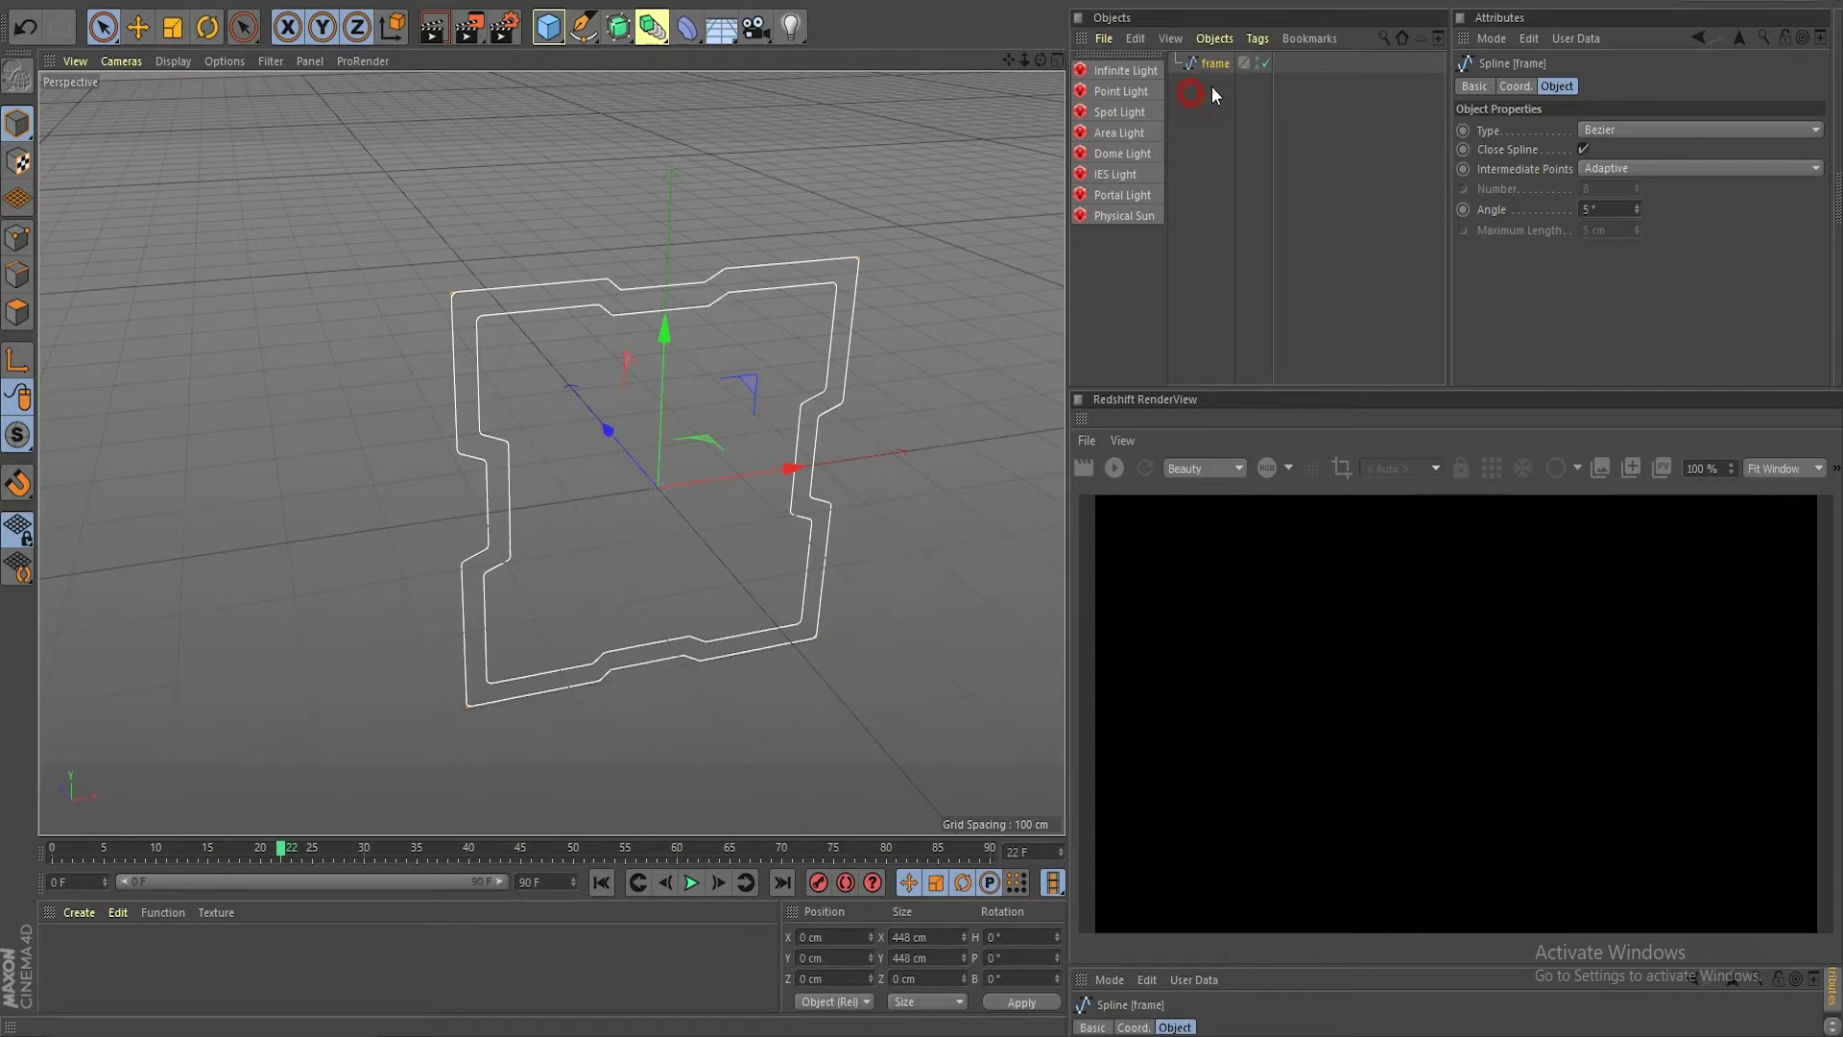
Step: Add an Extrude generator as the parent of the frame spline
left_click(617, 27)
left_click(878, 59, "alt")
mouse_move(471, 479)
left_mouse_down("alt")
mouse_move(488, 492)
mouse_move(758, 413)
mouse_move(501, 465)
left_mouse_up("alt")
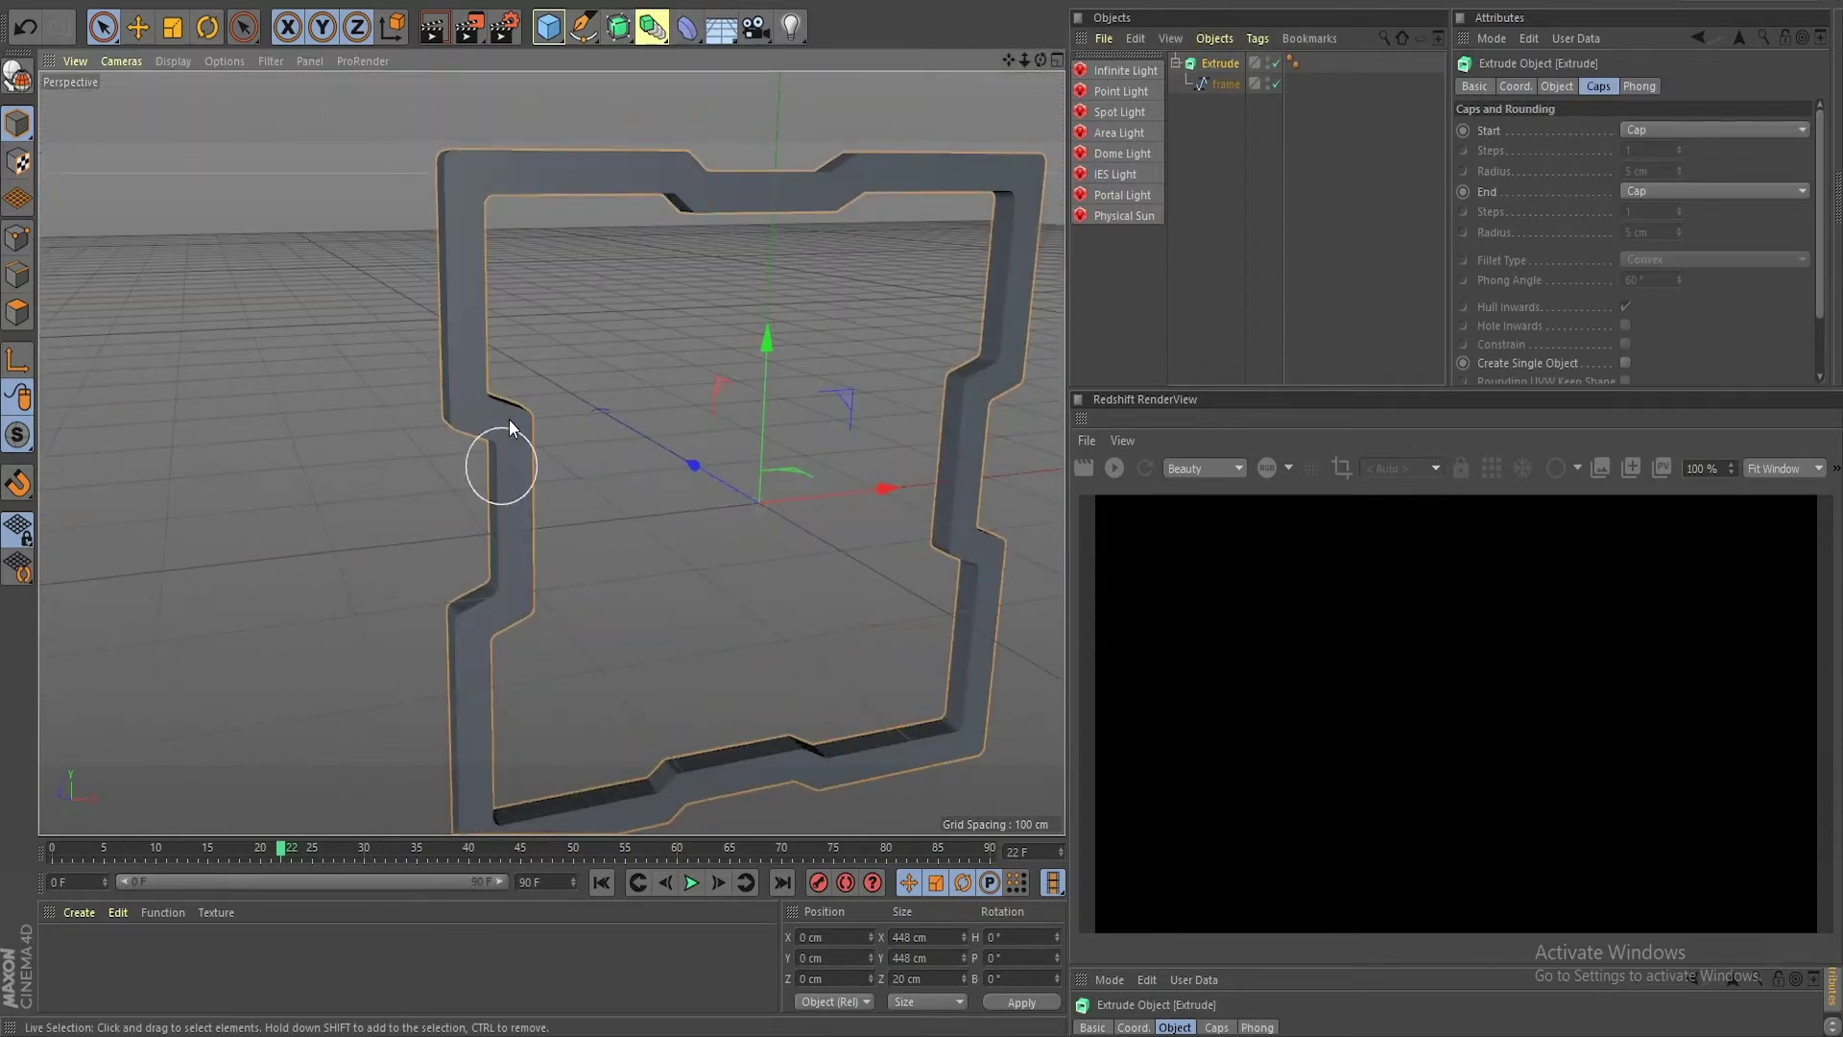
Step: Show the model's edge lines in the perspective view with Gouraud Shading (Lines)
left_click(134, 66)
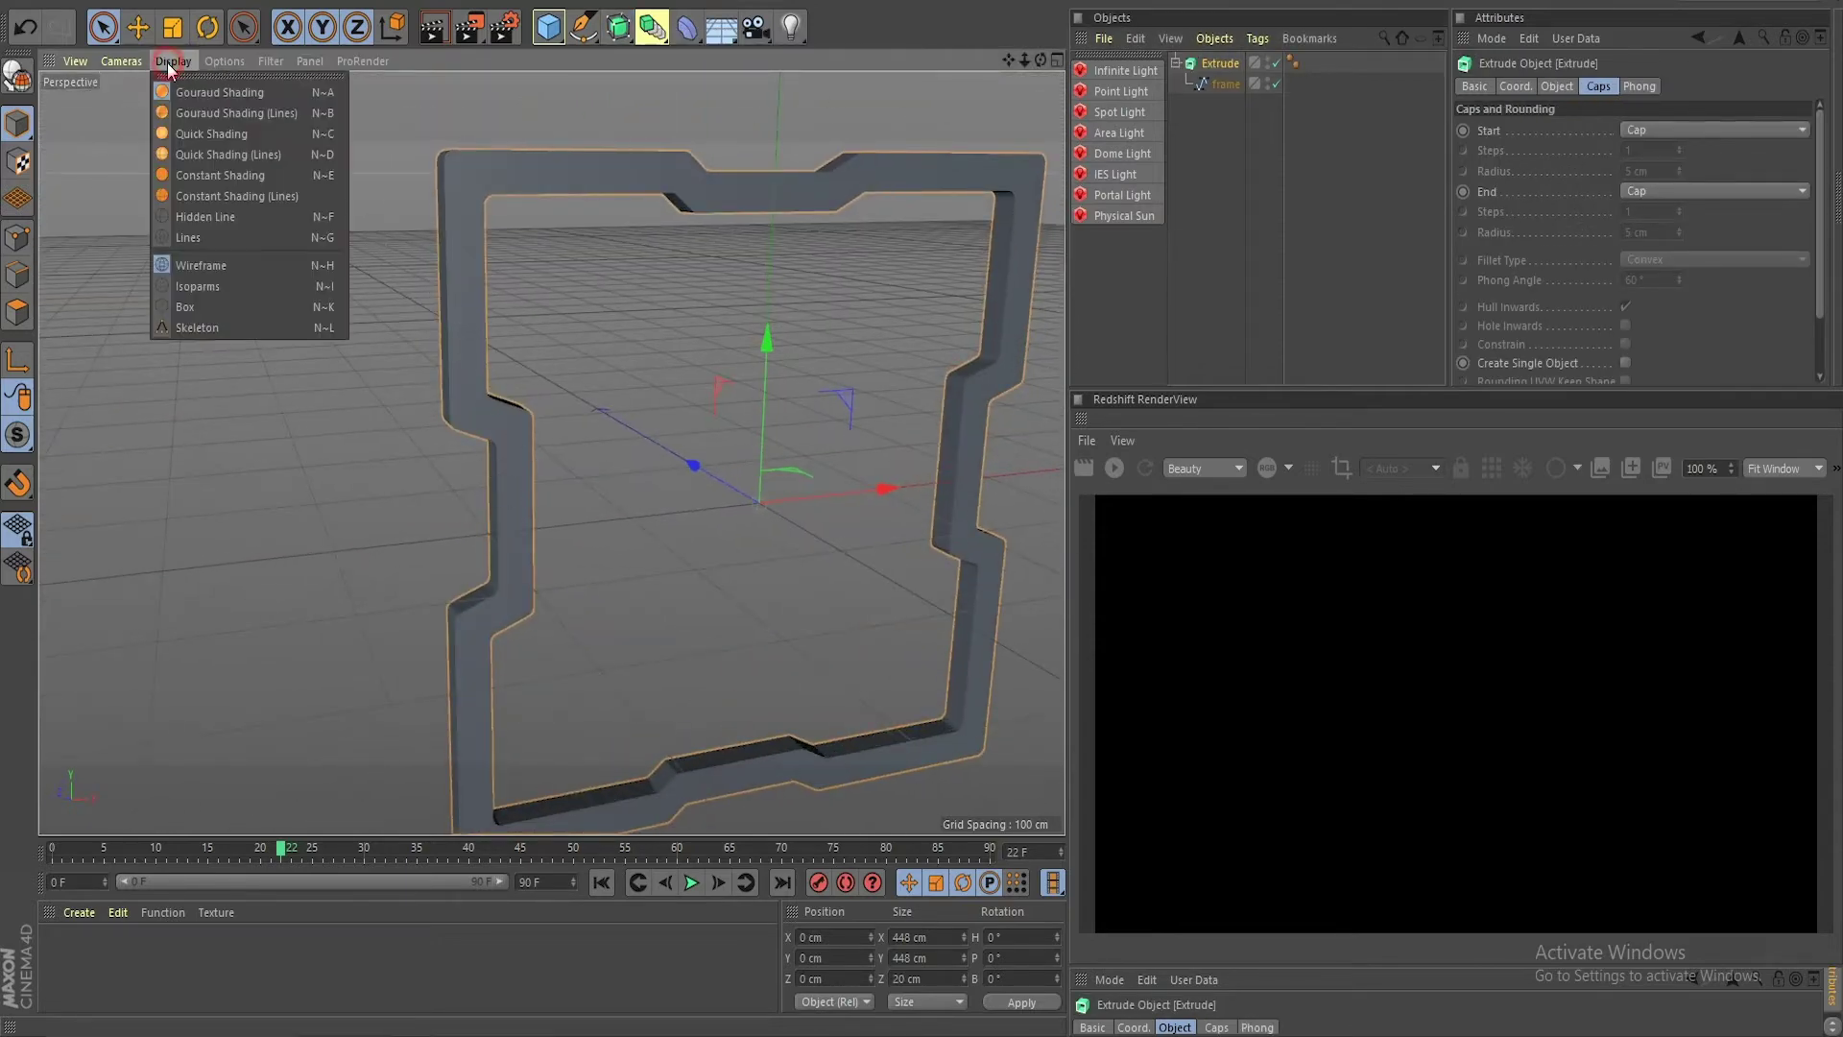
left_click(276, 115)
scroll(580, 307, "down", 4)
scroll(596, 330, "up", 4)
left_click_drag(567, 330, 614, 370, "alt")
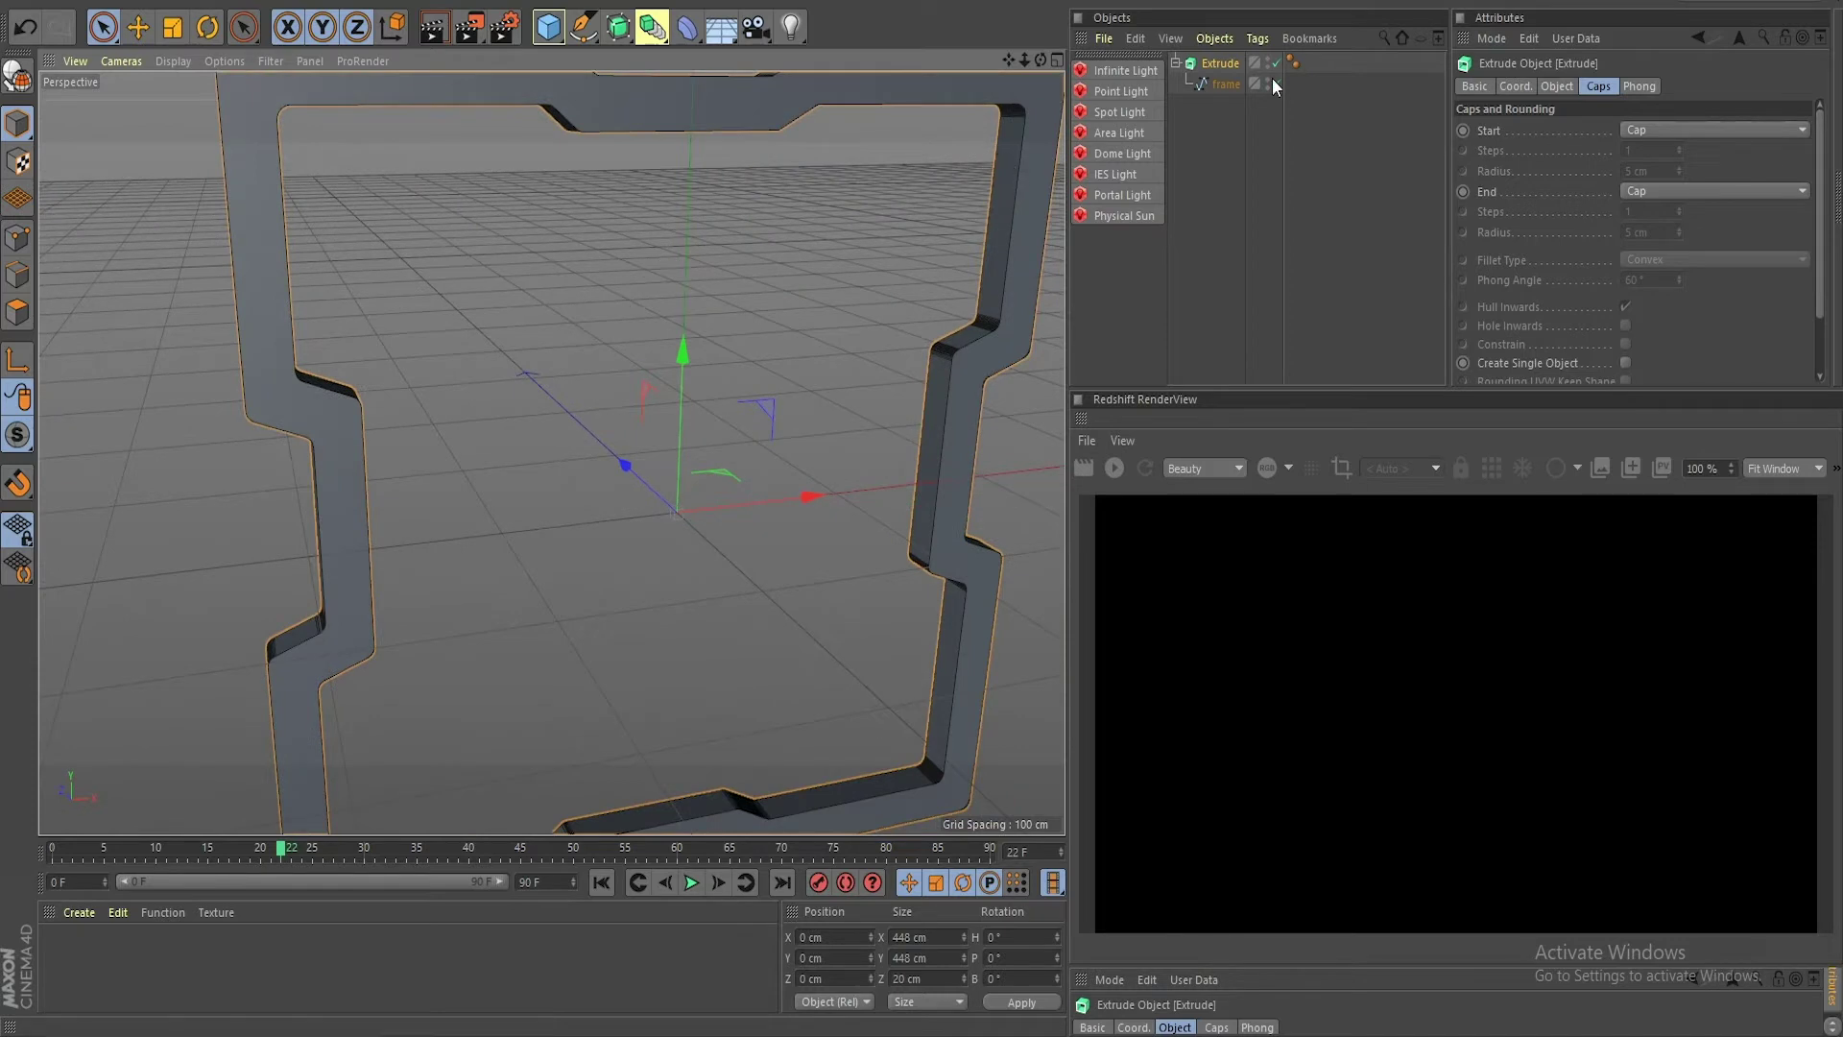
Step: Set the frame spline's intermediate points to Natural
left_click(1229, 85)
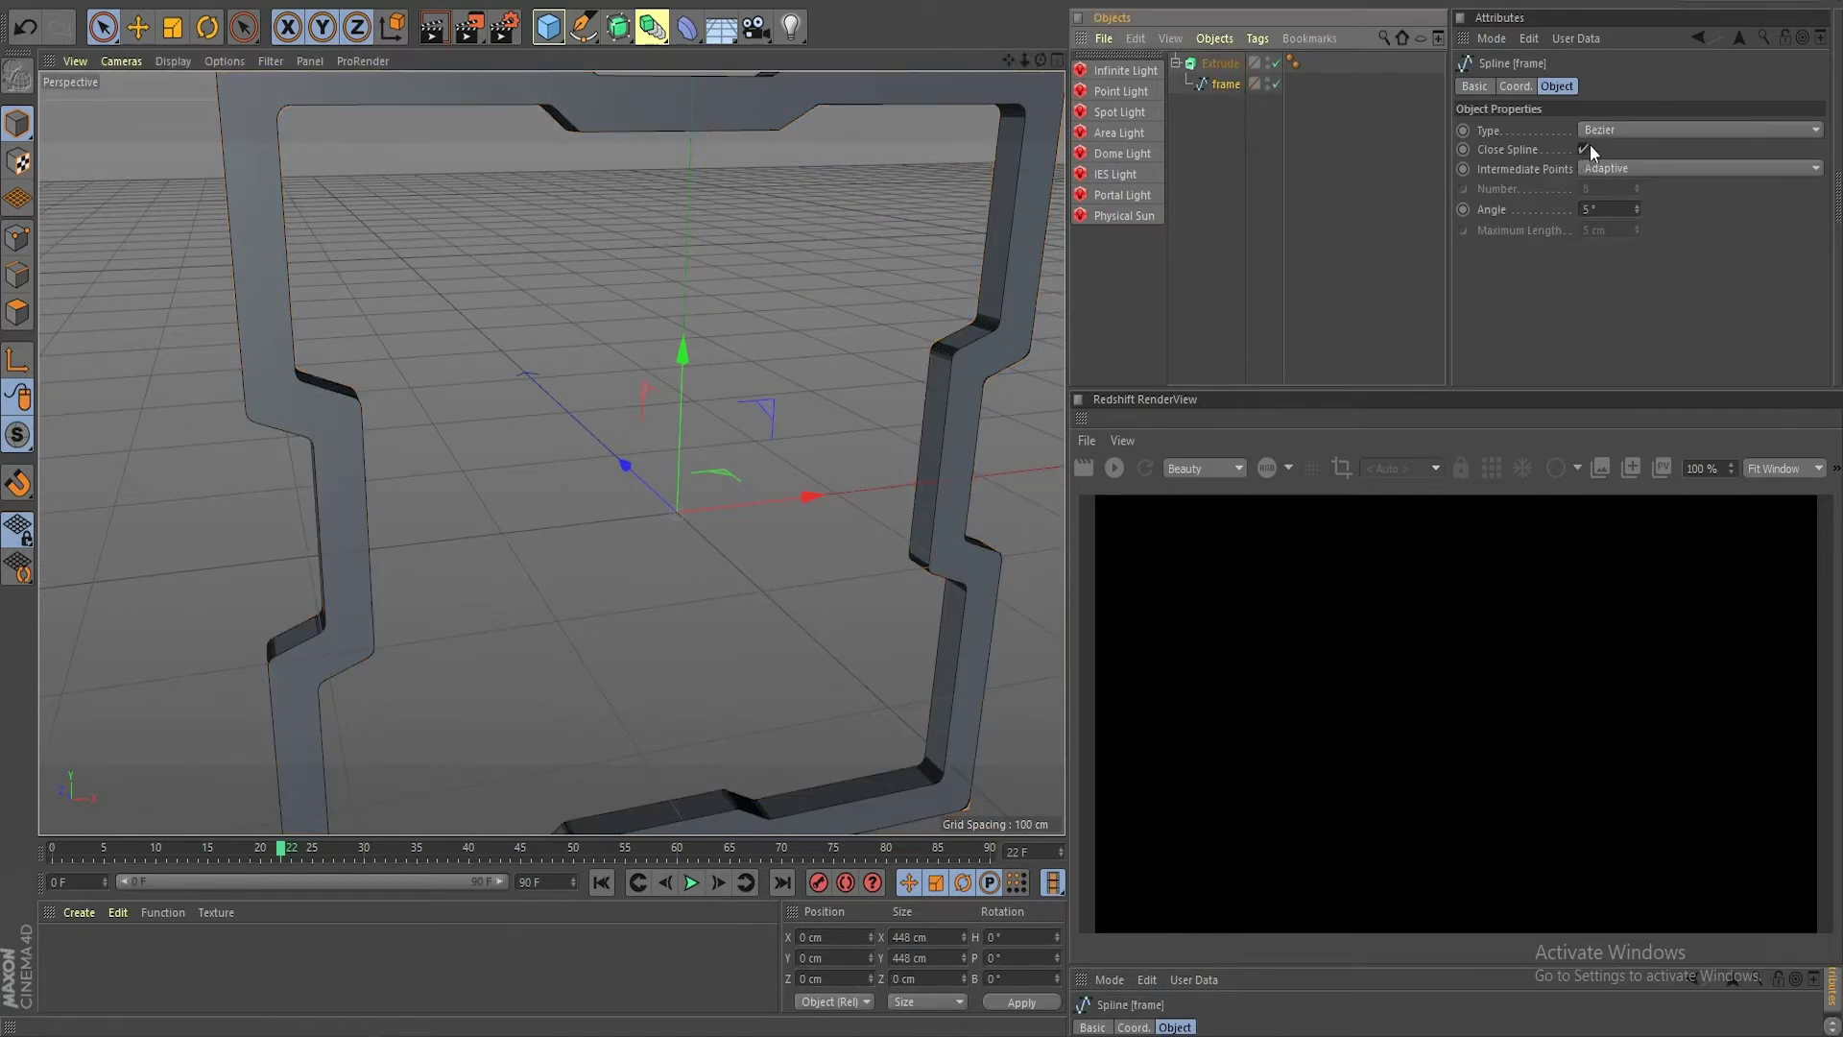
left_click(1632, 168)
left_click(1633, 218)
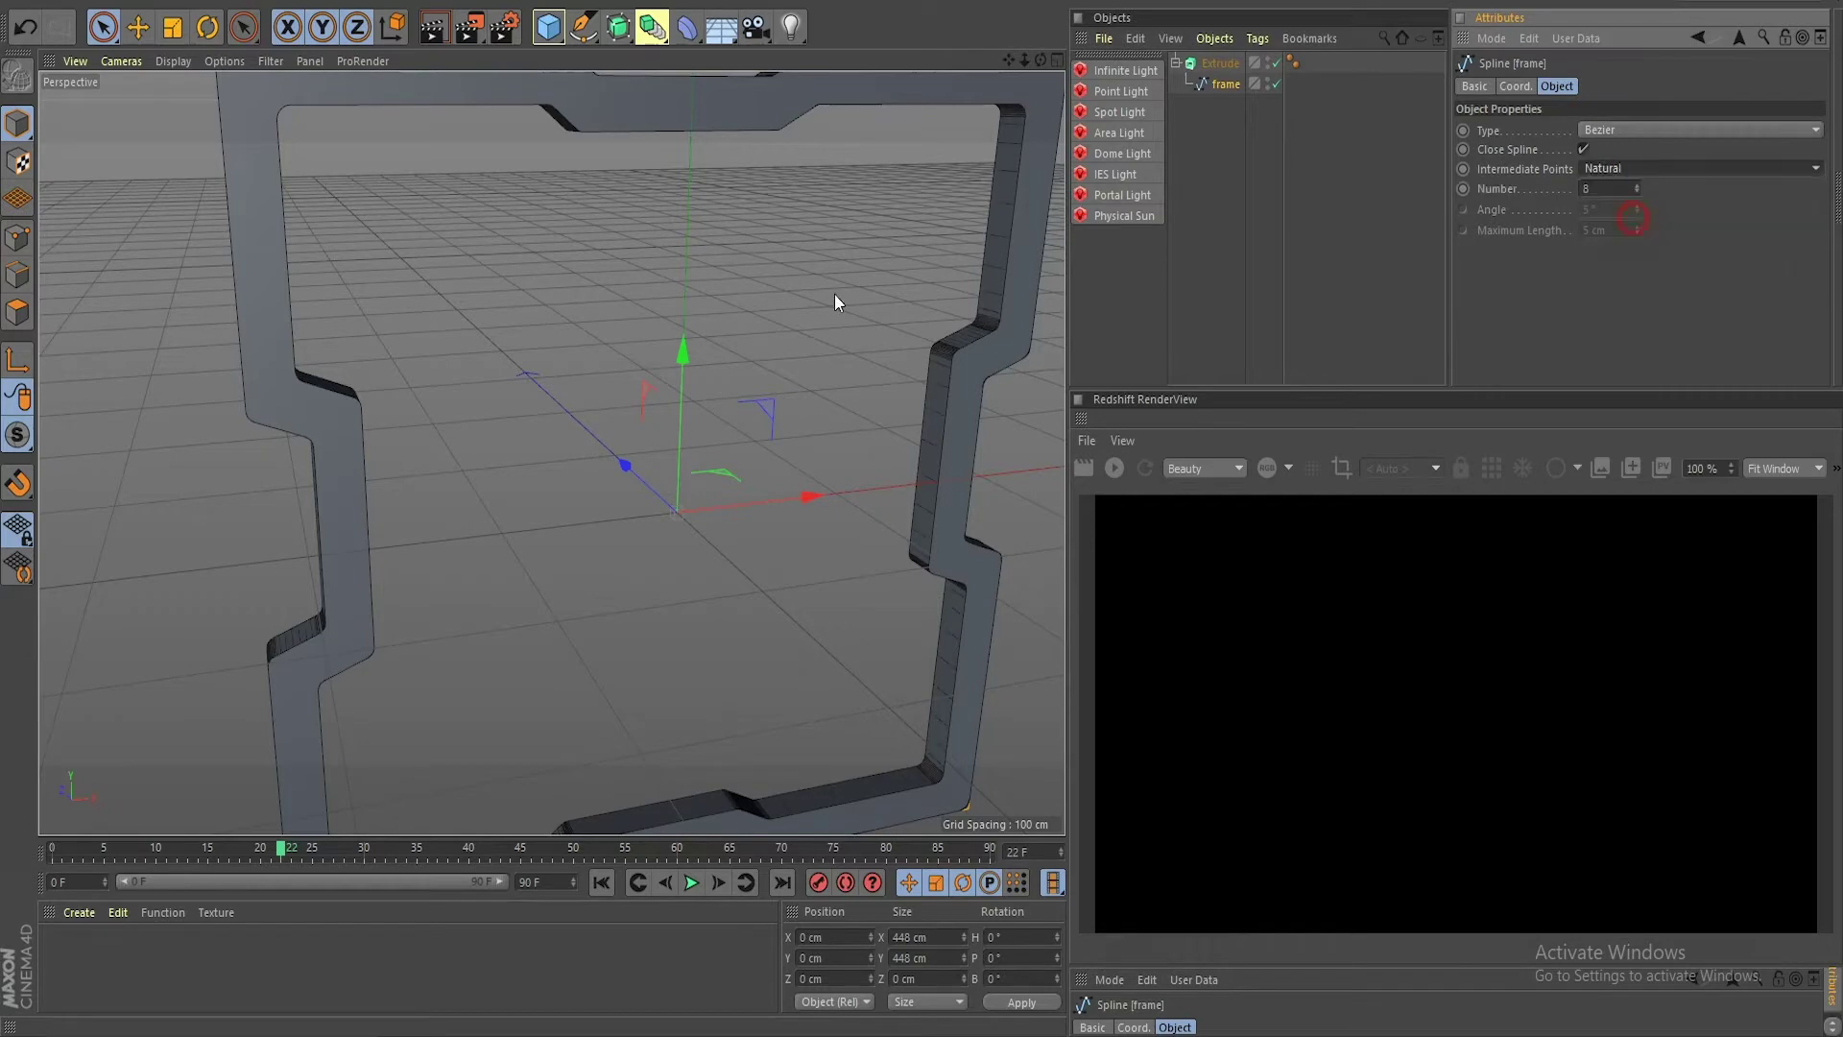
scroll(555, 518, "down", 2)
left_click_drag(555, 524, 532, 446, "alt")
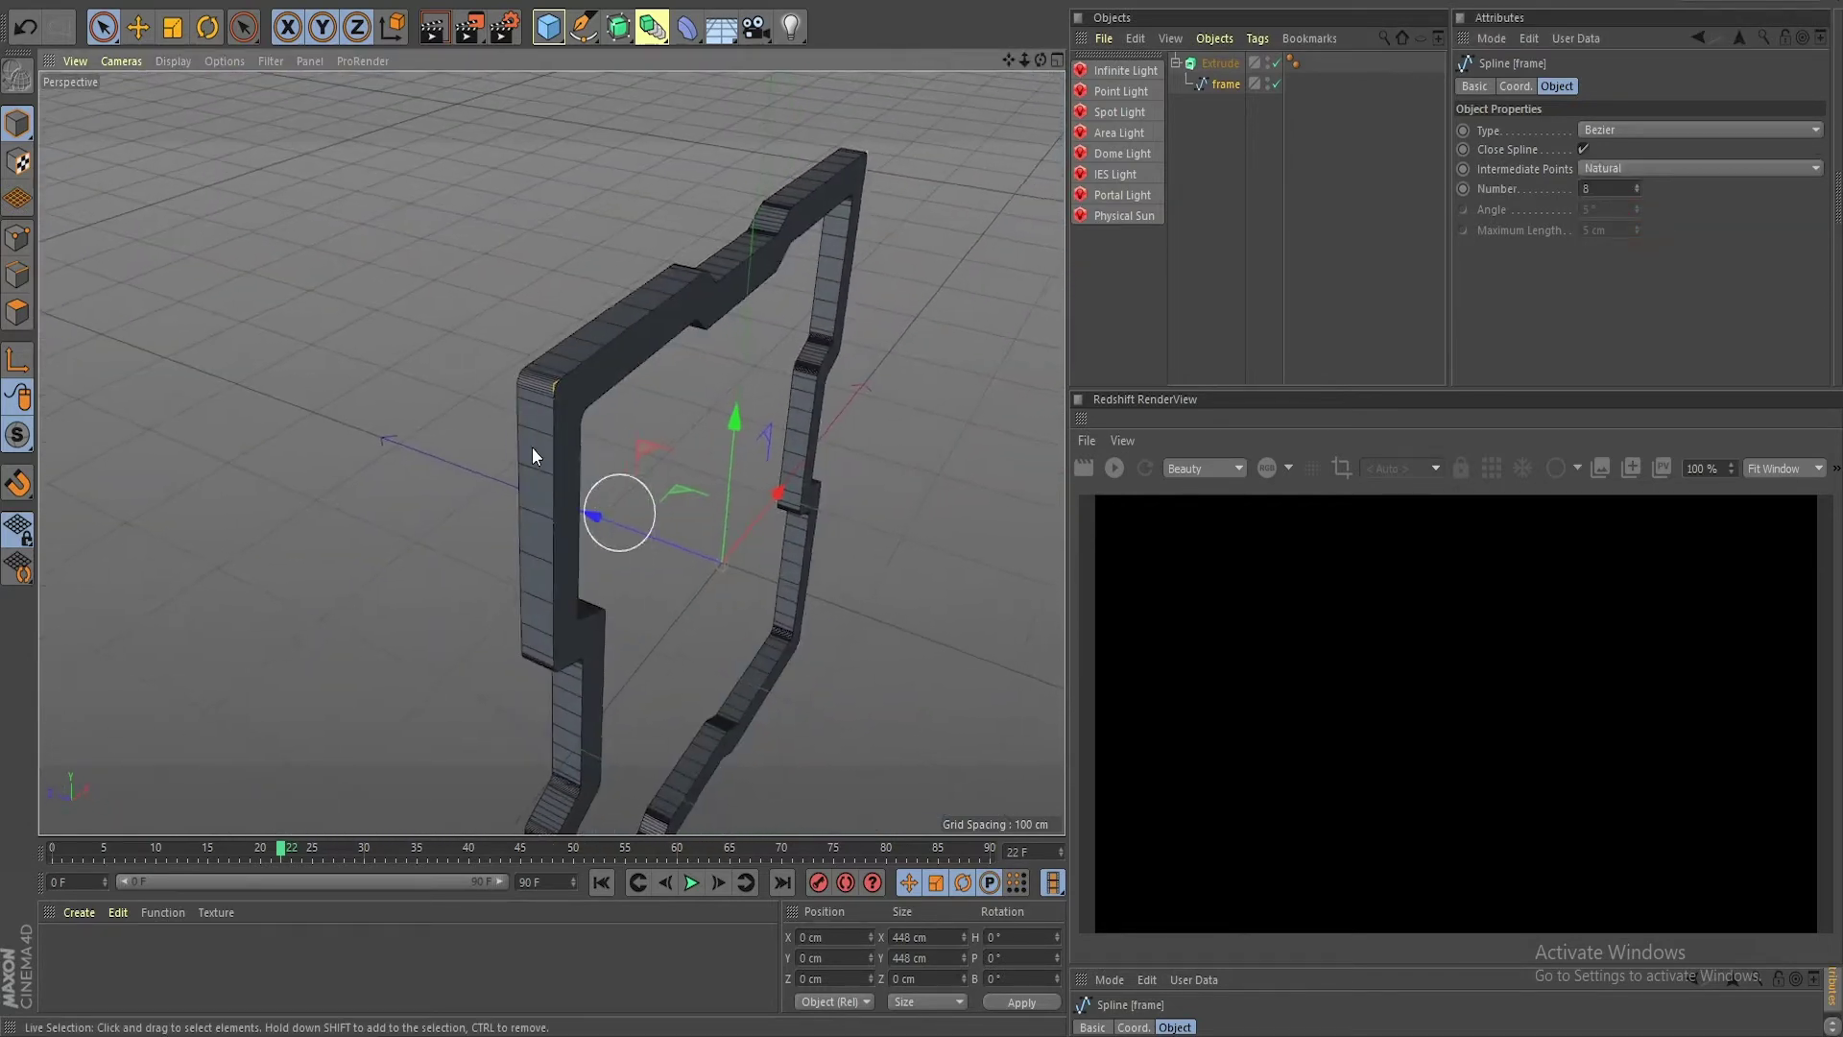
scroll(509, 428, "up", 4)
middle_click_drag(547, 455, 493, 425, "alt")
scroll(503, 438, "down", 3)
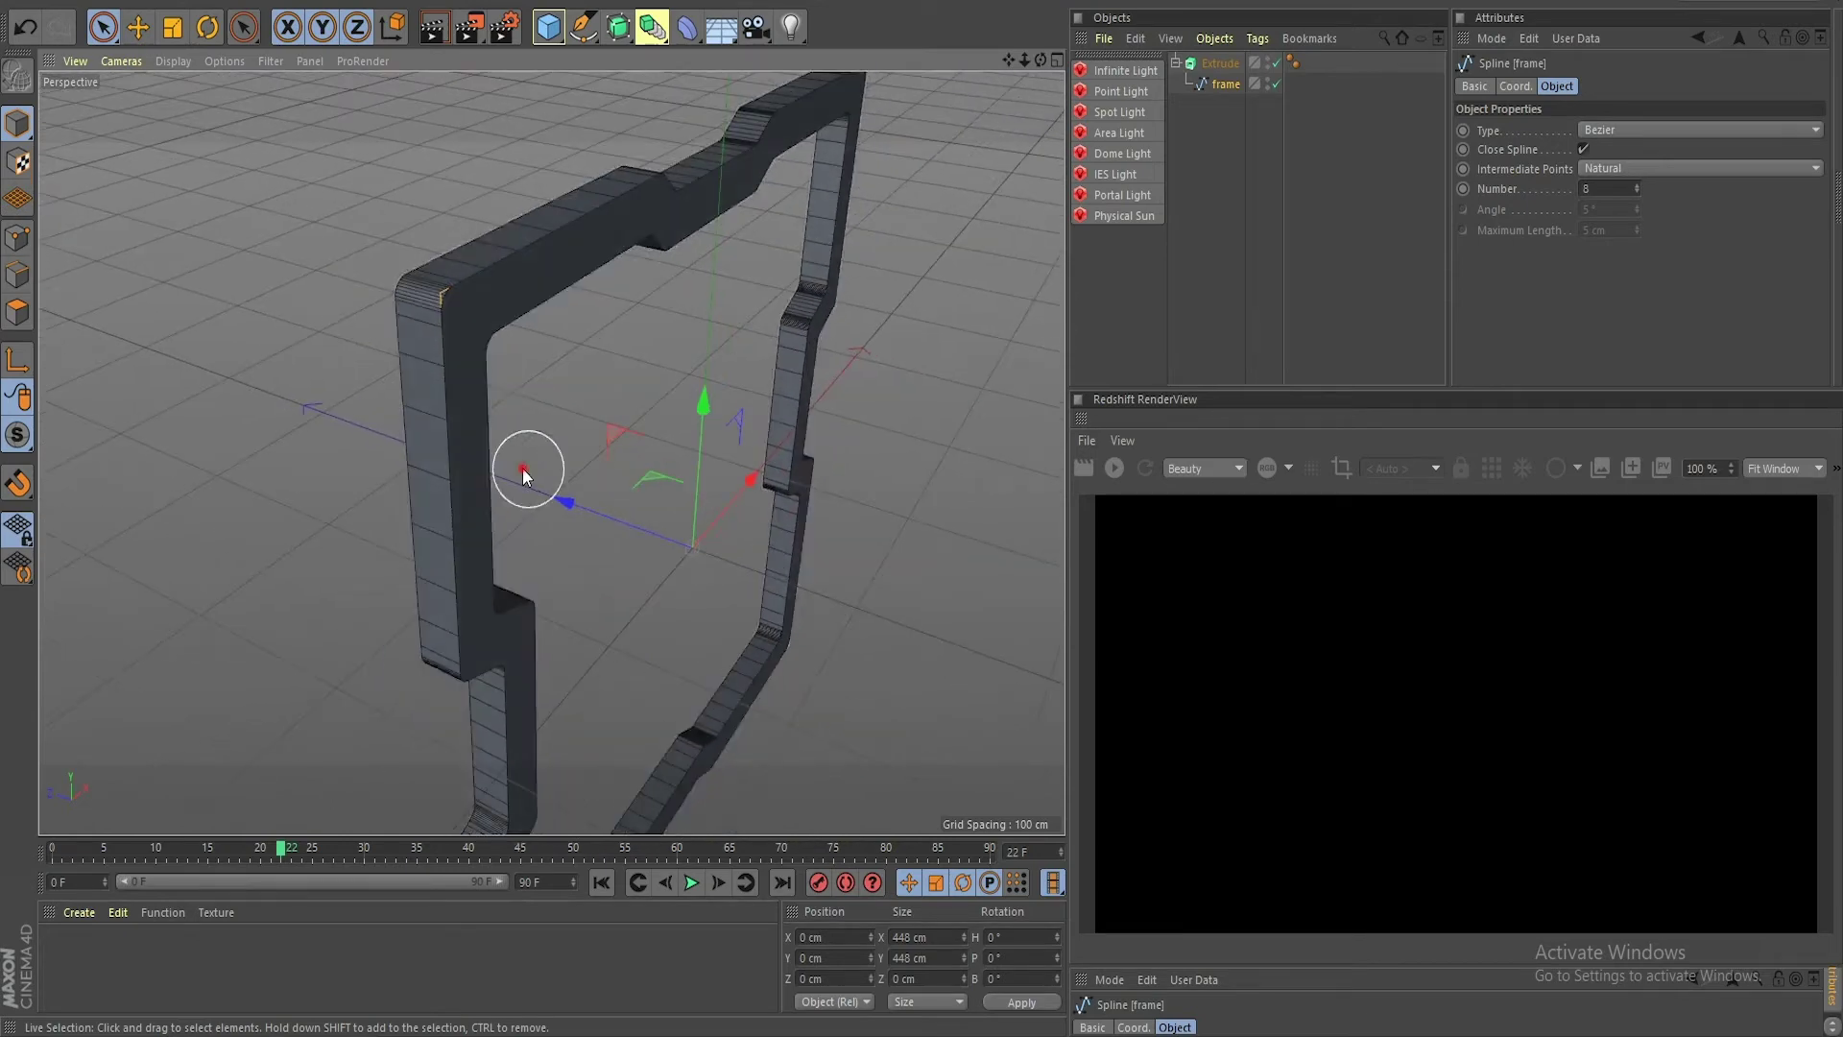
left_click_drag(524, 470, 424, 434, "alt")
Step: Change the start cap of the Extrude to Fillet Cap
left_click(1219, 64)
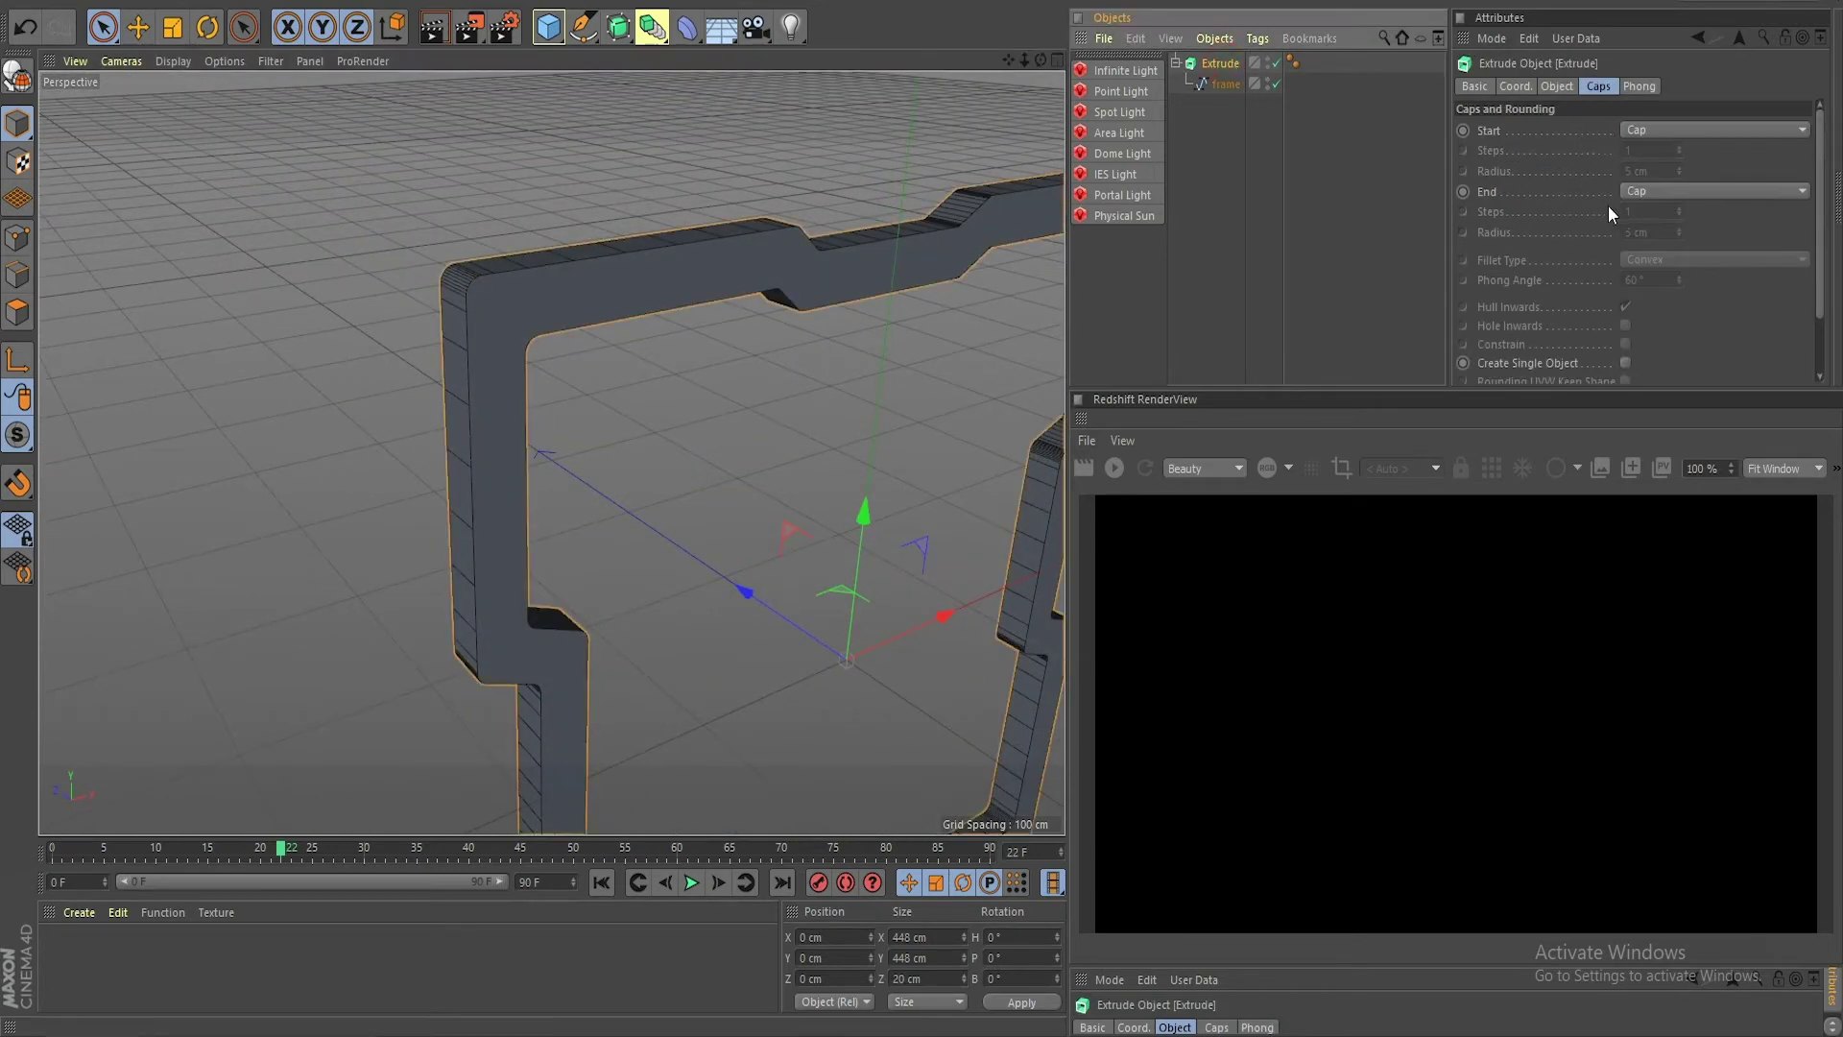
left_click(1665, 129)
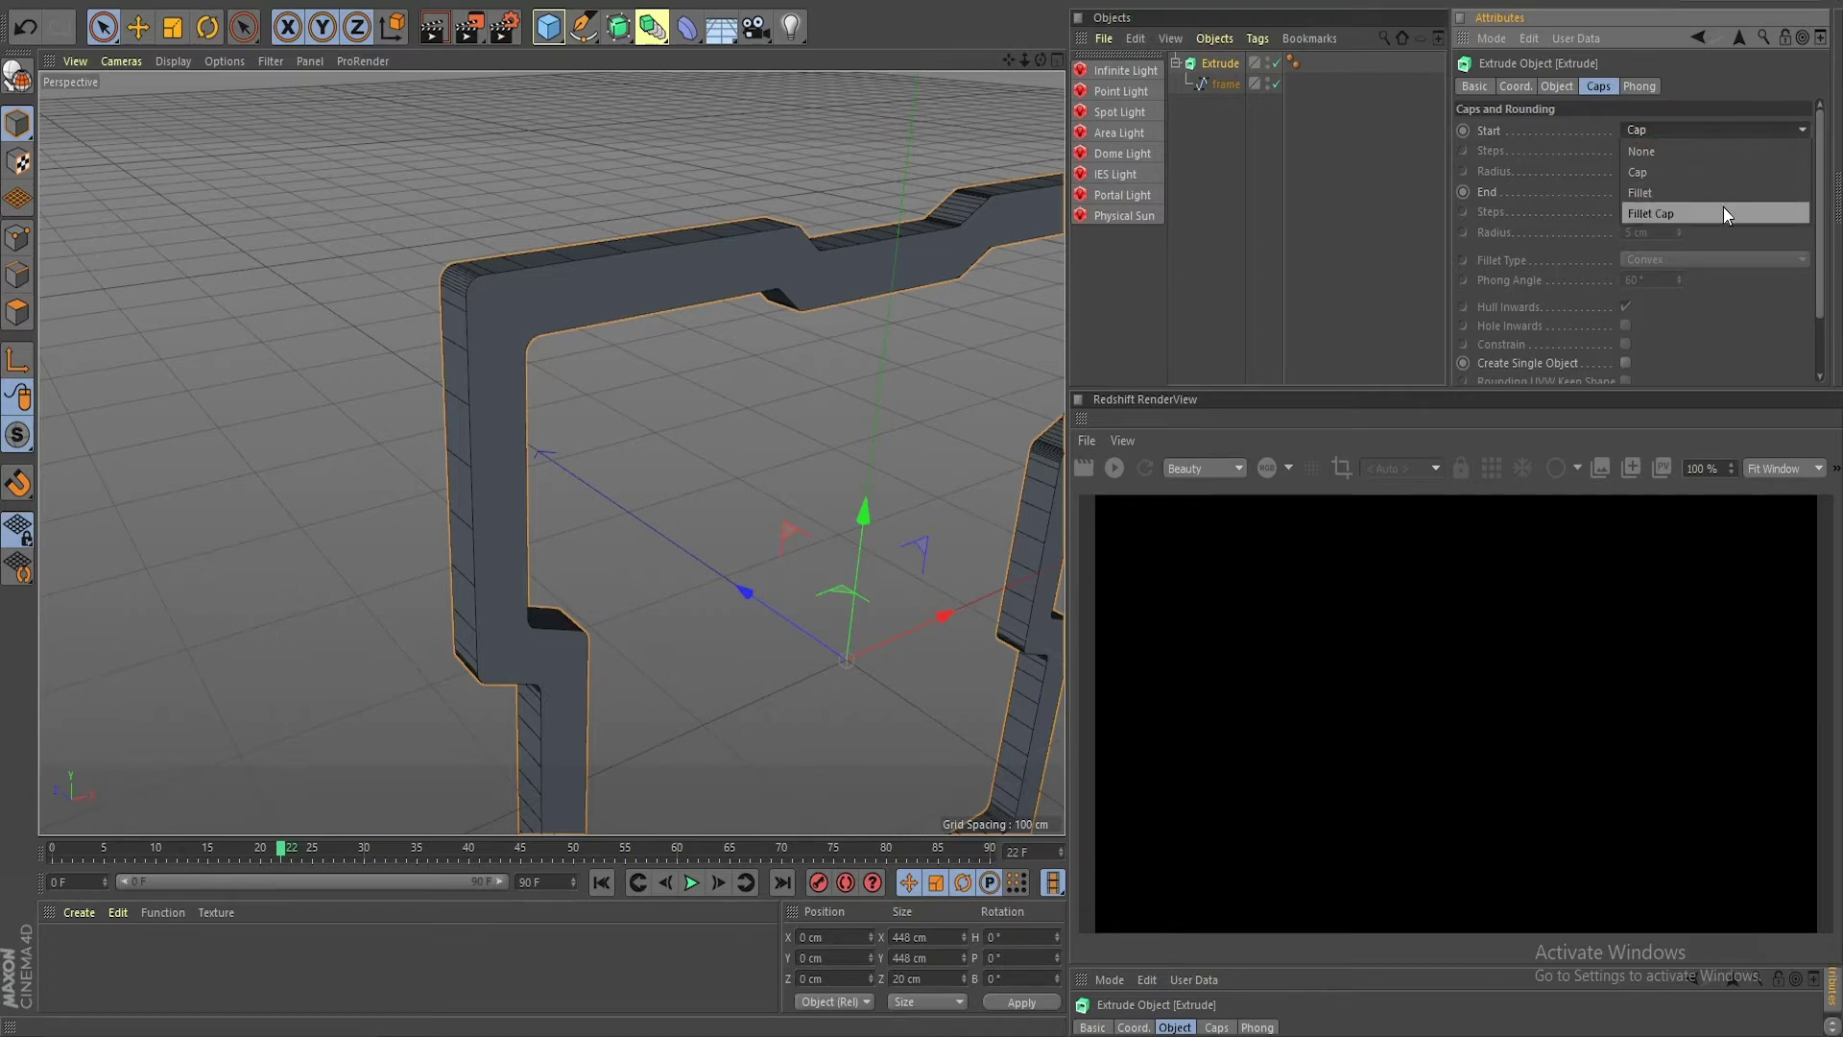
left_click(1670, 213)
scroll(492, 308, "up", 3)
scroll(492, 308, "up", 2)
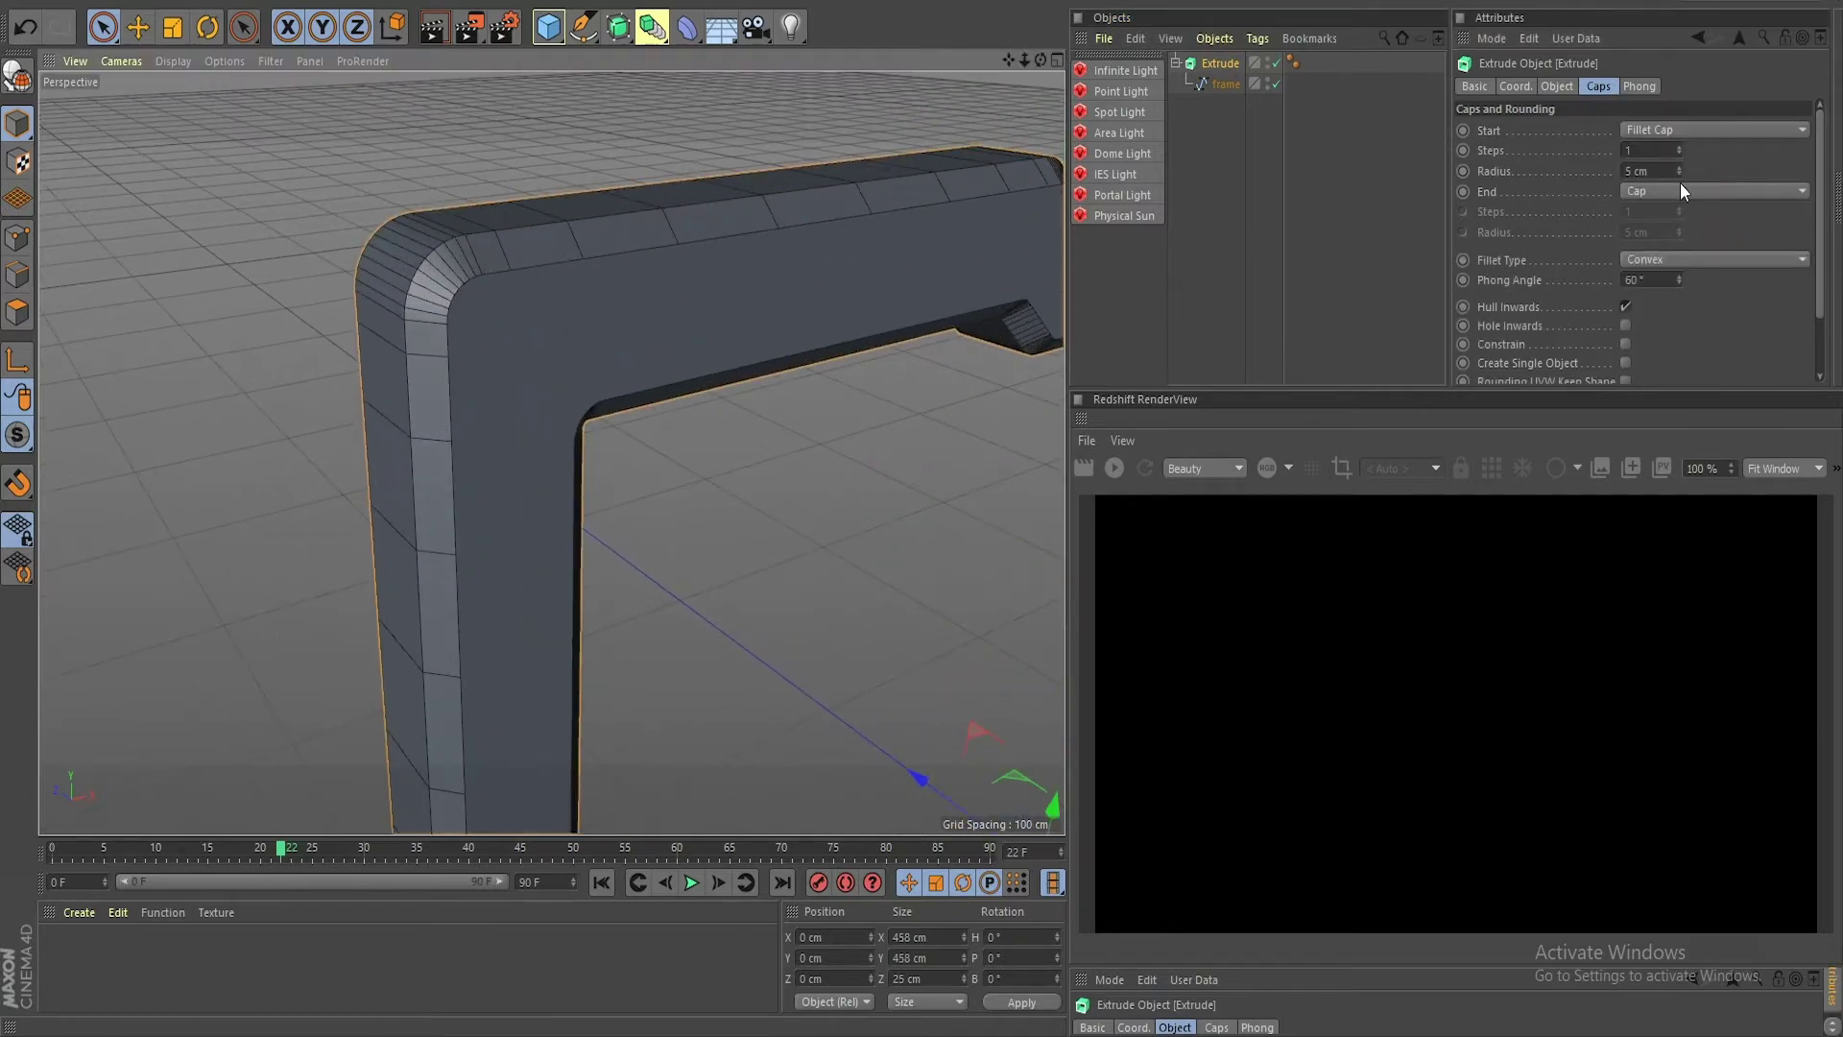
Step: Set the Extrude's fillet type to 2 Steps and the start cap's fillet radius to 3 cm
left_click(1682, 259)
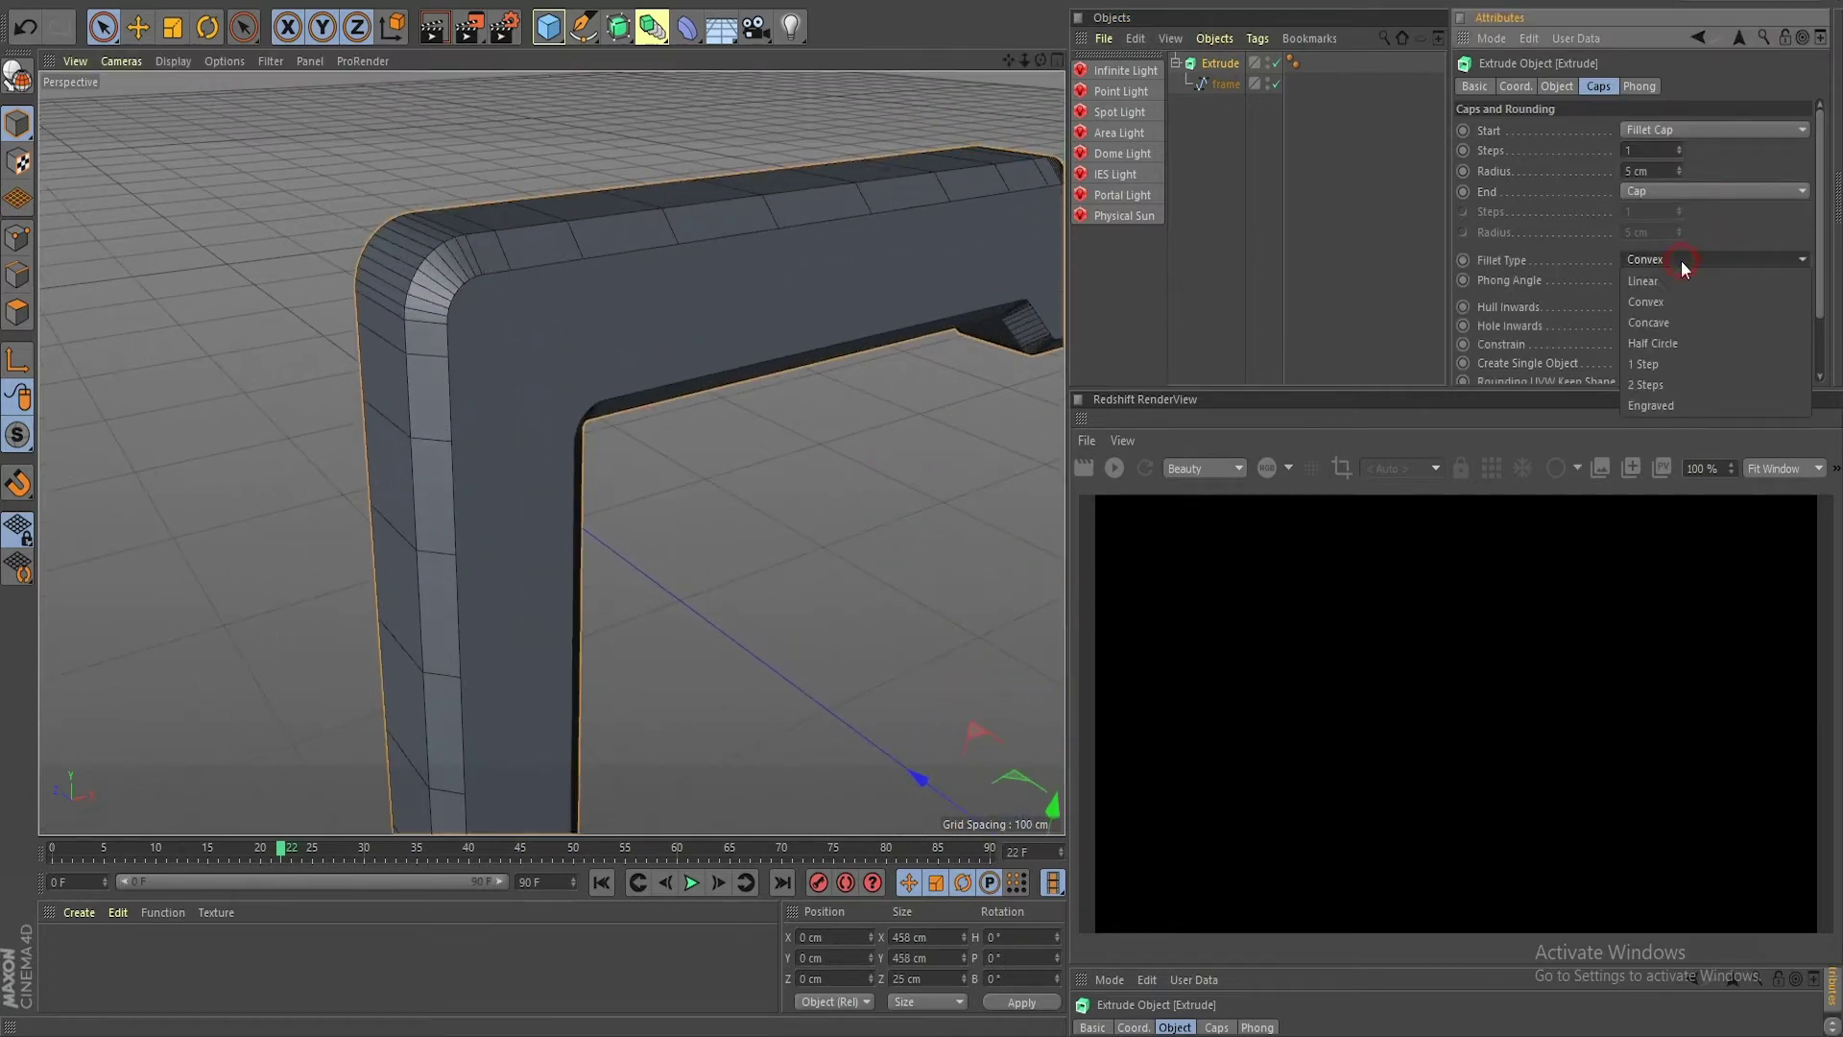
left_click(1684, 383)
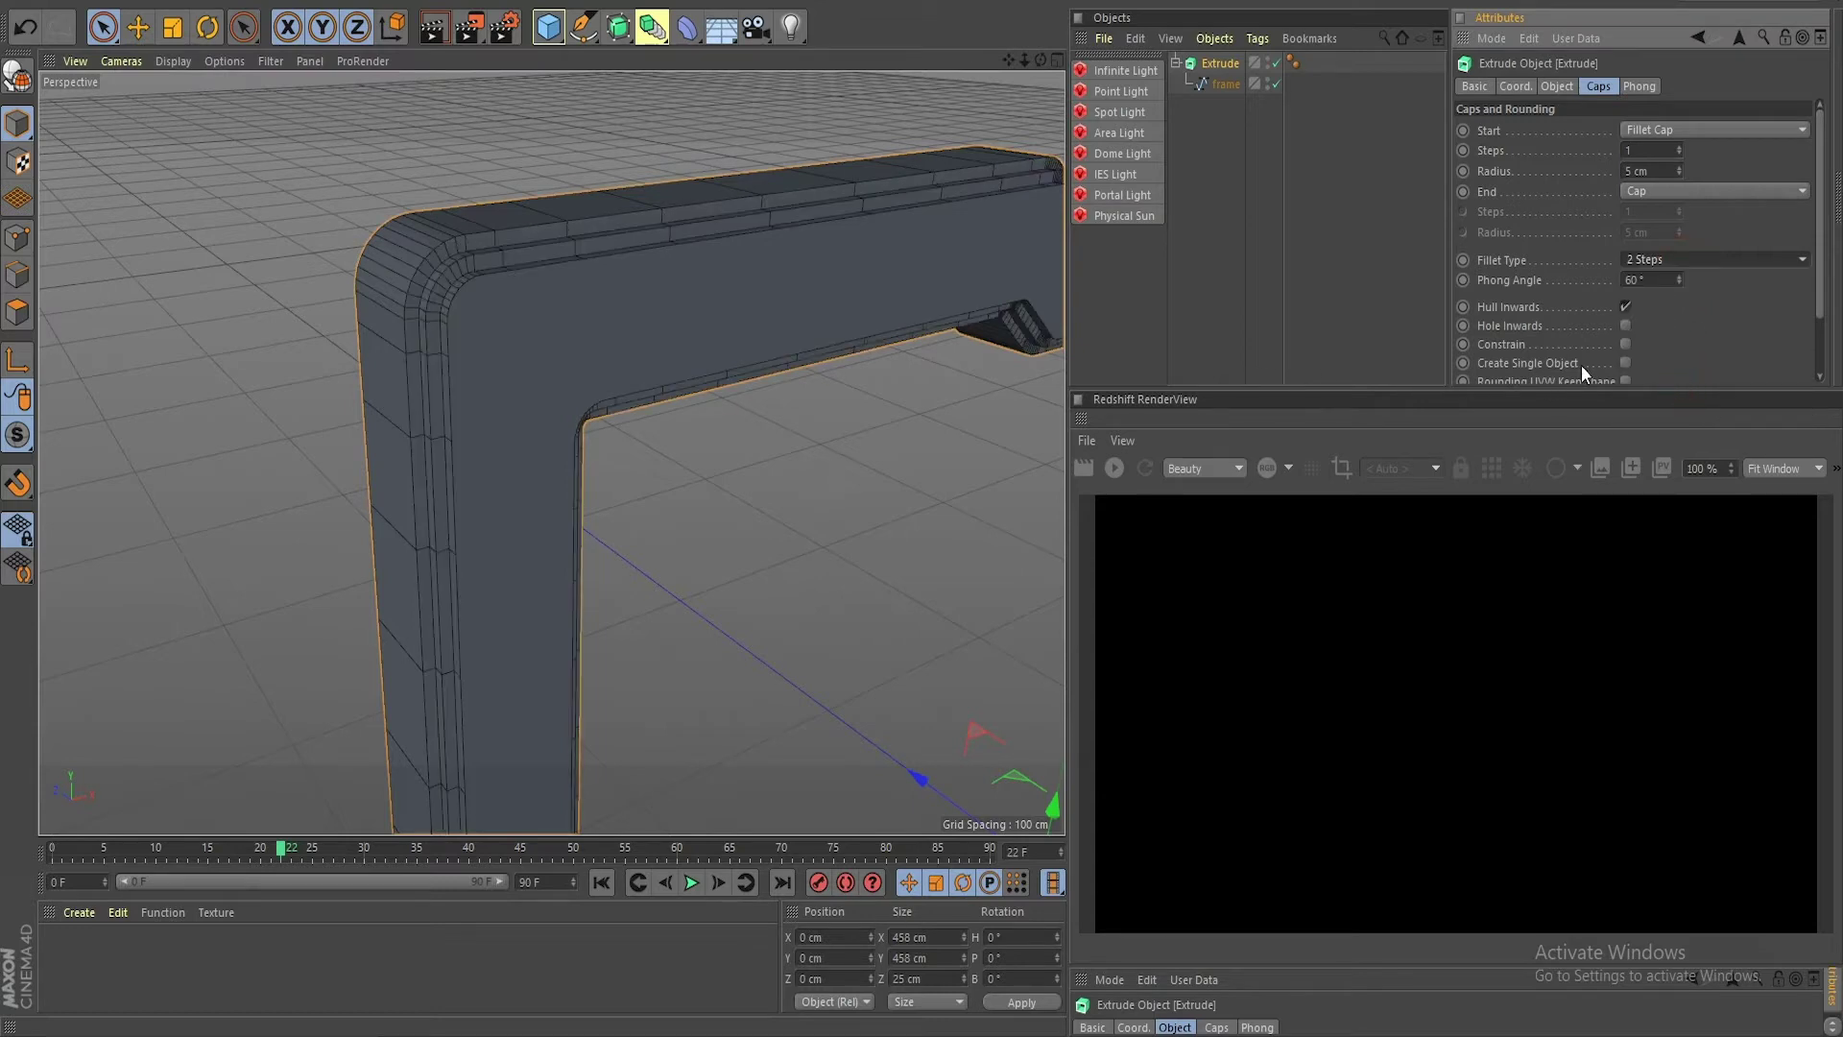
left_click(1680, 173)
left_click(1679, 173)
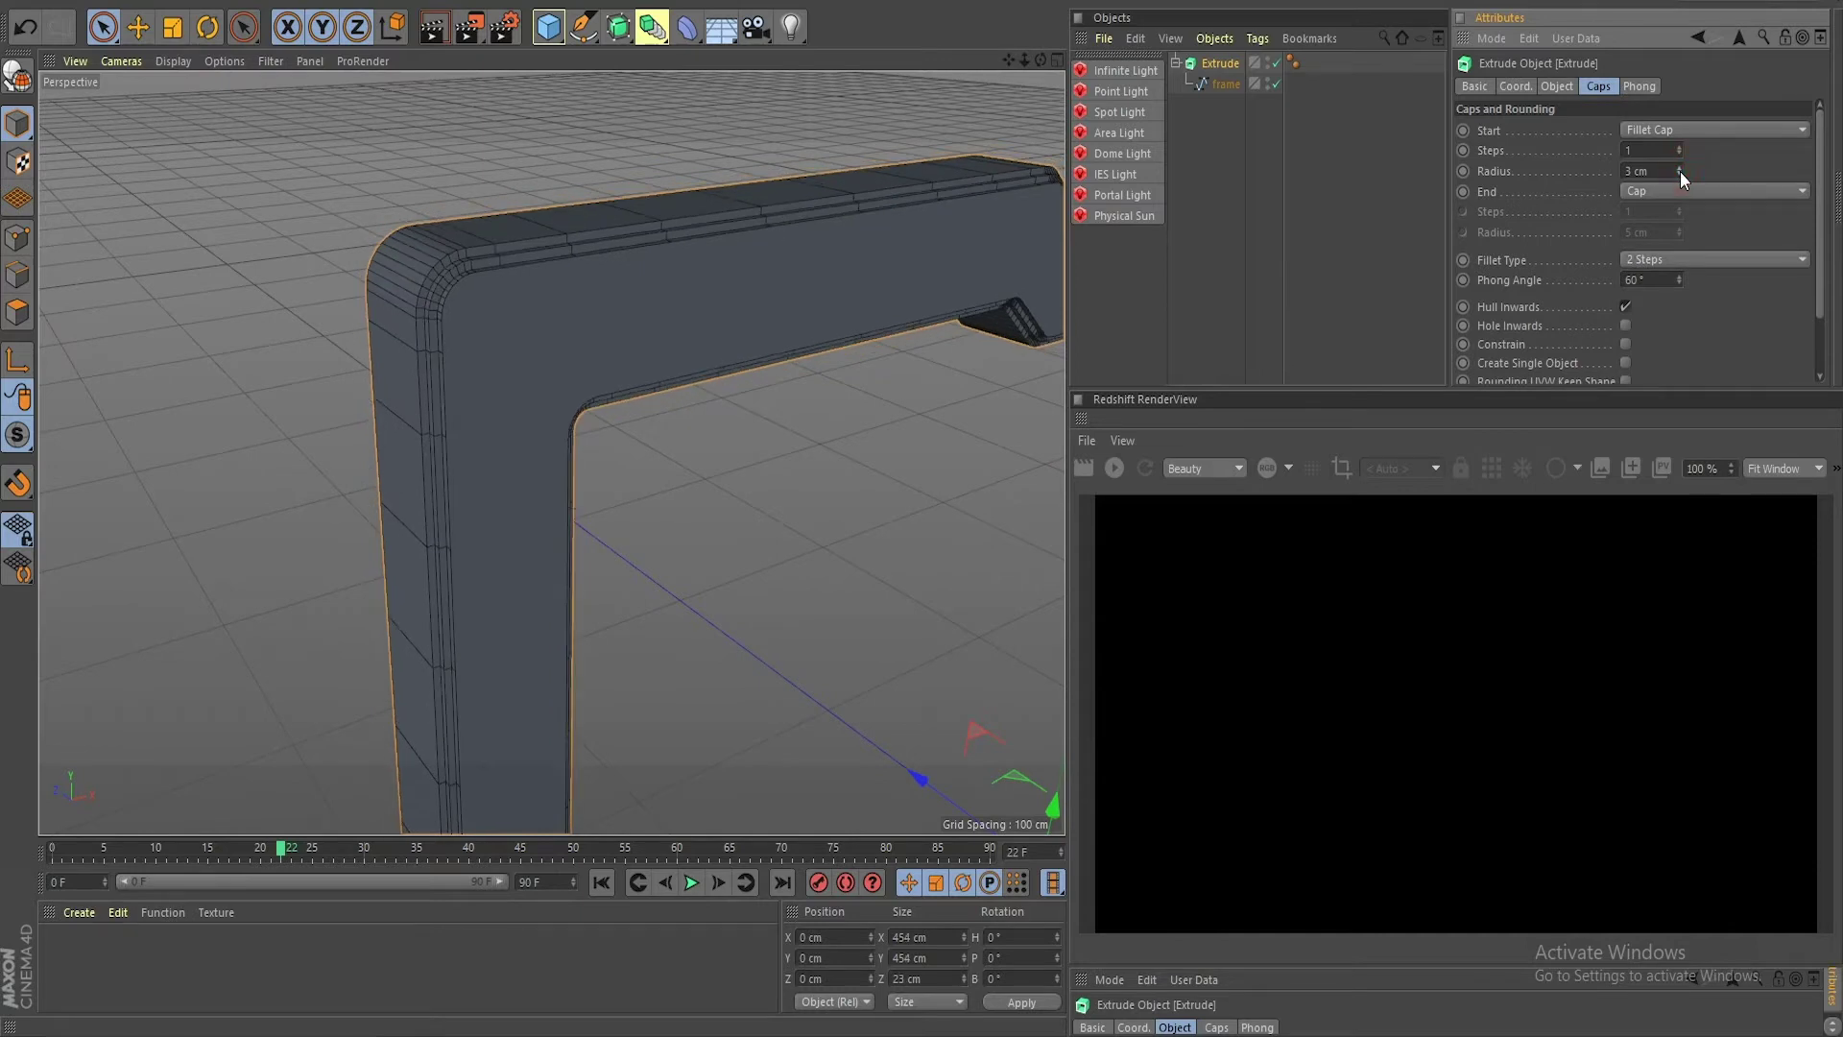
left_click(1677, 165)
scroll(617, 521, "down", 3)
middle_click_drag(619, 521, 589, 353, "alt")
mouse_move(596, 394)
left_mouse_down("alt")
mouse_move(558, 372)
mouse_move(586, 384)
left_mouse_up("alt")
scroll(643, 469, "down", 3)
scroll(643, 468, "down", 5)
middle_click_drag(645, 470, 567, 389, "alt")
left_click_drag(591, 514, 541, 498, "alt")
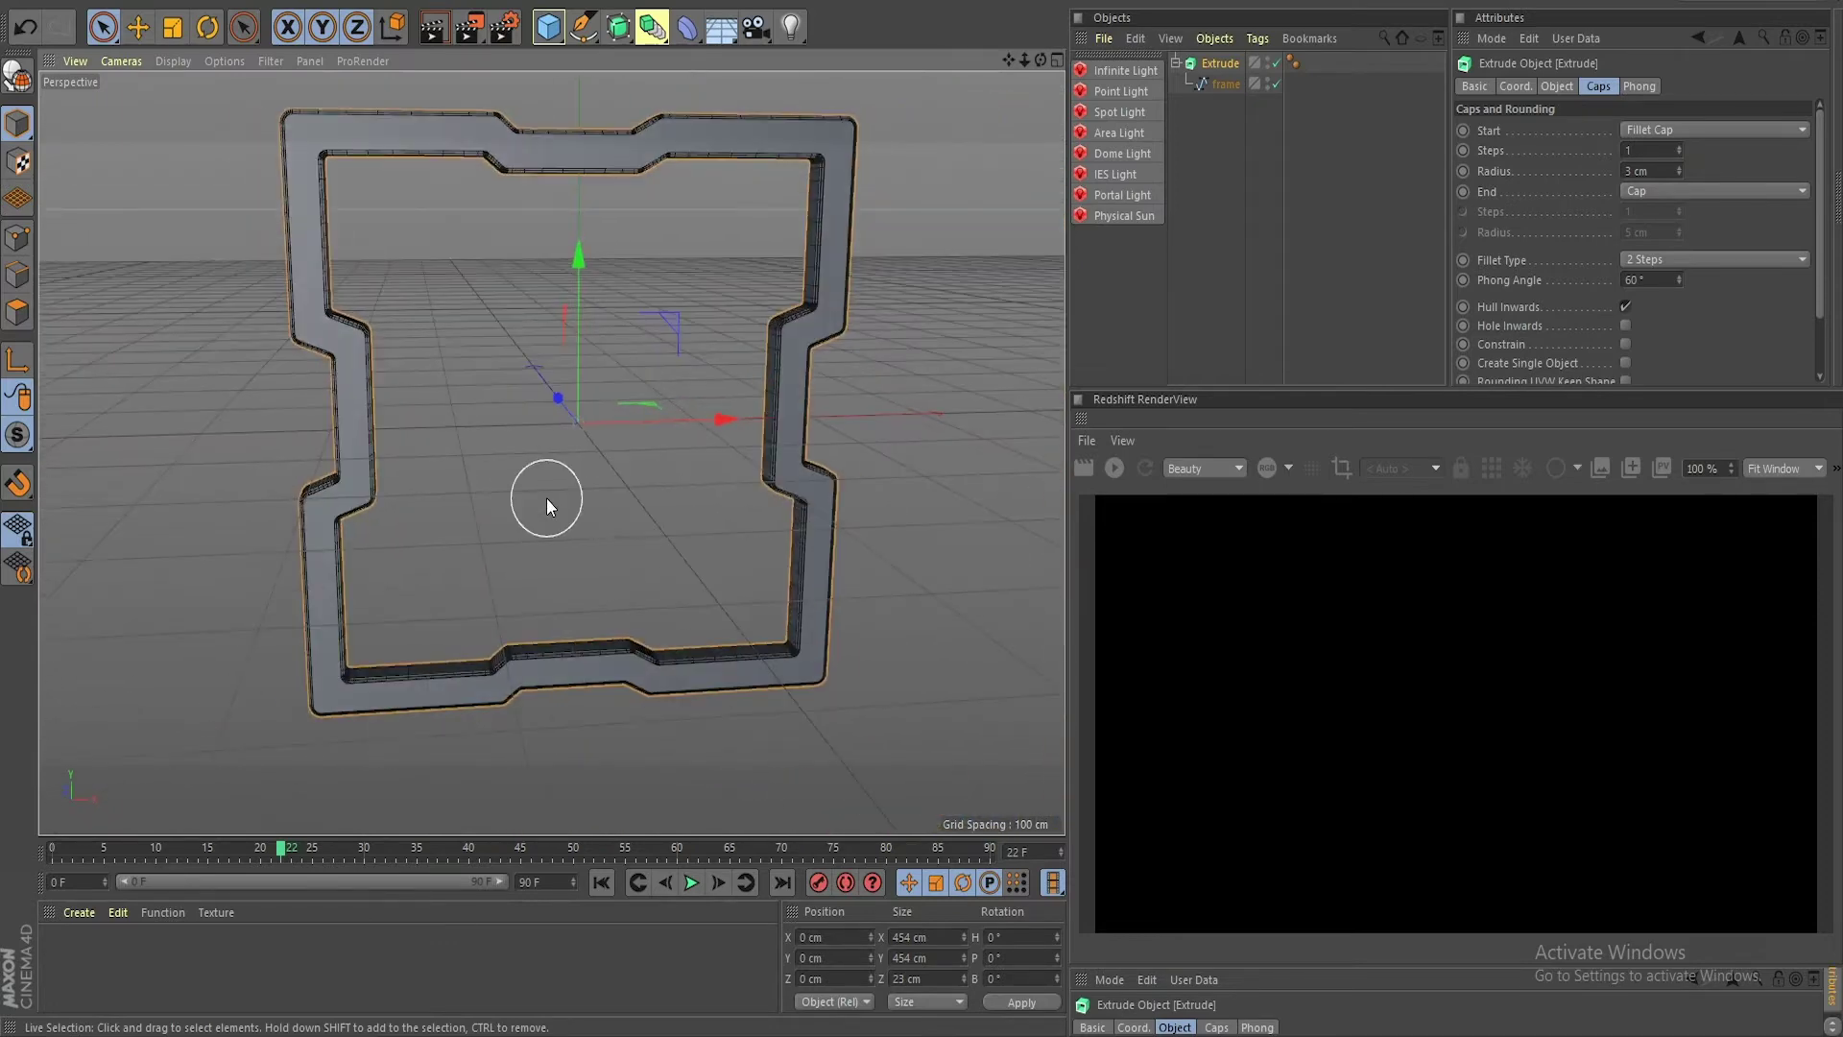
scroll(546, 498, "down", 6)
scroll(500, 485, "up", 5)
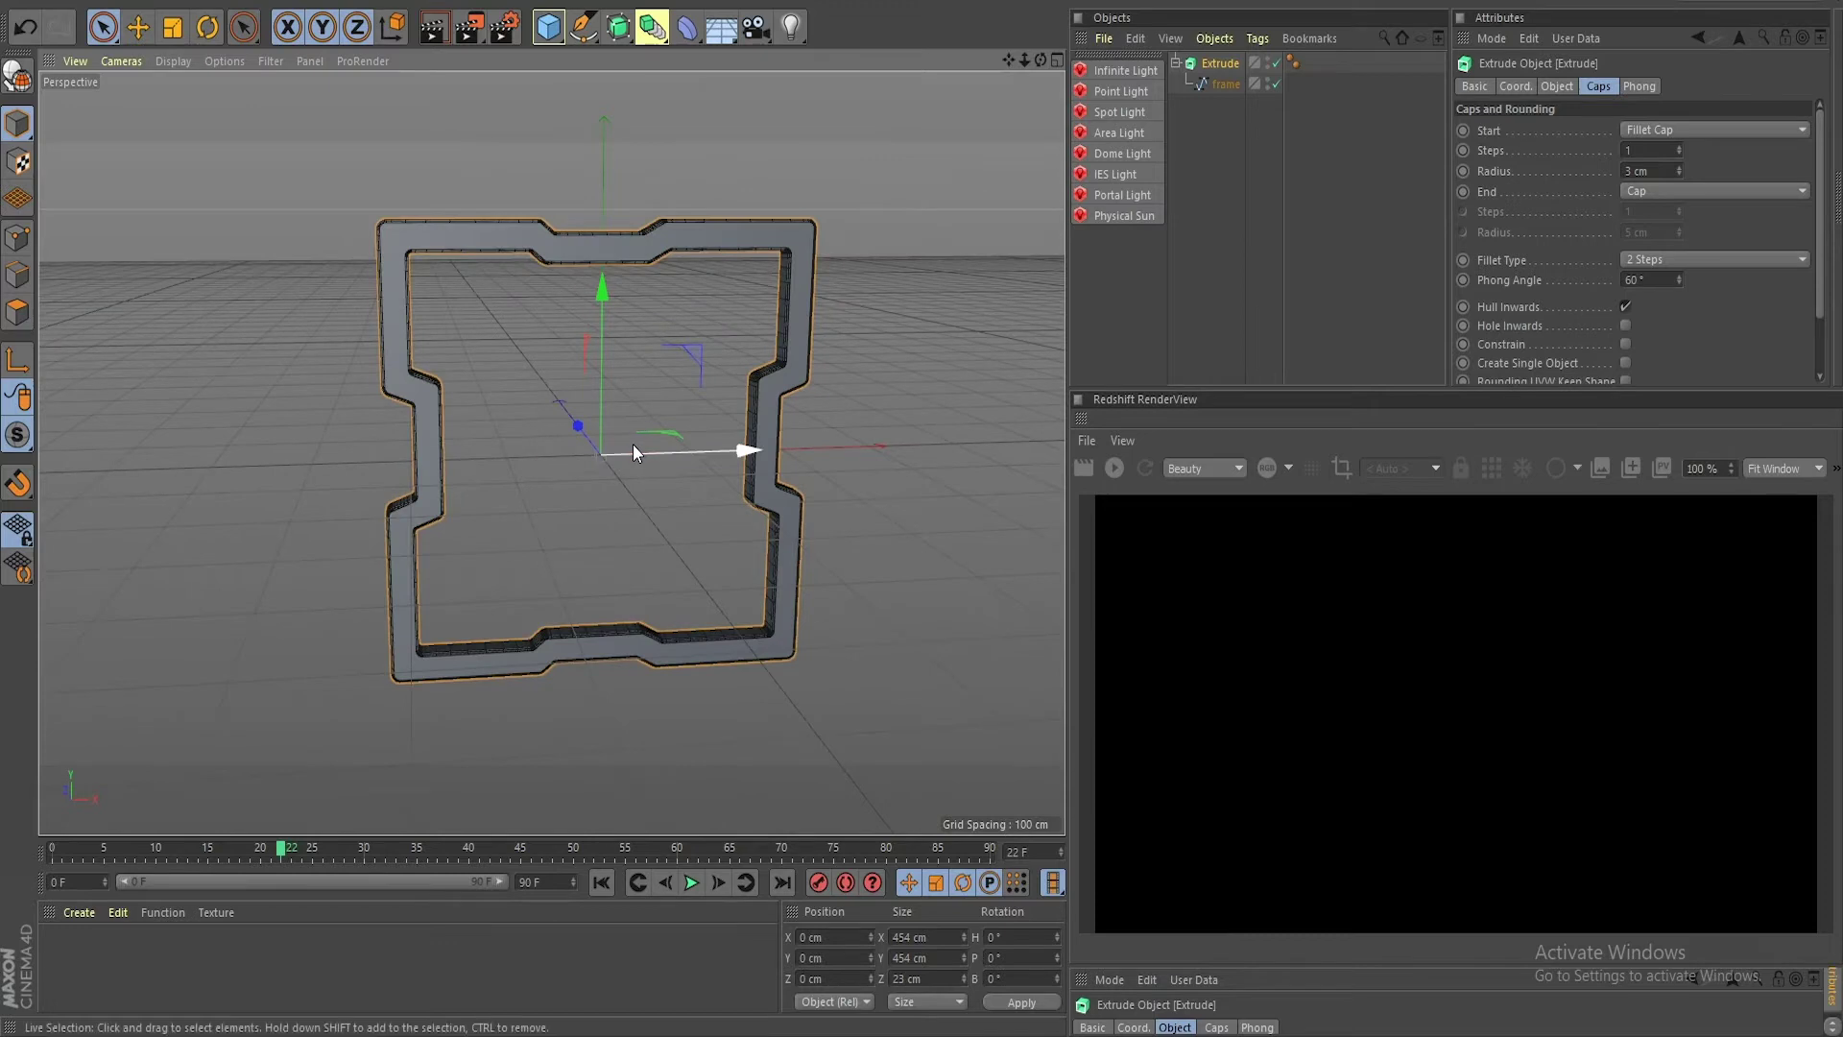
Step: Rename the Extrude object as frame
double_click(1220, 63)
type("fra")
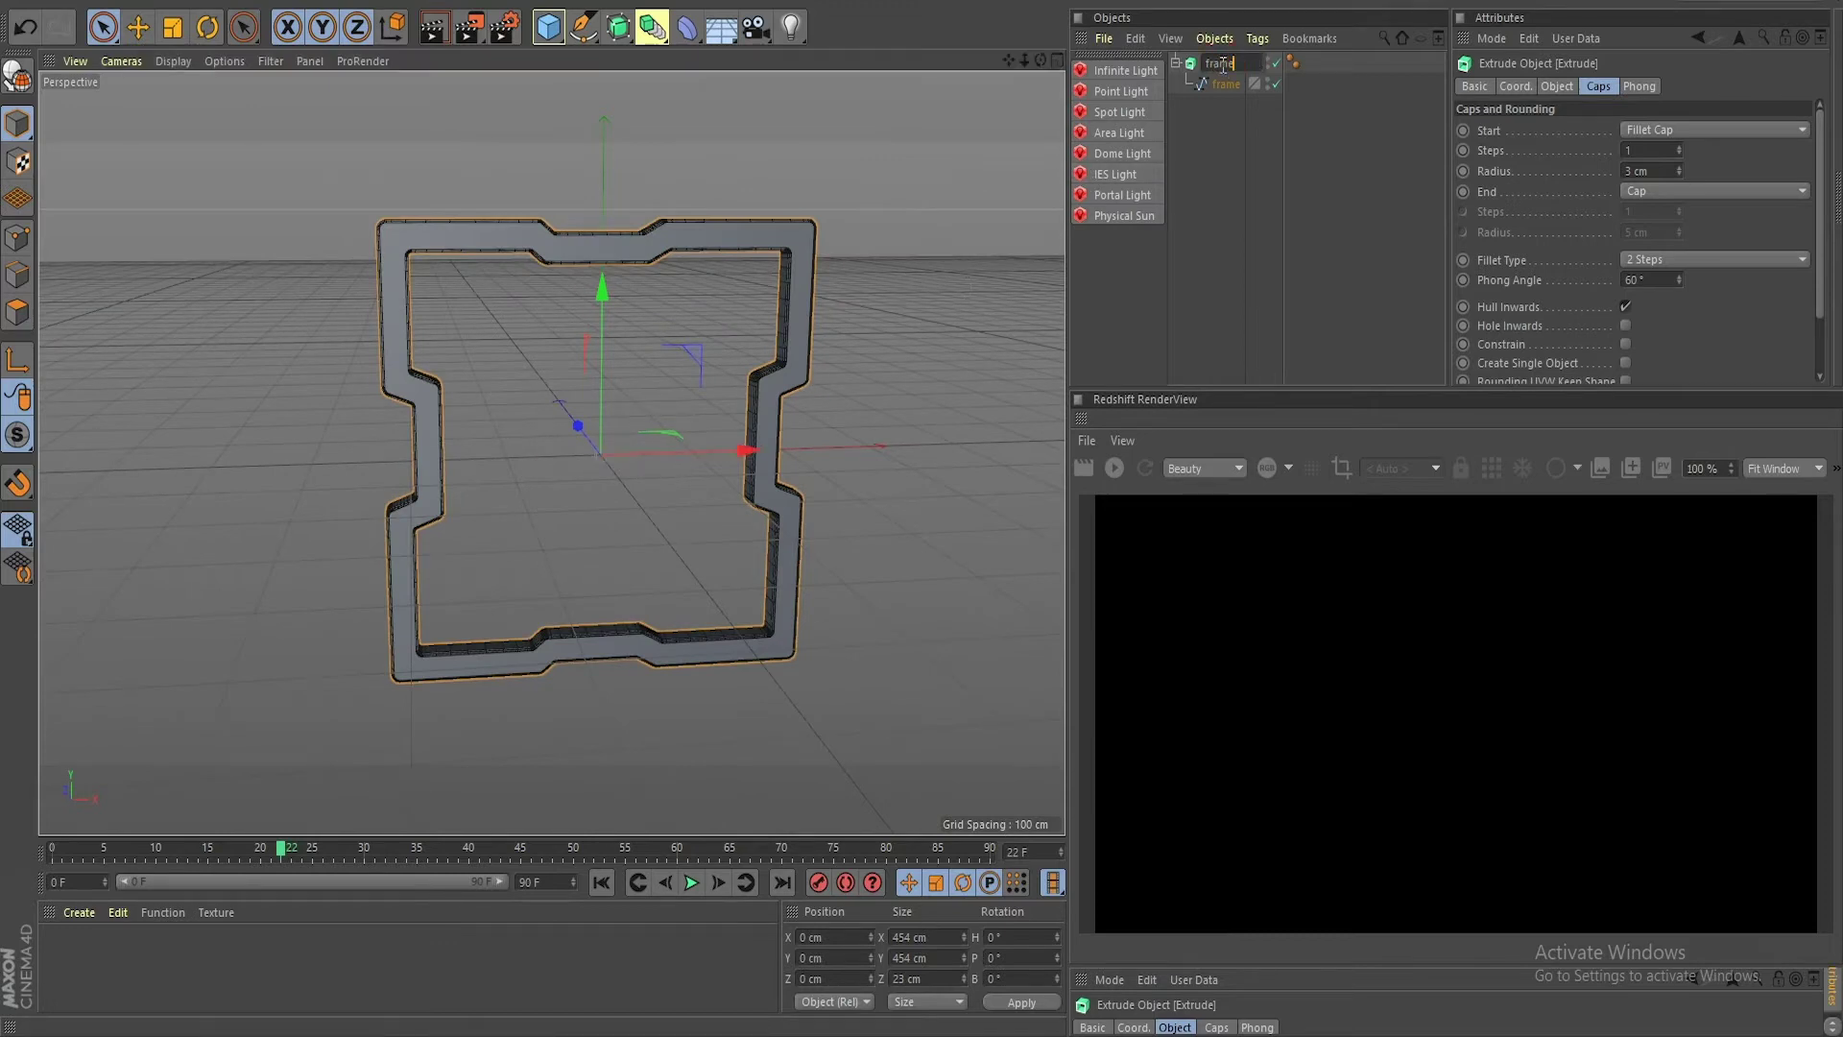
type("me")
key("Return")
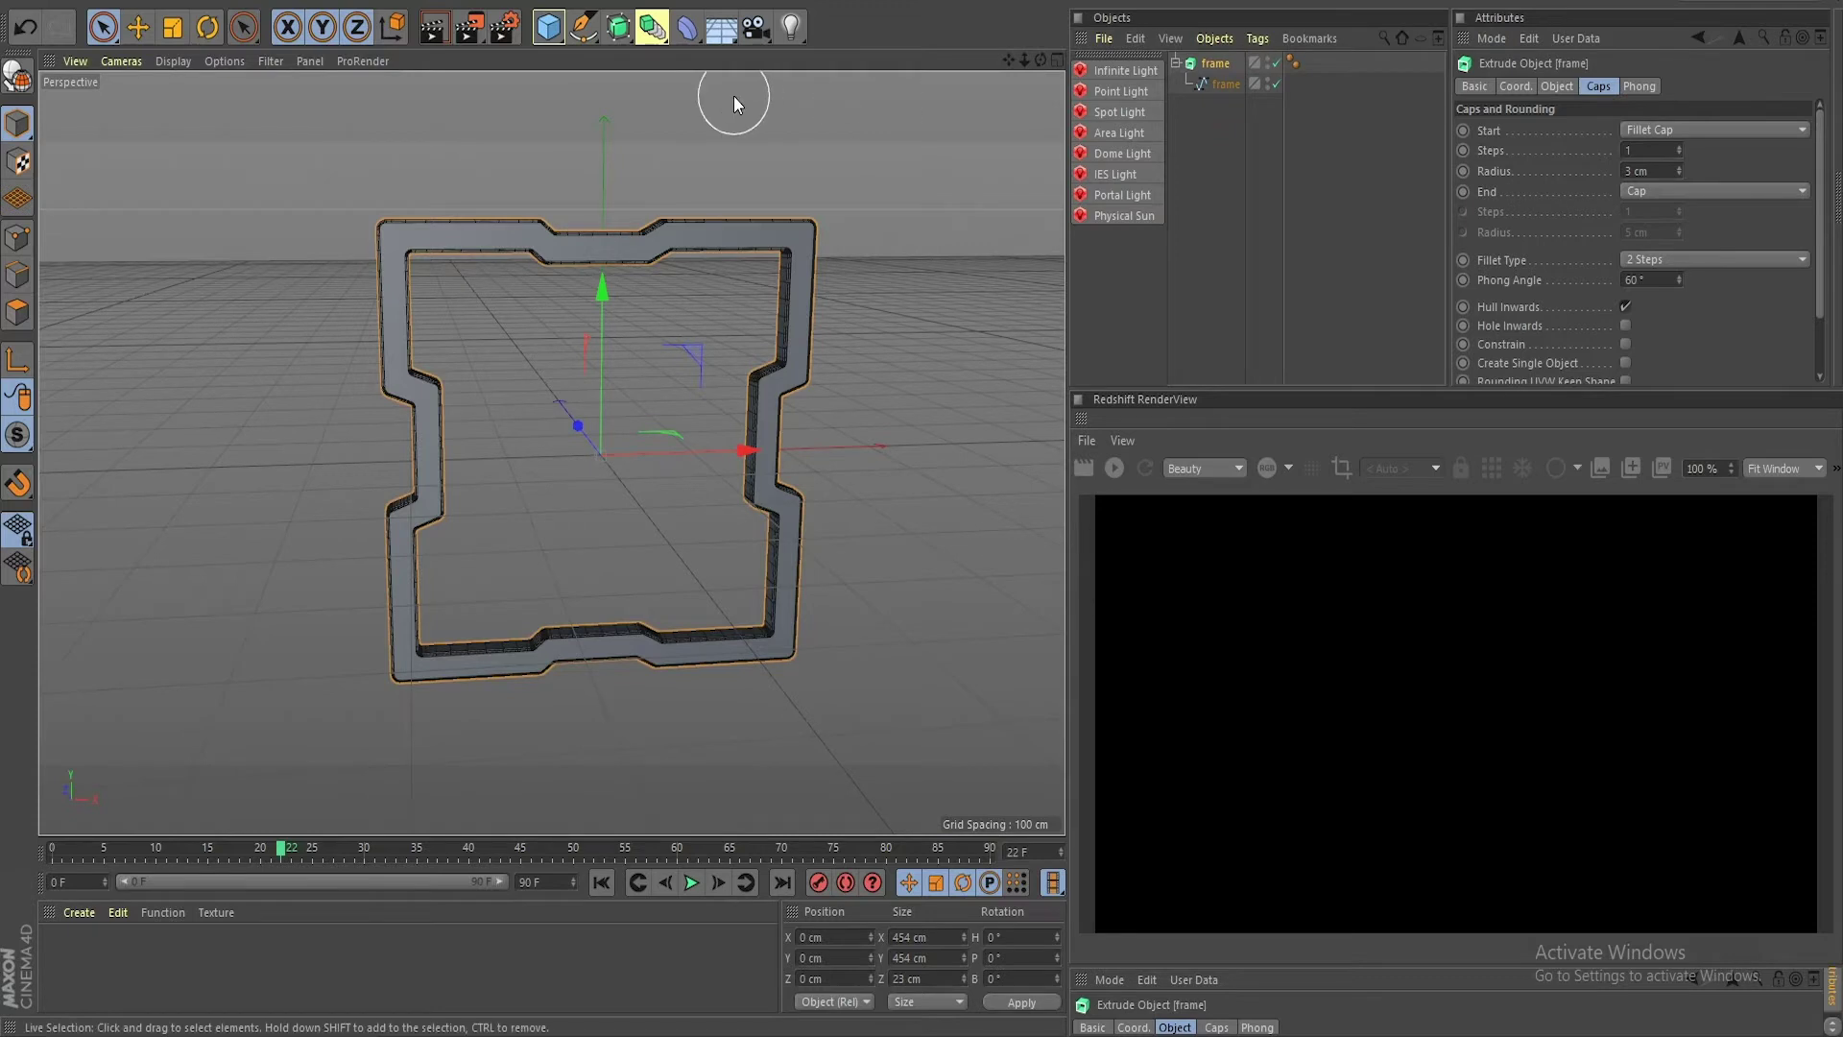
Step: Add a Text spline and move it in the front view to about X -54 cm, Y -67 cm
left_click(583, 26)
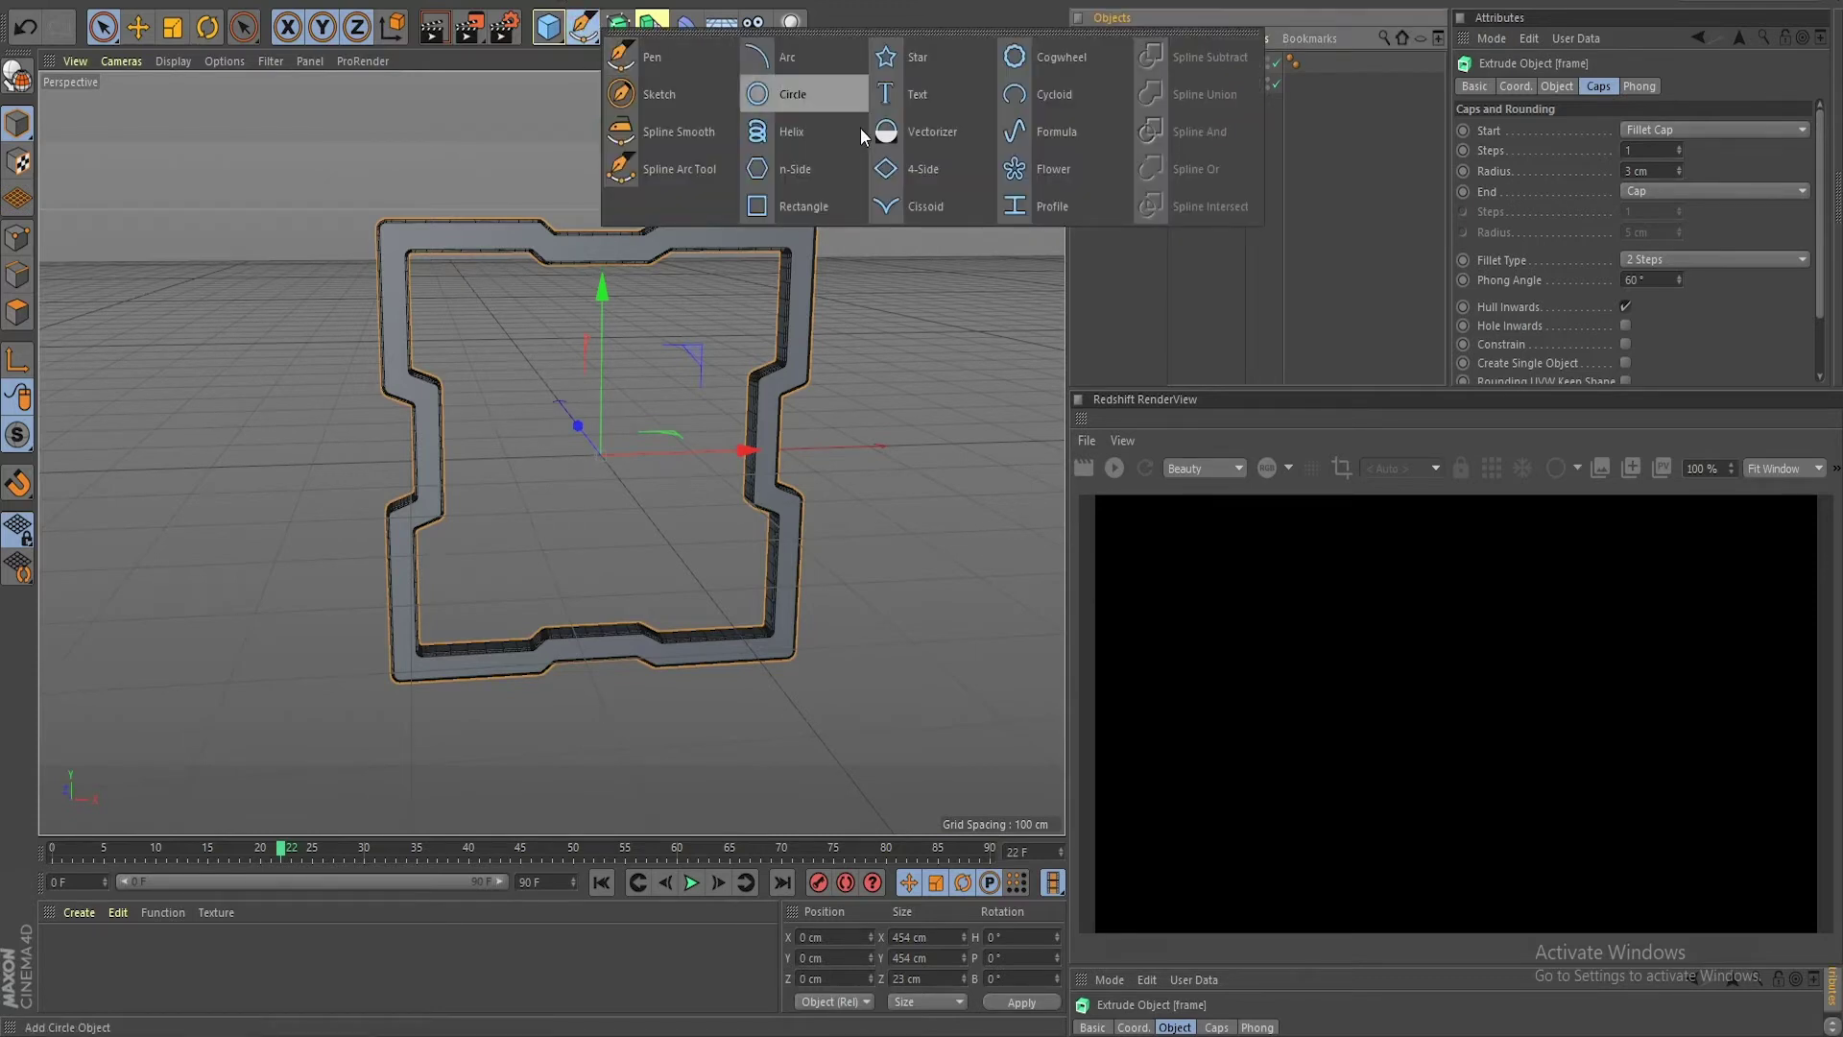
left_click(908, 96)
middle_click(672, 403)
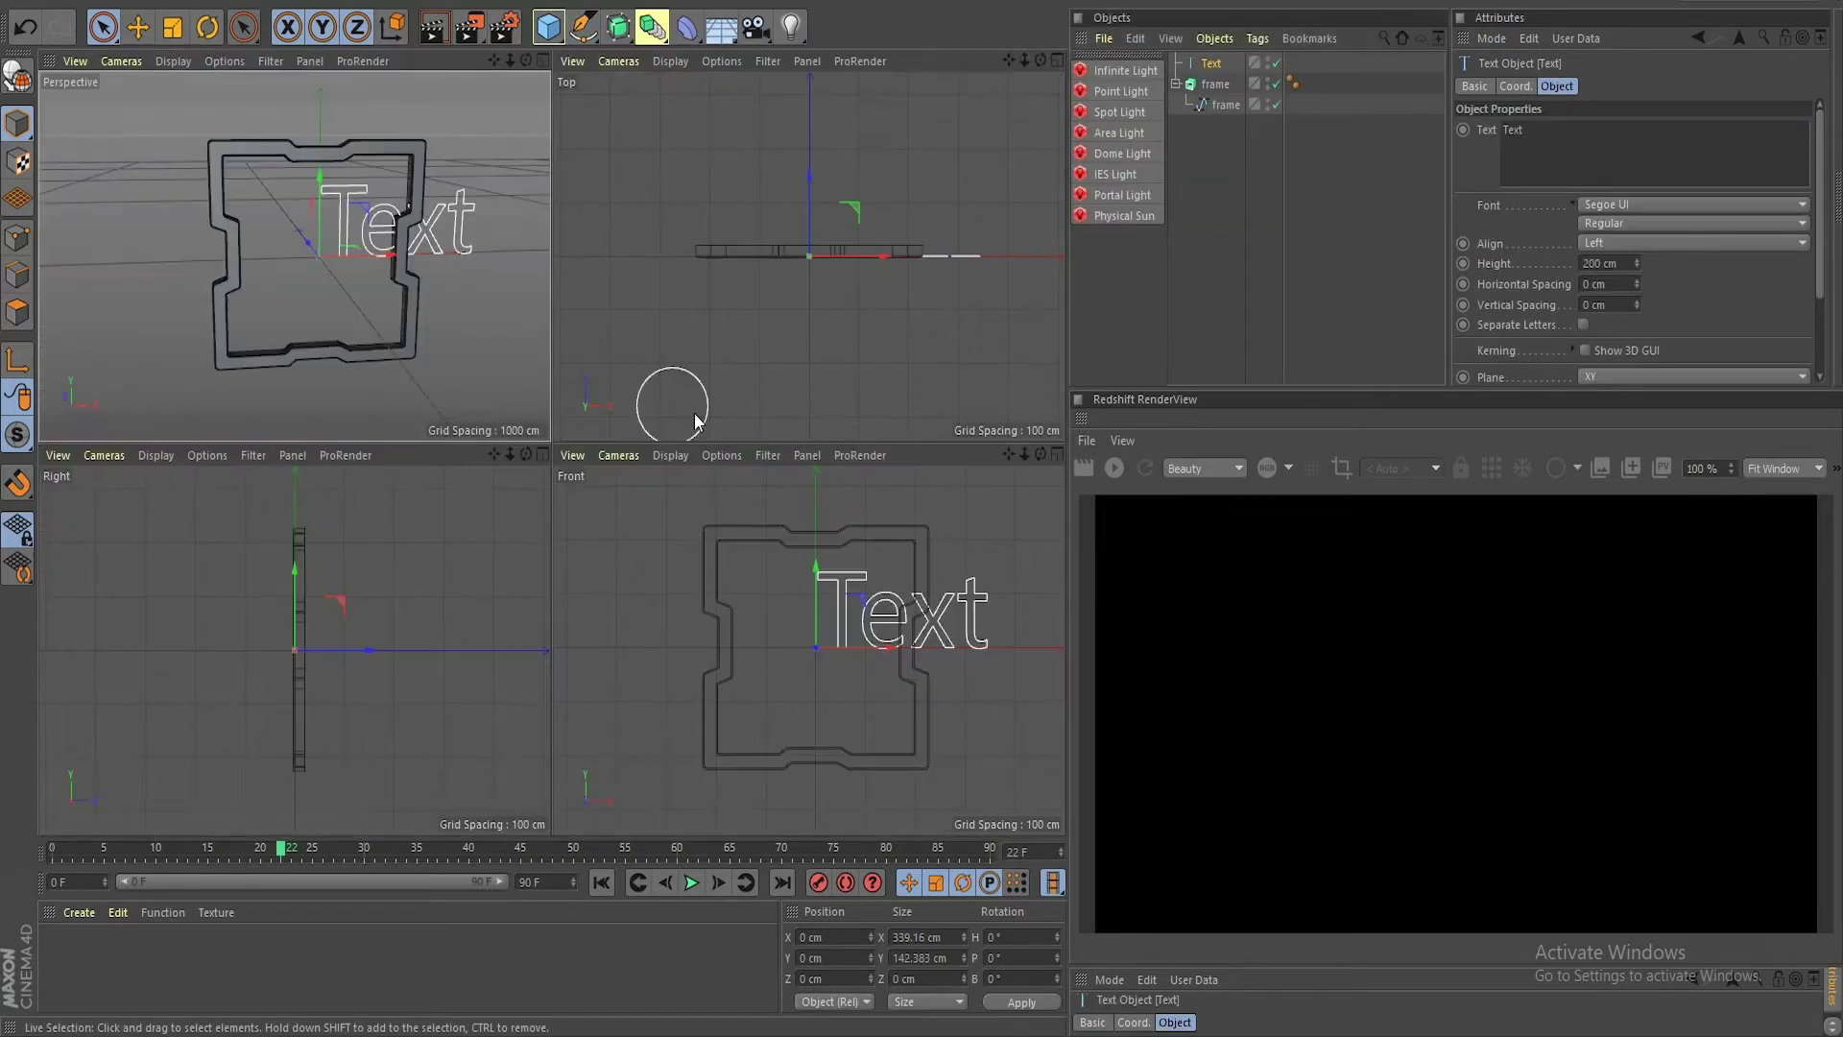
middle_click(861, 648)
scroll(806, 623, "up", 3)
scroll(700, 500, "down", 3)
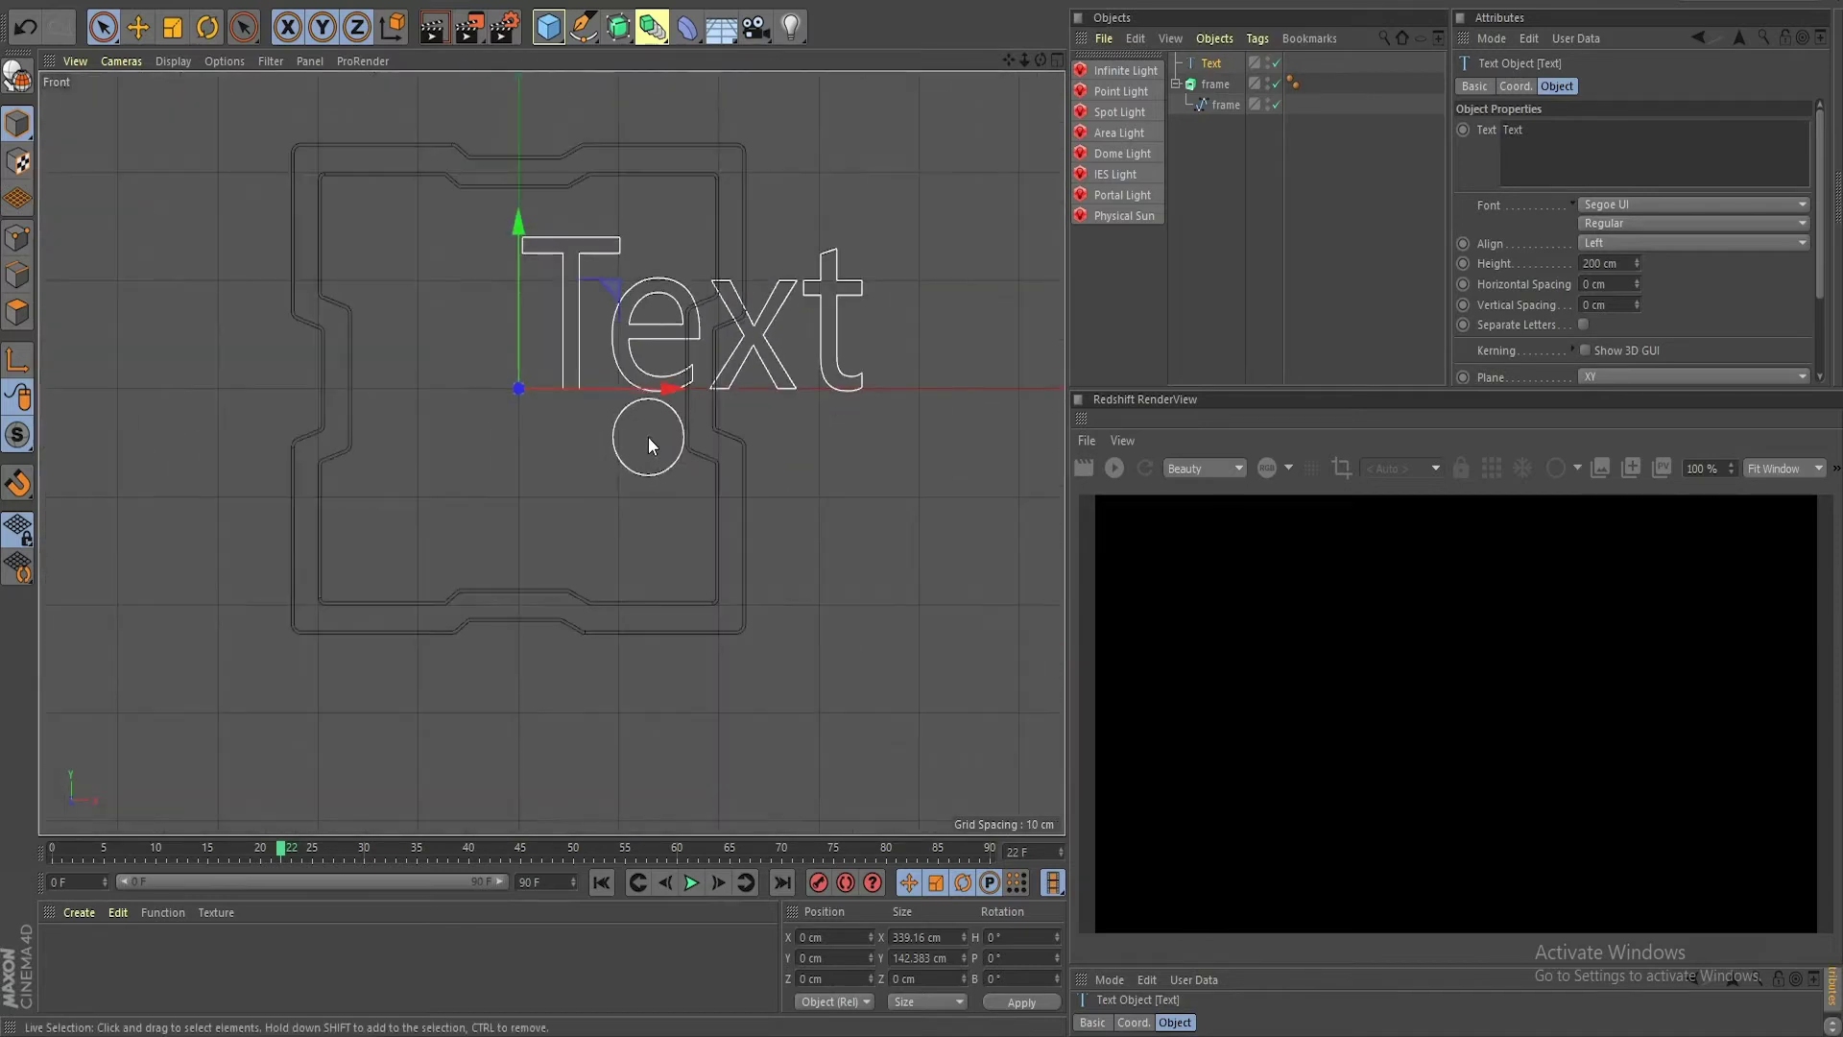
left_click_drag(615, 284, 557, 359)
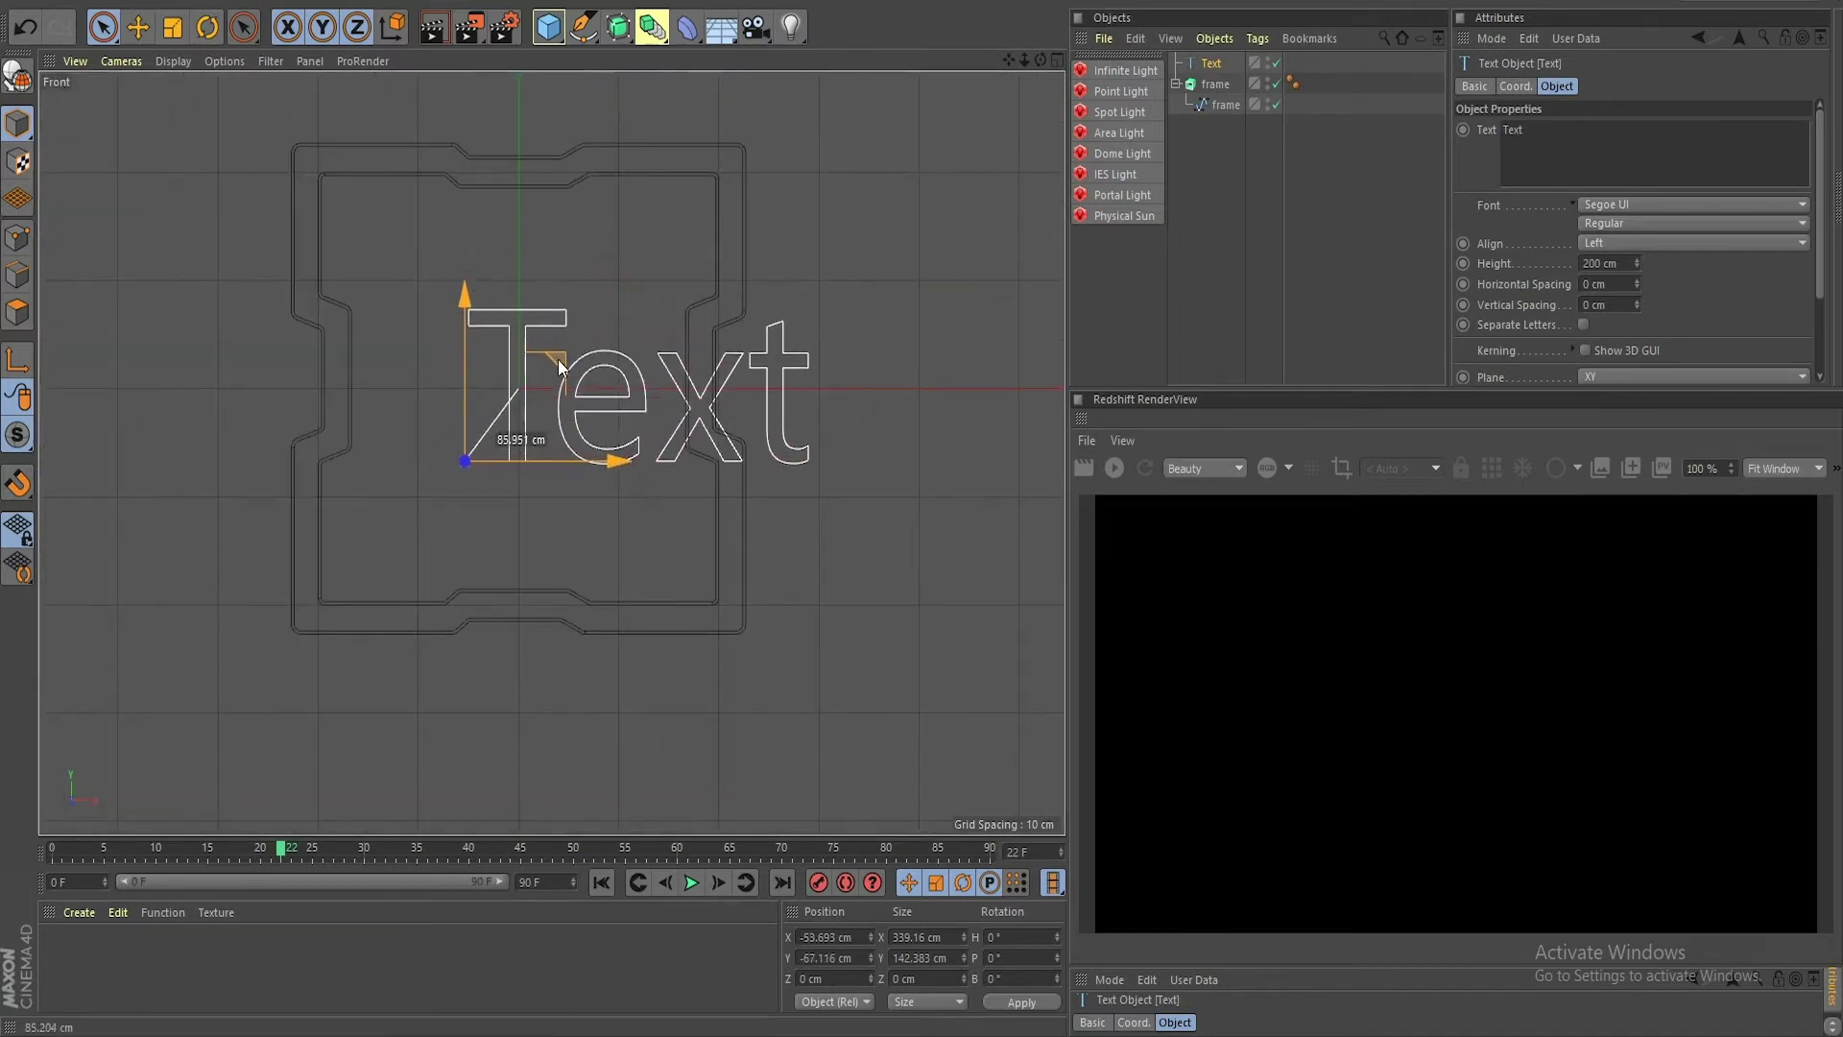
Step: Replace the Text spline's content with the letter X
left_click_drag(1540, 138, 1375, 170)
type("X")
left_click(1207, 70)
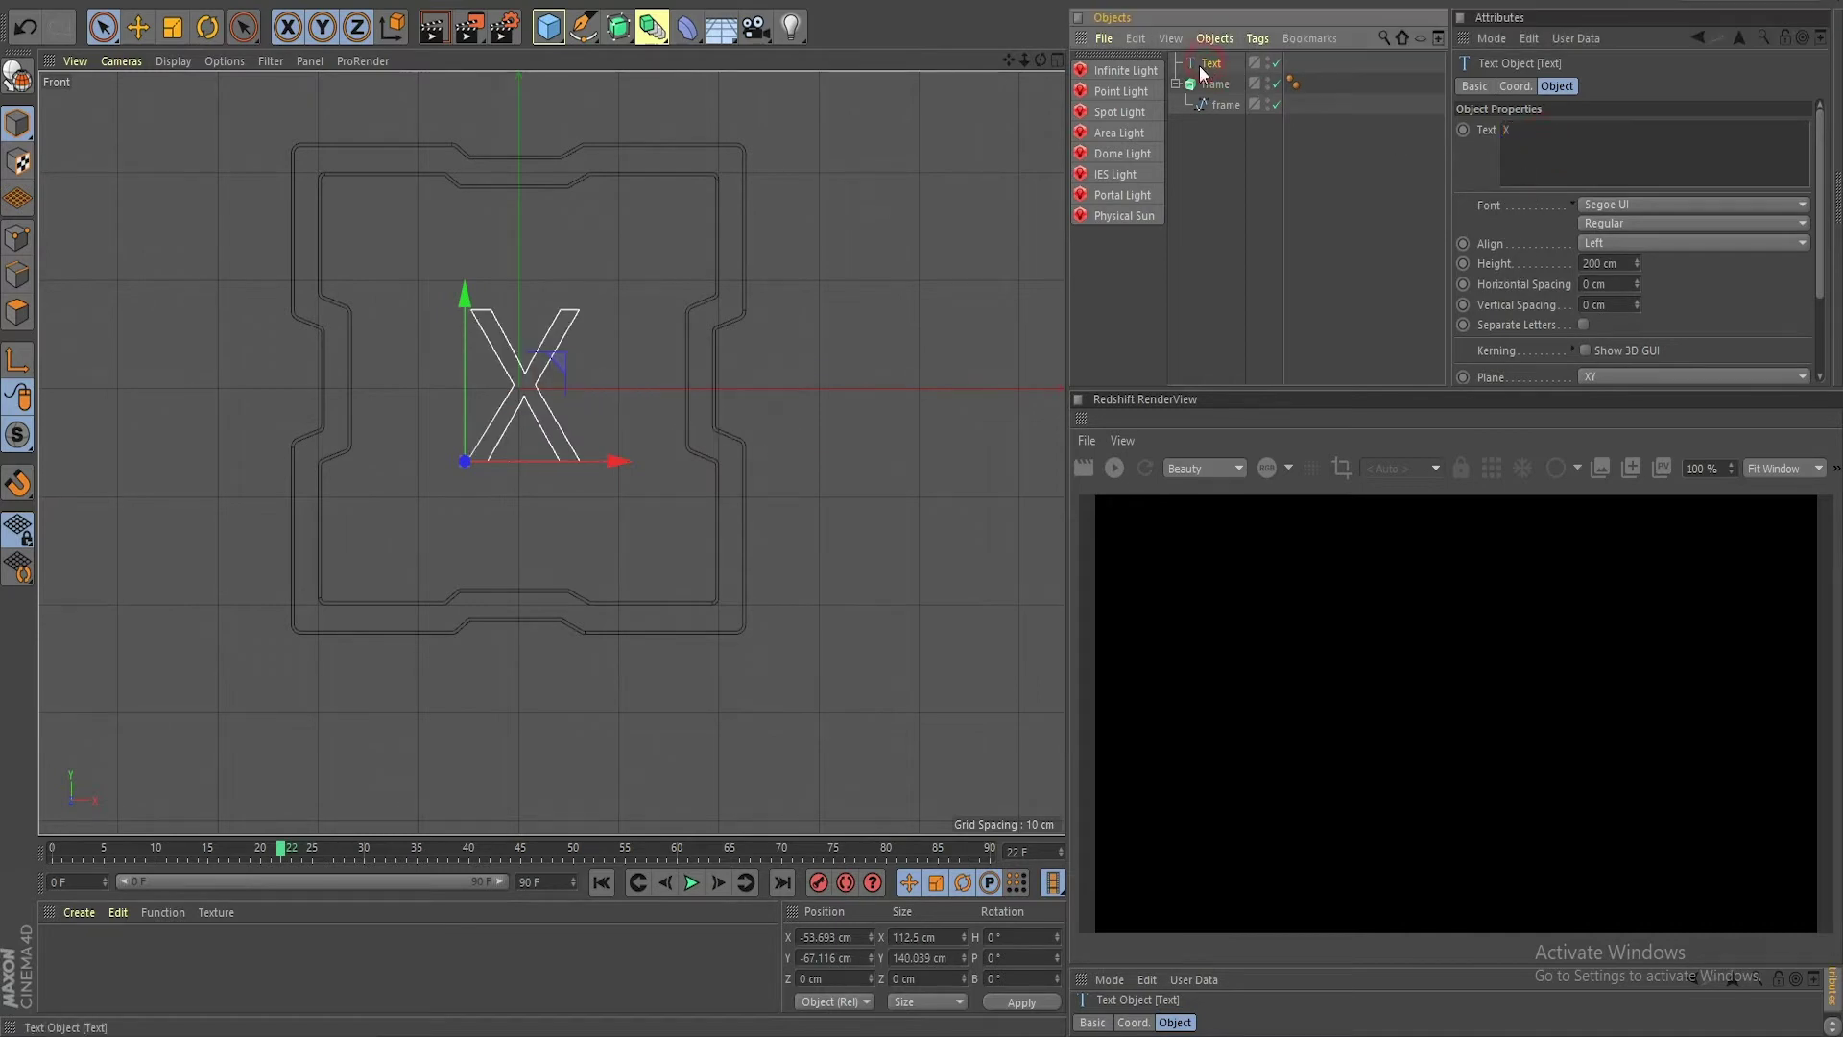
Step: Change the font of the X text to Lethal Injector Bold
left_click(1643, 203)
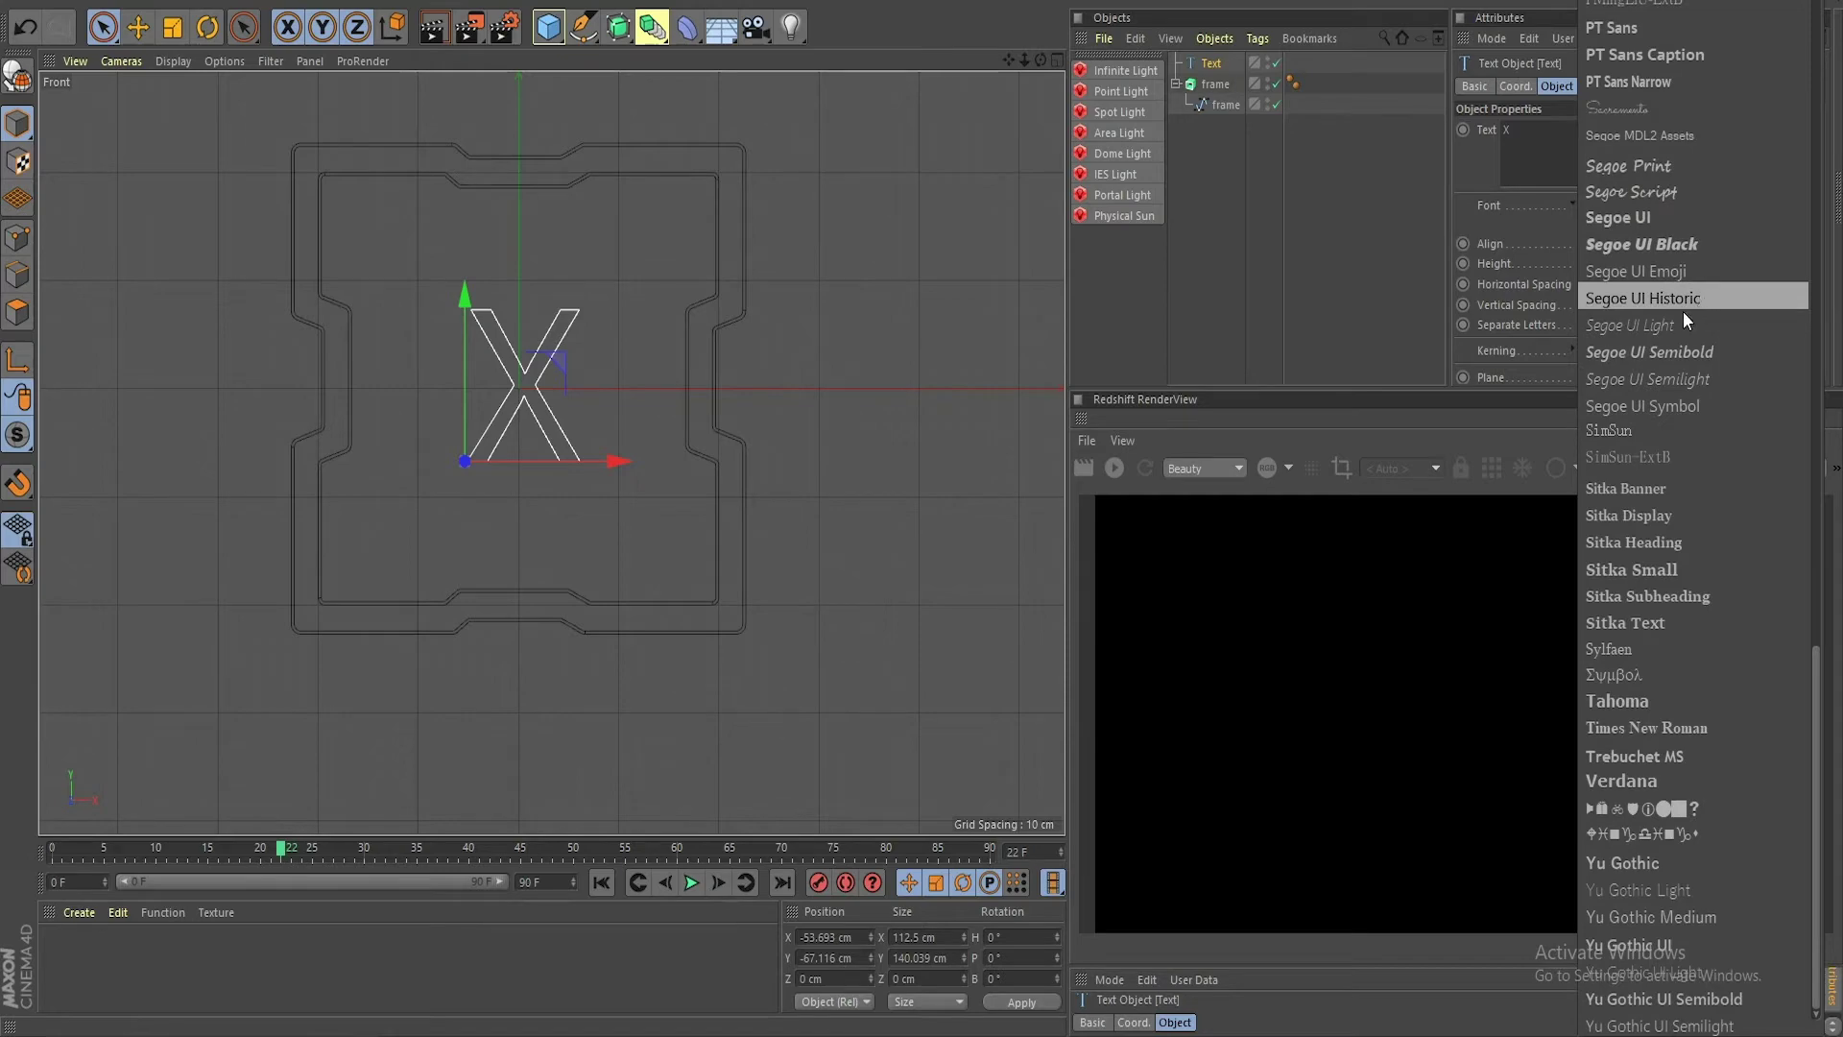
scroll(1672, 471, "up", 20)
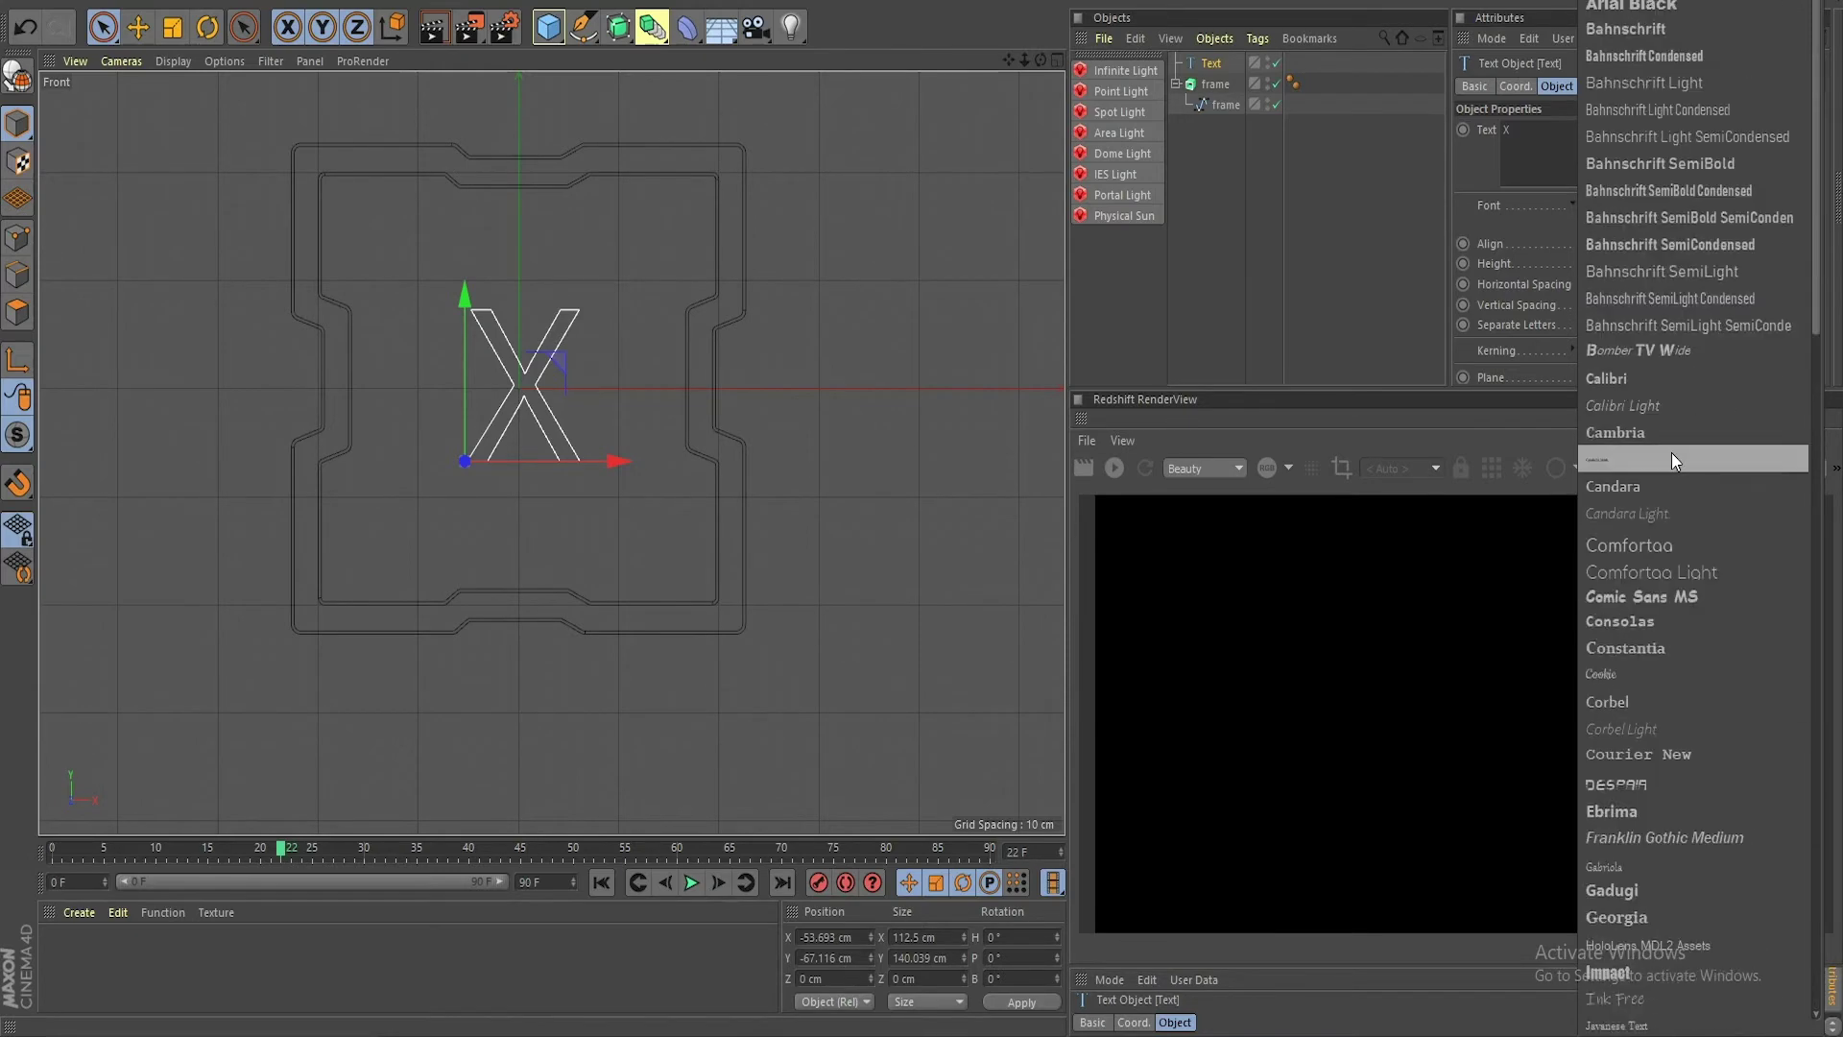
scroll(1685, 613, "down", 3)
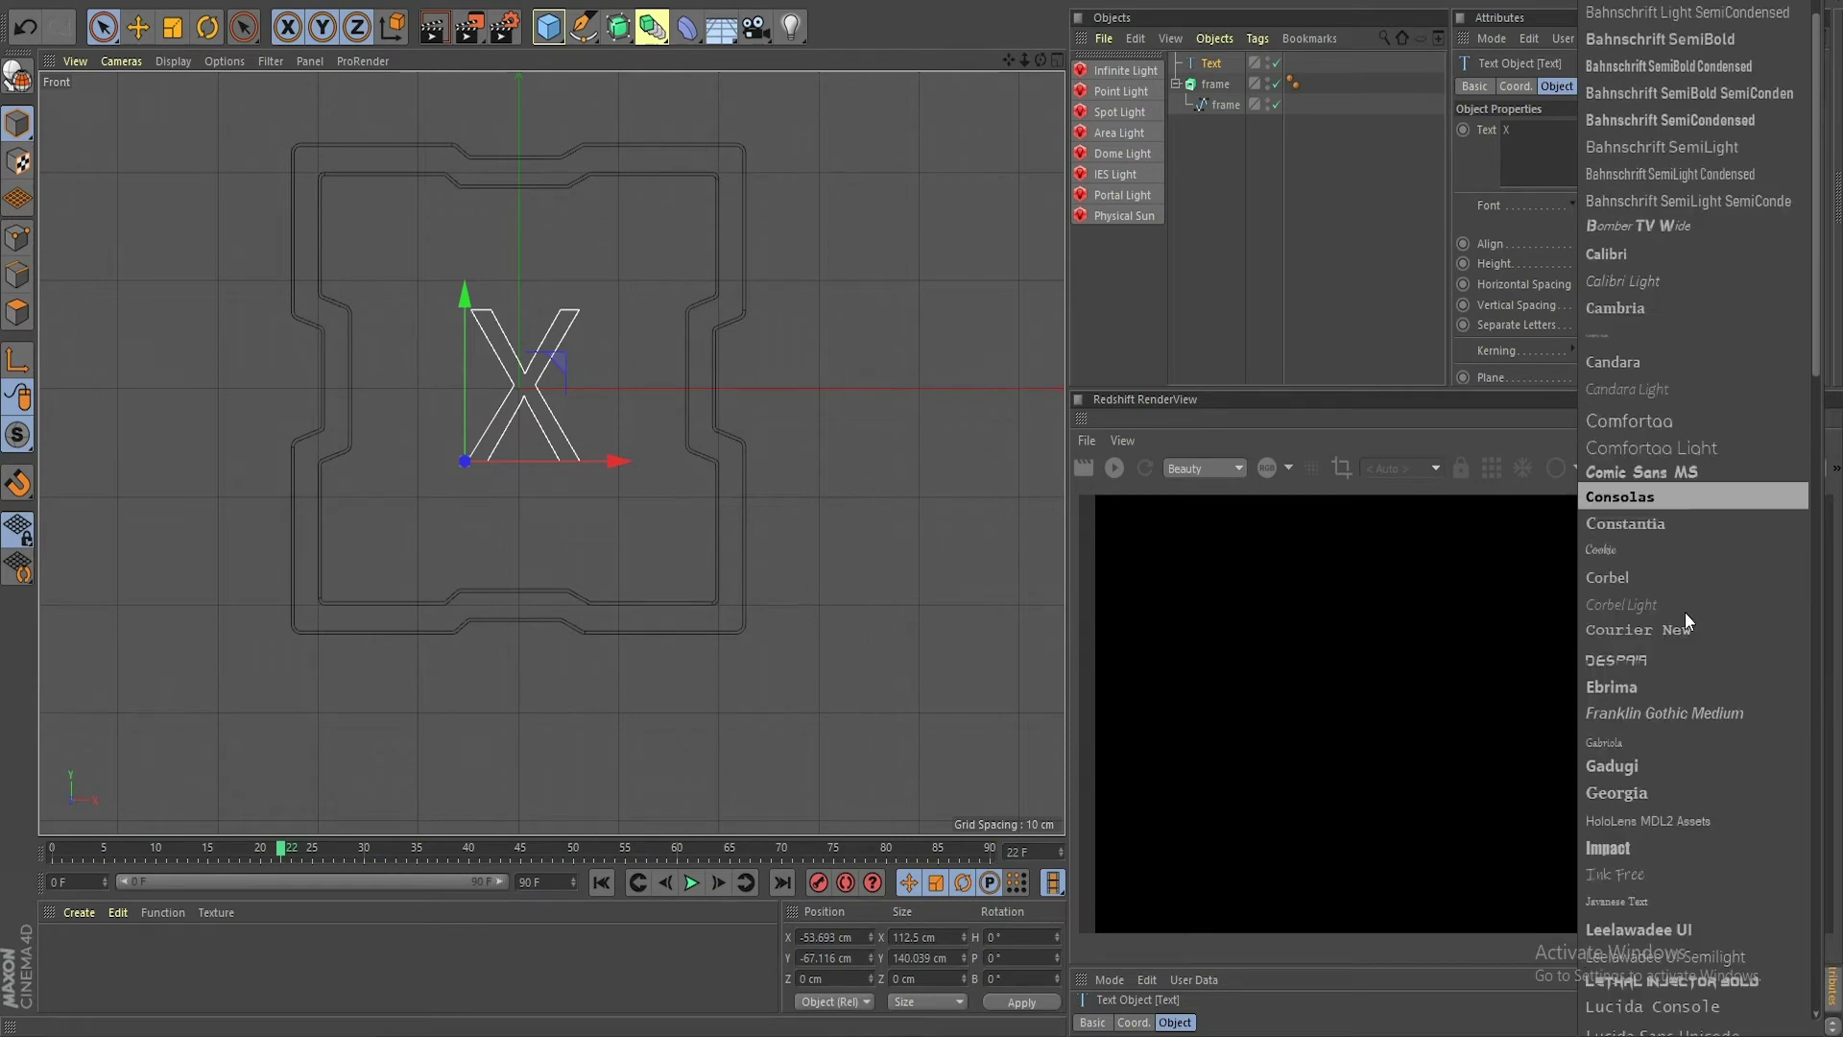
scroll(1680, 607, "down", 5)
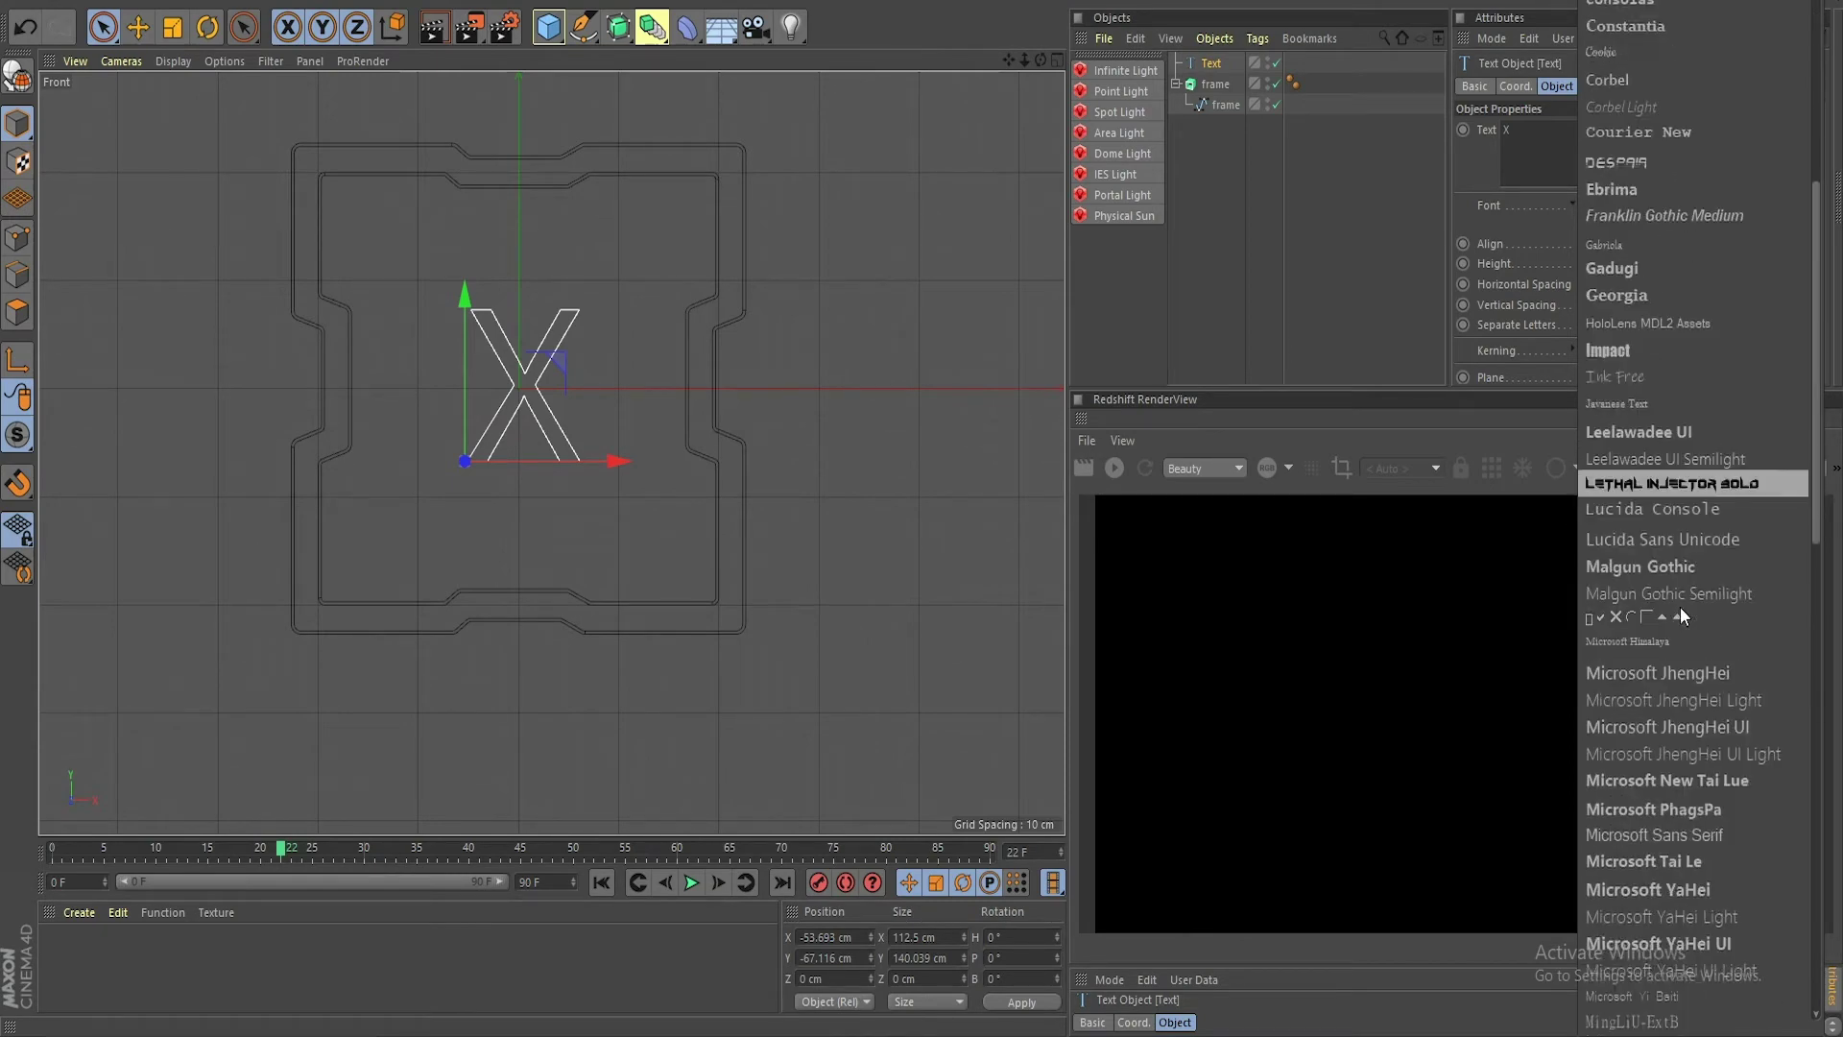
scroll(1674, 681, "down", 7)
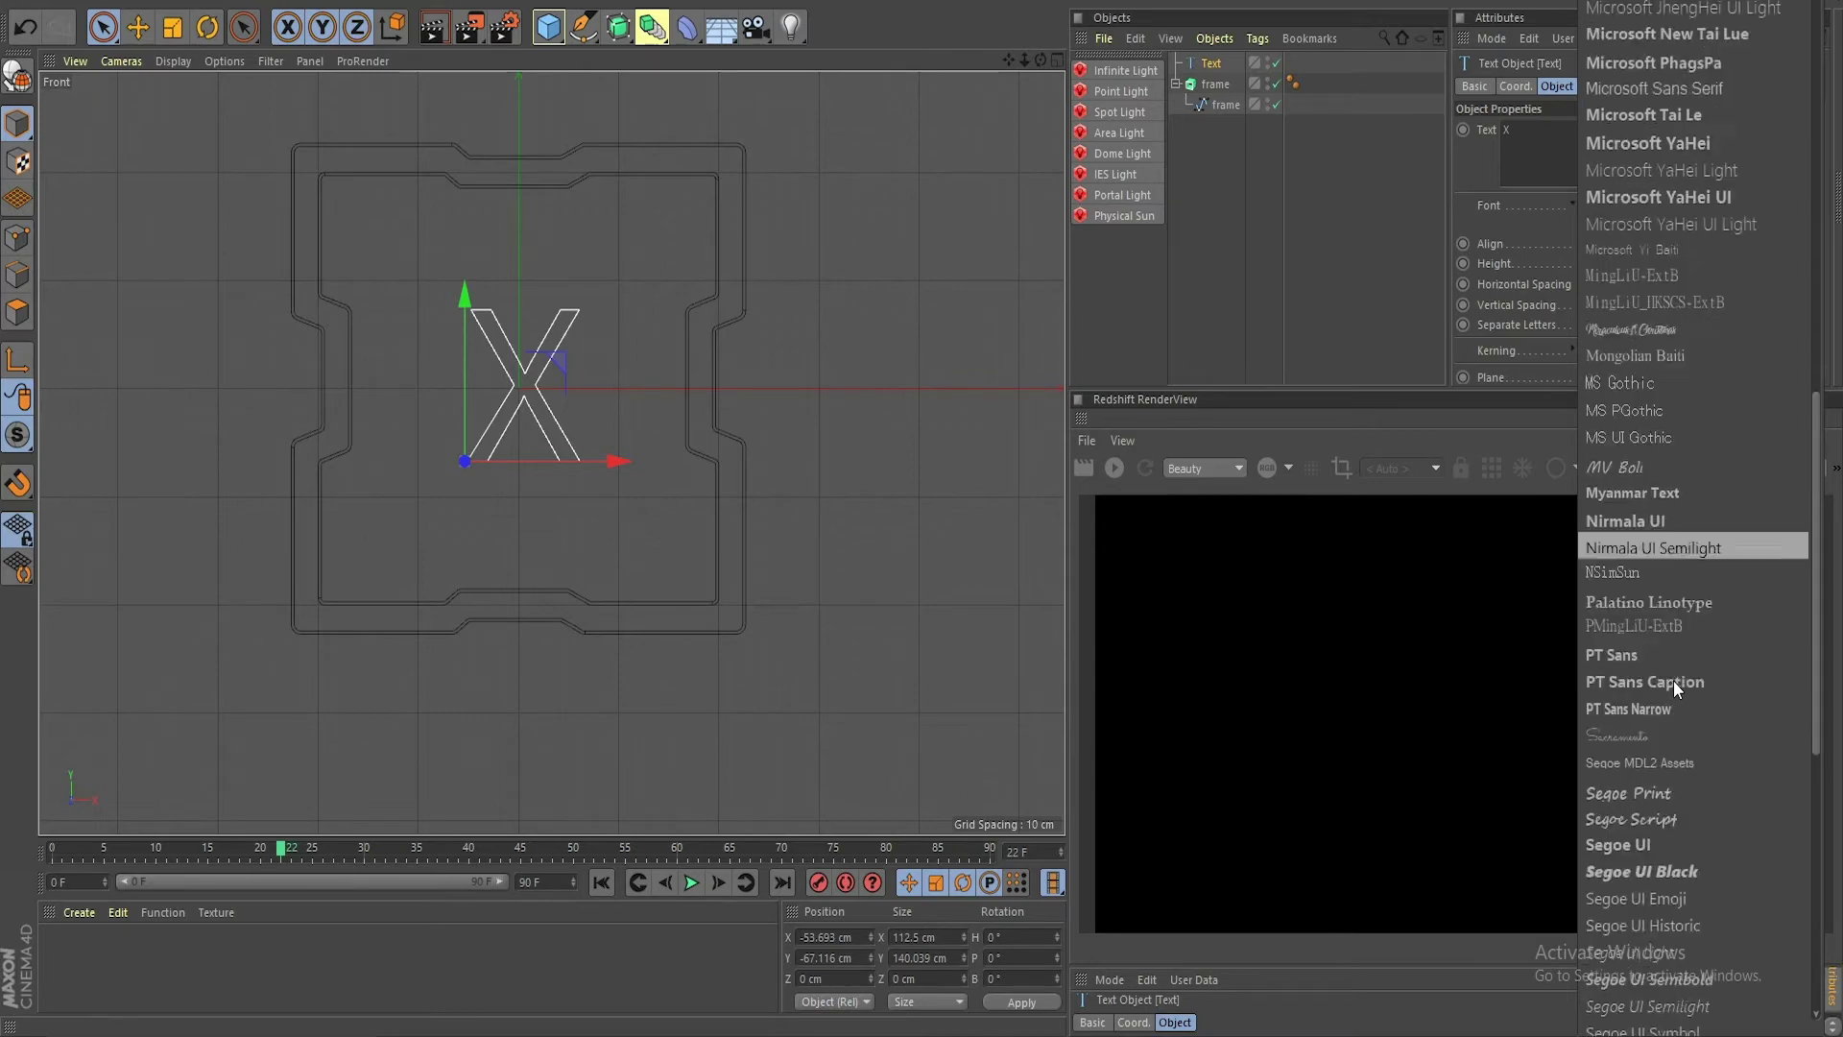
scroll(1674, 679, "down", 1)
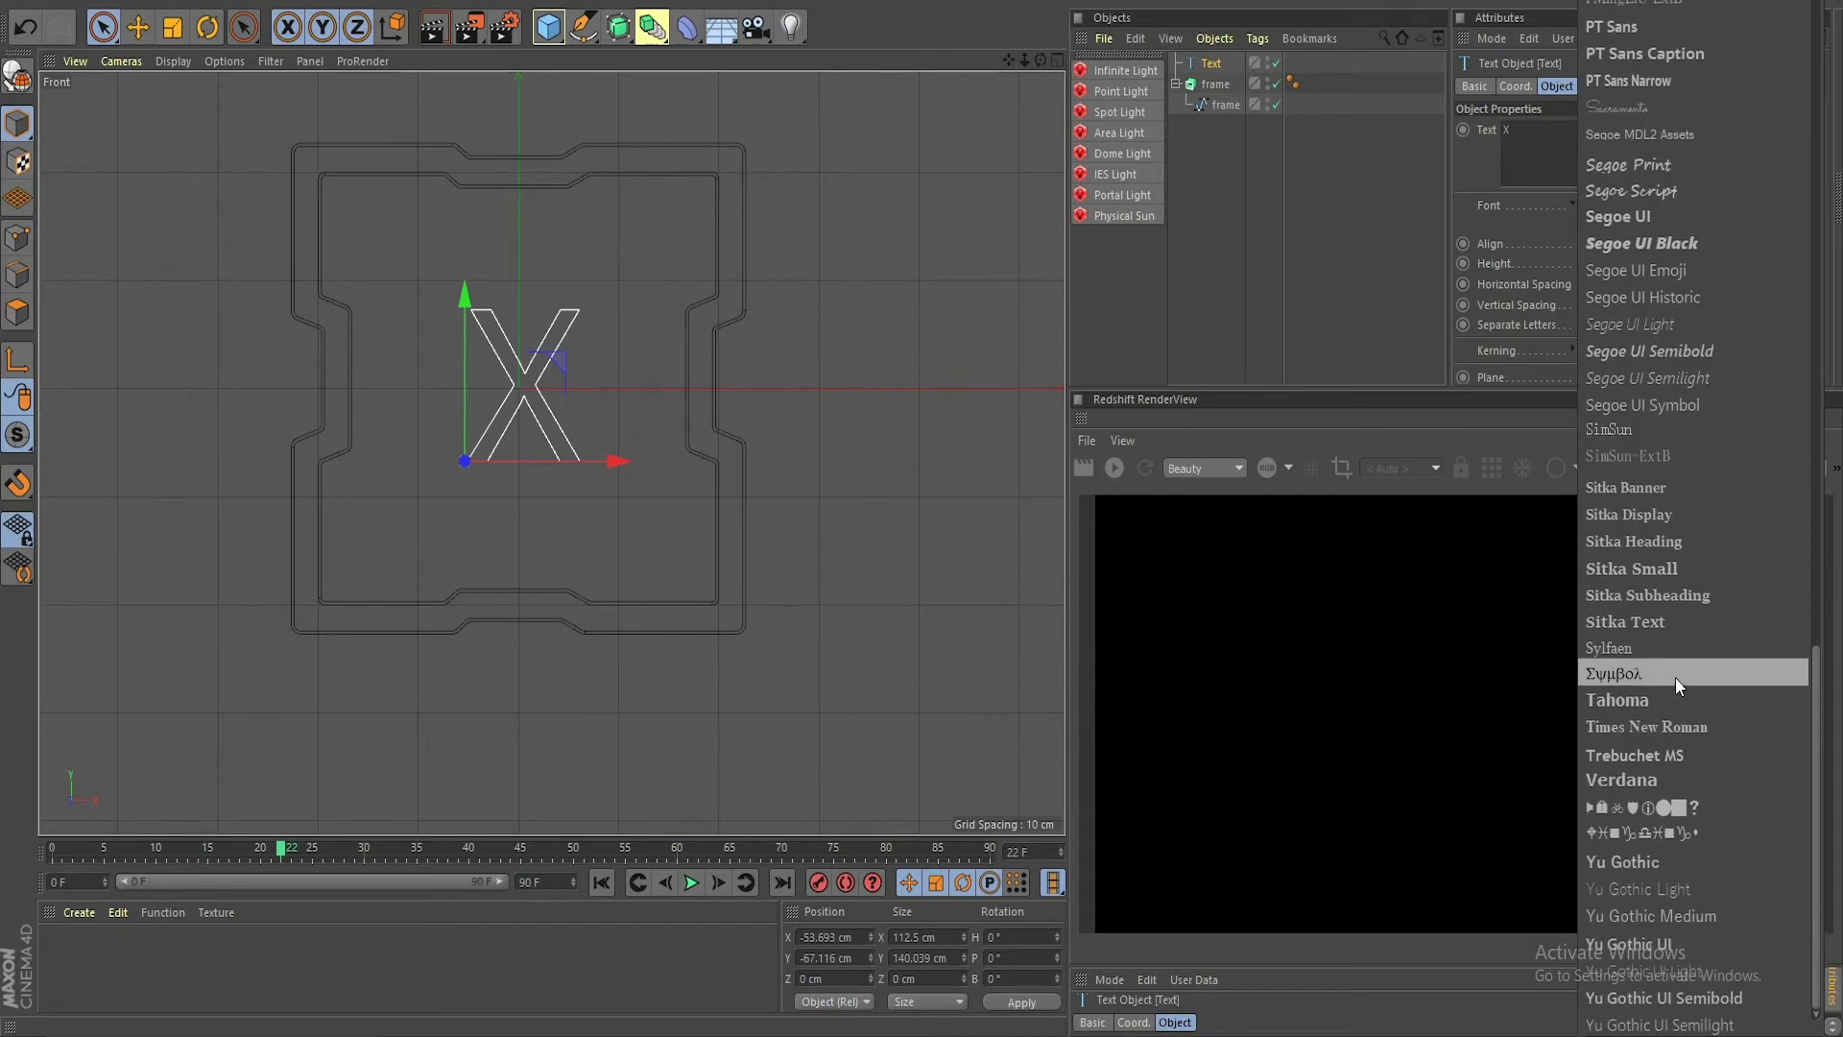
scroll(1673, 665, "up", 16)
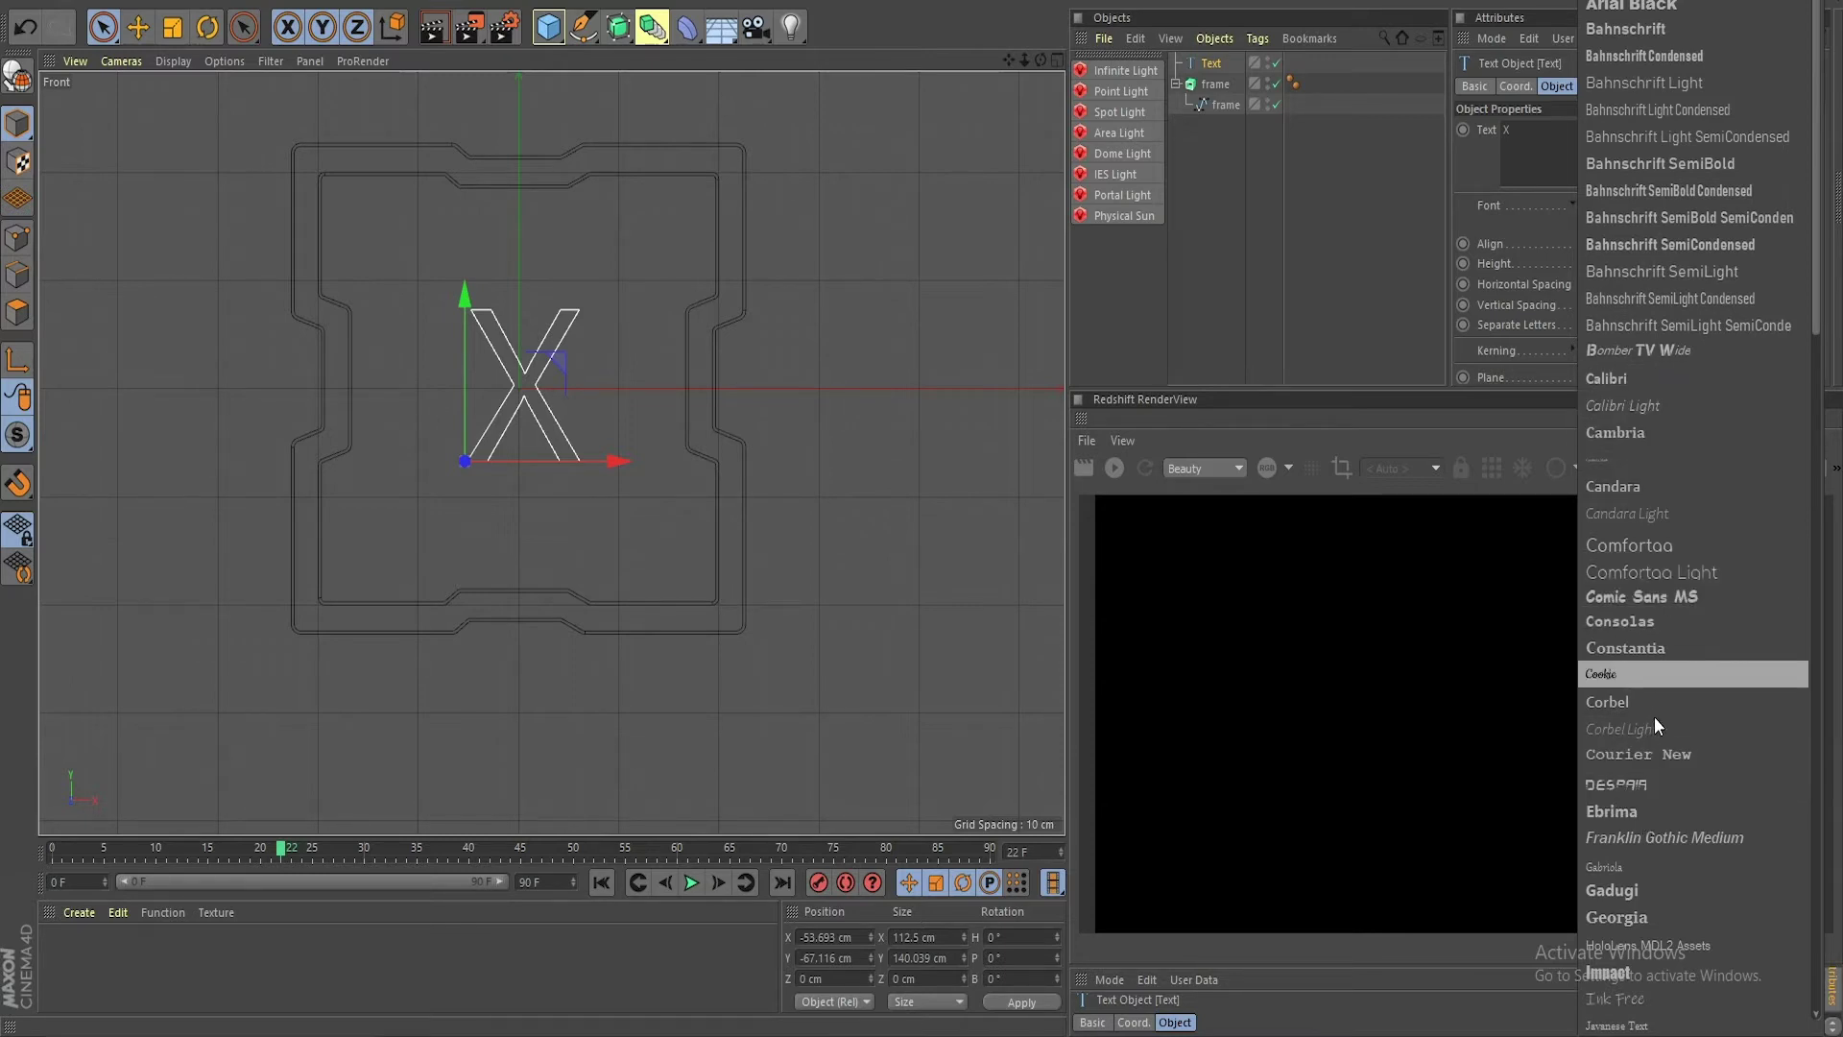
scroll(1665, 751, "down", 1)
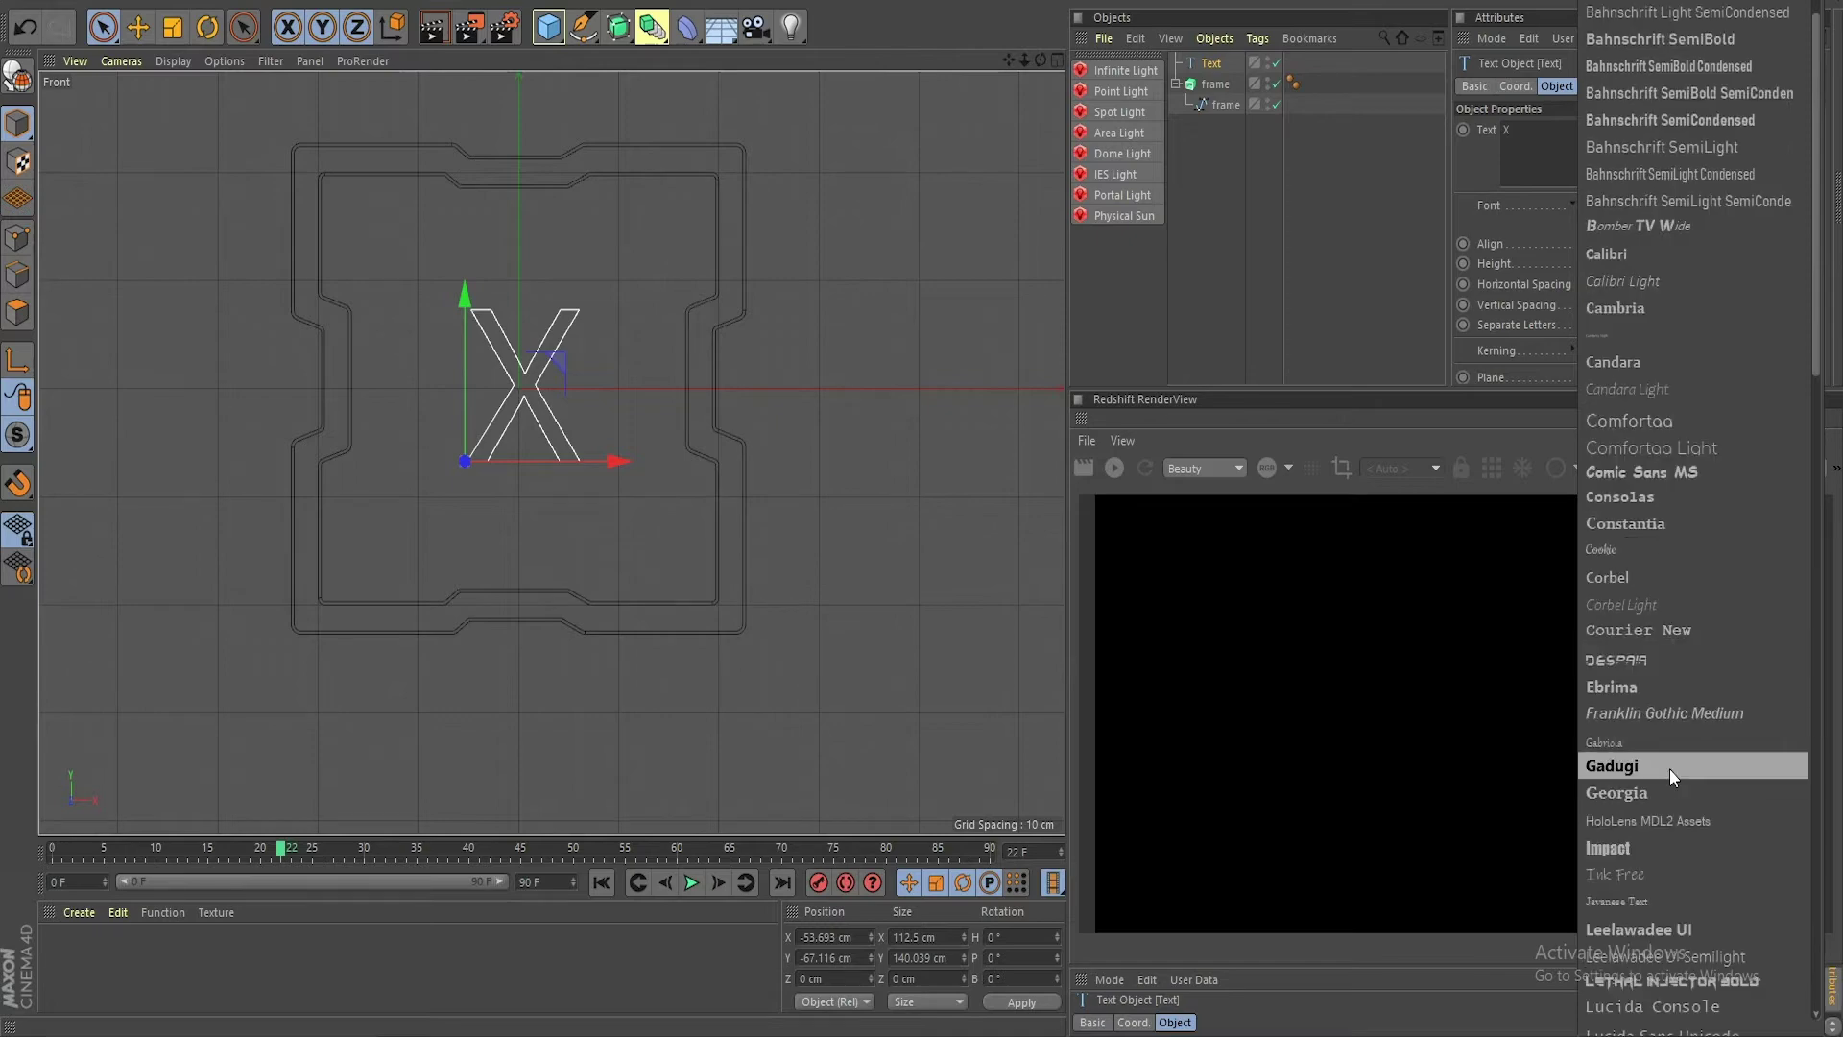
scroll(1672, 787, "down", 2)
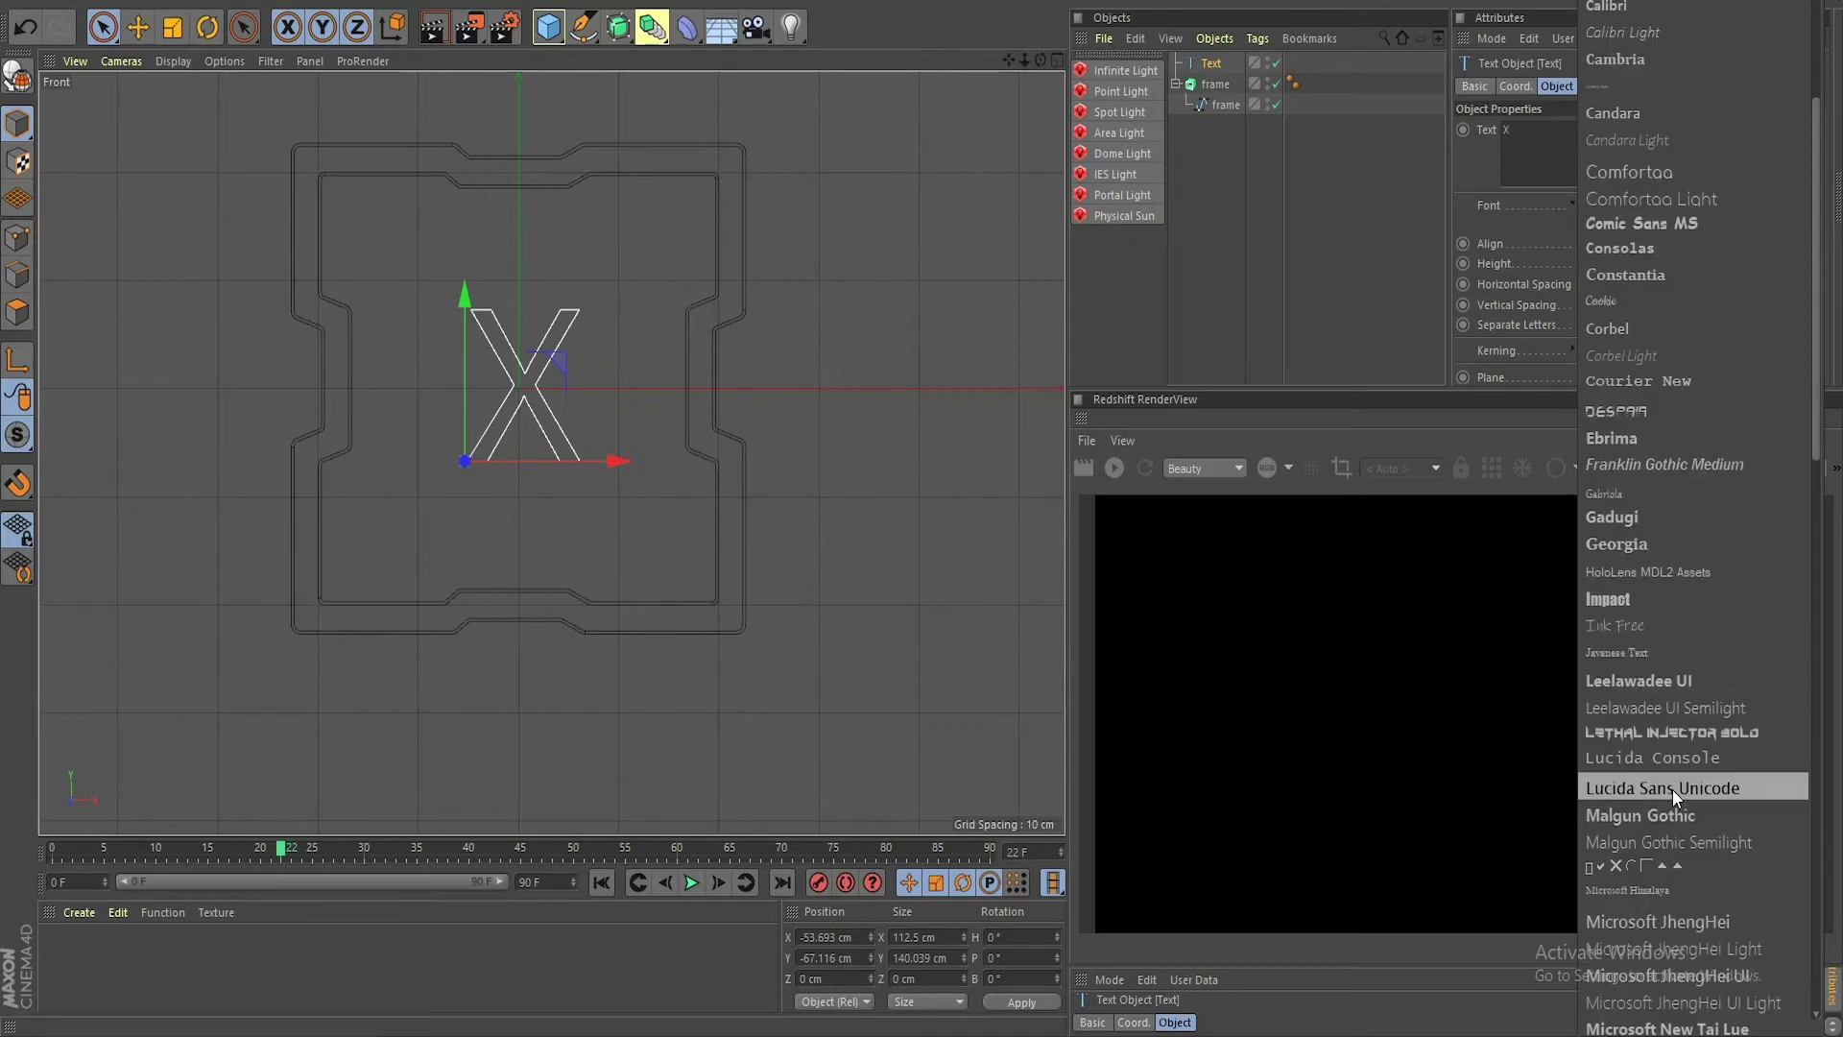
left_click(1681, 734)
scroll(388, 401, "up", 3)
scroll(714, 476, "down", 2)
scroll(620, 449, "up", 5)
scroll(620, 450, "down", 2)
scroll(723, 428, "down", 6)
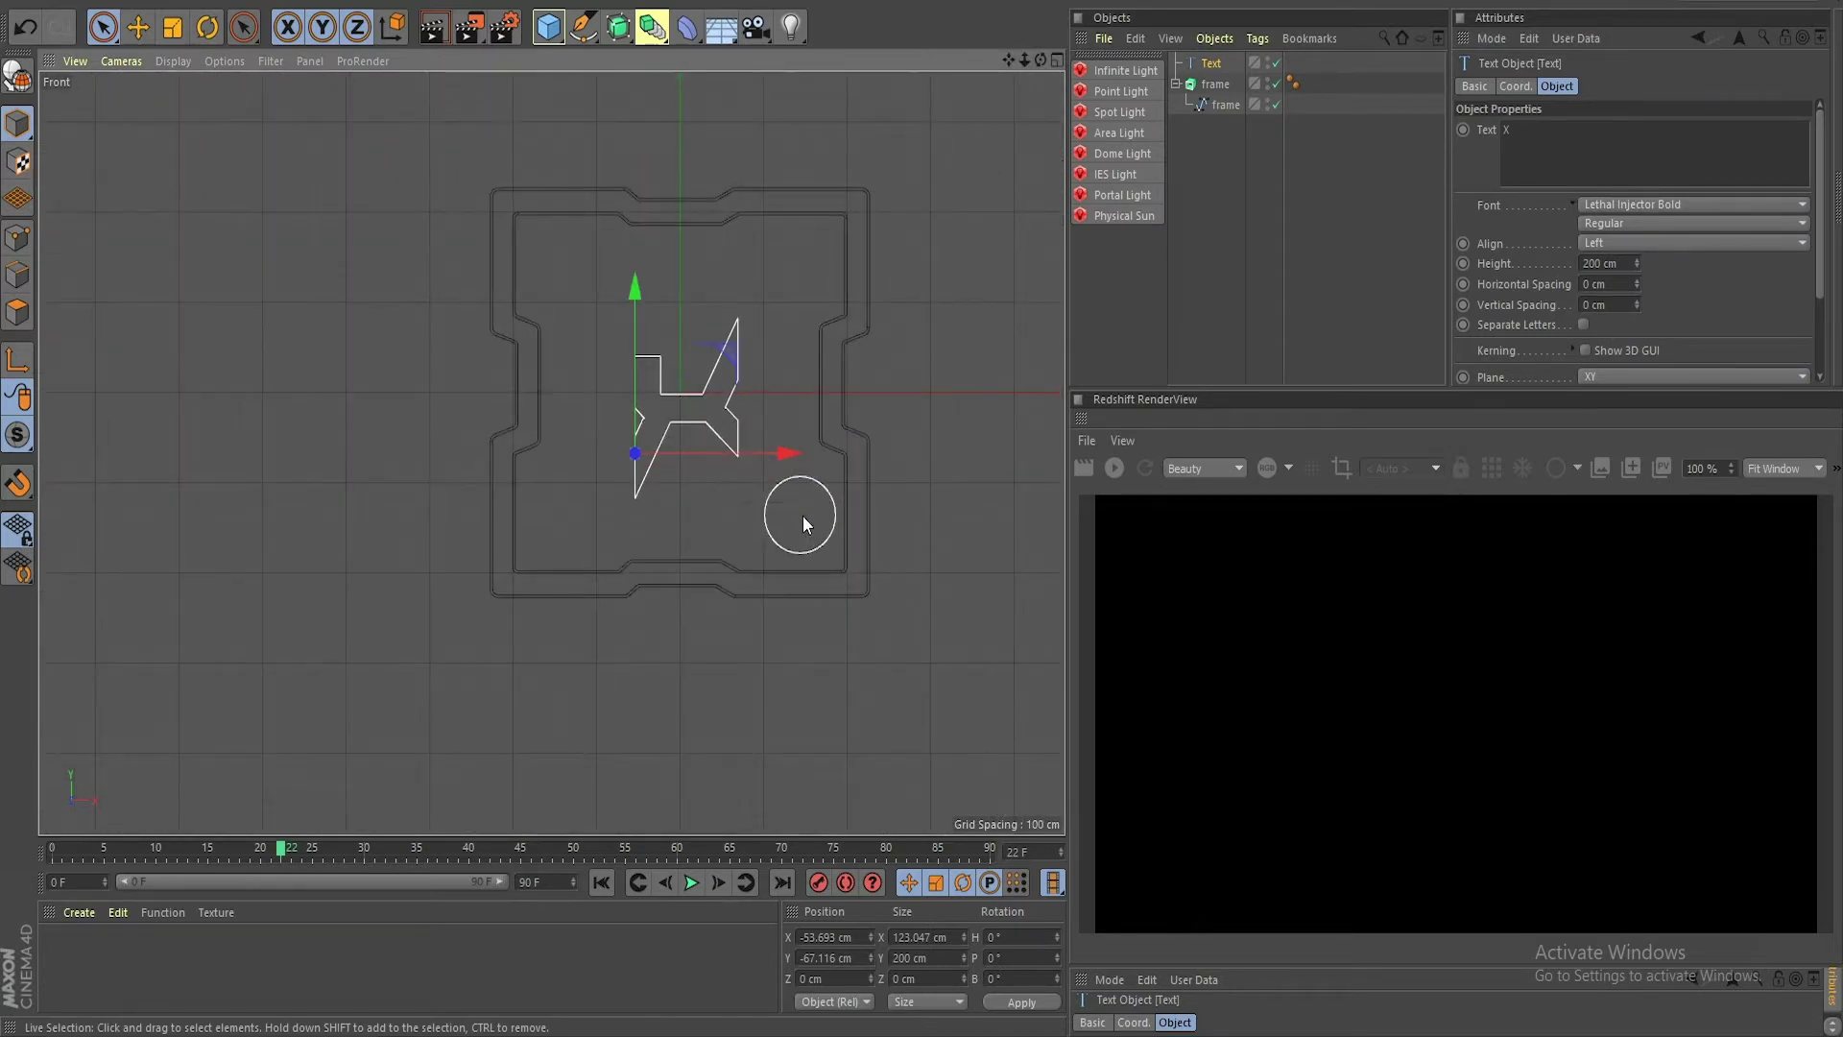
Step: Scale the X text to about 208 by 339 cm and move it to about X -104 cm, Y -84 cm inside the frame
key("t")
left_click_drag(702, 514, 806, 515)
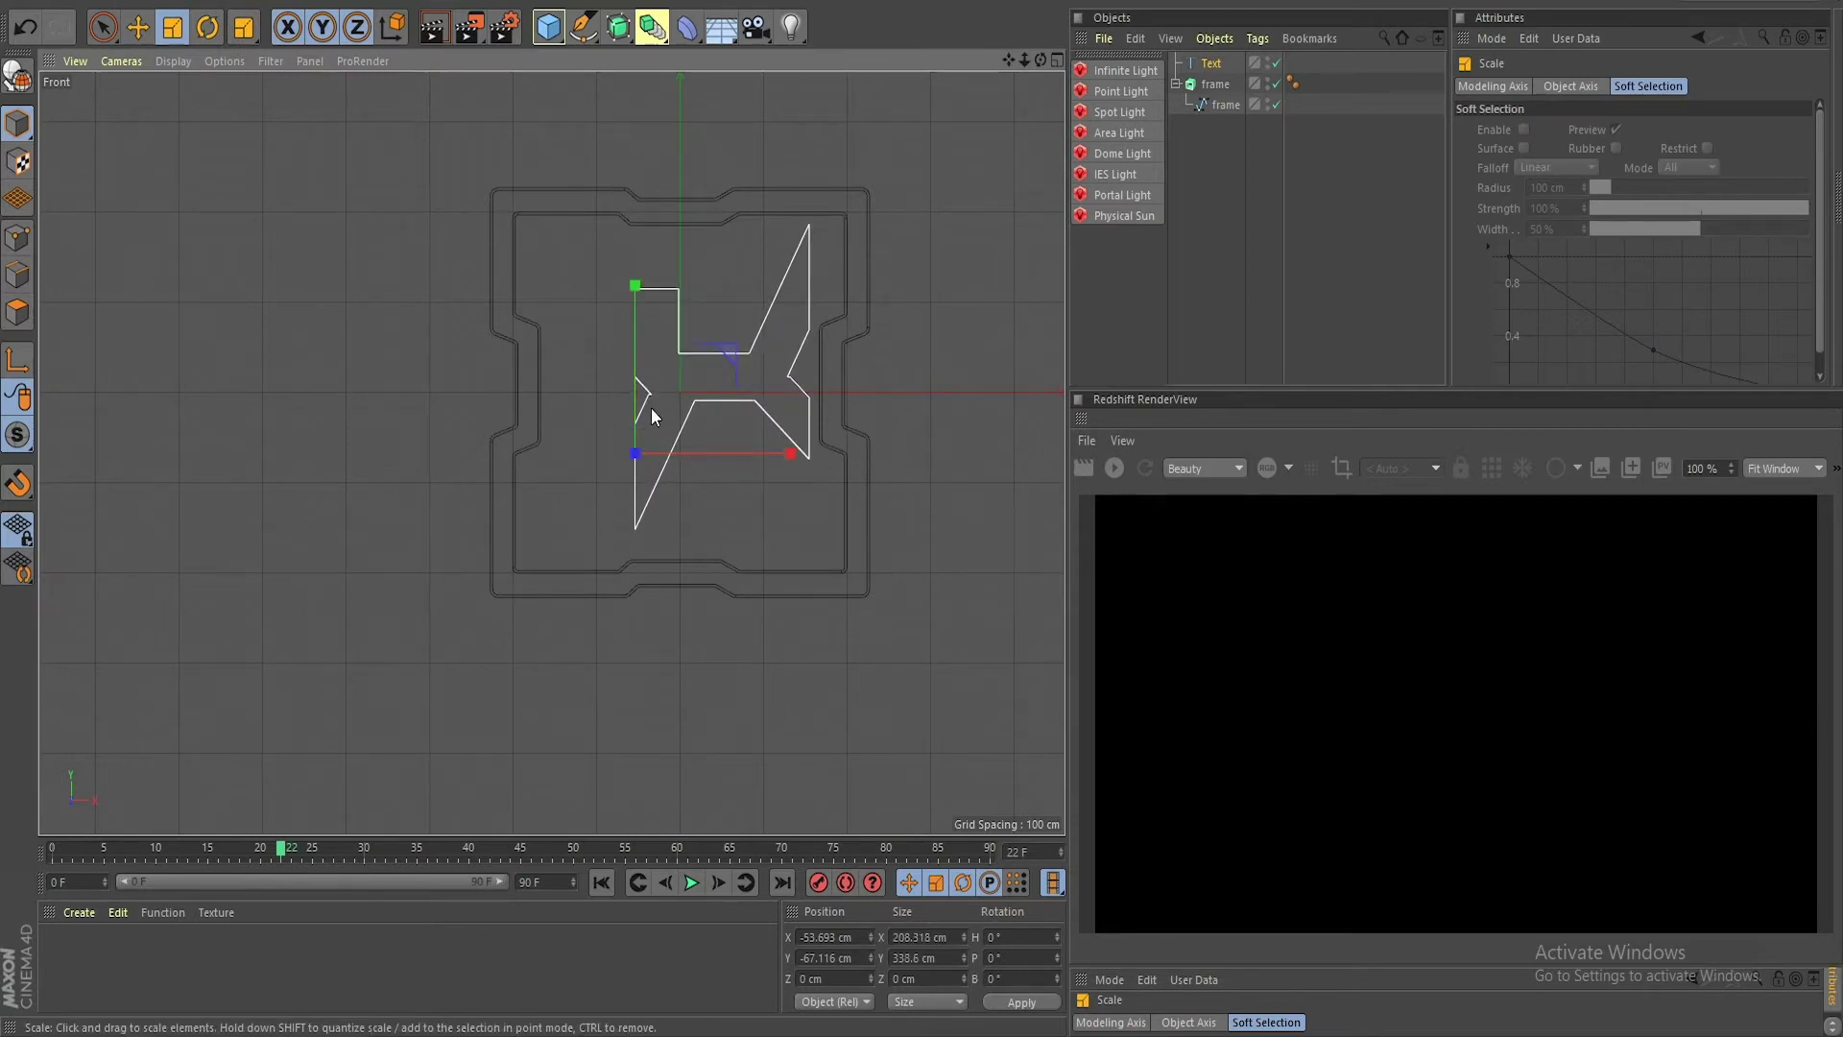
key("e")
left_click_drag(732, 360, 689, 373)
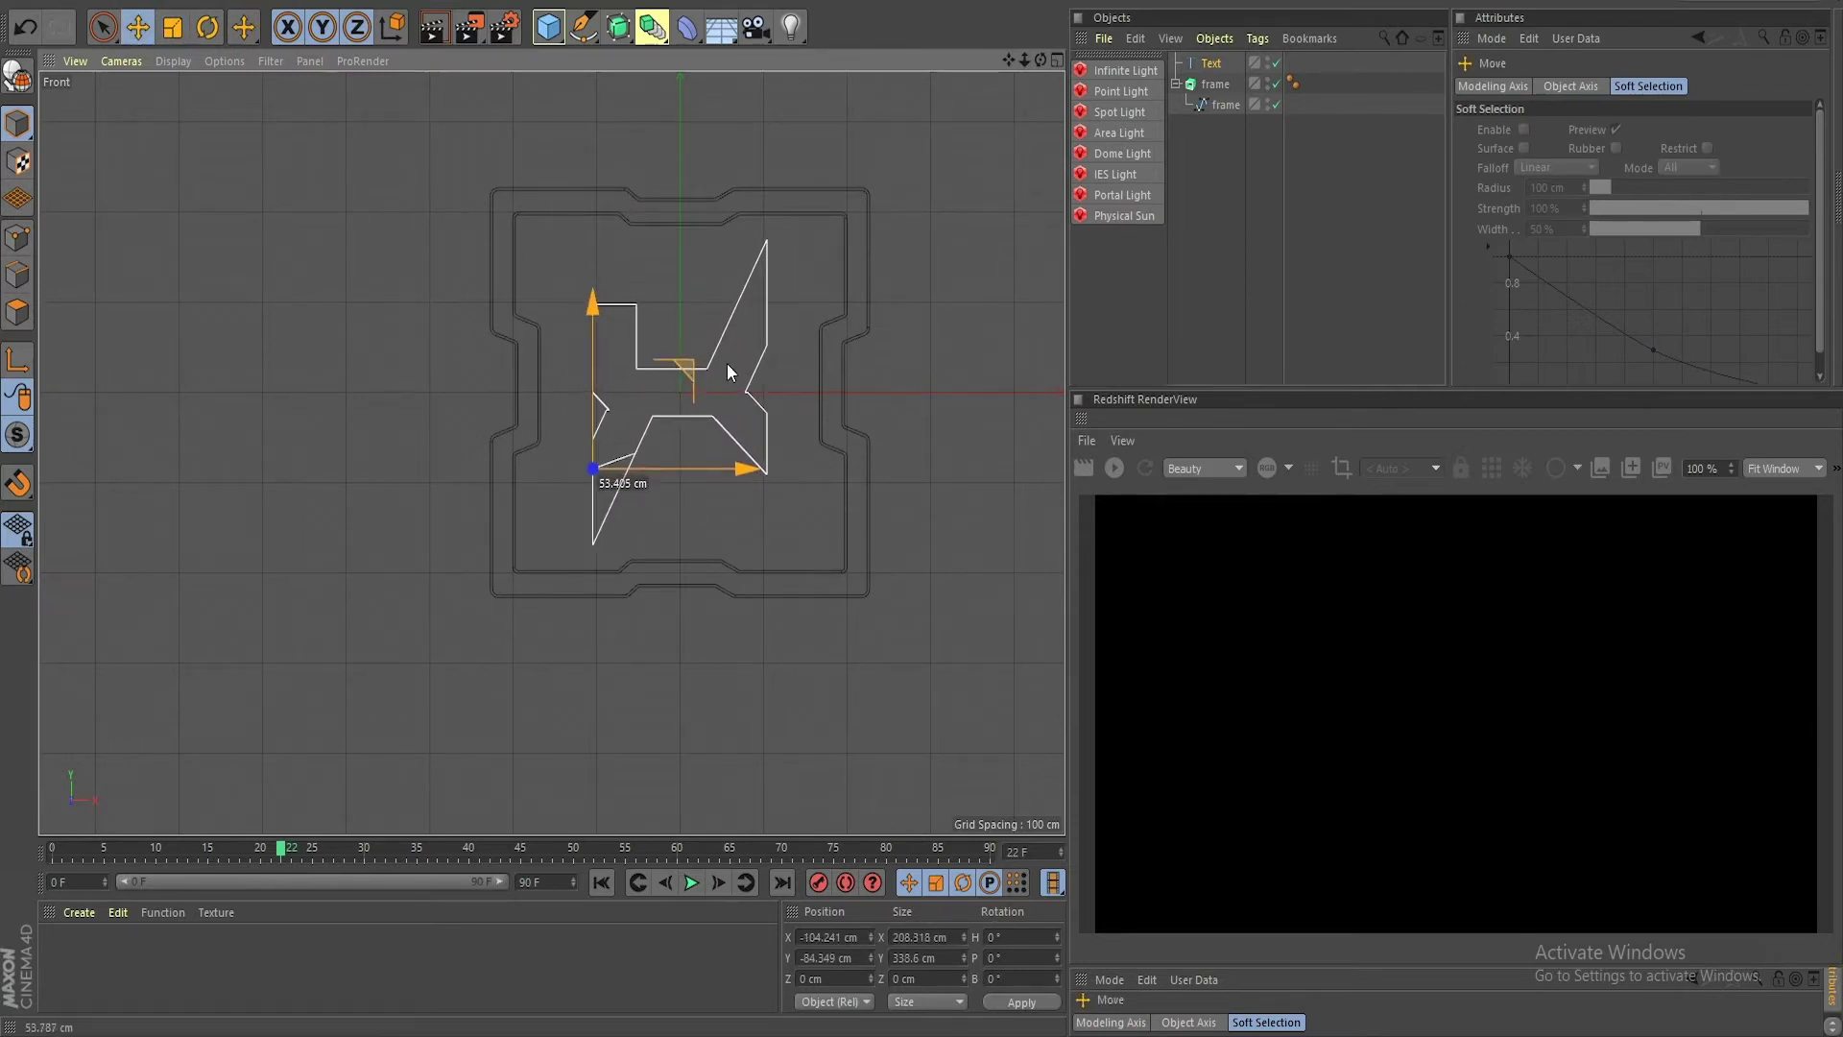
Step: Switch to the finished logo scene and examine its X shape up close
left_click(1090, 2)
left_click(1214, 540)
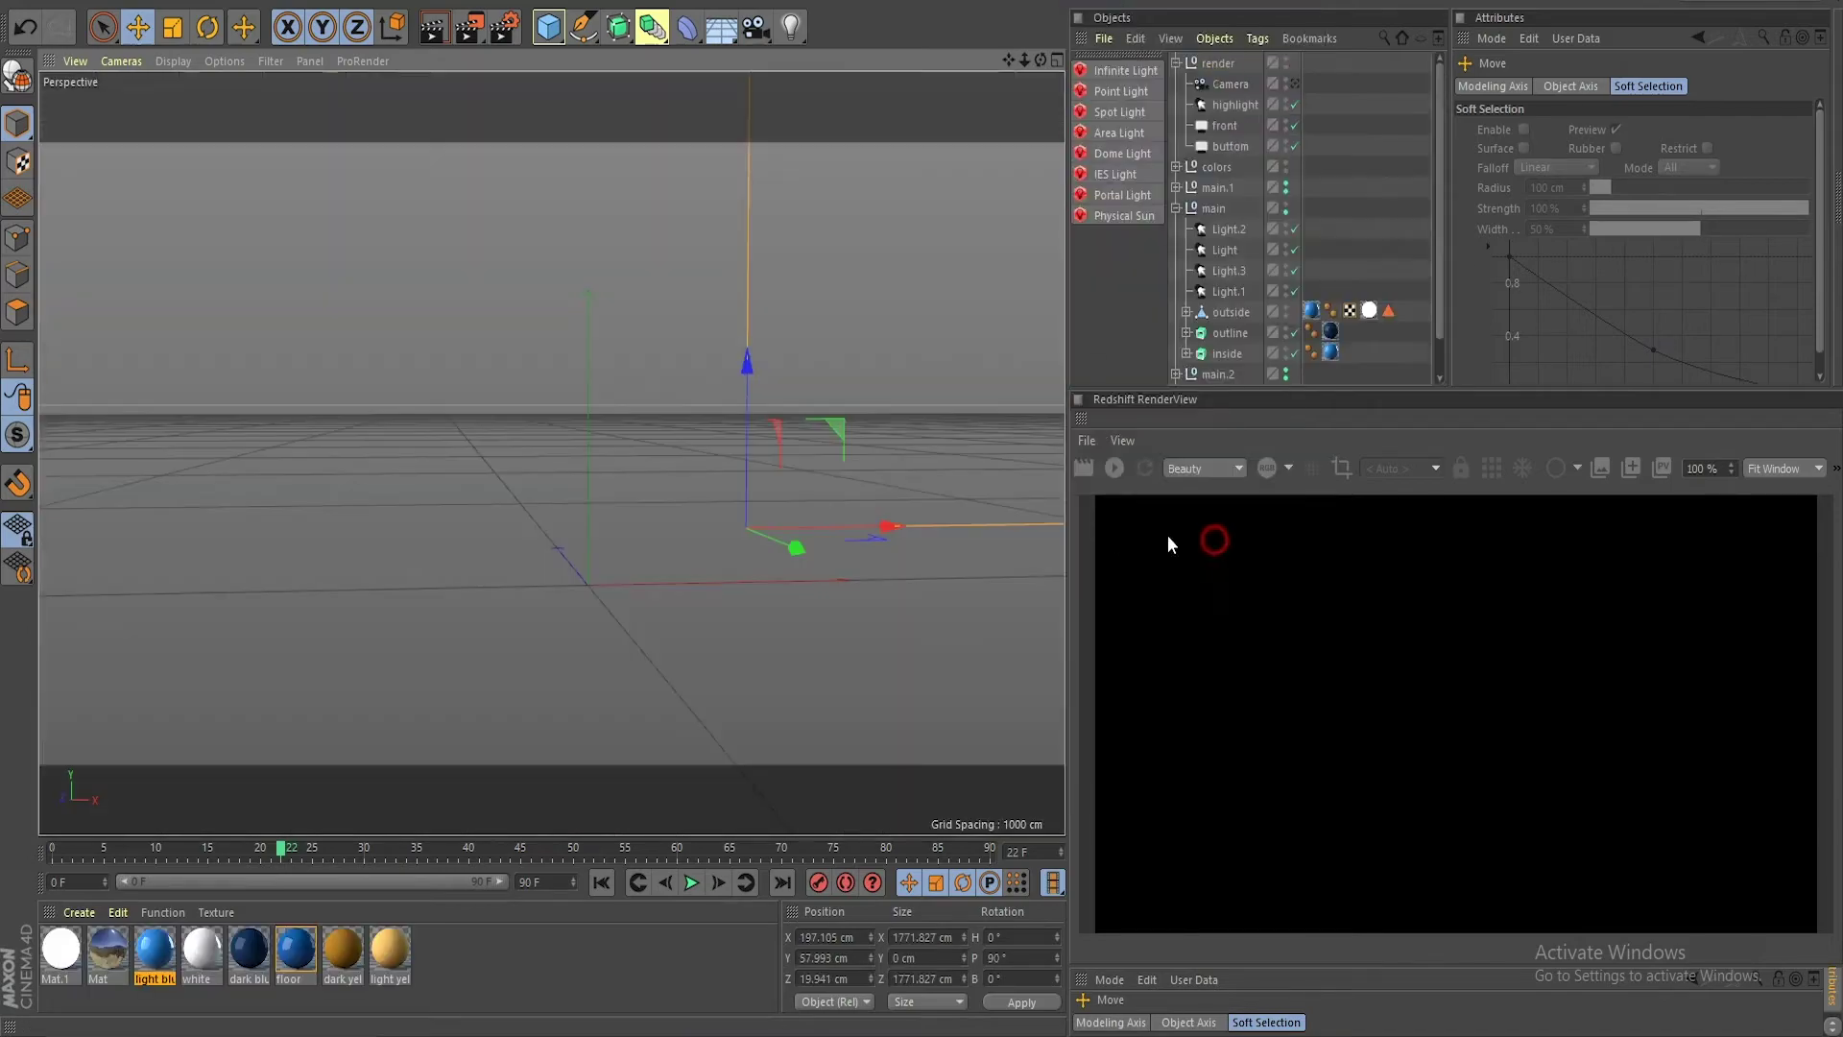
scroll(564, 551, "up", 10)
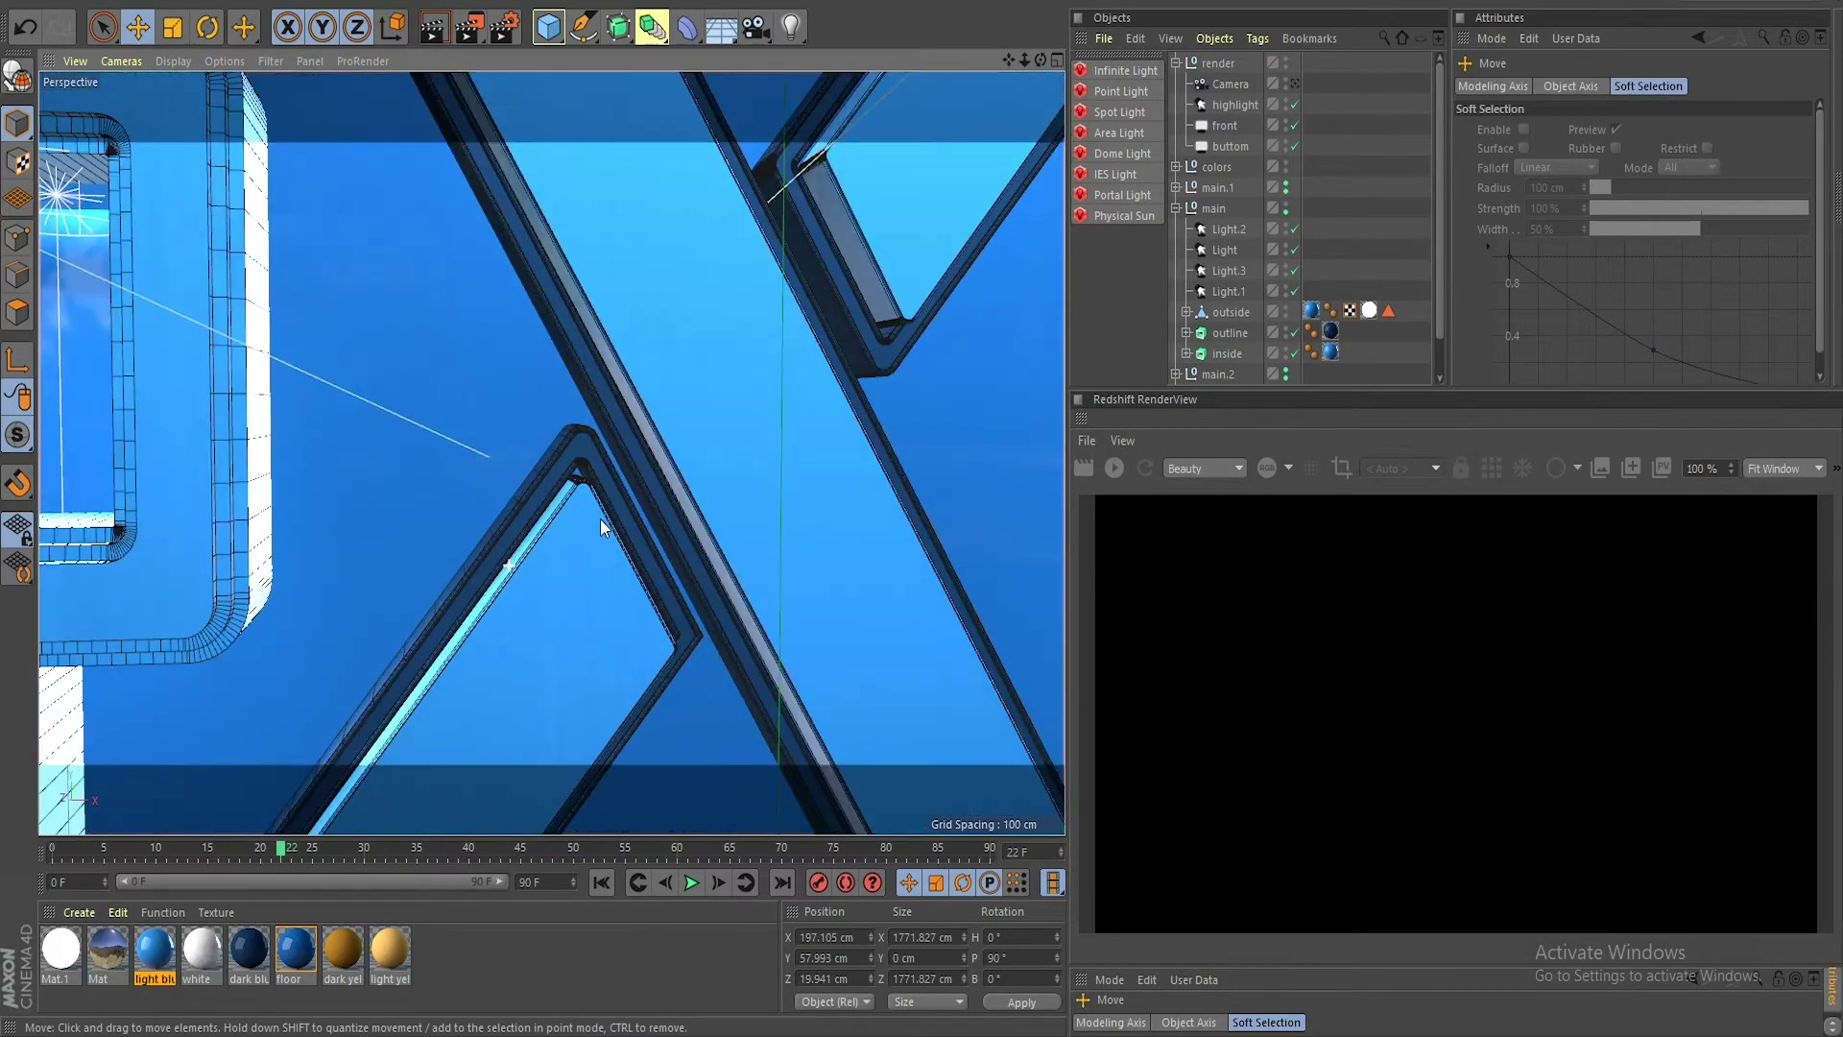
Step: Examine the depth and layered edges of the finished X from an angle, and return to the working frame scene
left_click_drag(664, 460, 602, 345, "alt")
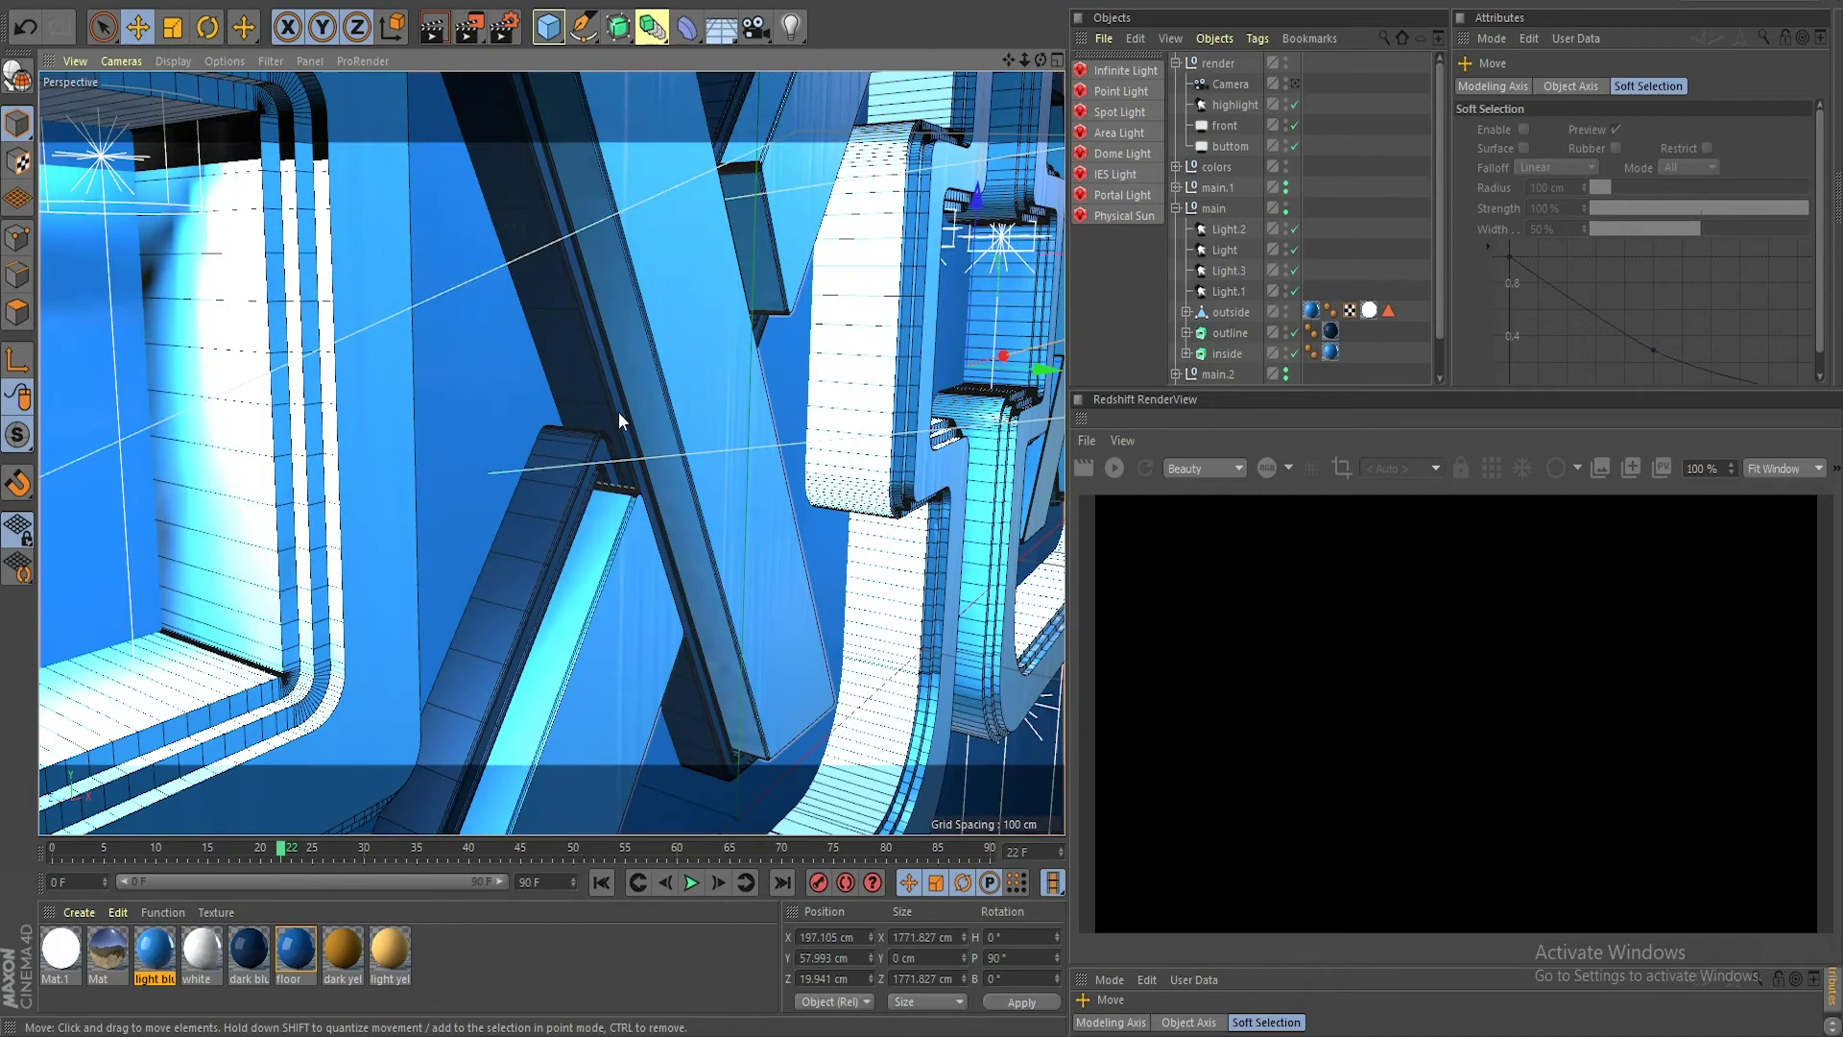
scroll(534, 590, "down", 8)
left_click_drag(533, 589, 612, 527, "alt")
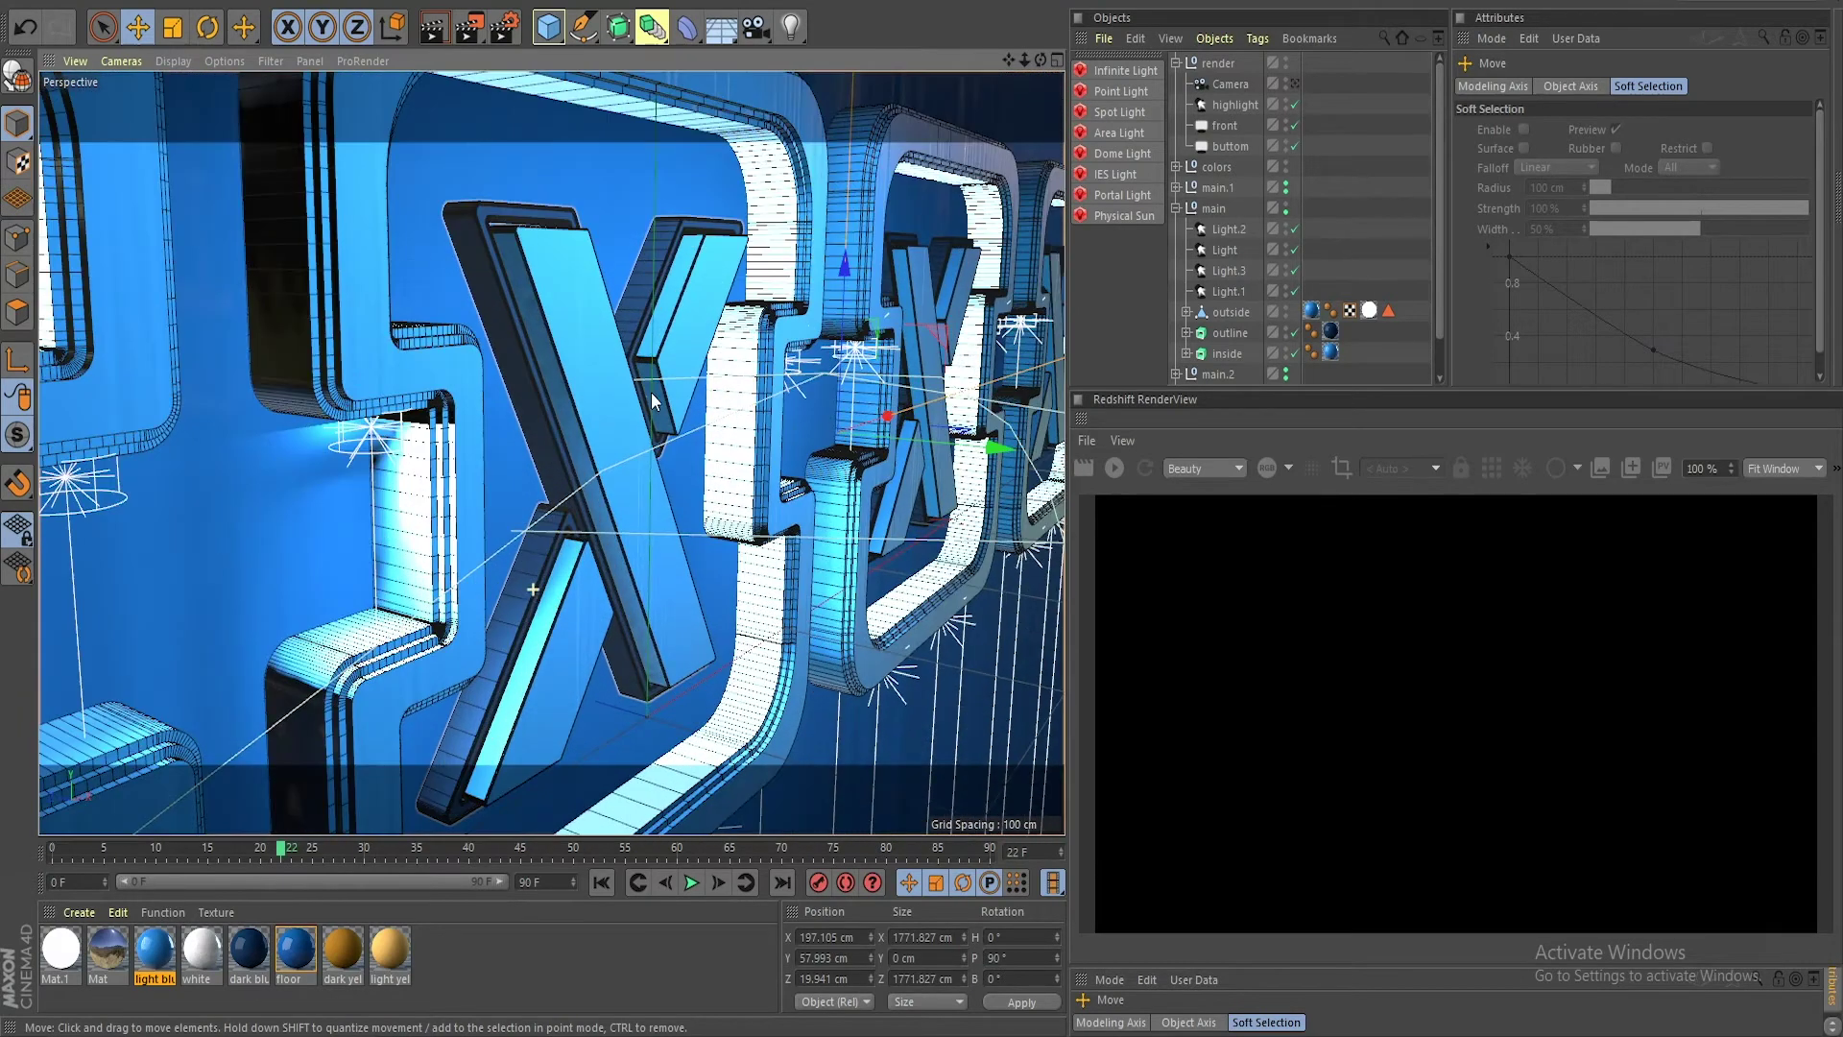
left_click(1102, 5)
left_click(1158, 529)
scroll(643, 424, "up", 3)
scroll(570, 543, "down", 5)
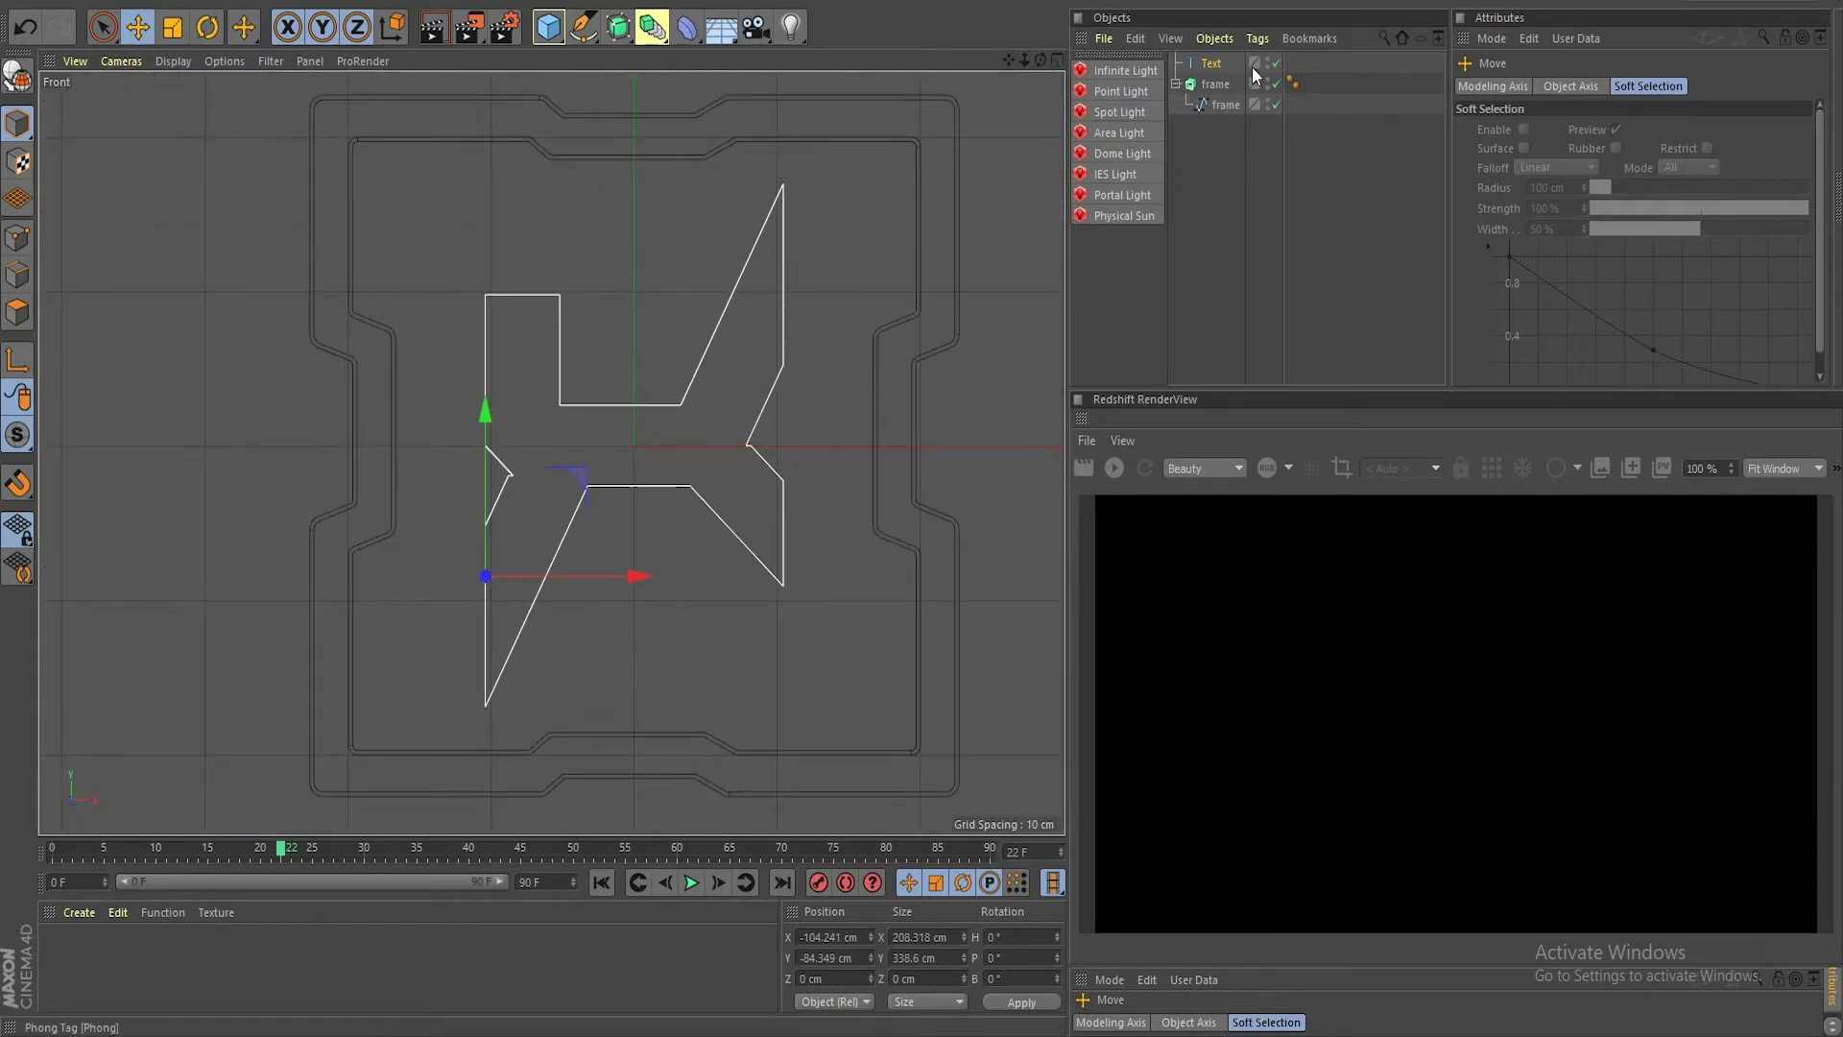
left_click(1211, 63)
key("c")
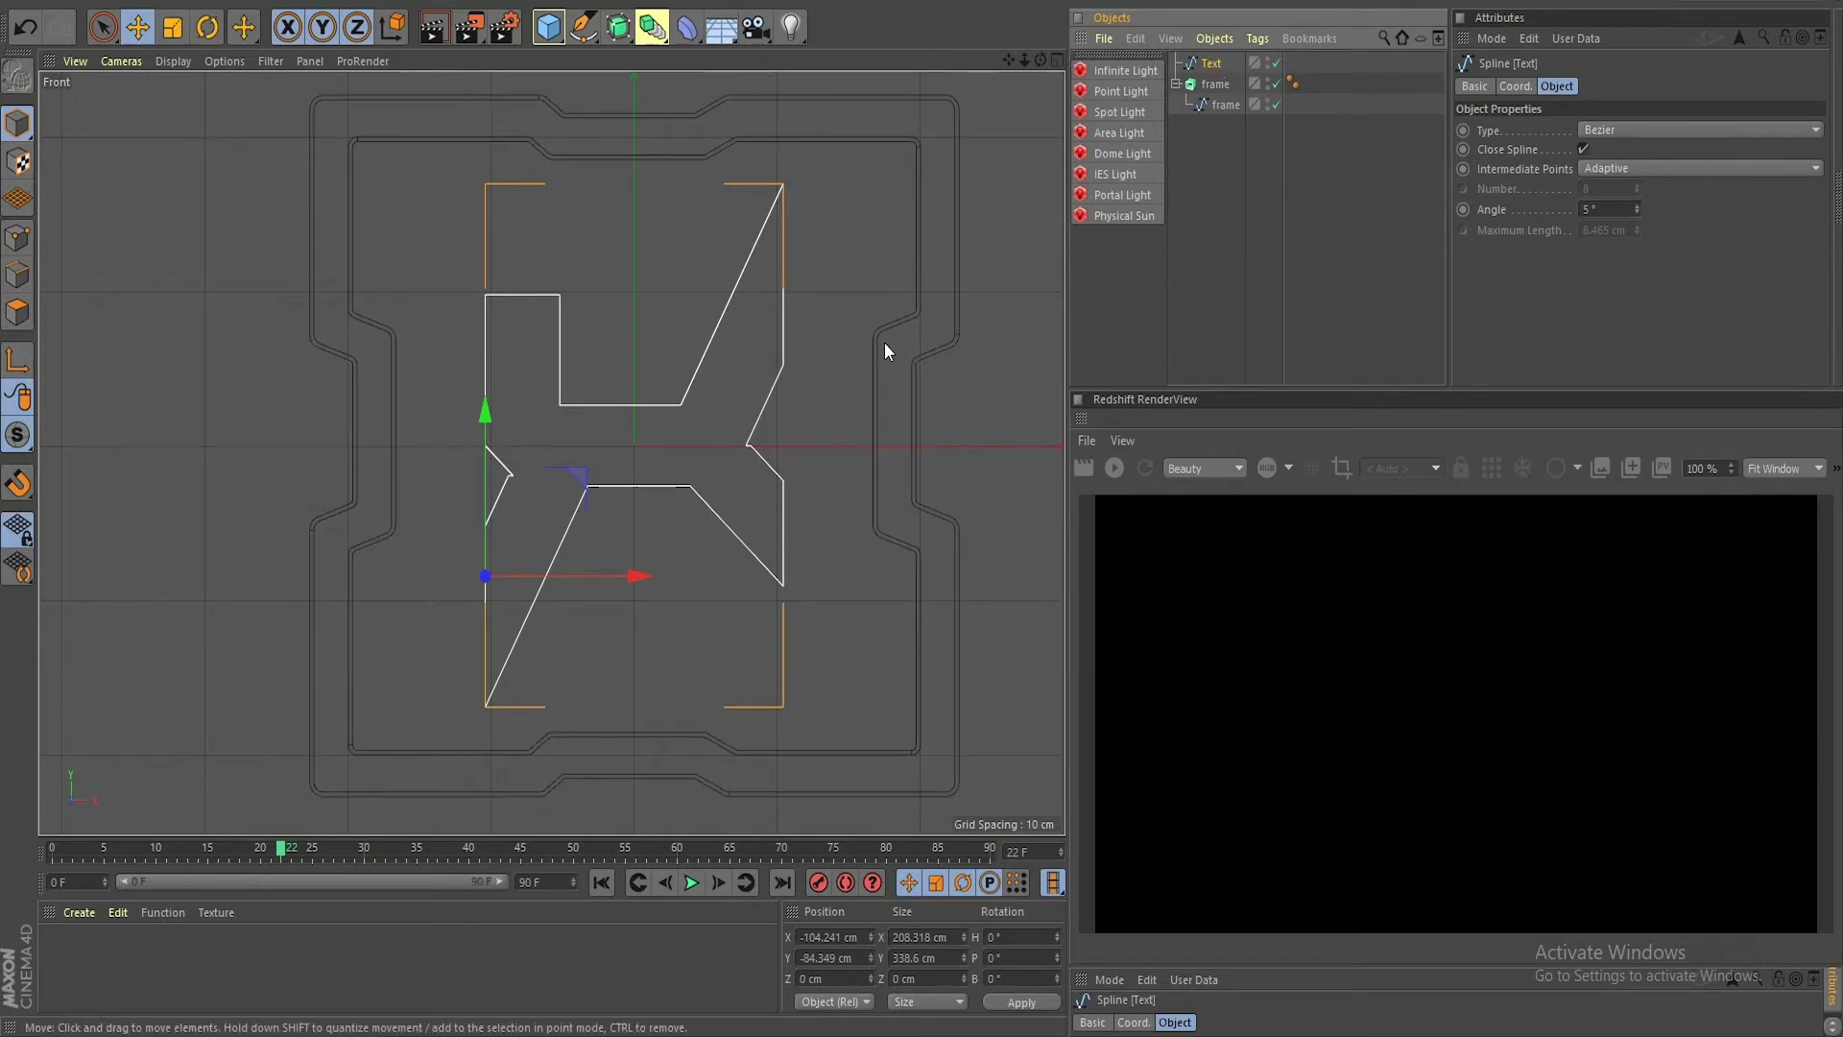
key("ctrl+z")
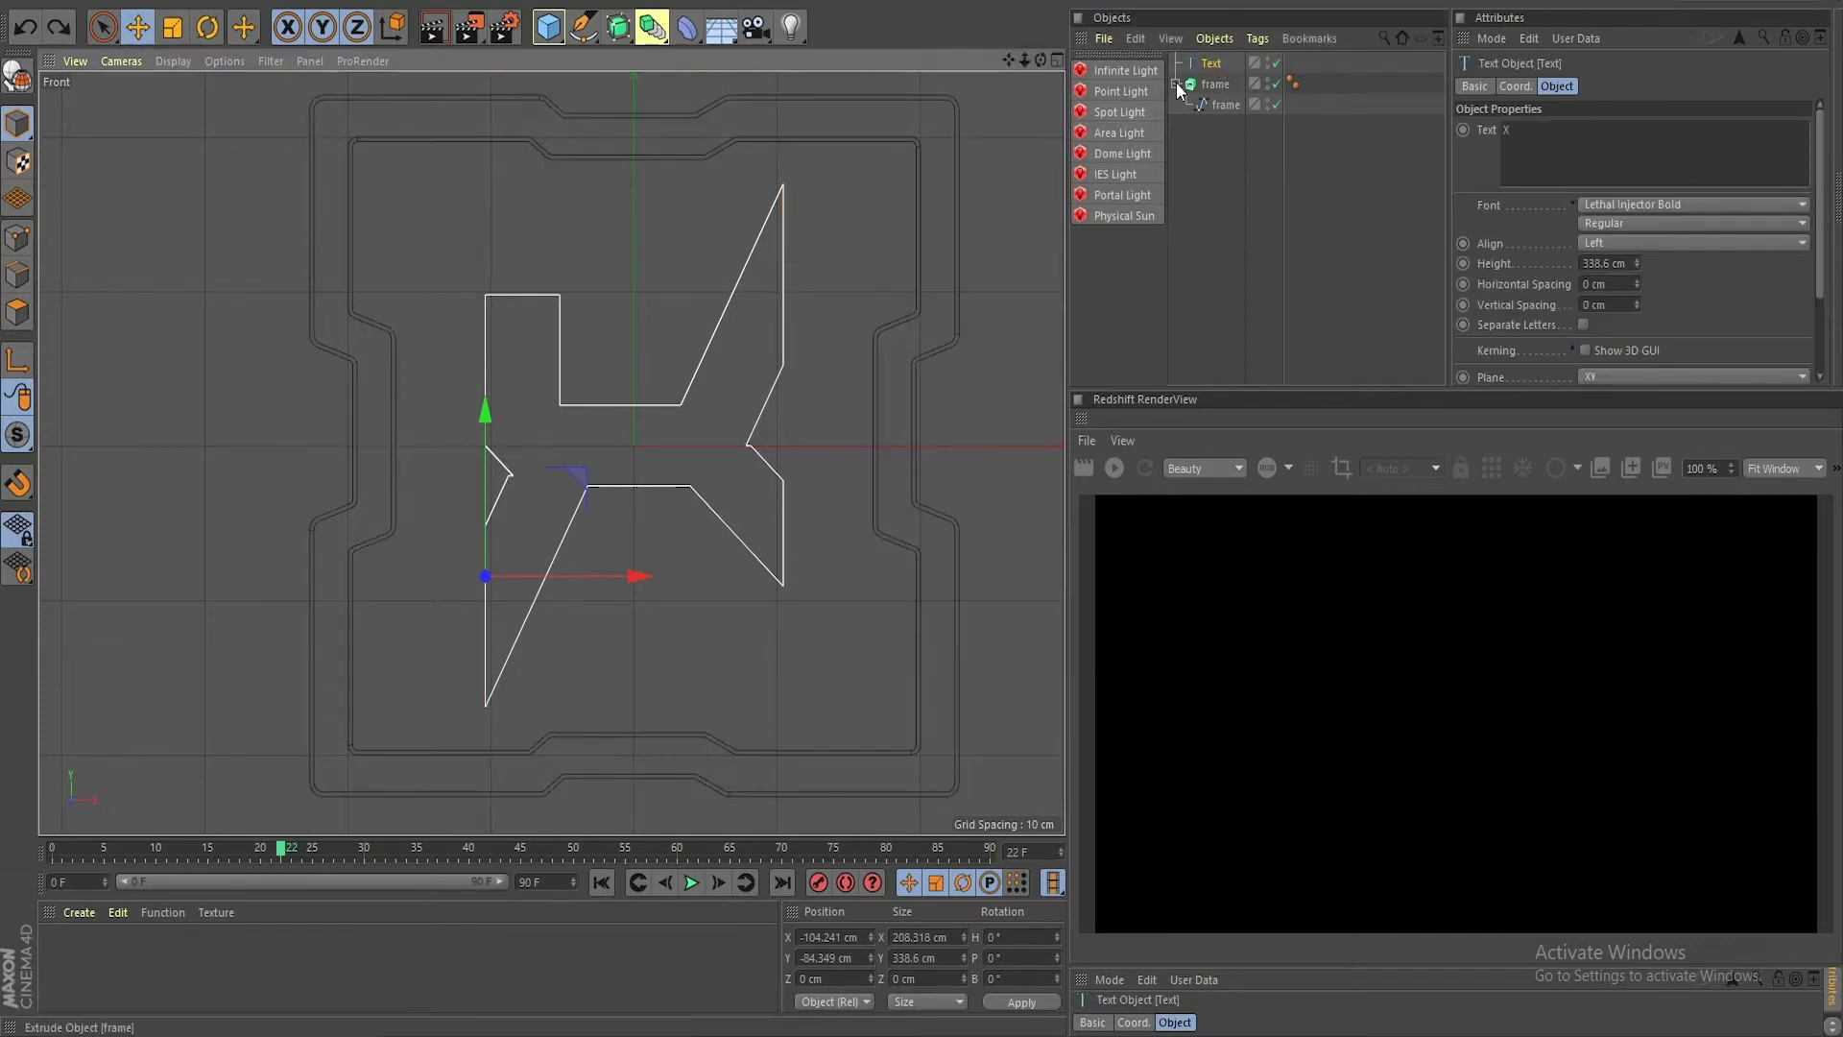
Step: Duplicate the X text spline, naming the copy outside and the original inside
left_click(1211, 65)
left_click_drag(1214, 70, 1215, 74, "ctrl")
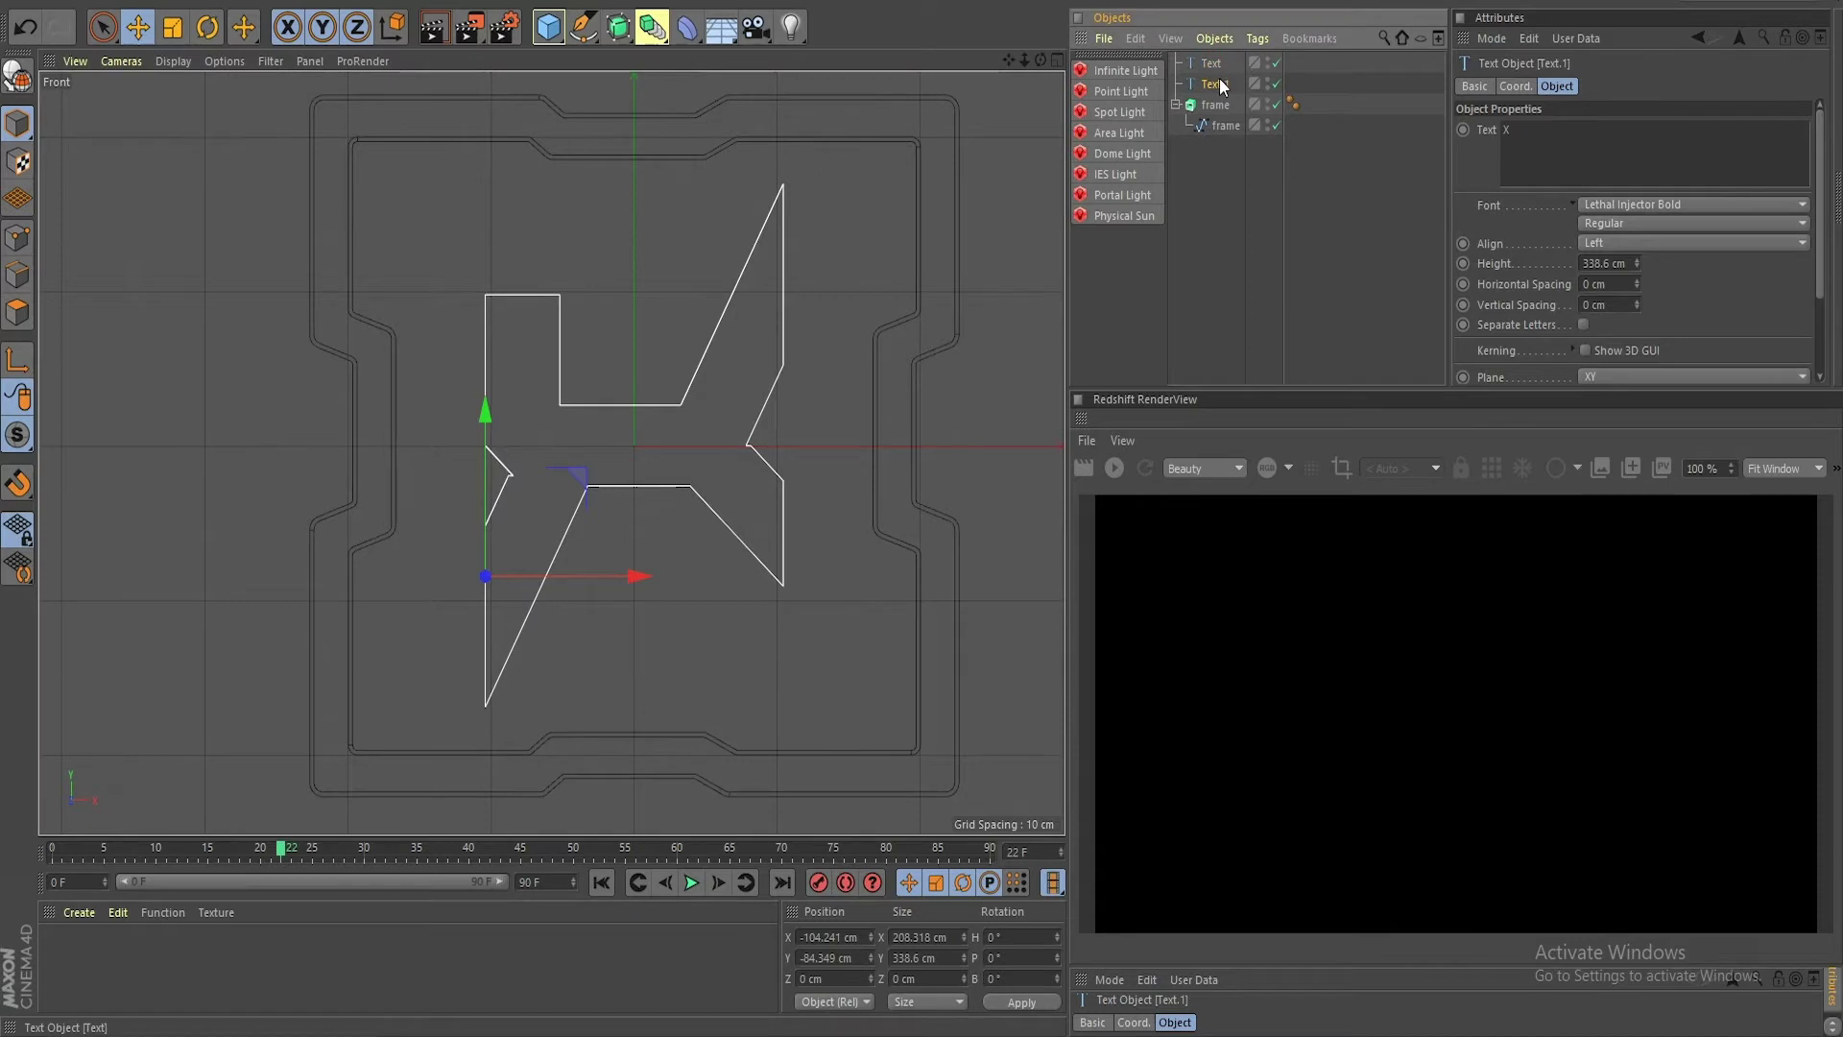
double_click(1223, 83)
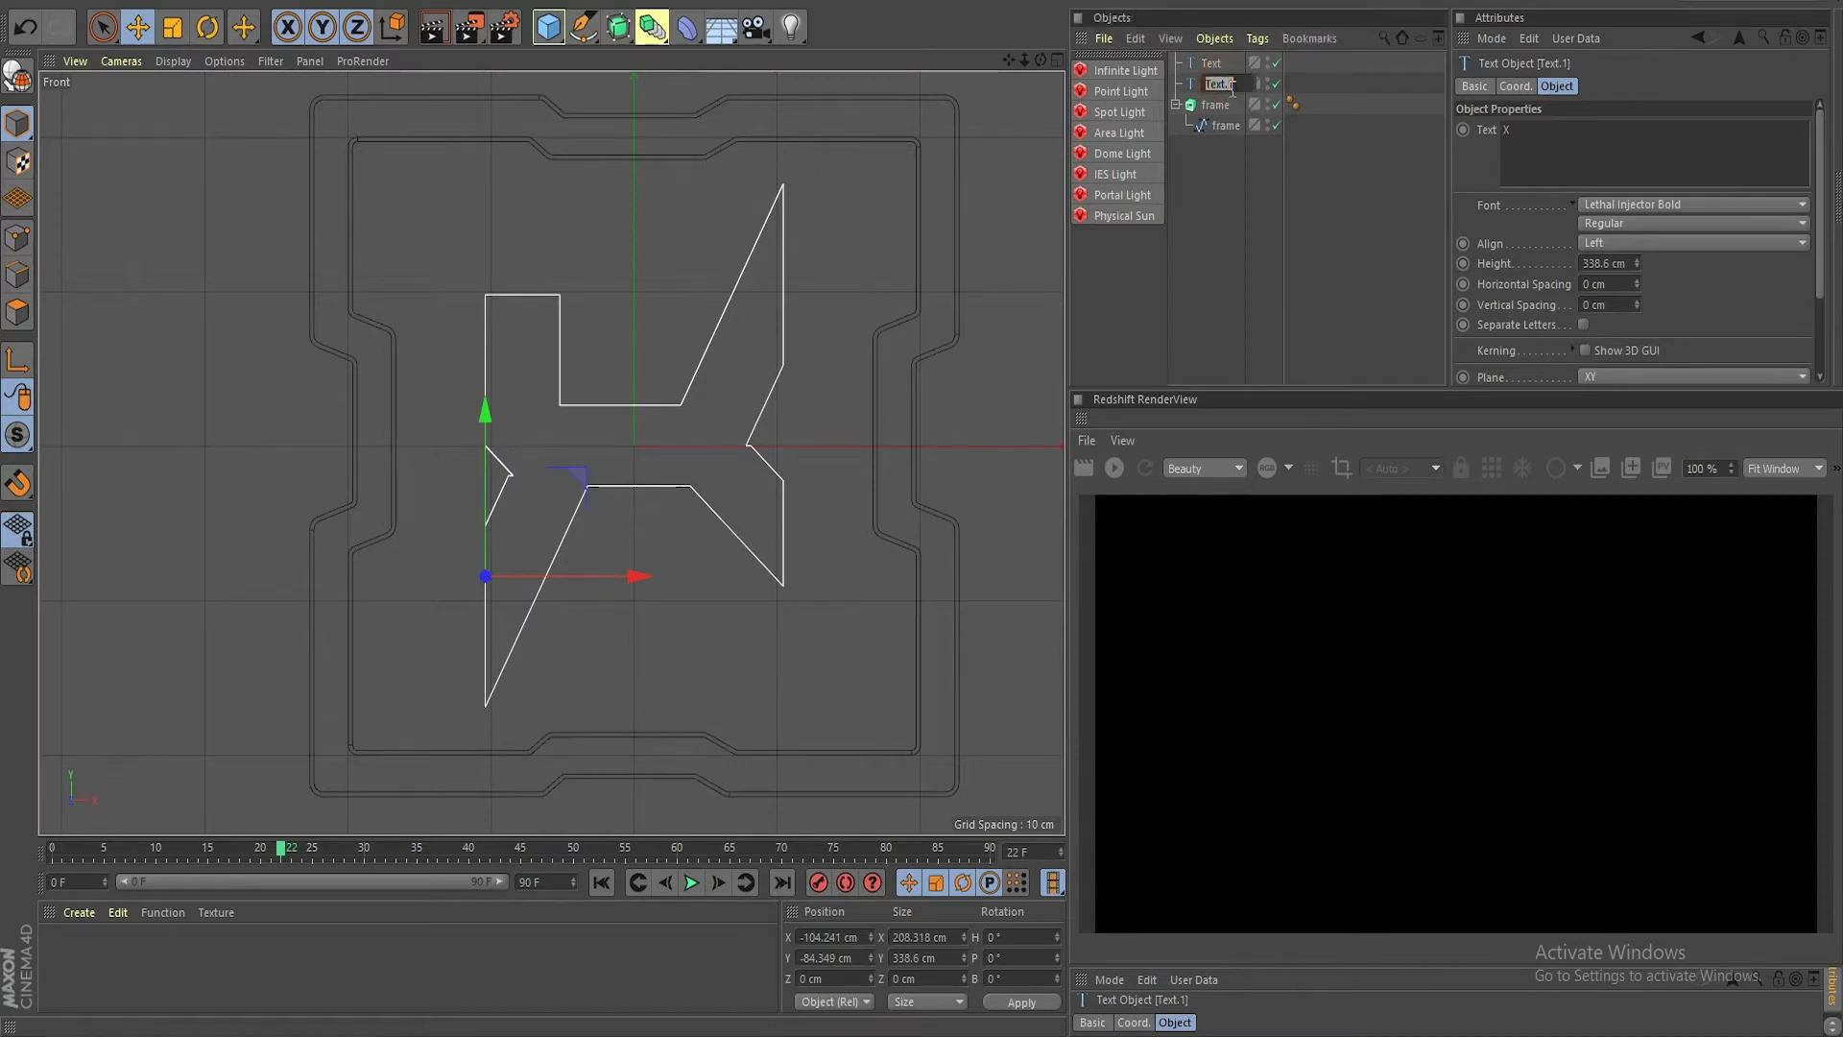
type("outside")
left_click(1212, 65)
double_click(1214, 64)
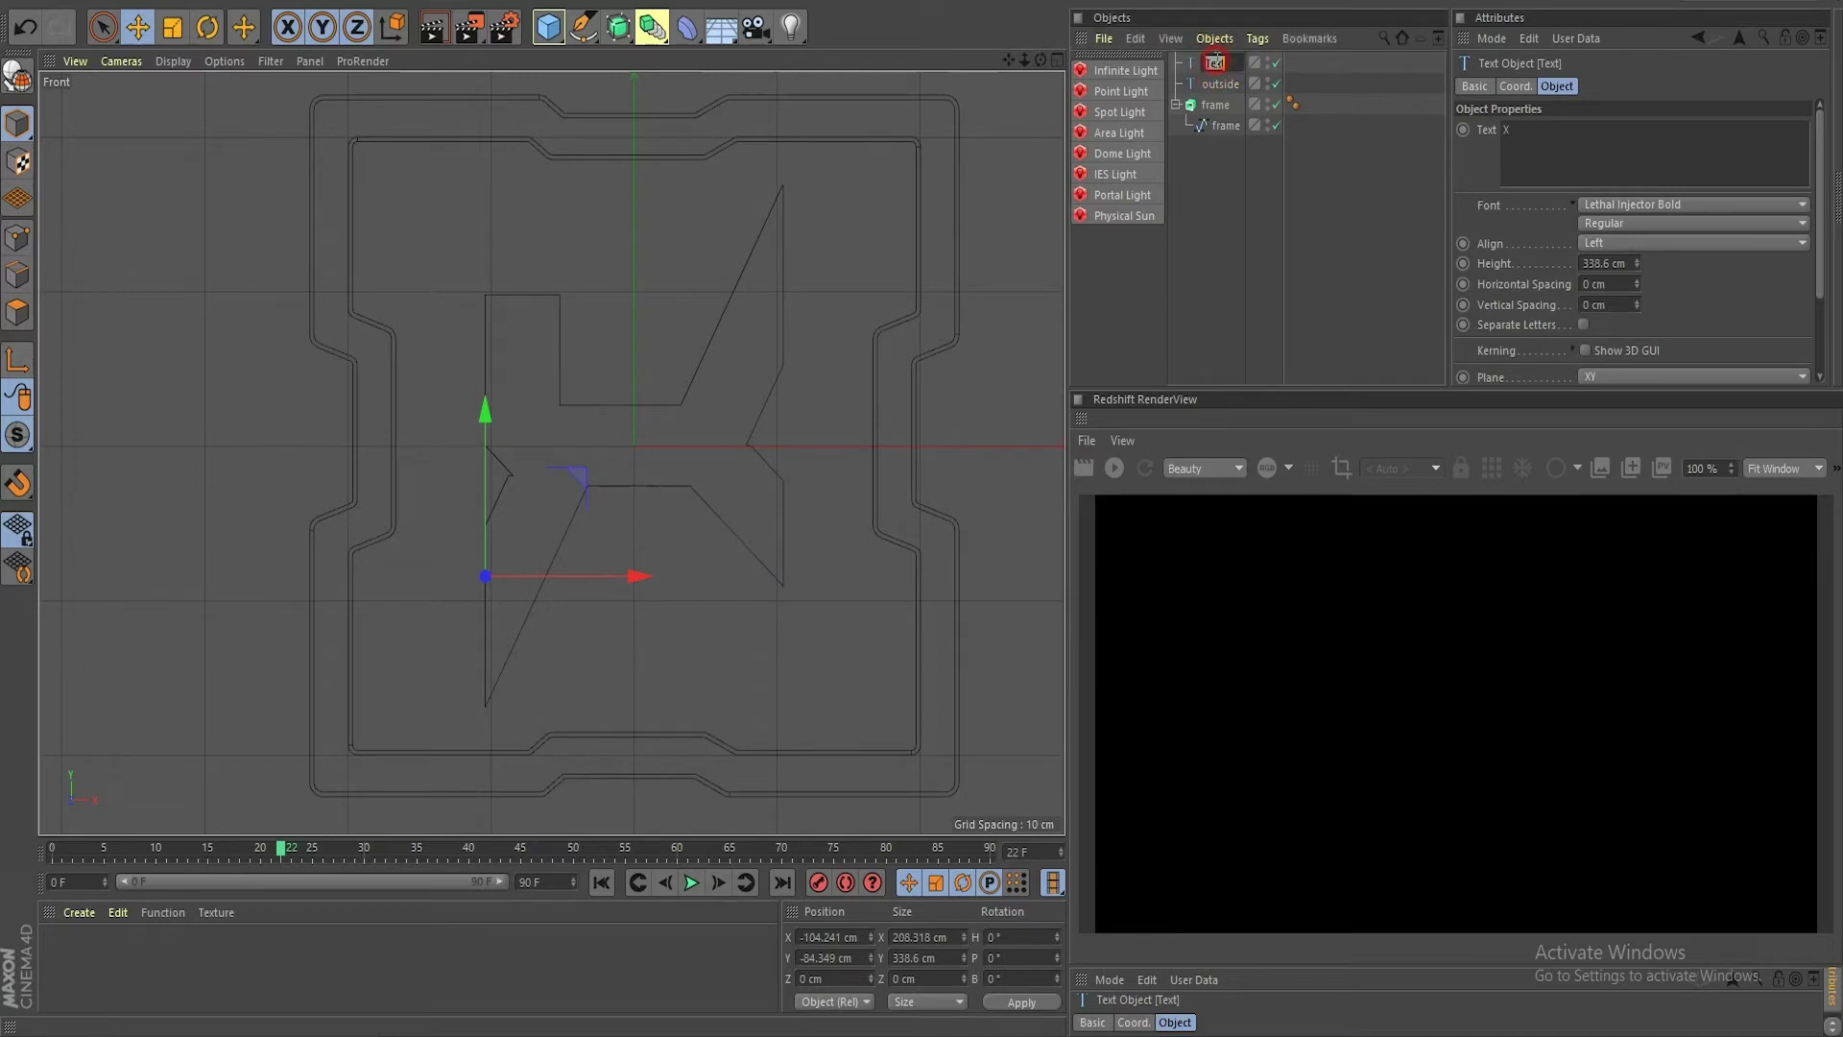
key("Return")
Step: Disable the inside text and enlarge the outside X, as an editable spline, to about 219 by 356 cm
left_click(1277, 62)
left_click(1261, 81)
key("t")
left_click_drag(760, 585, 801, 587)
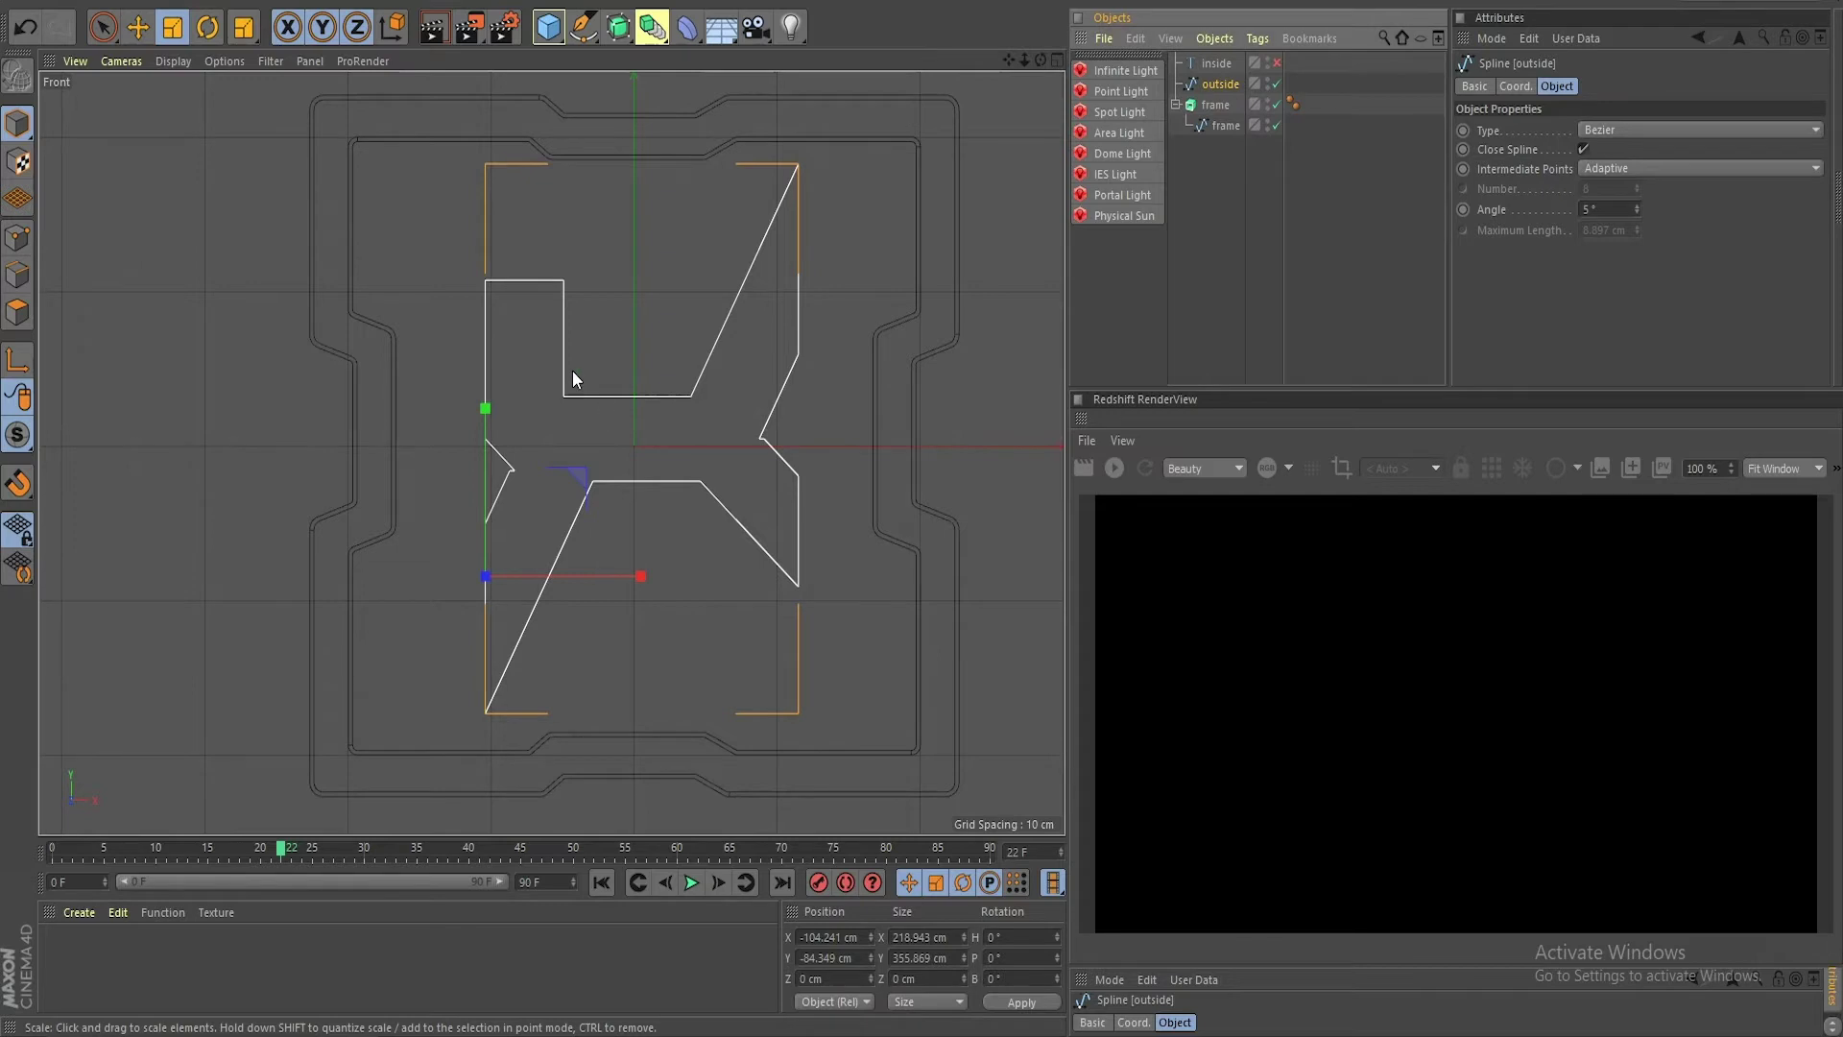
Step: Create a 5 cm outline from all points of the outside X spline
left_click(102, 27)
left_click(614, 265)
scroll(681, 350, "up", 3)
middle_click_drag(612, 402, 674, 375, "alt")
scroll(678, 374, "down", 3)
scroll(678, 374, "down", 1)
scroll(676, 376, "up", 5)
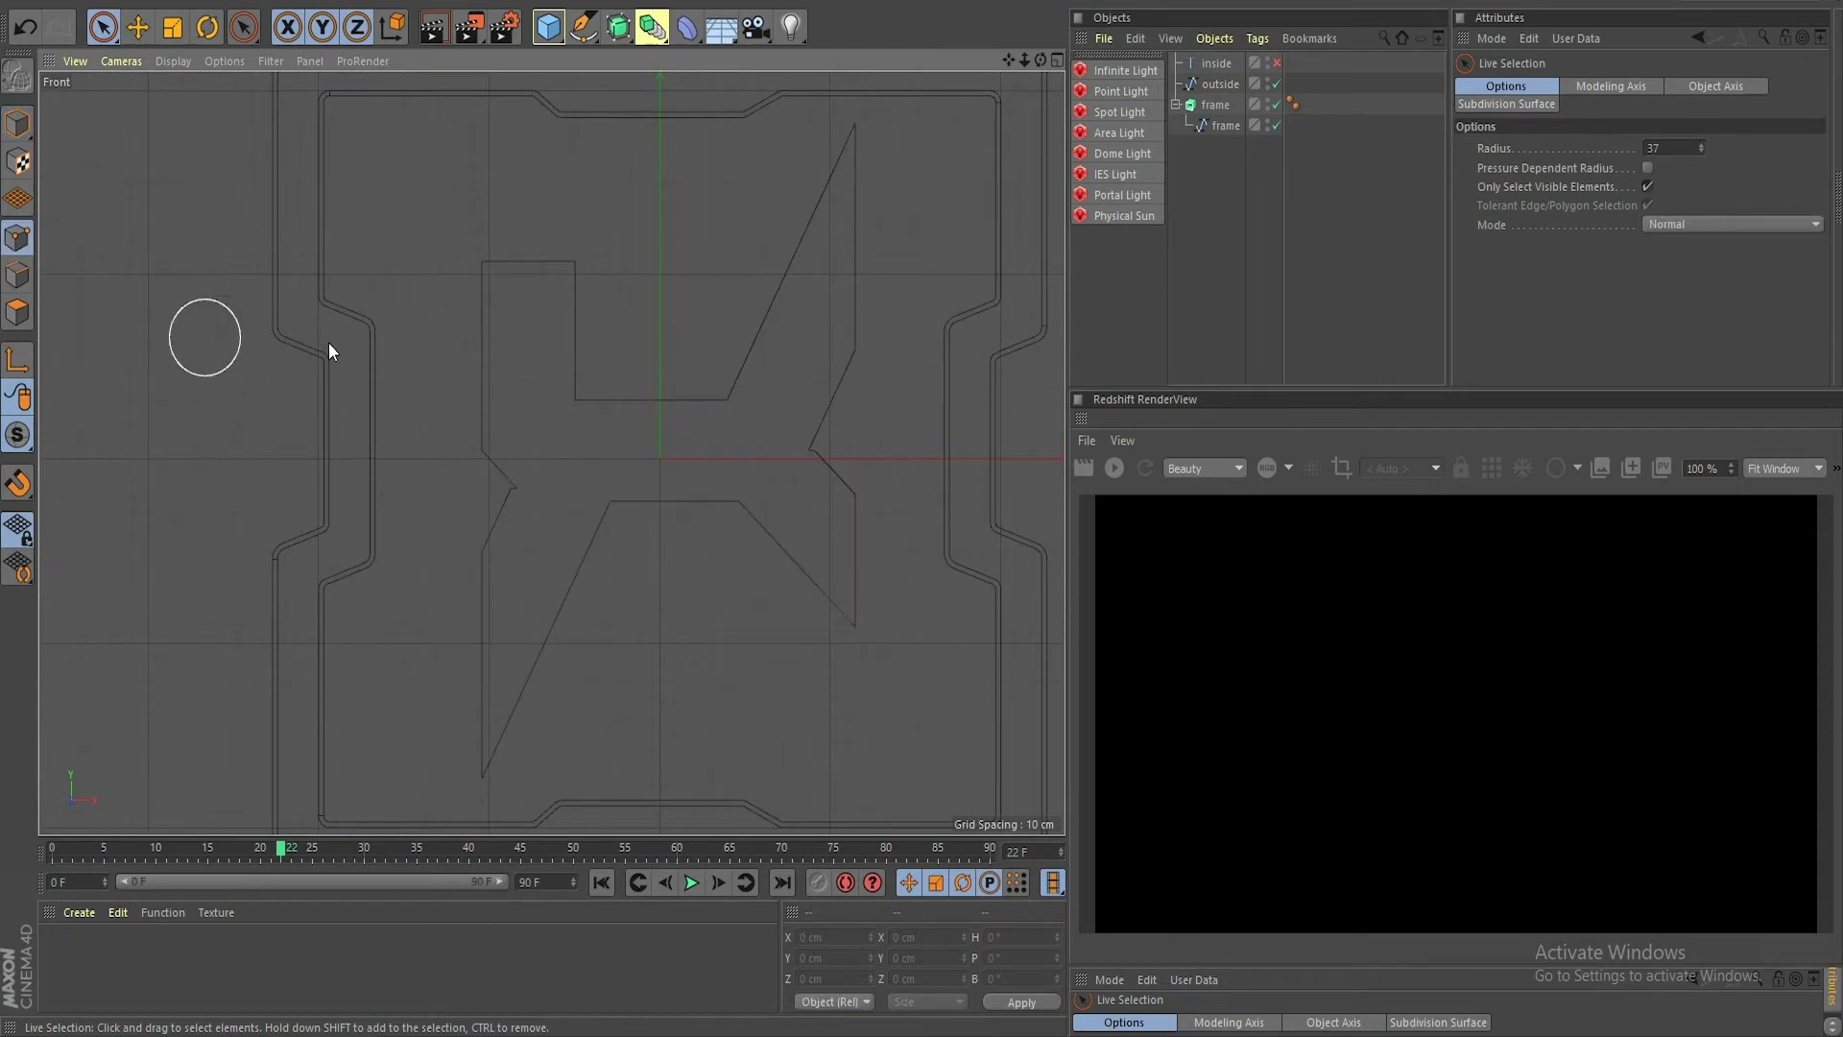
left_click(1220, 84)
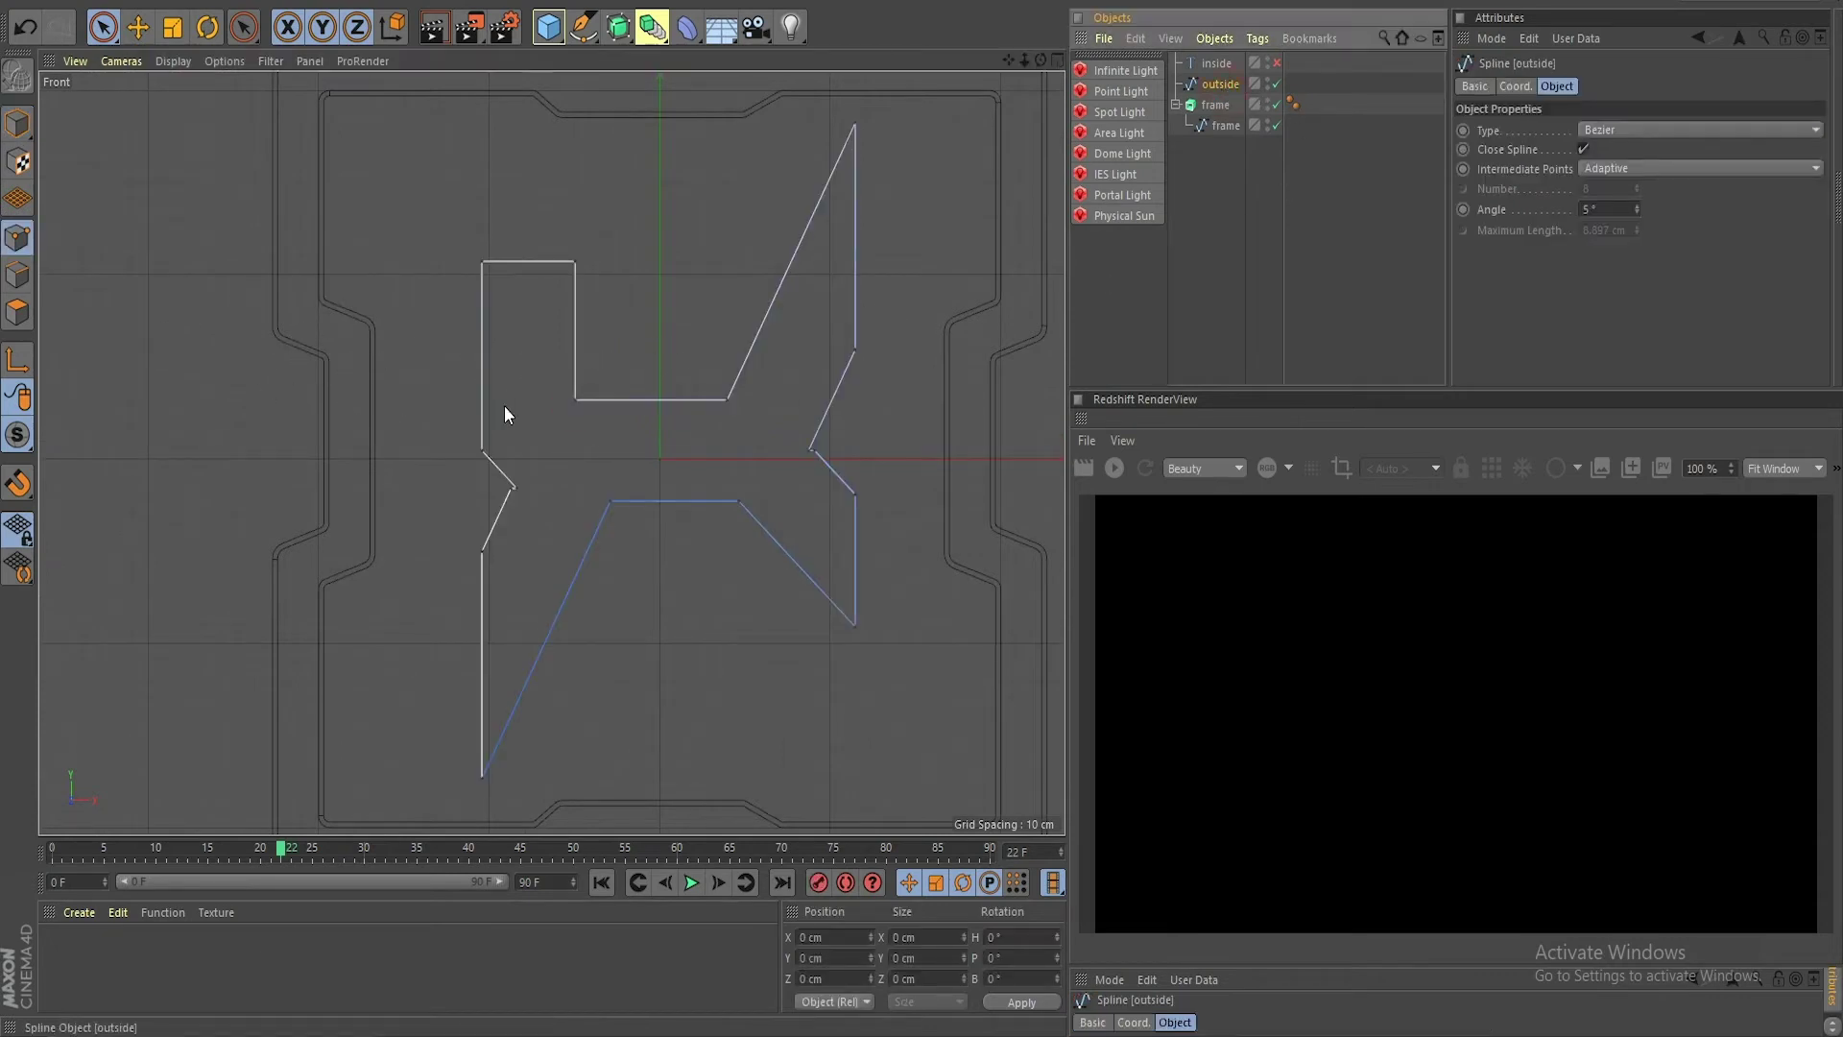
scroll(601, 412, "up", 1)
scroll(605, 413, "down", 1)
middle_click_drag(661, 422, 640, 417, "alt")
scroll(628, 403, "down", 1)
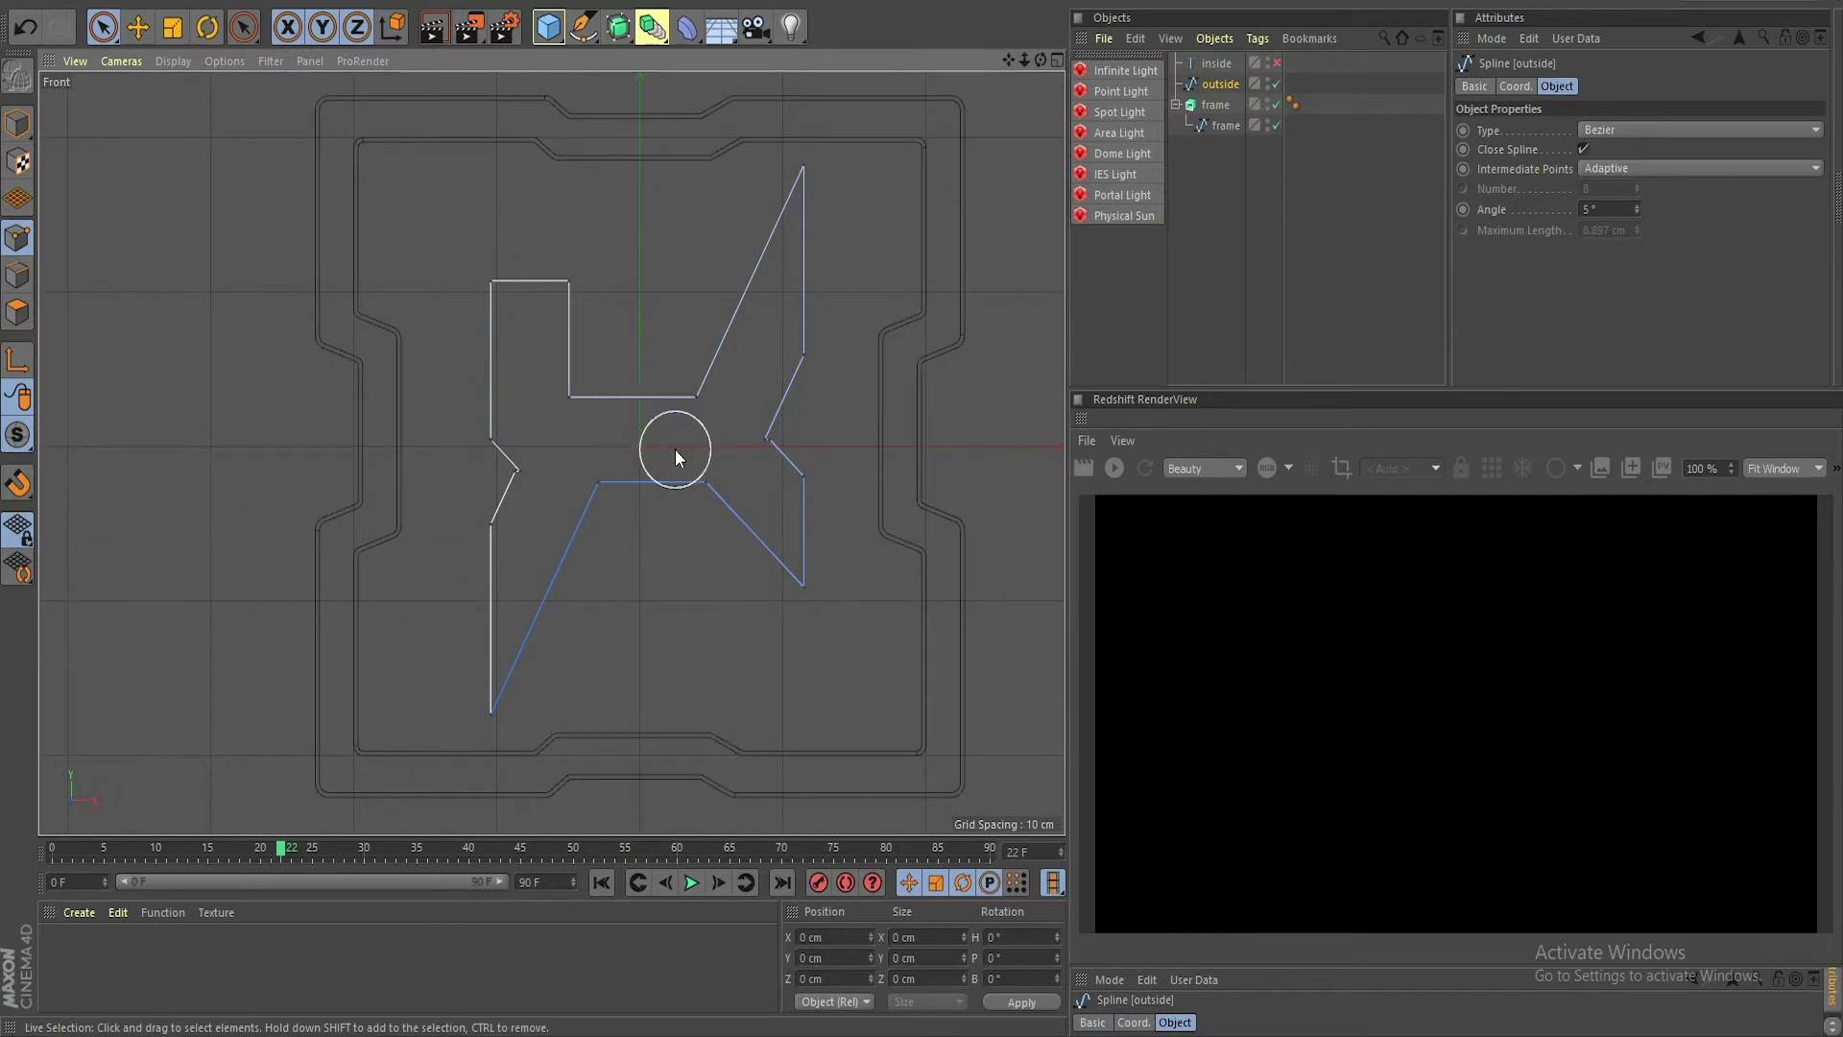
key("ctrl+a")
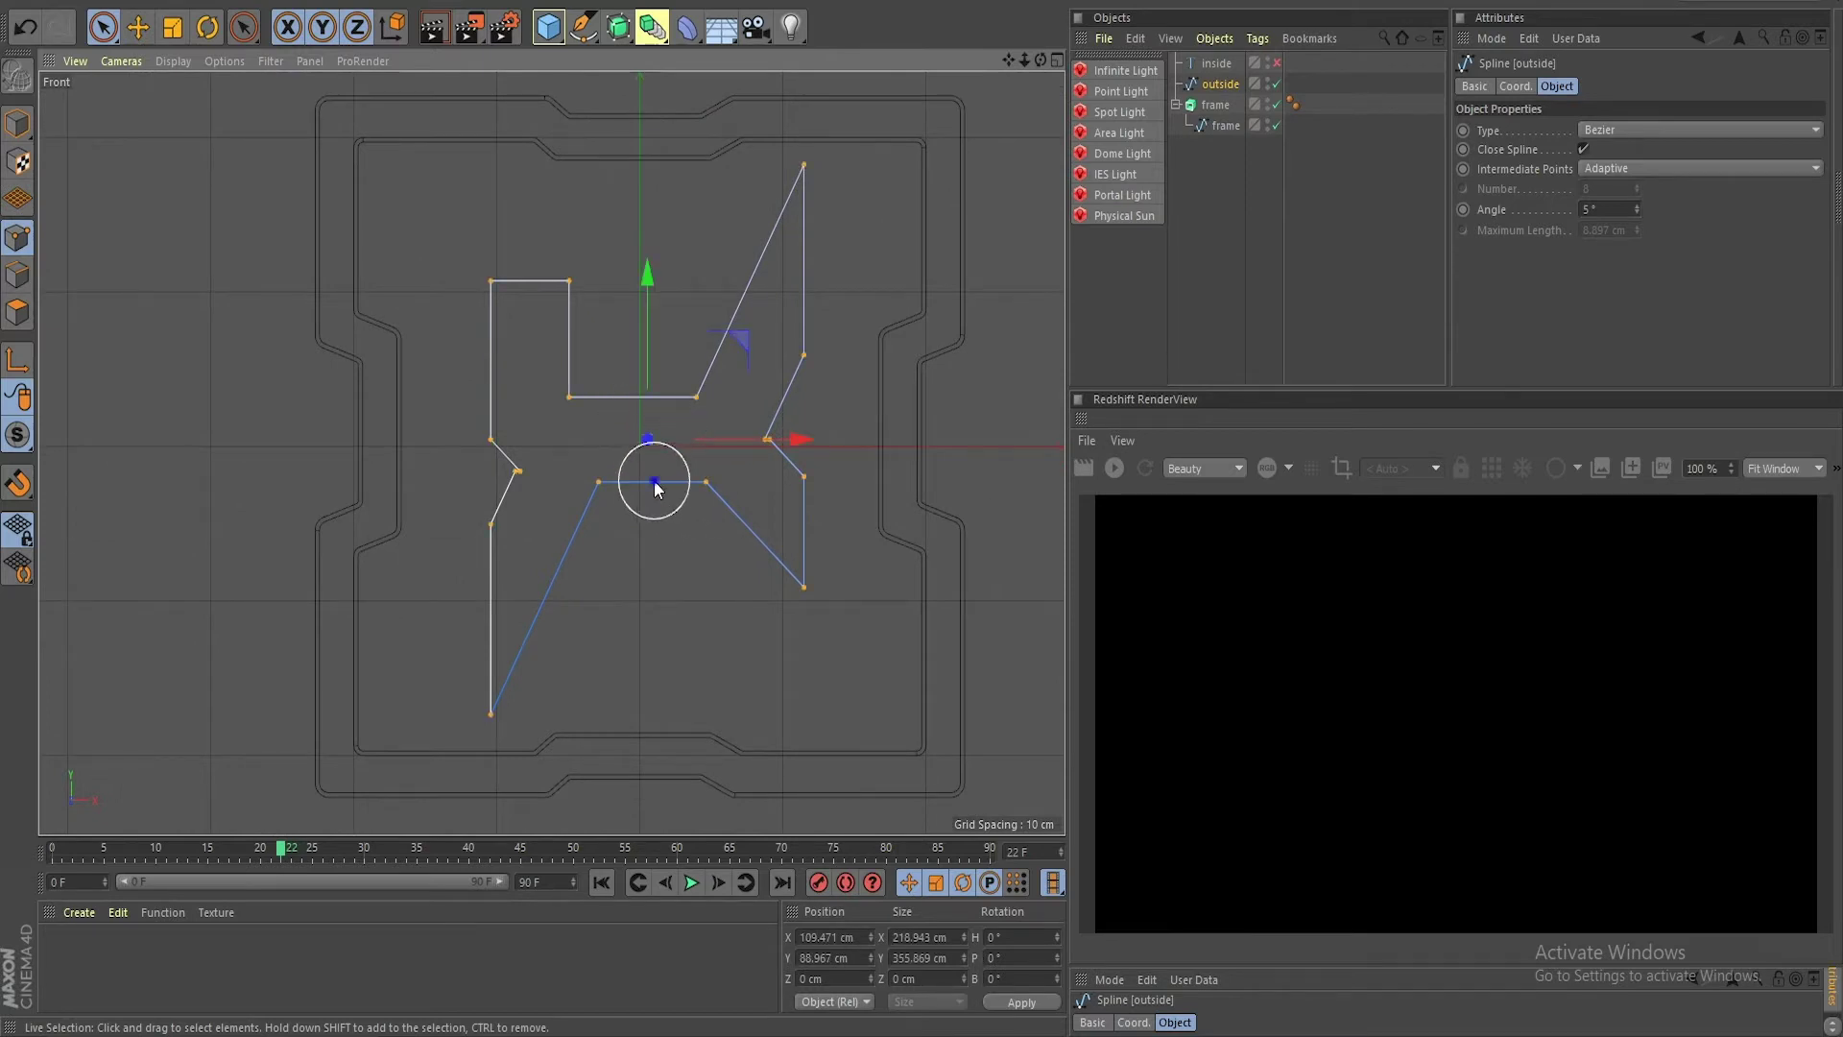
right_click(654, 480)
left_click(794, 816)
left_click_drag(648, 562, 664, 562)
scroll(596, 553, "up", 7)
middle_click_drag(553, 370, 697, 440, "alt")
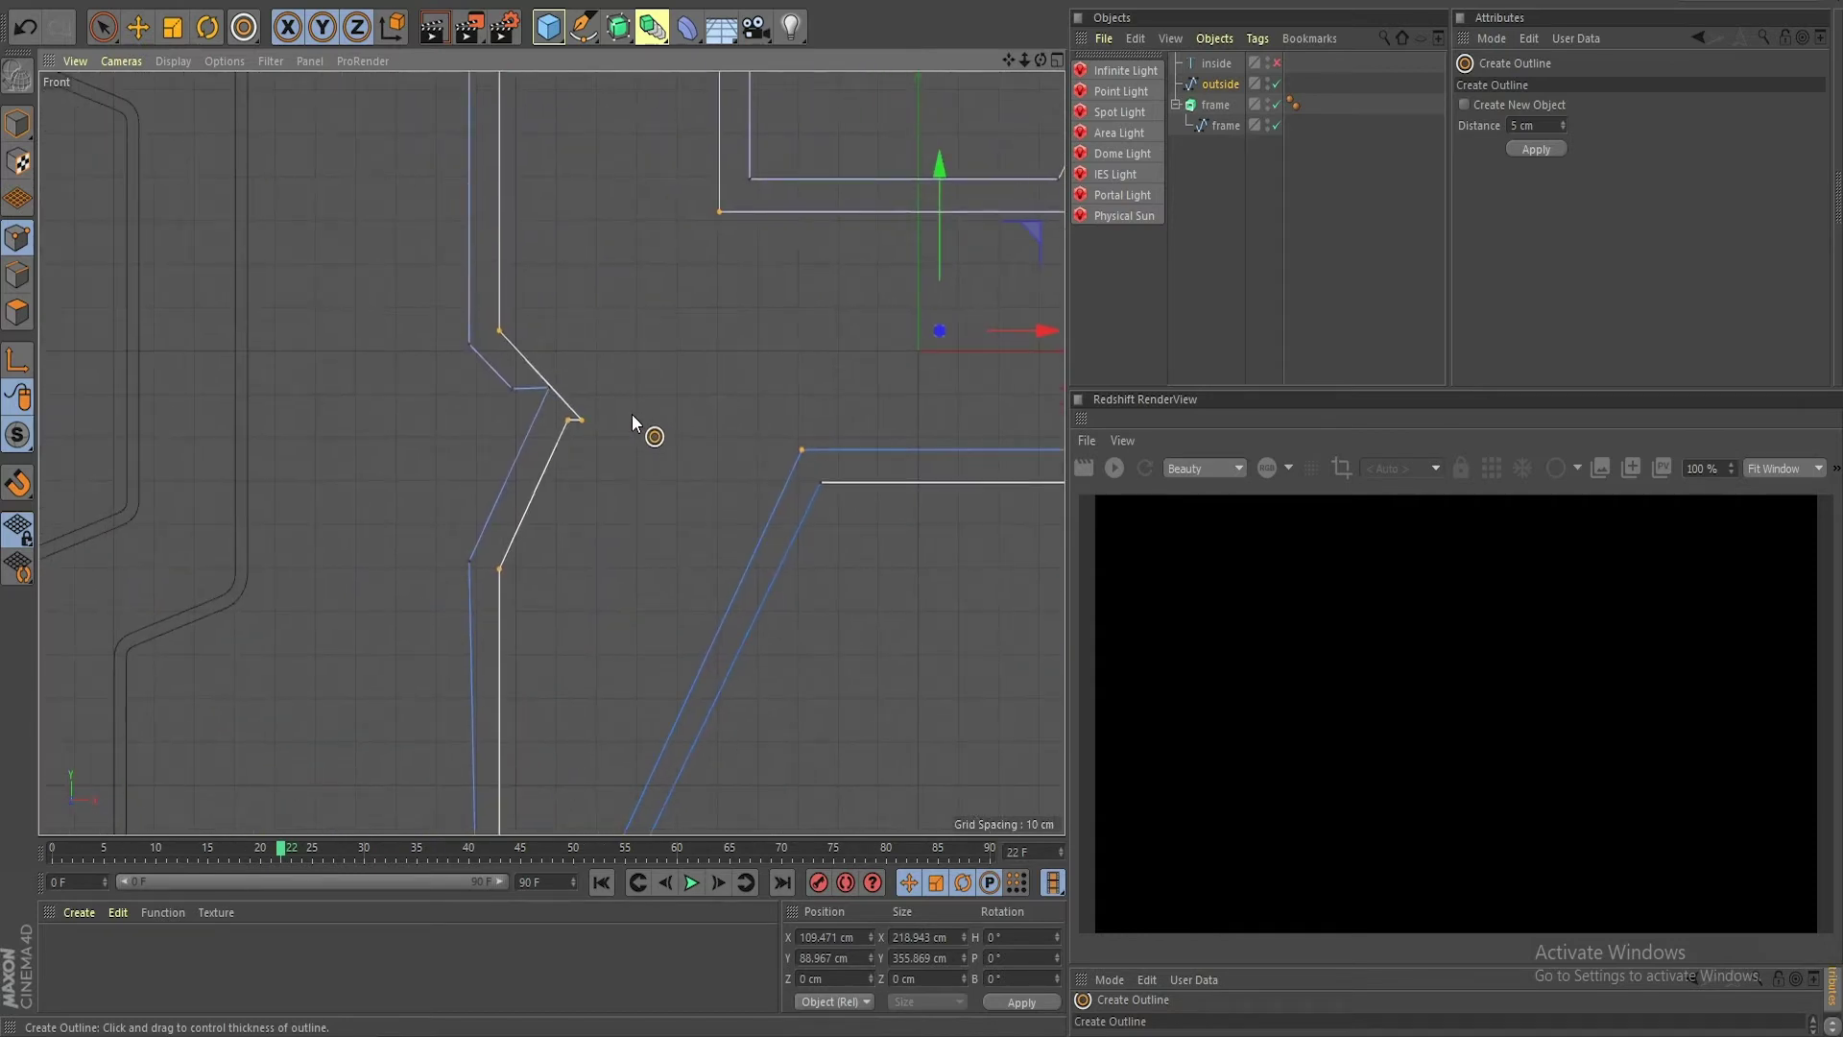
Step: Clean up the outline at the X's left notch by moving its corner point and removing the extra point beside it
left_click(101, 32)
left_click(416, 409)
scroll(605, 444, "up", 5)
middle_click_drag(605, 443, 723, 486, "alt")
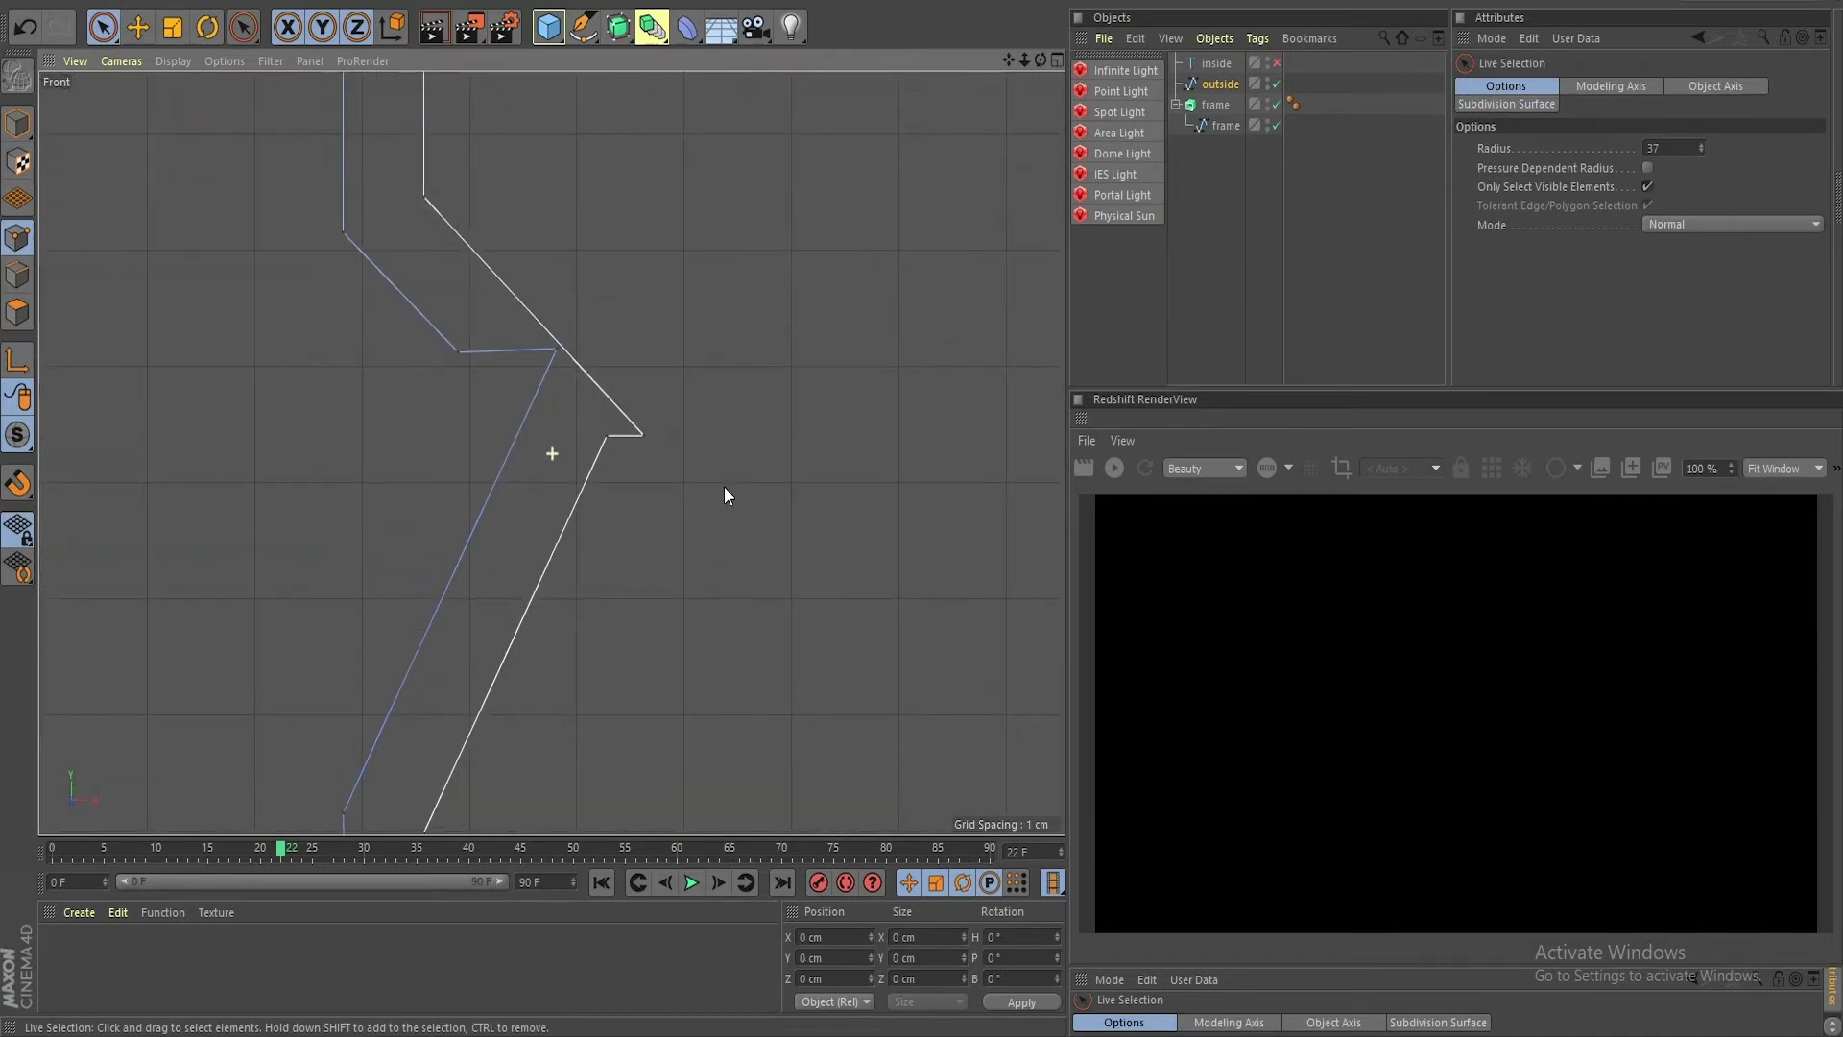
left_click(552, 365)
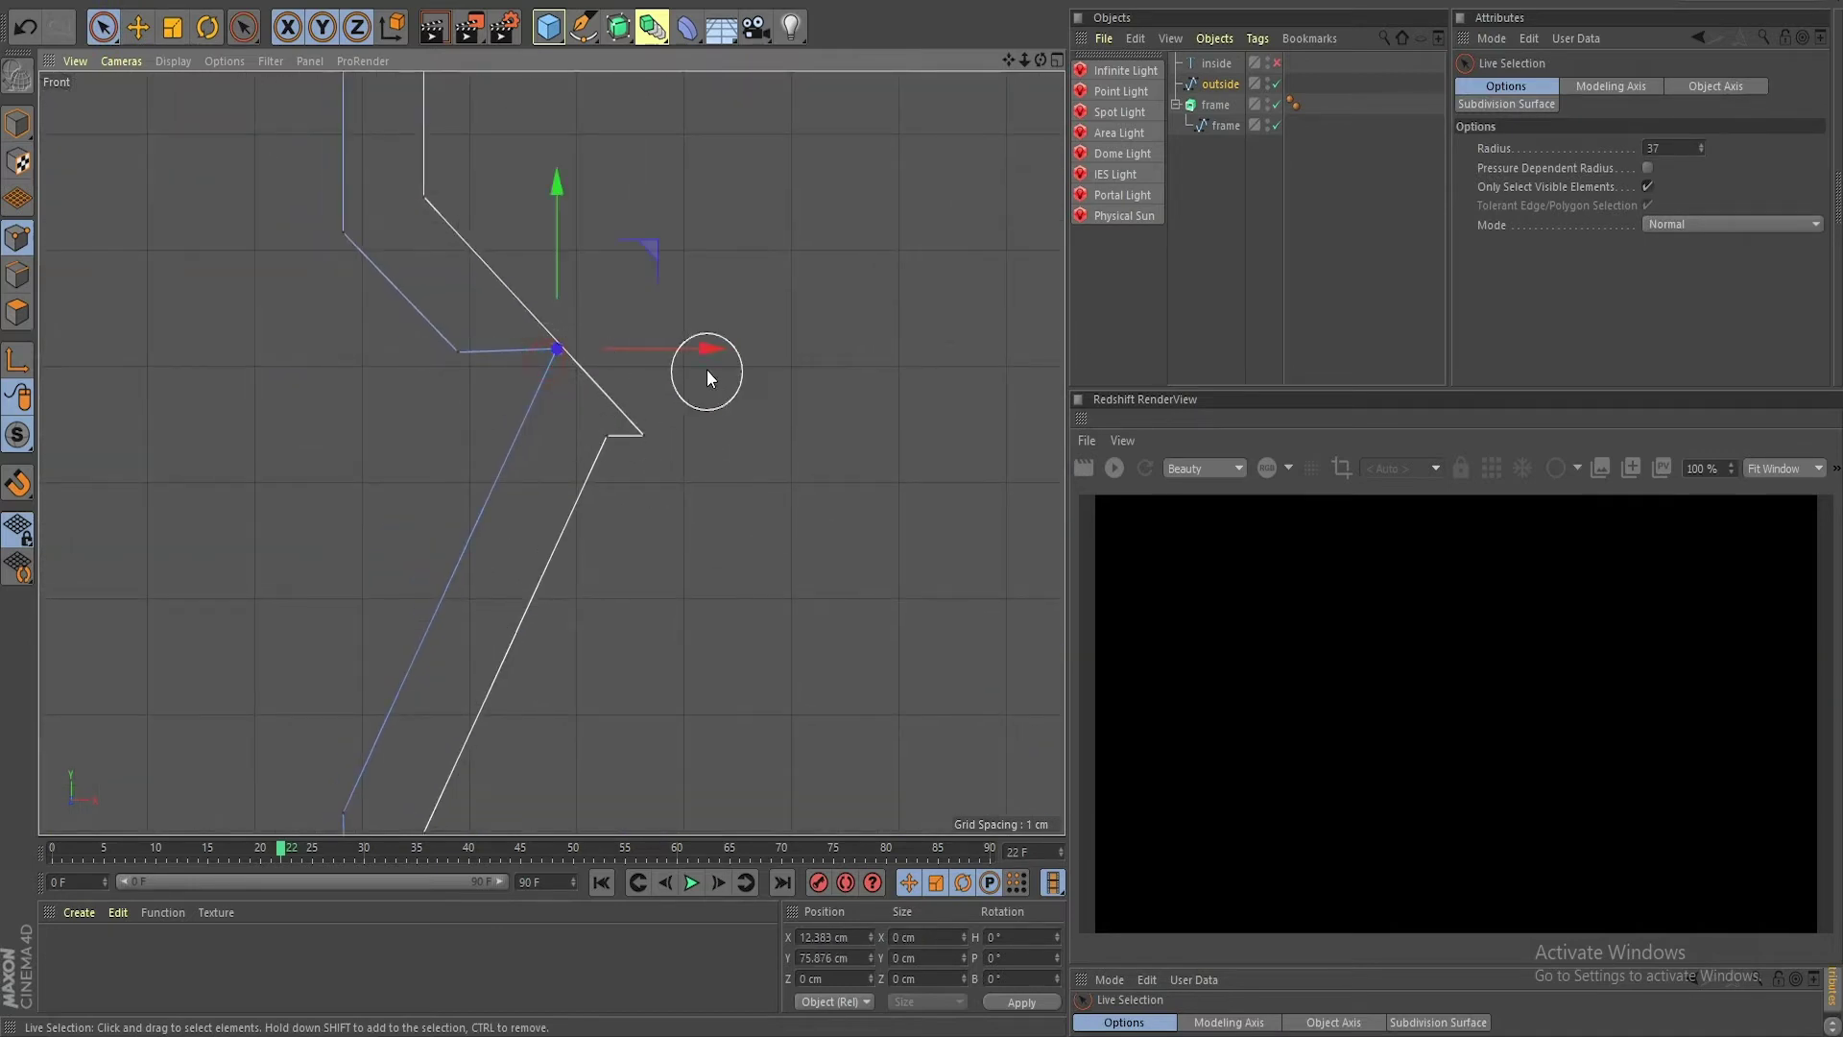
left_click_drag(641, 252, 630, 317)
left_click(458, 352)
left_click(833, 396)
scroll(738, 440, "down", 6)
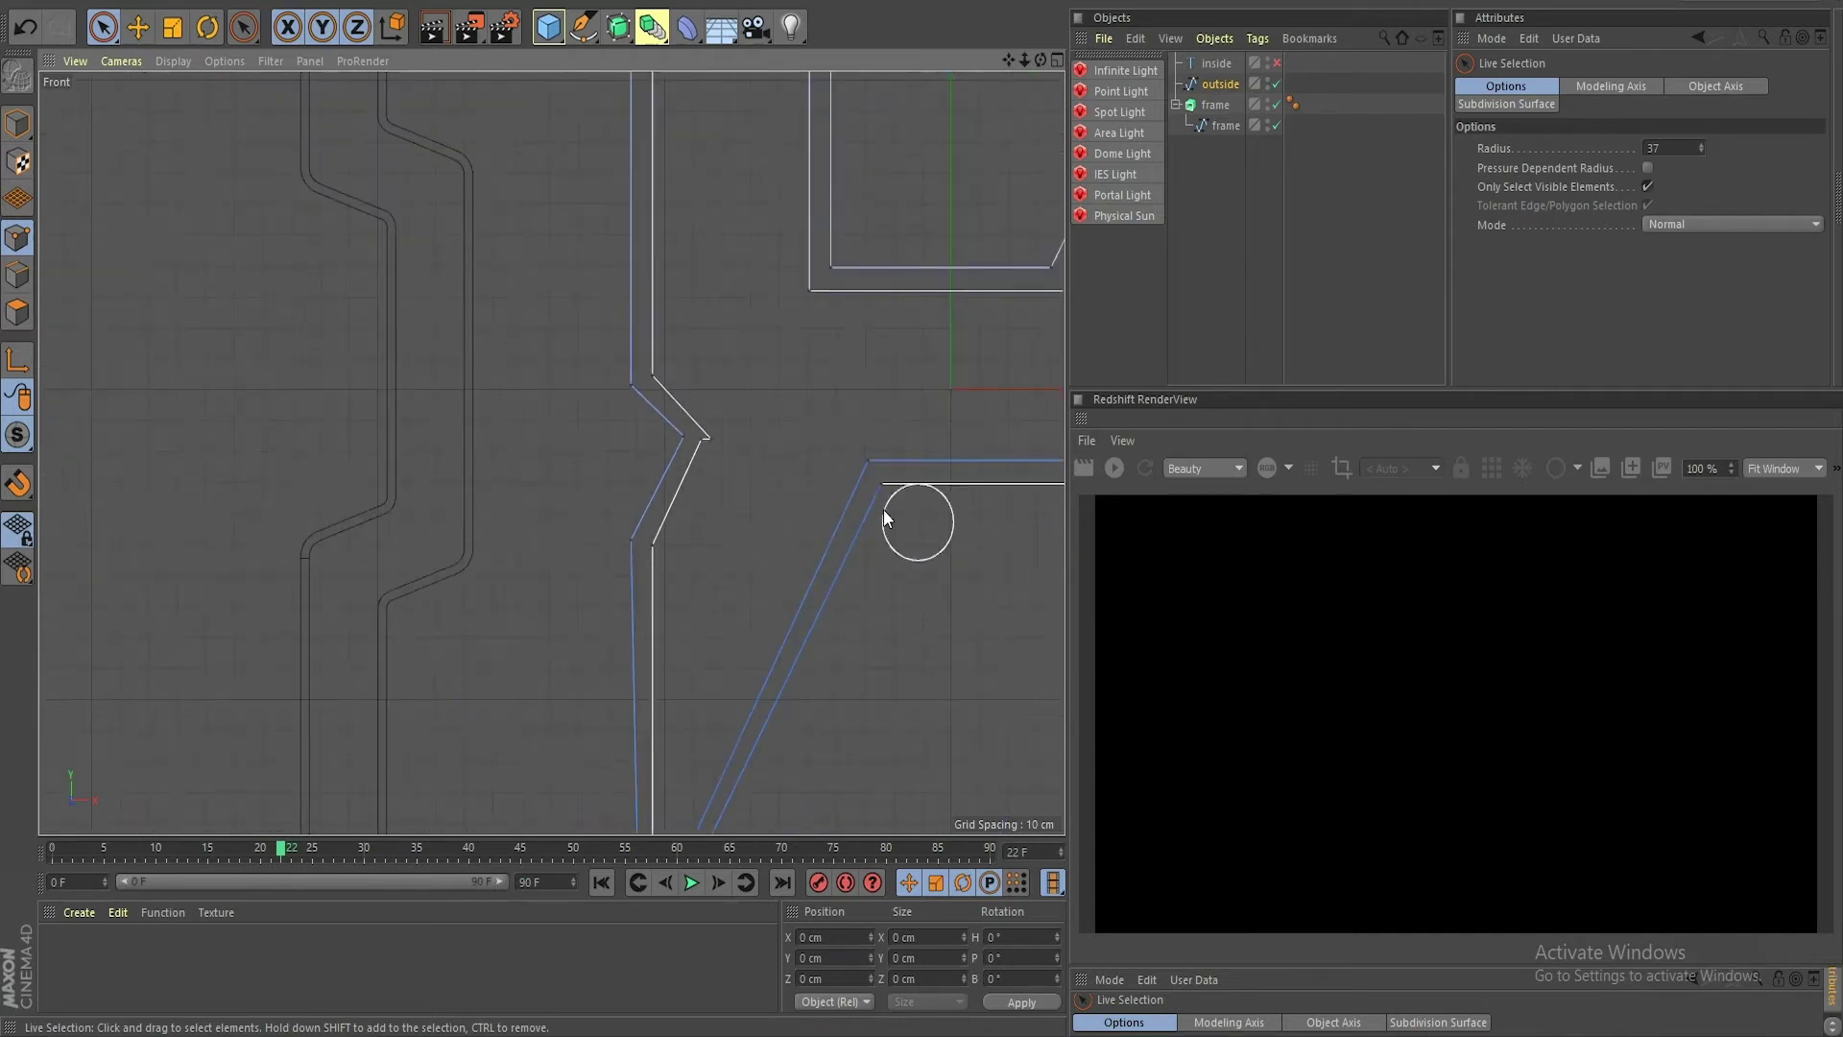
Step: Clean up the outline at the X's right notch by moving its corner point and removing the extra point beside it
middle_click_drag(729, 337, 763, 315, "alt")
scroll(701, 603, "up", 4)
middle_click_drag(664, 565, 656, 634, "alt")
left_click(606, 680)
scroll(677, 573, "down", 3)
middle_click_drag(981, 346, 729, 524, "alt")
middle_click_drag(776, 360, 735, 425, "alt")
scroll(735, 425, "up", 5)
middle_click_drag(858, 382, 689, 496, "alt")
scroll(688, 495, "up", 3)
left_click(545, 501)
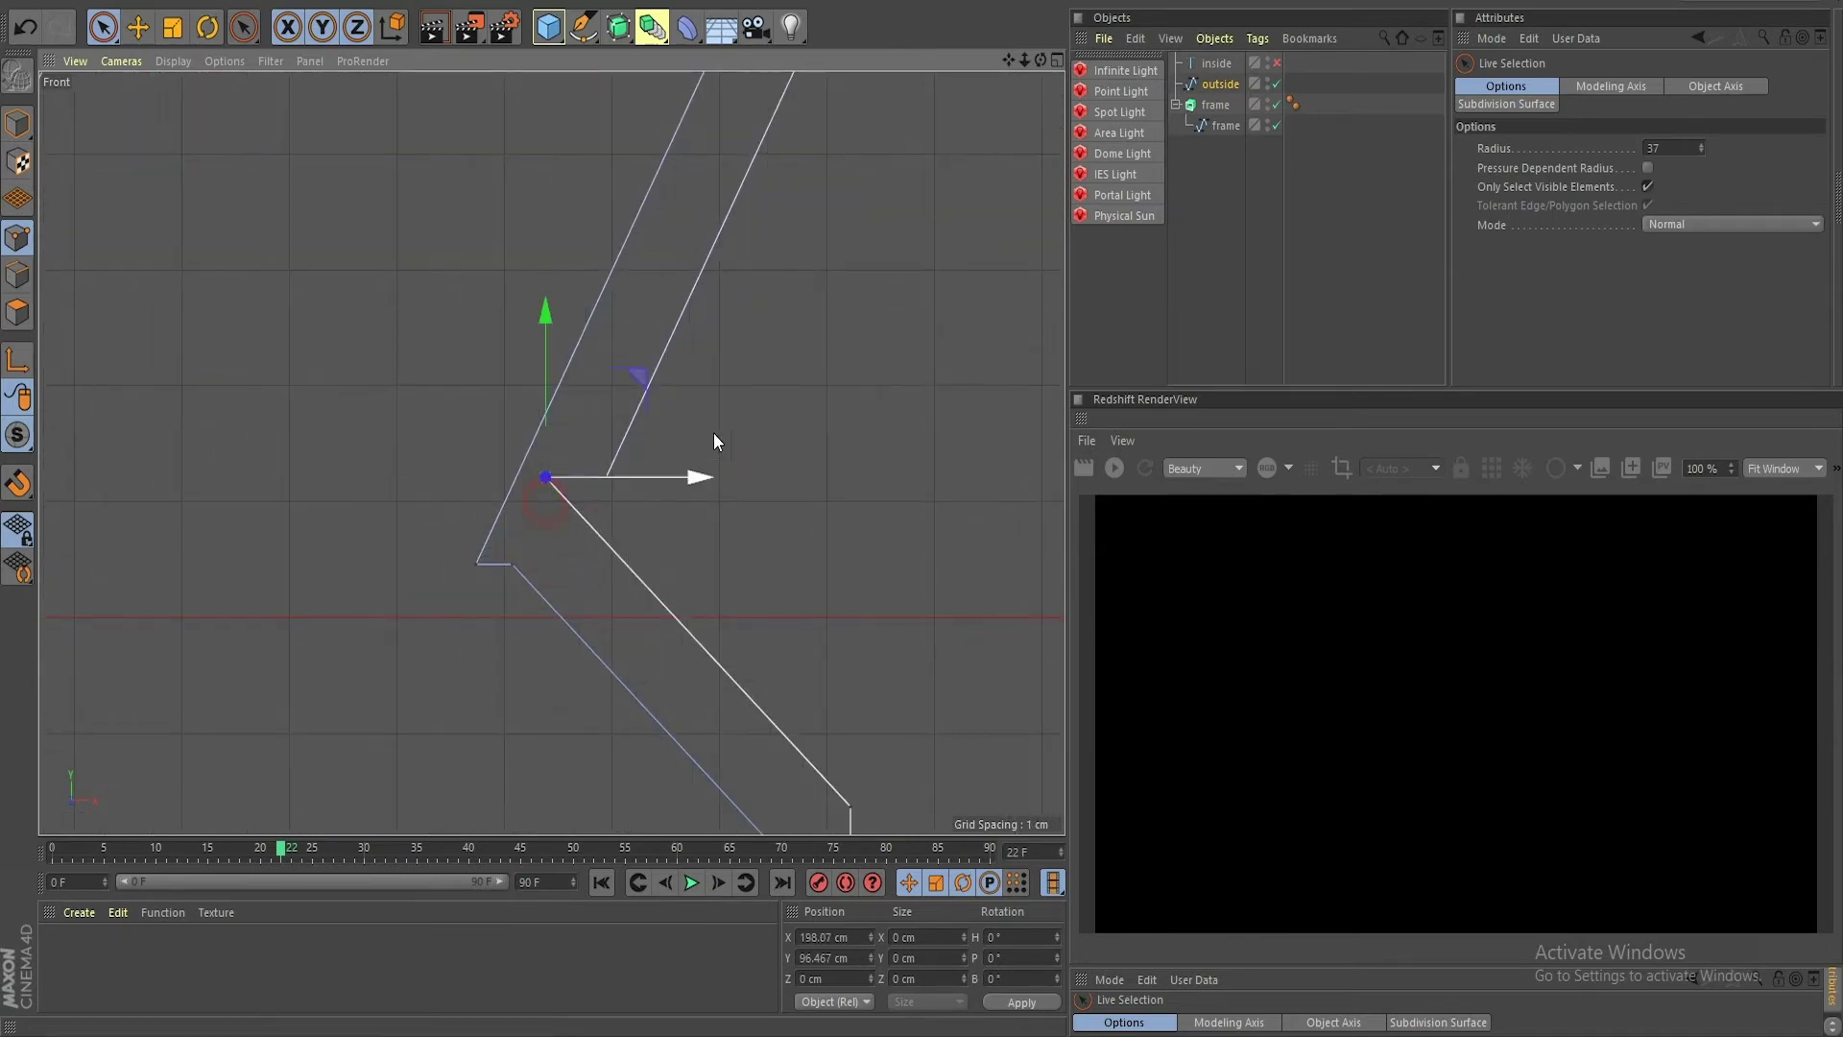
left_click_drag(643, 382, 682, 428)
left_click(637, 465)
left_click(761, 533)
scroll(694, 492, "down", 4)
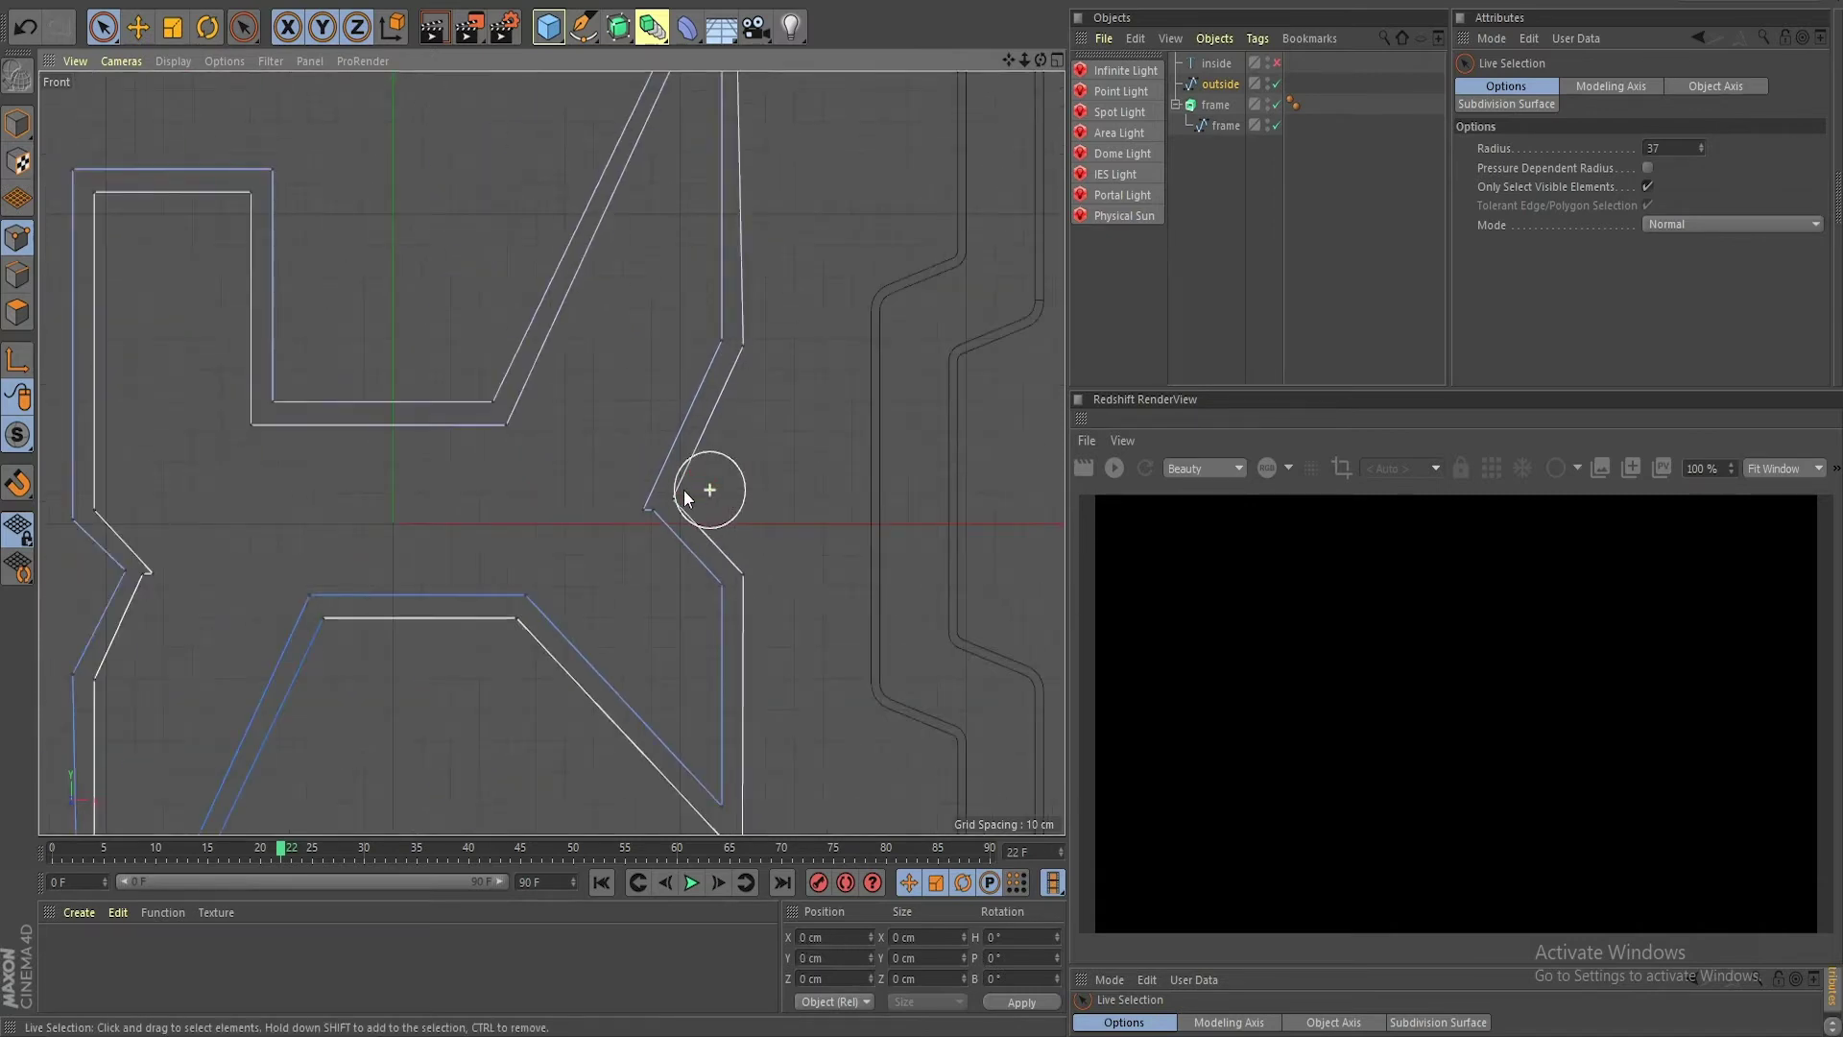
Step: Move the inner contour's point at the X's upper-right tip slightly downward
scroll(564, 462, "down", 4)
scroll(589, 423, "up", 7)
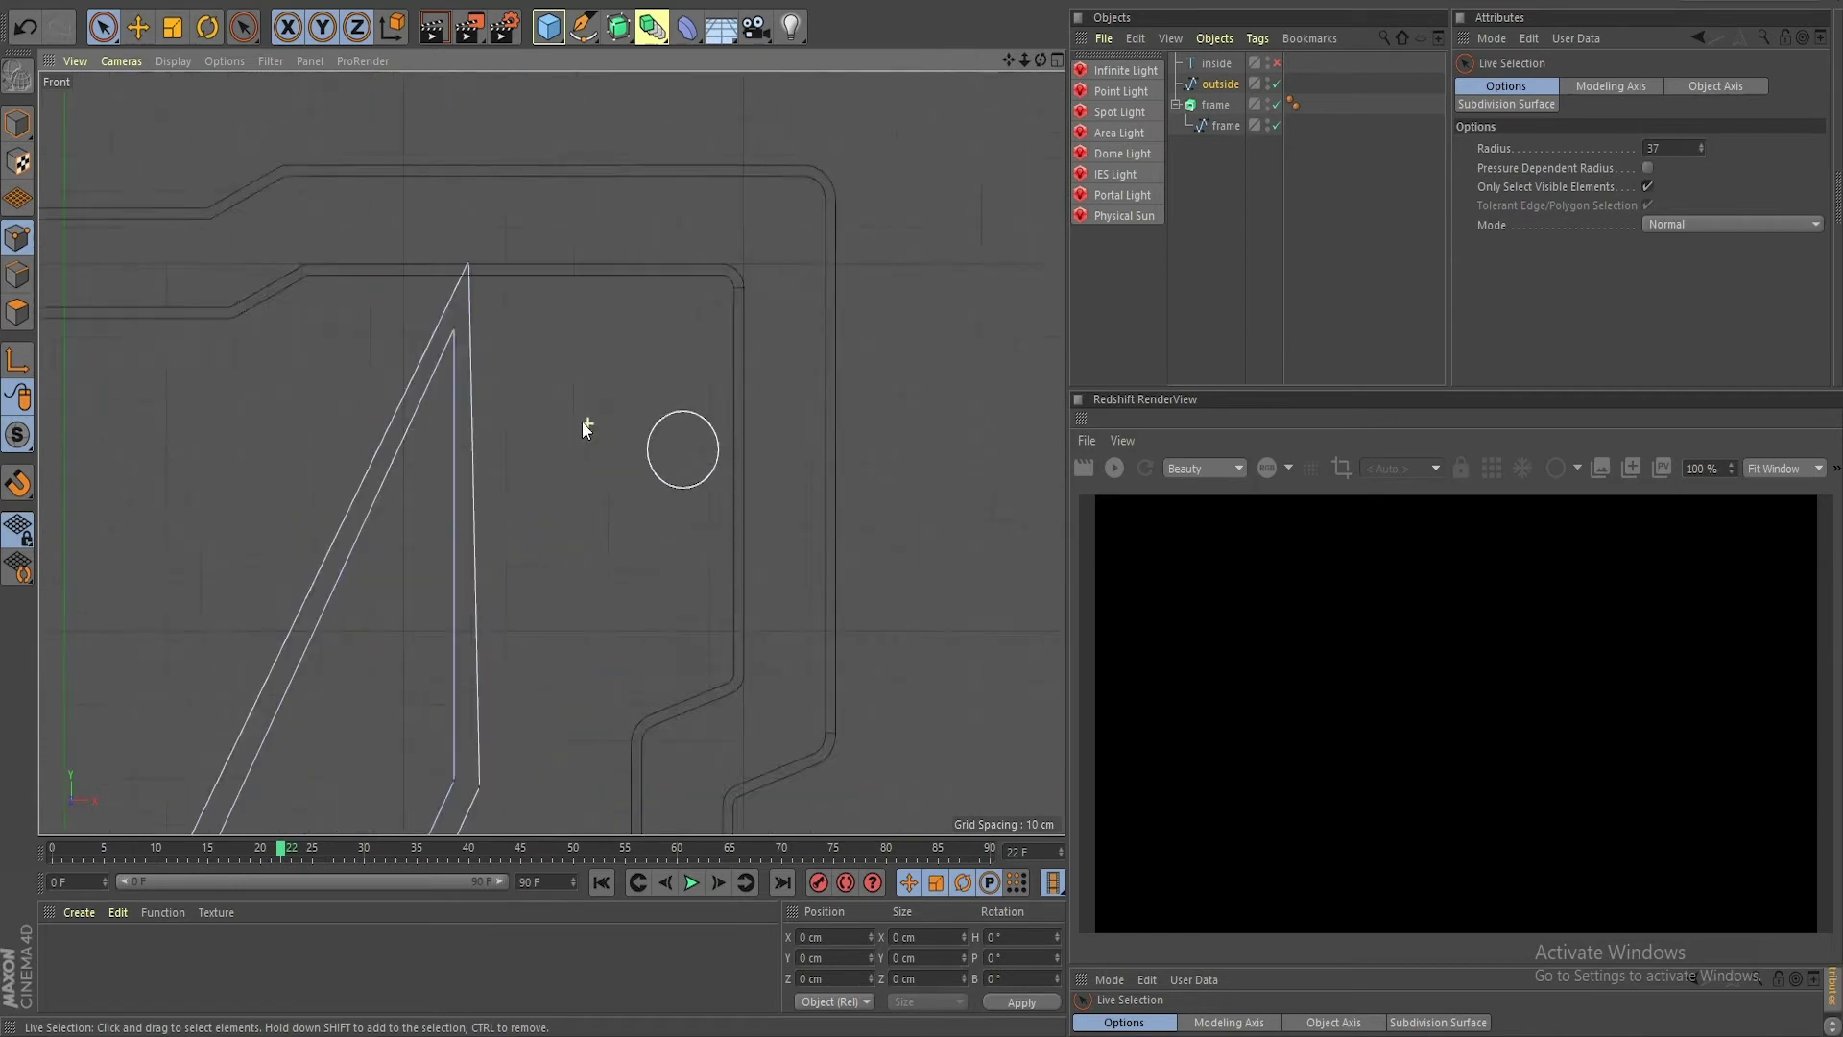
middle_click_drag(776, 534, 832, 565, "alt")
left_click(732, 429)
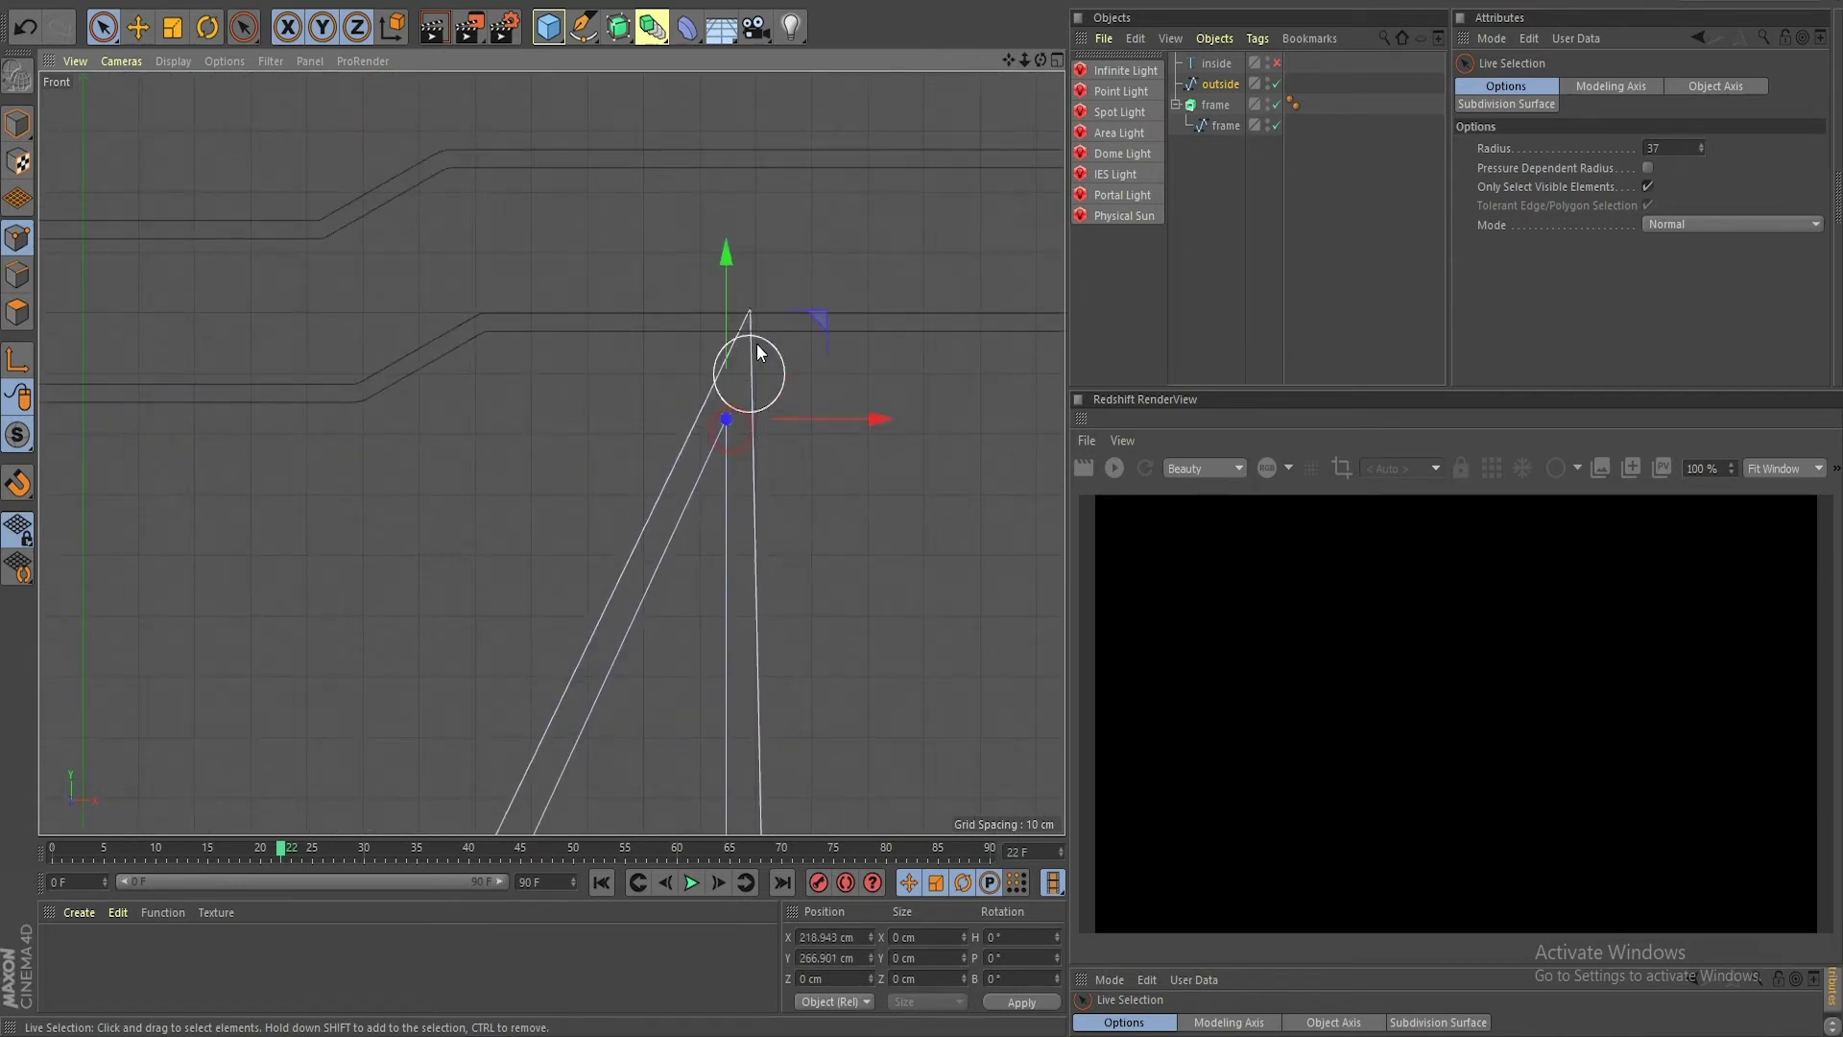
left_click_drag(818, 320, 816, 337)
left_click(891, 565)
scroll(891, 565, "down", 5)
middle_click_drag(808, 519, 805, 514, "alt")
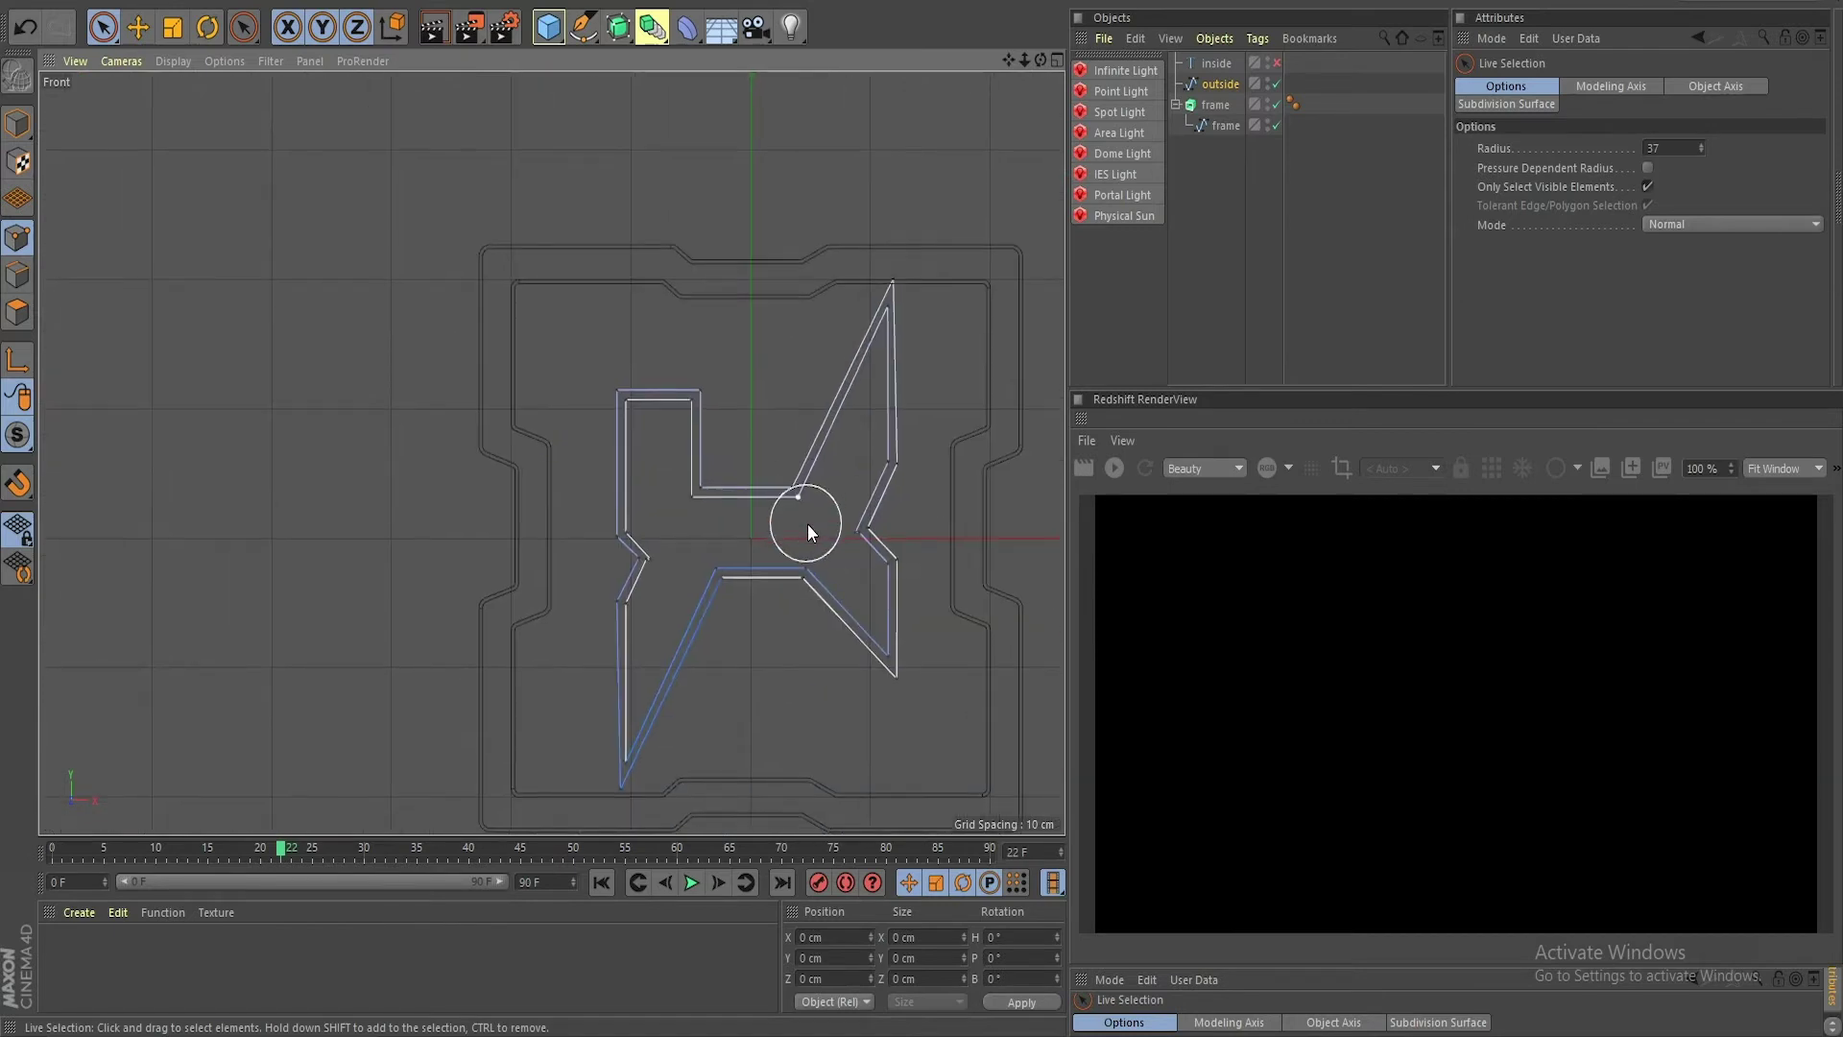
Step: Round the inner and outer points of the X's lower-left and upper-right tips with a Chamfer radius of about 9.45 cm
scroll(740, 544, "up", 1)
middle_click_drag(755, 691, 712, 603, "alt")
scroll(740, 543, "down", 4)
scroll(740, 543, "up", 3)
middle_click_drag(585, 672, 641, 586, "alt")
scroll(642, 585, "up", 6)
left_click_drag(451, 605, 469, 557)
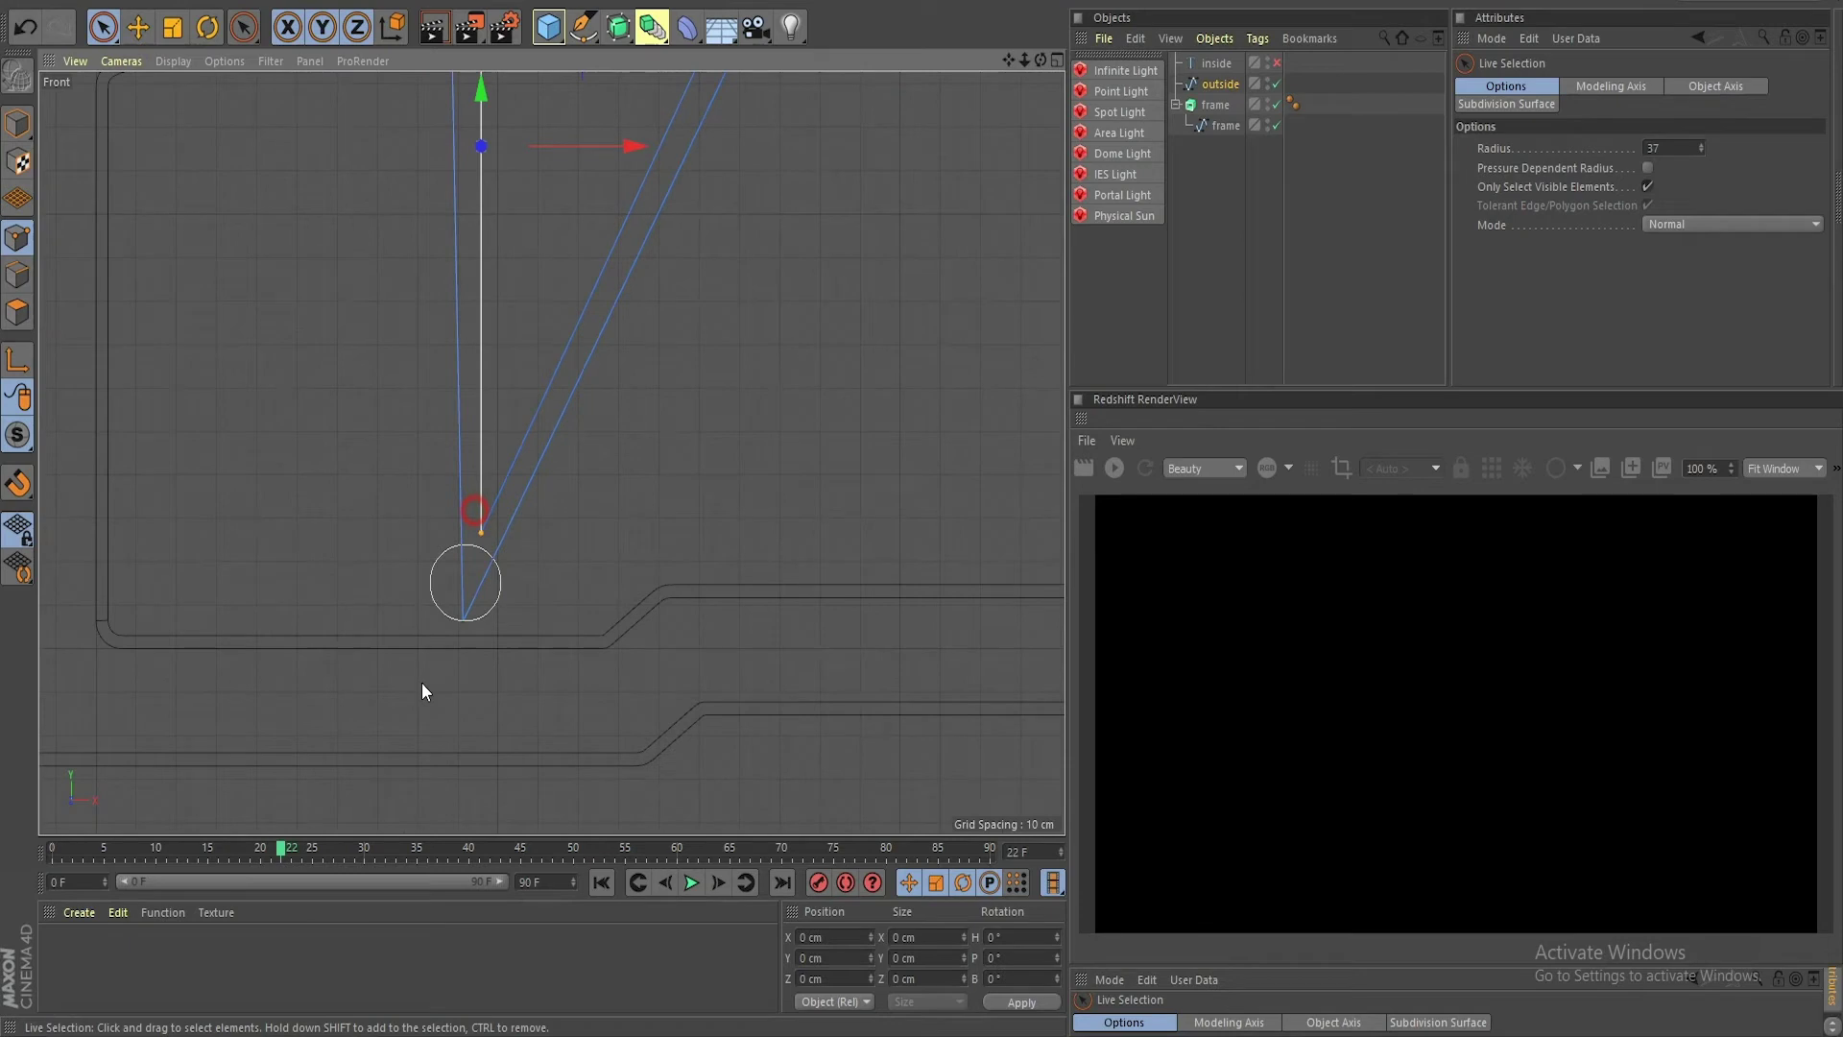
scroll(797, 371, "down", 5)
scroll(781, 574, "up", 4)
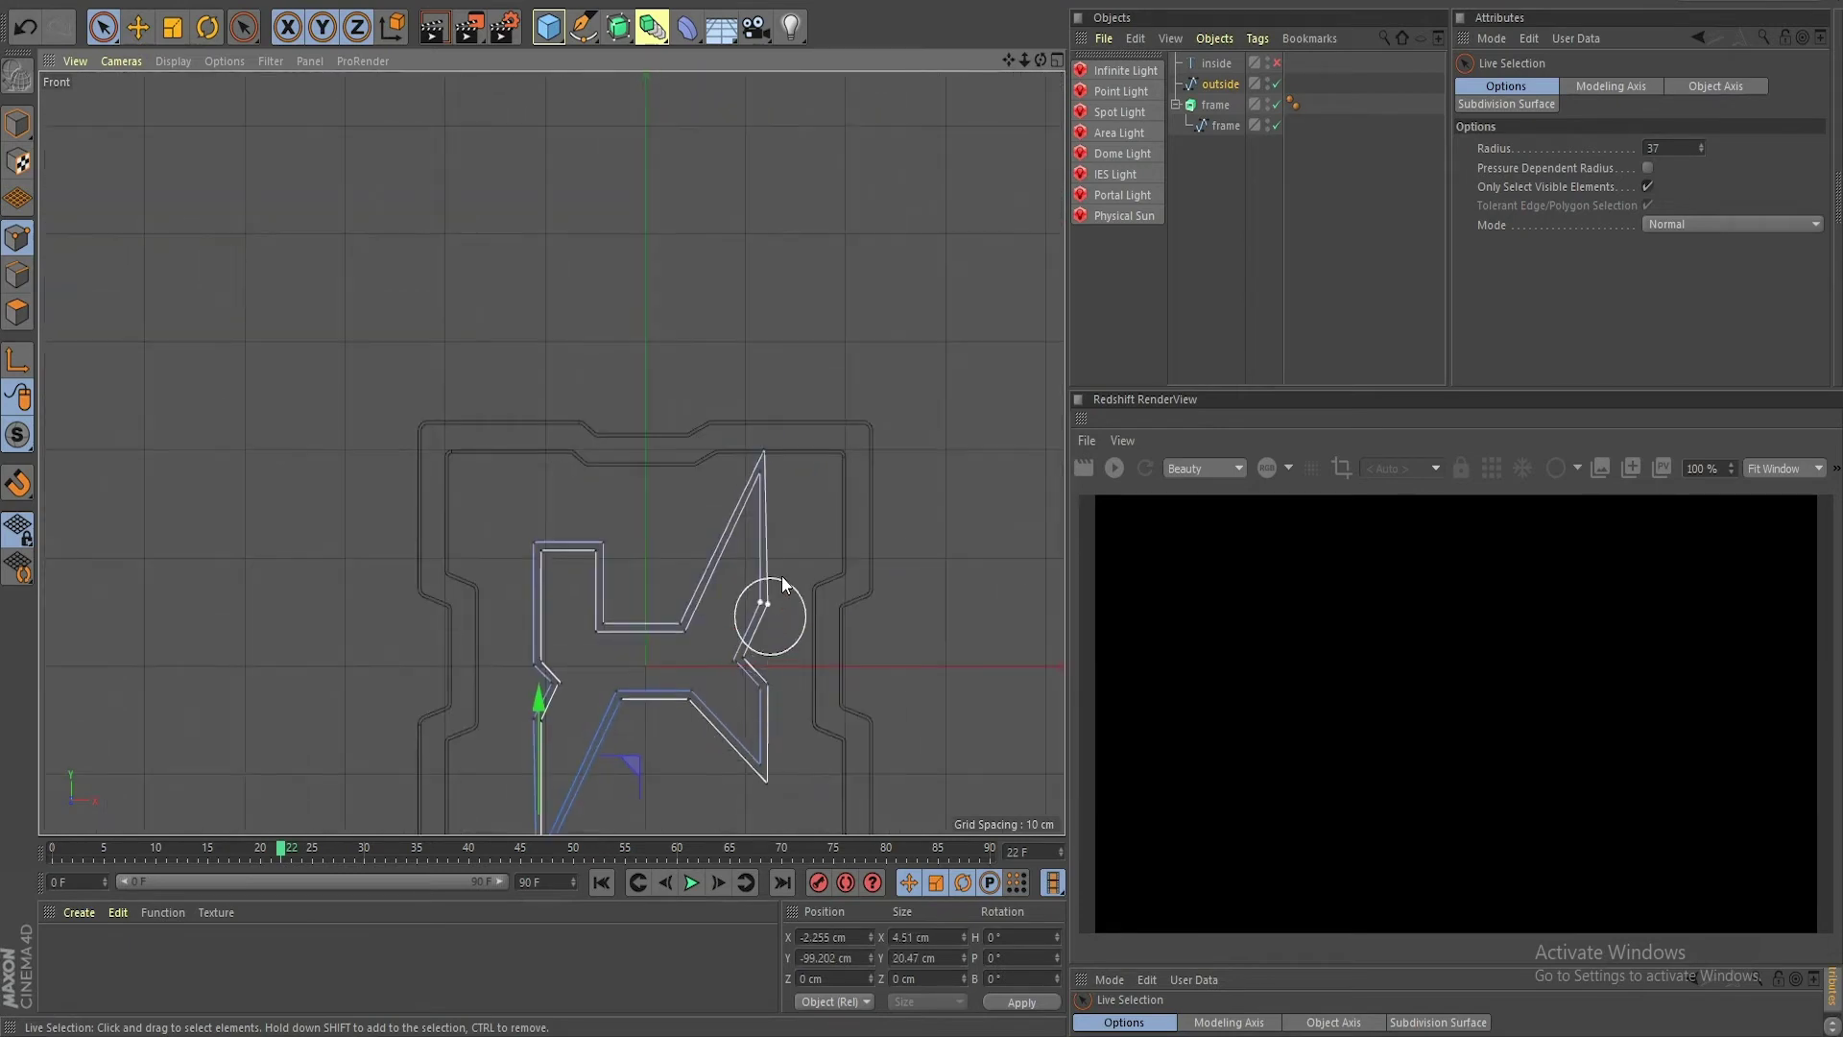
scroll(781, 482, "up", 3)
left_click_drag(698, 489, 713, 408, "shift")
scroll(705, 624, "down", 4)
middle_click_drag(715, 595, 816, 327, "alt")
middle_click_drag(681, 677, 823, 418, "alt")
middle_click_drag(631, 658, 676, 572, "alt")
scroll(654, 603, "up", 3)
scroll(658, 605, "up", 2)
left_click_drag(658, 604, 670, 545, "shift")
right_click(670, 544)
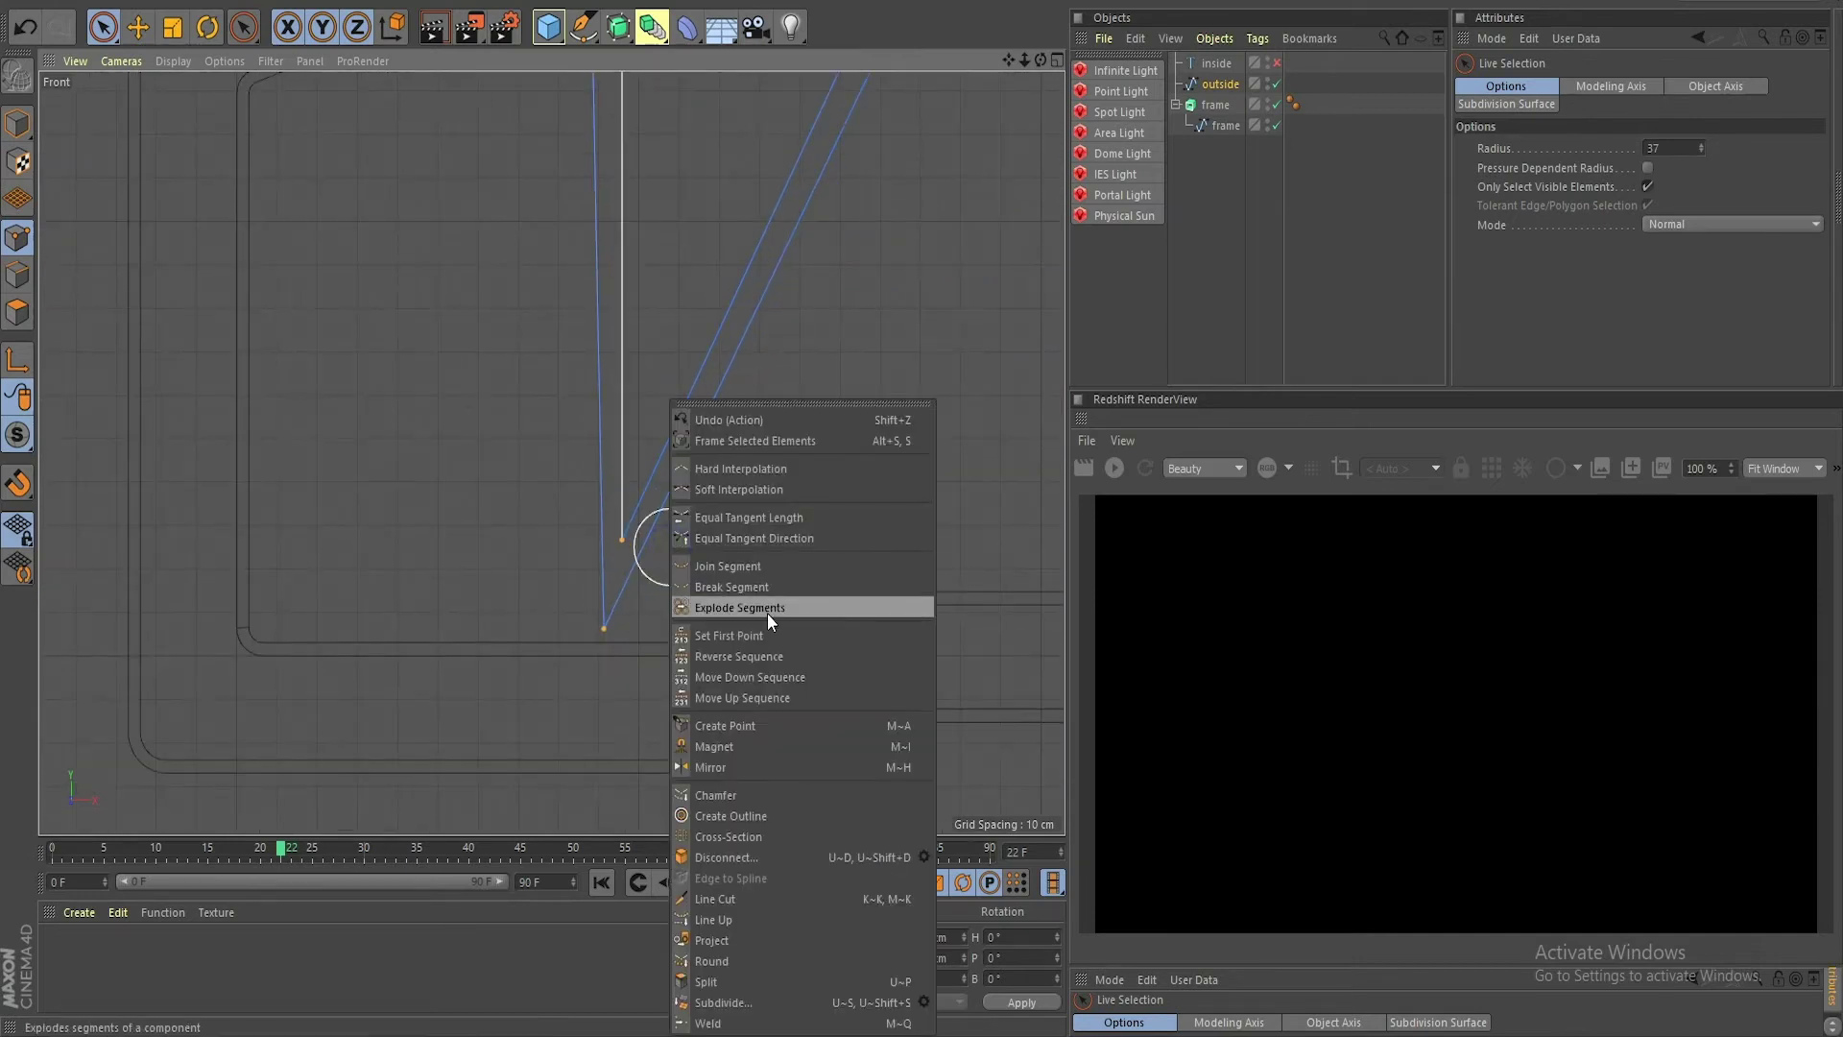
left_click(758, 795)
left_click_drag(682, 503, 803, 639)
scroll(768, 530, "down", 6)
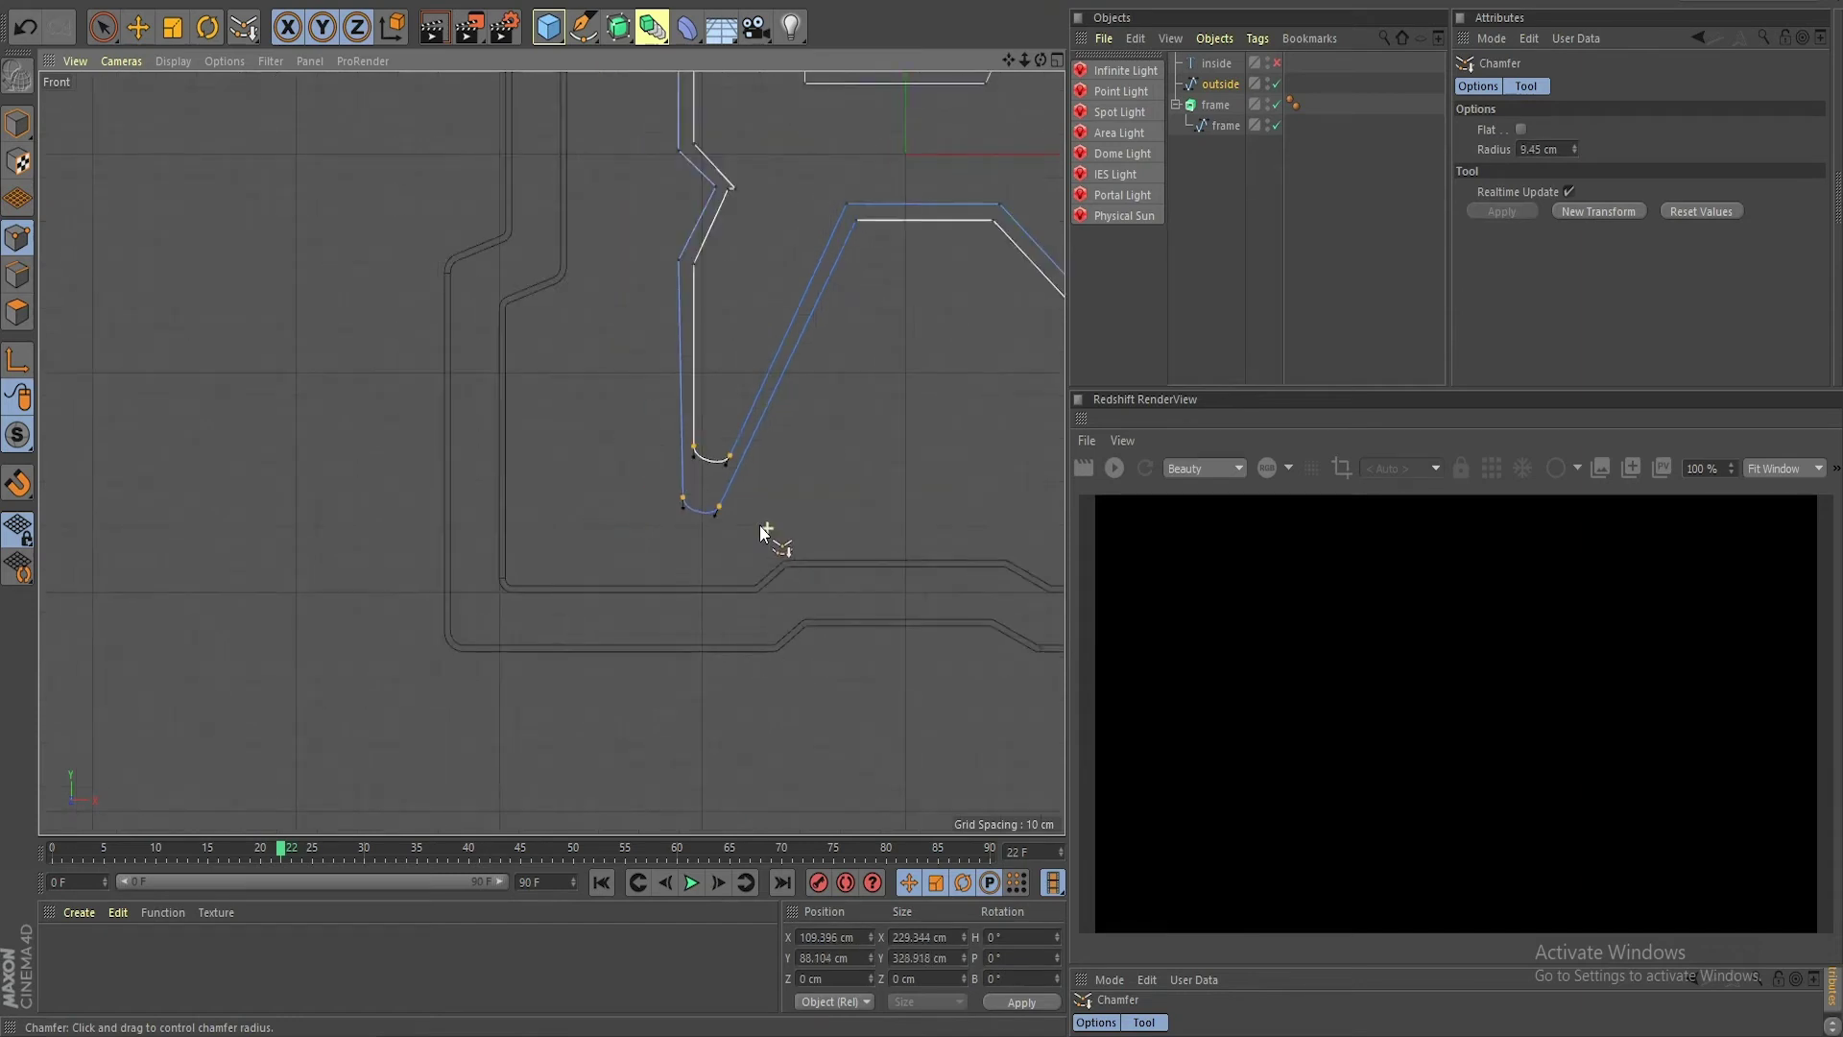
middle_click_drag(822, 429, 702, 499, "alt")
left_click(104, 27)
left_click(412, 391)
scroll(703, 504, "up", 5)
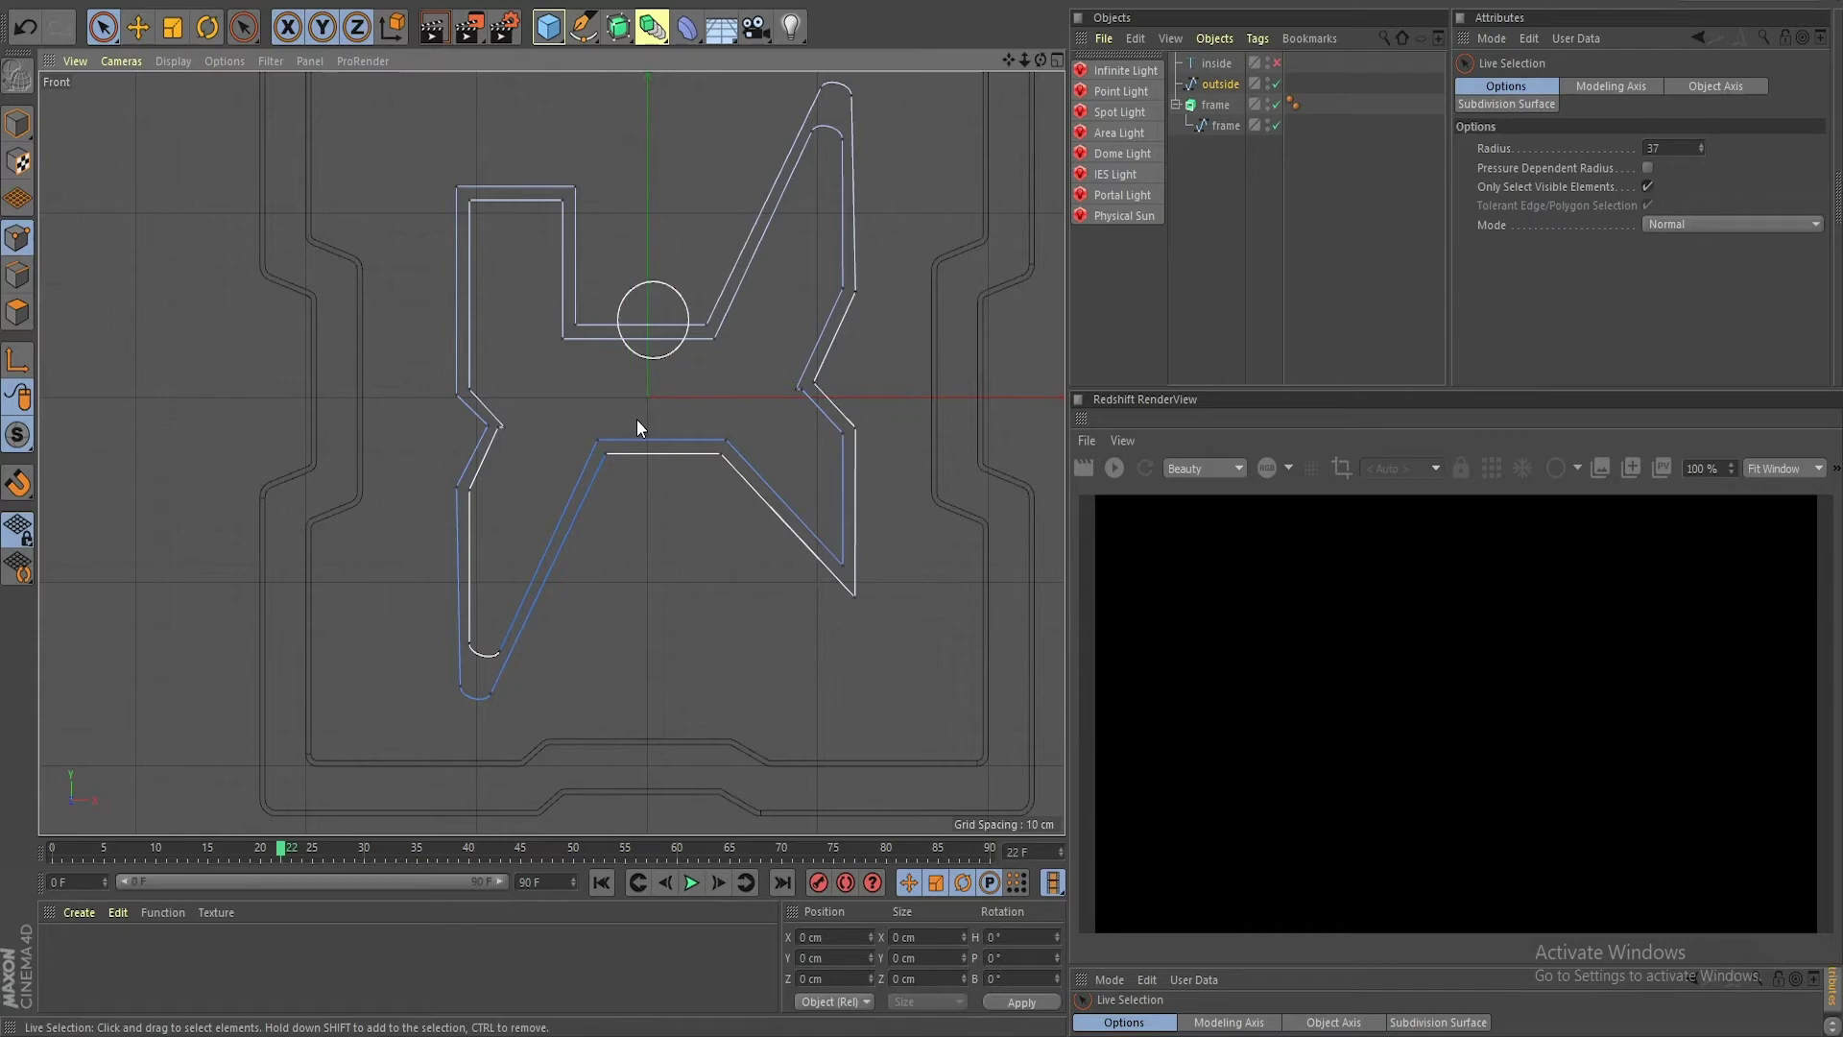
Step: Extrude the outside X spline in the perspective view by placing it under an Extrude generator
left_click(16, 125)
middle_click(625, 314)
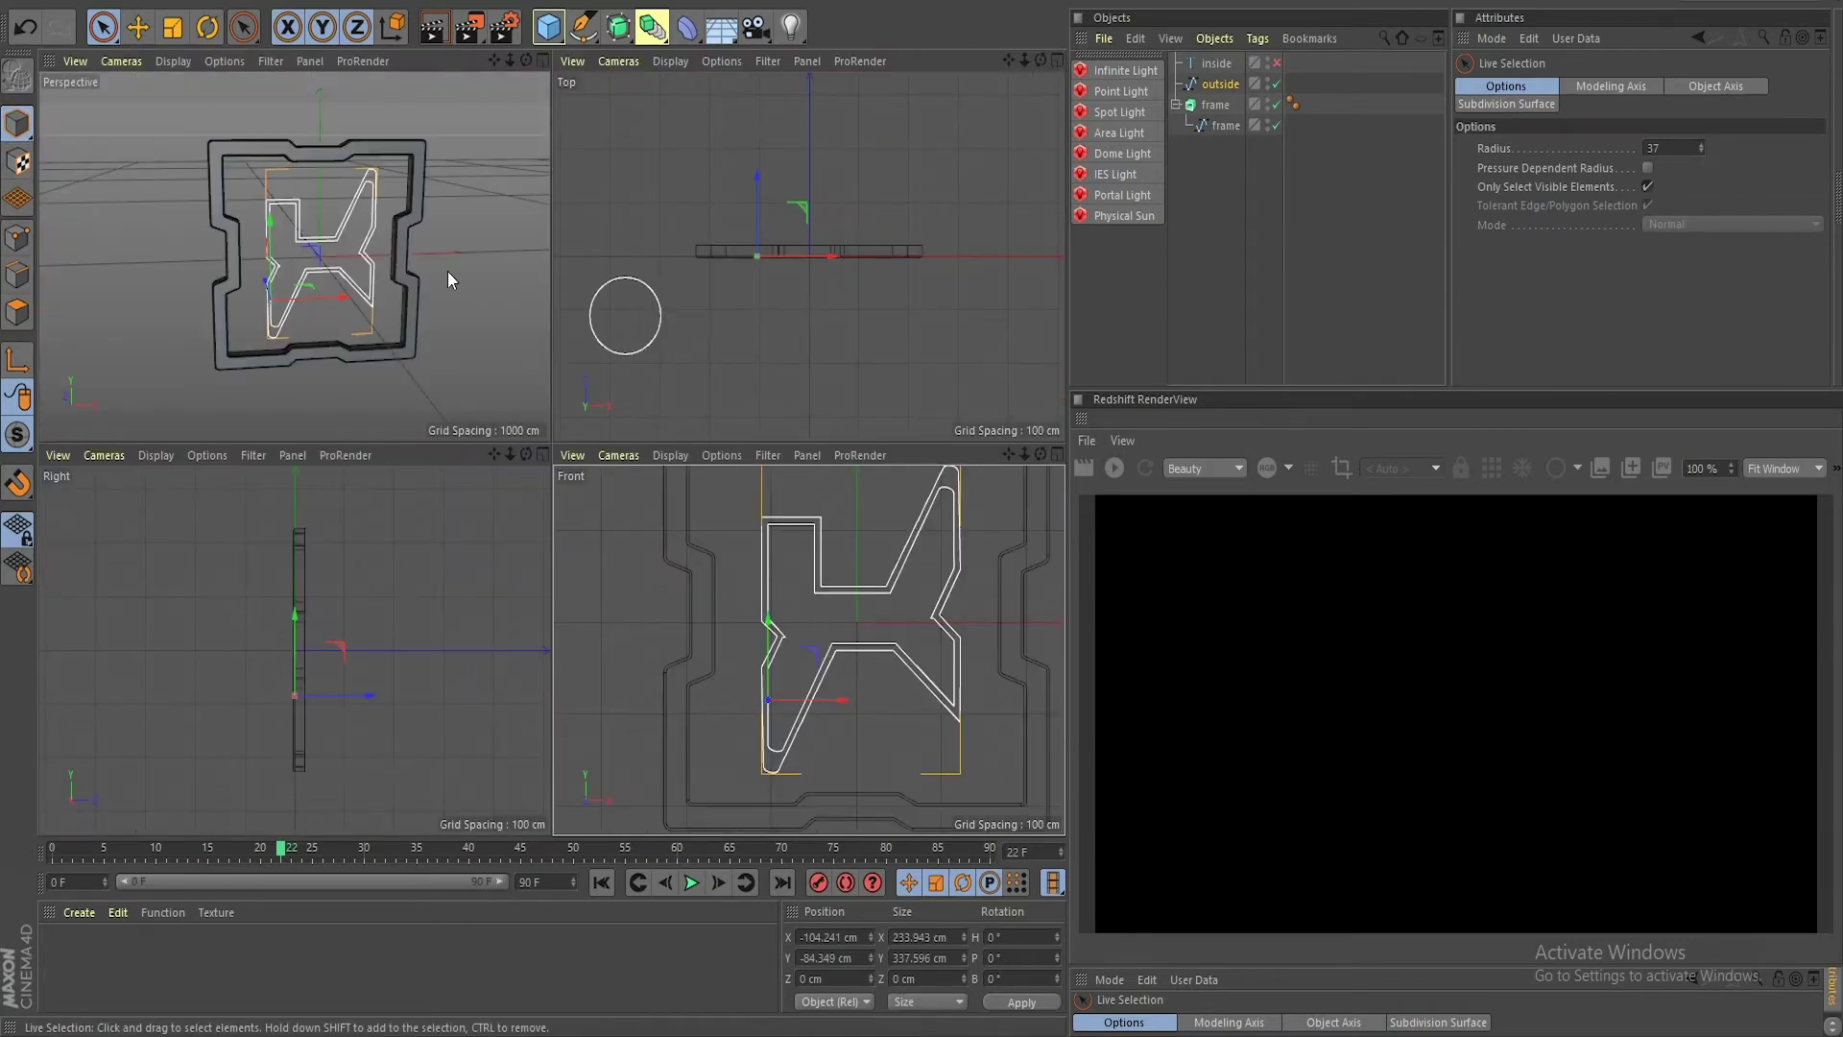
middle_click(447, 271)
left_click_drag(330, 259, 649, 482, "alt")
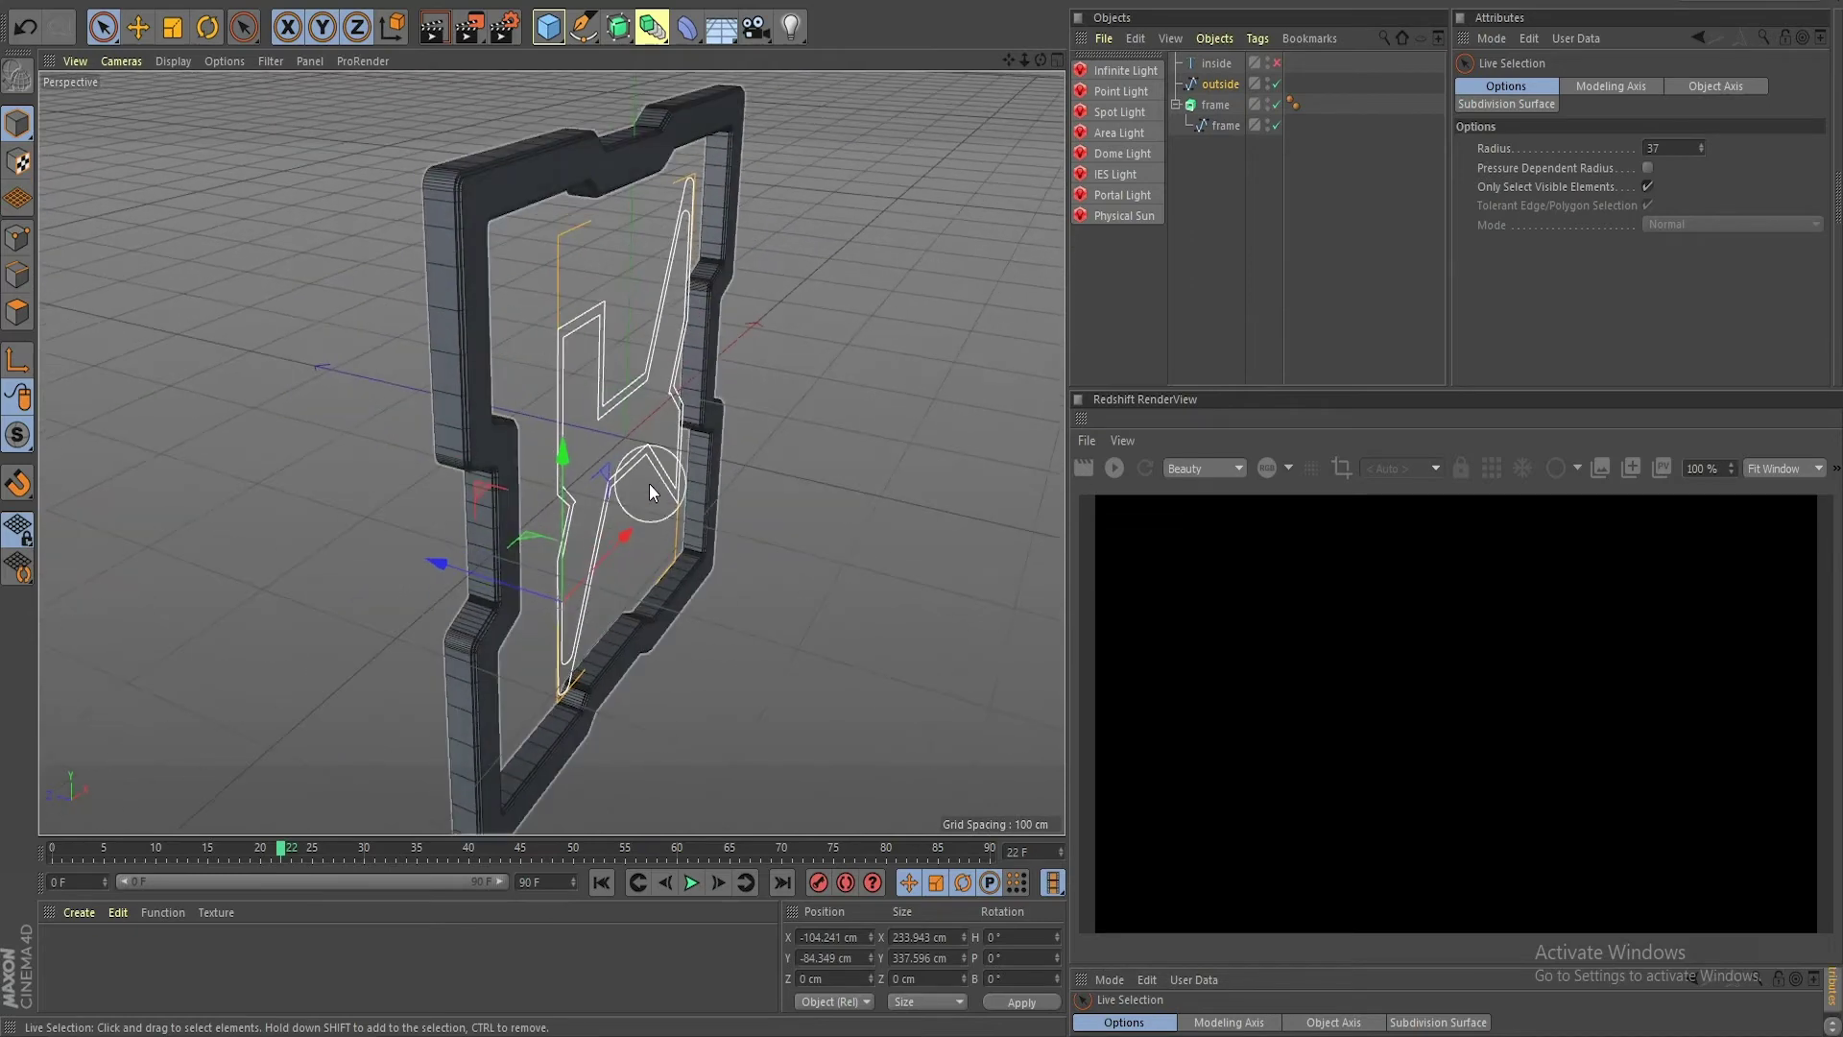
left_click(619, 27)
left_click(860, 67, "alt")
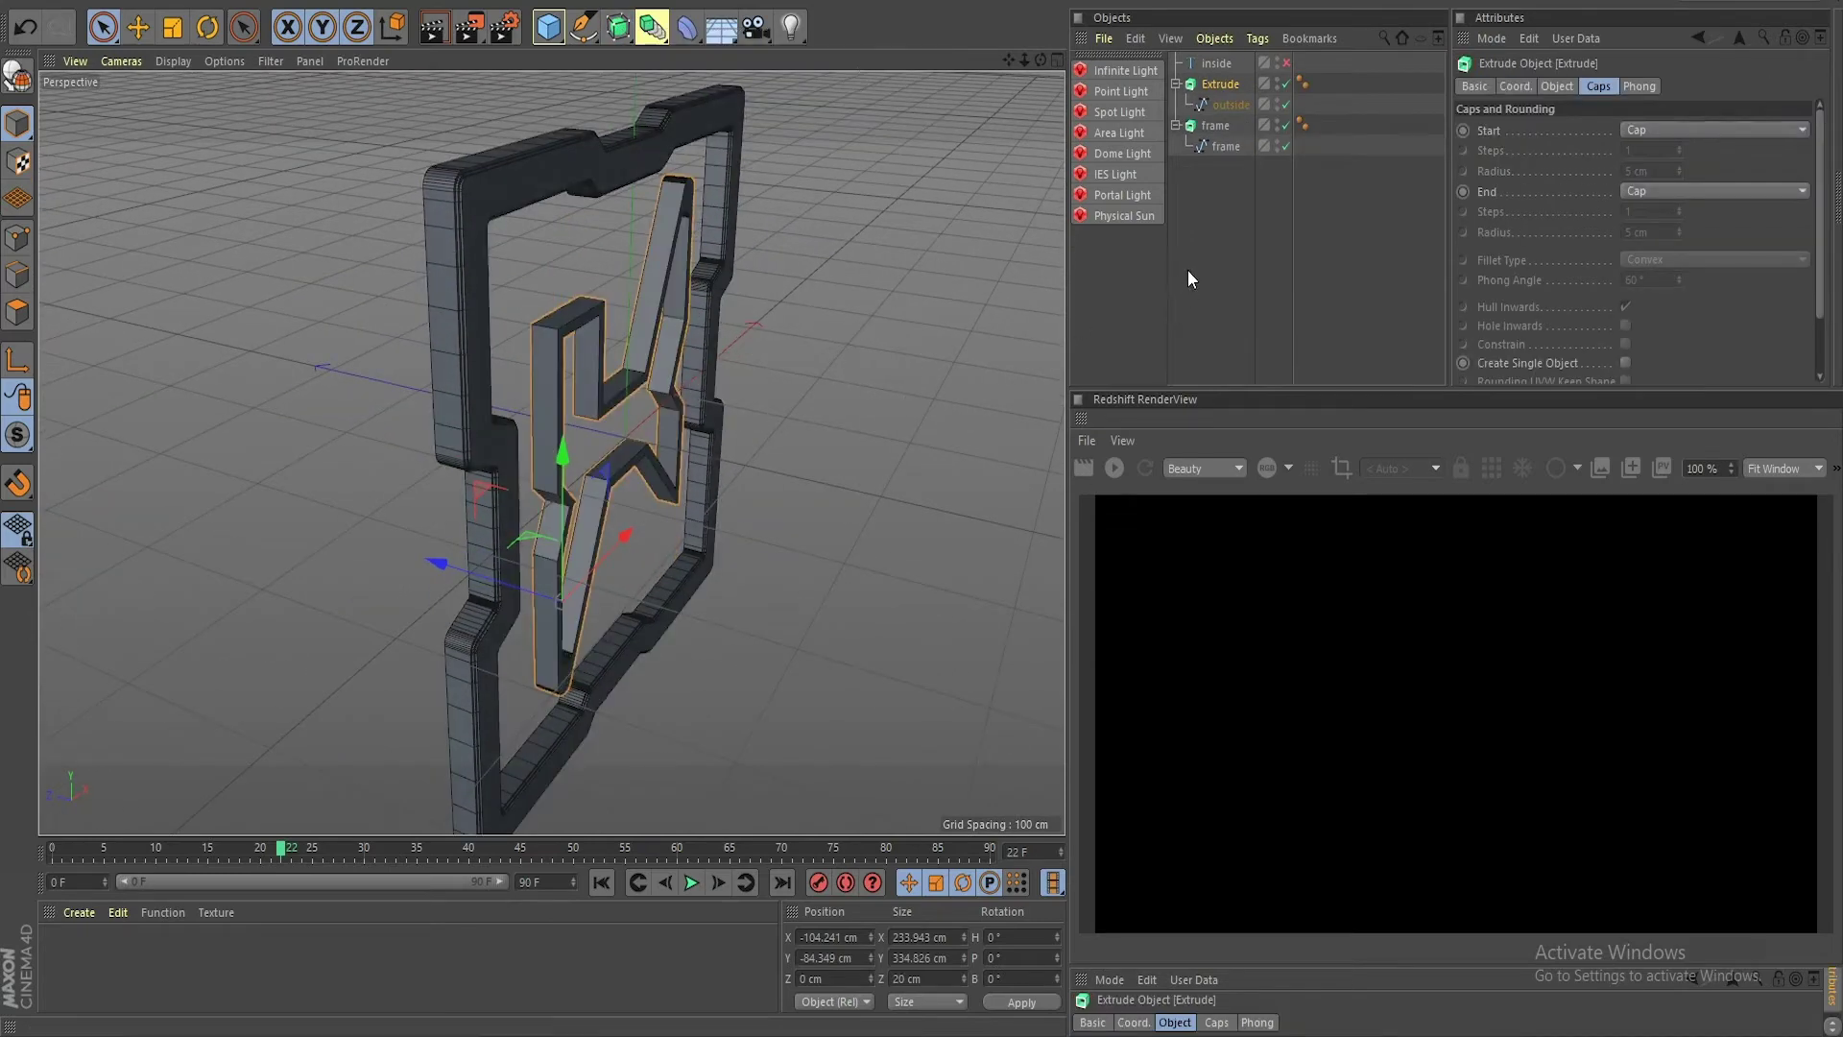
Step: Set the frame extrusion's Z movement to 25 cm
left_click(1216, 132)
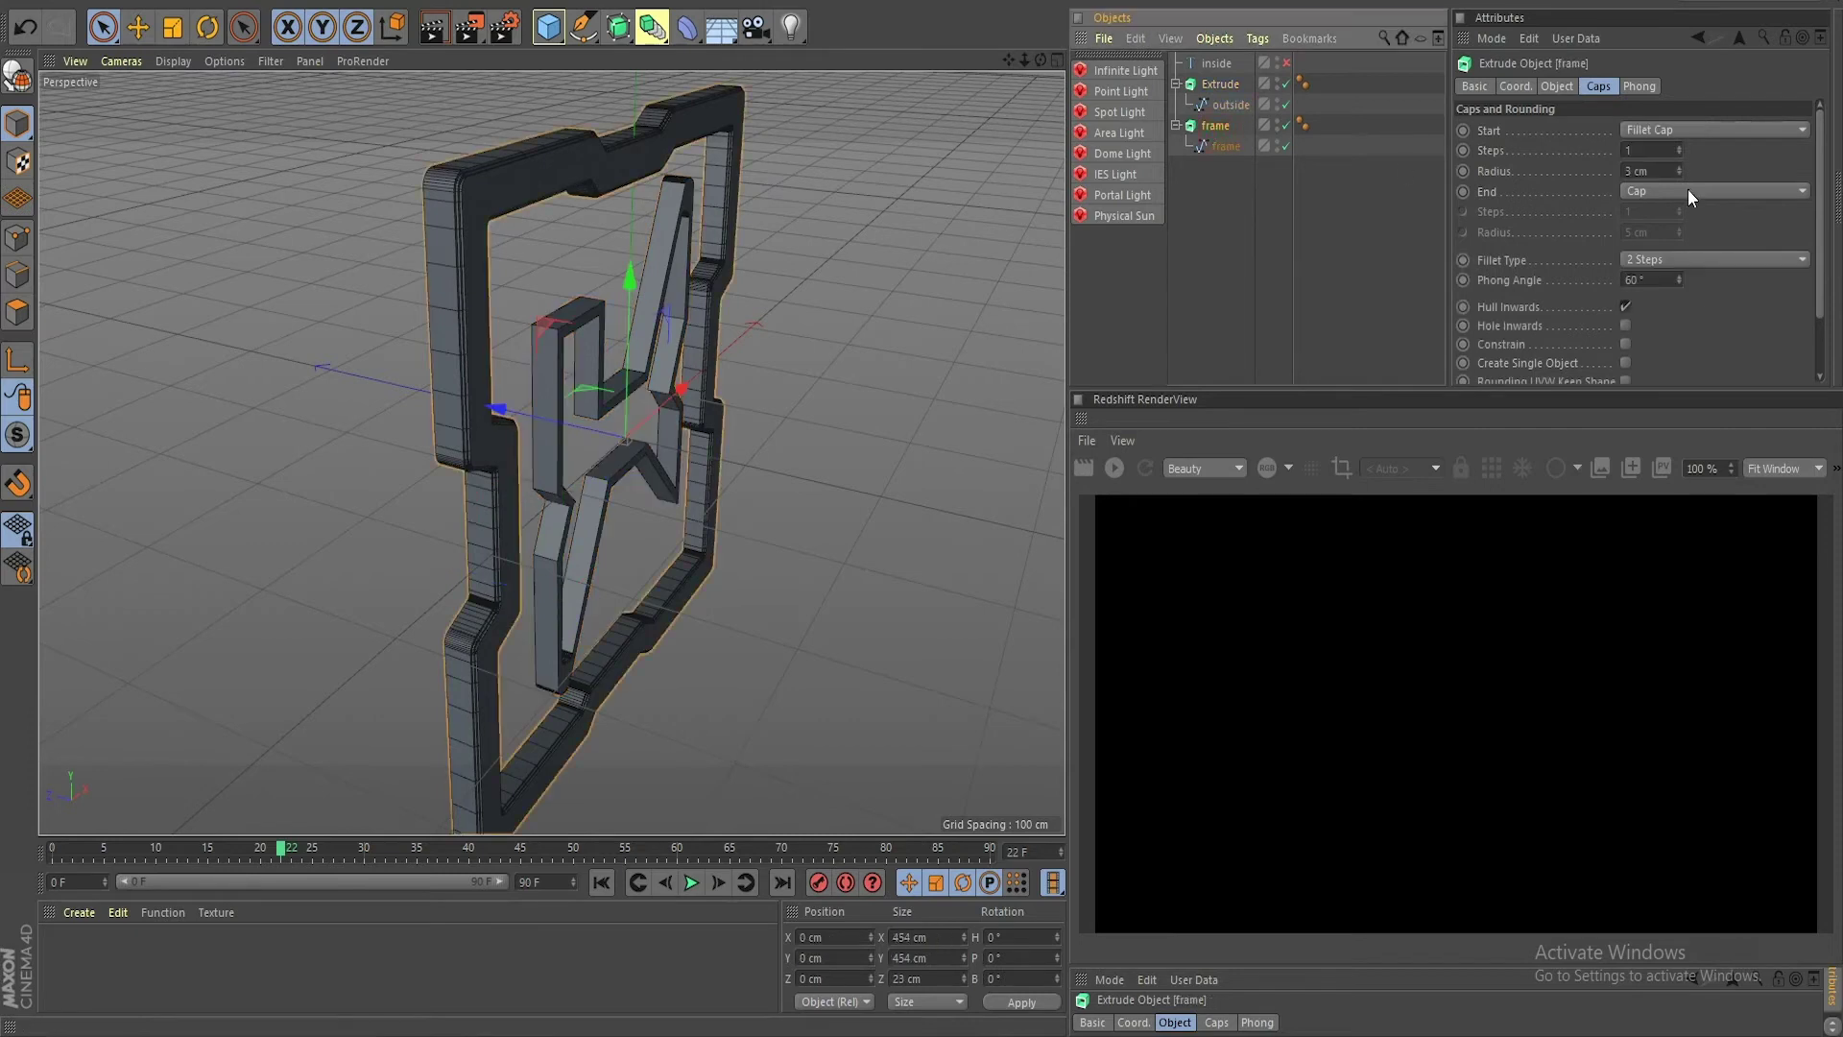
left_click(1557, 87)
left_click(1728, 130)
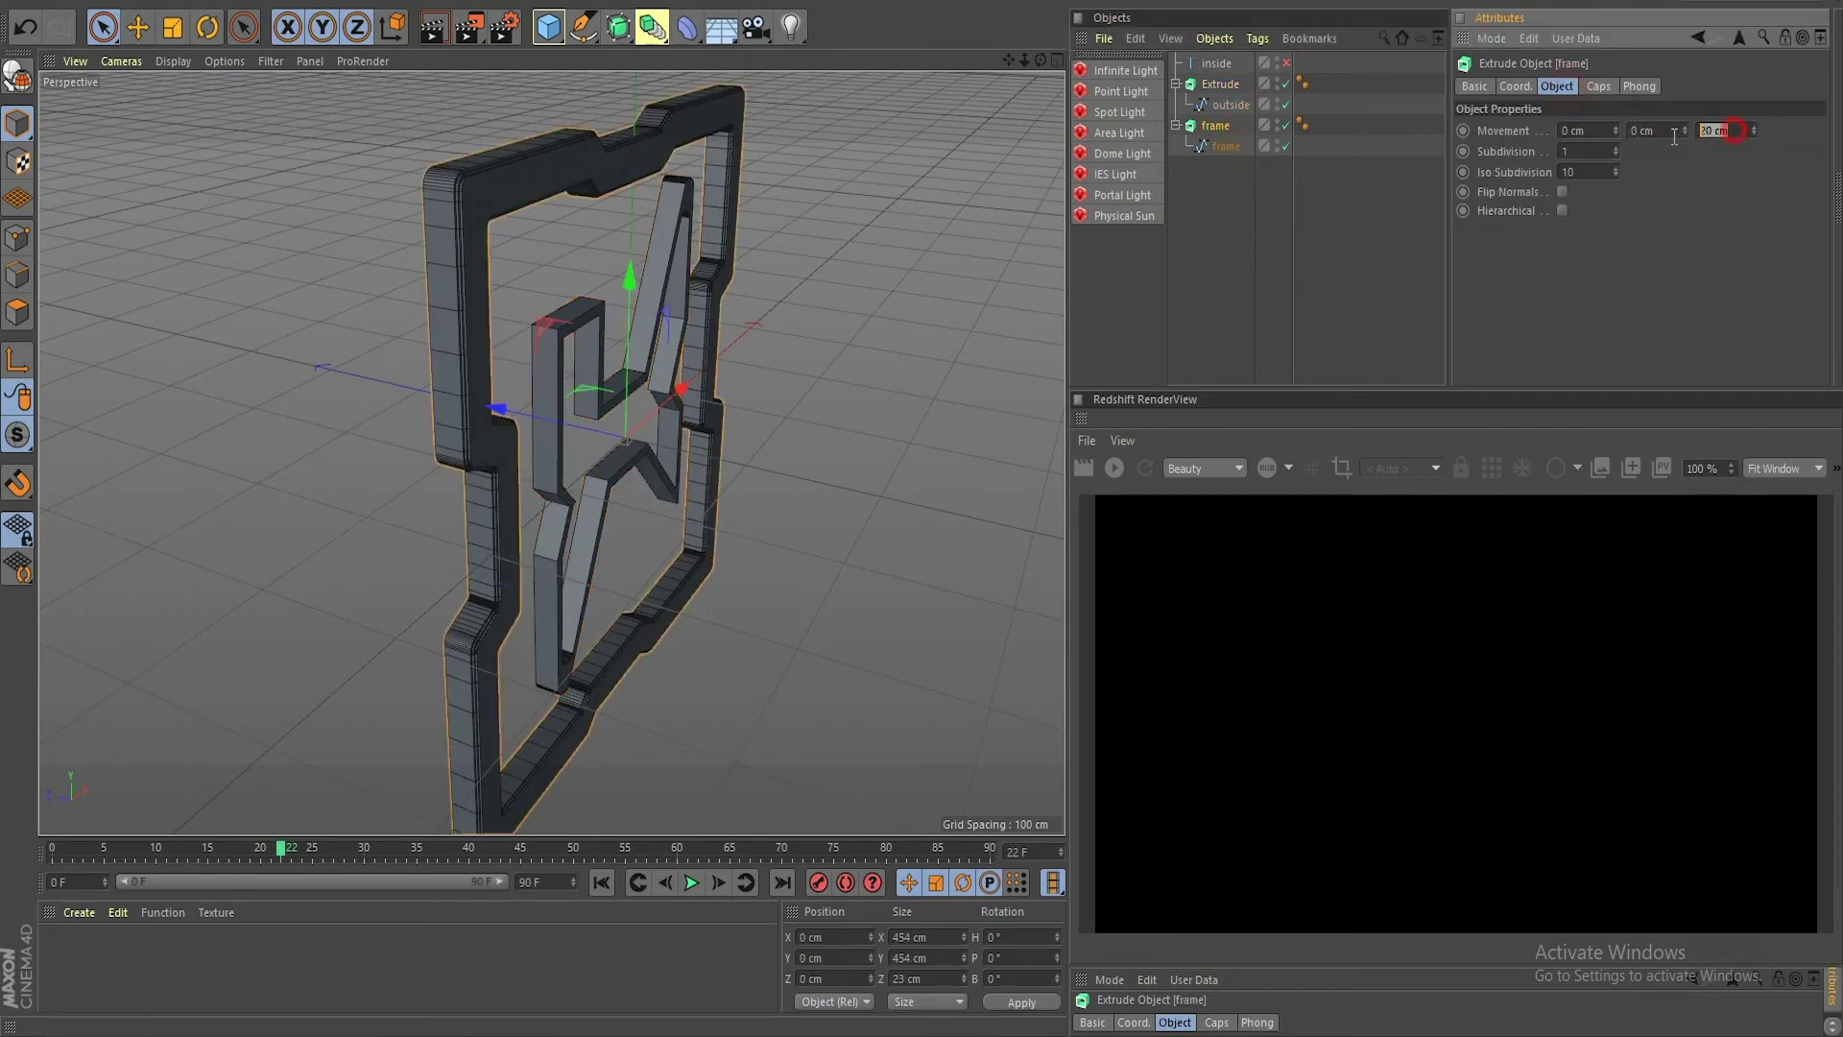
type("25")
Step: Rename the X's Extrude object as outside
left_click(1221, 83)
double_click(1221, 83)
type("outside")
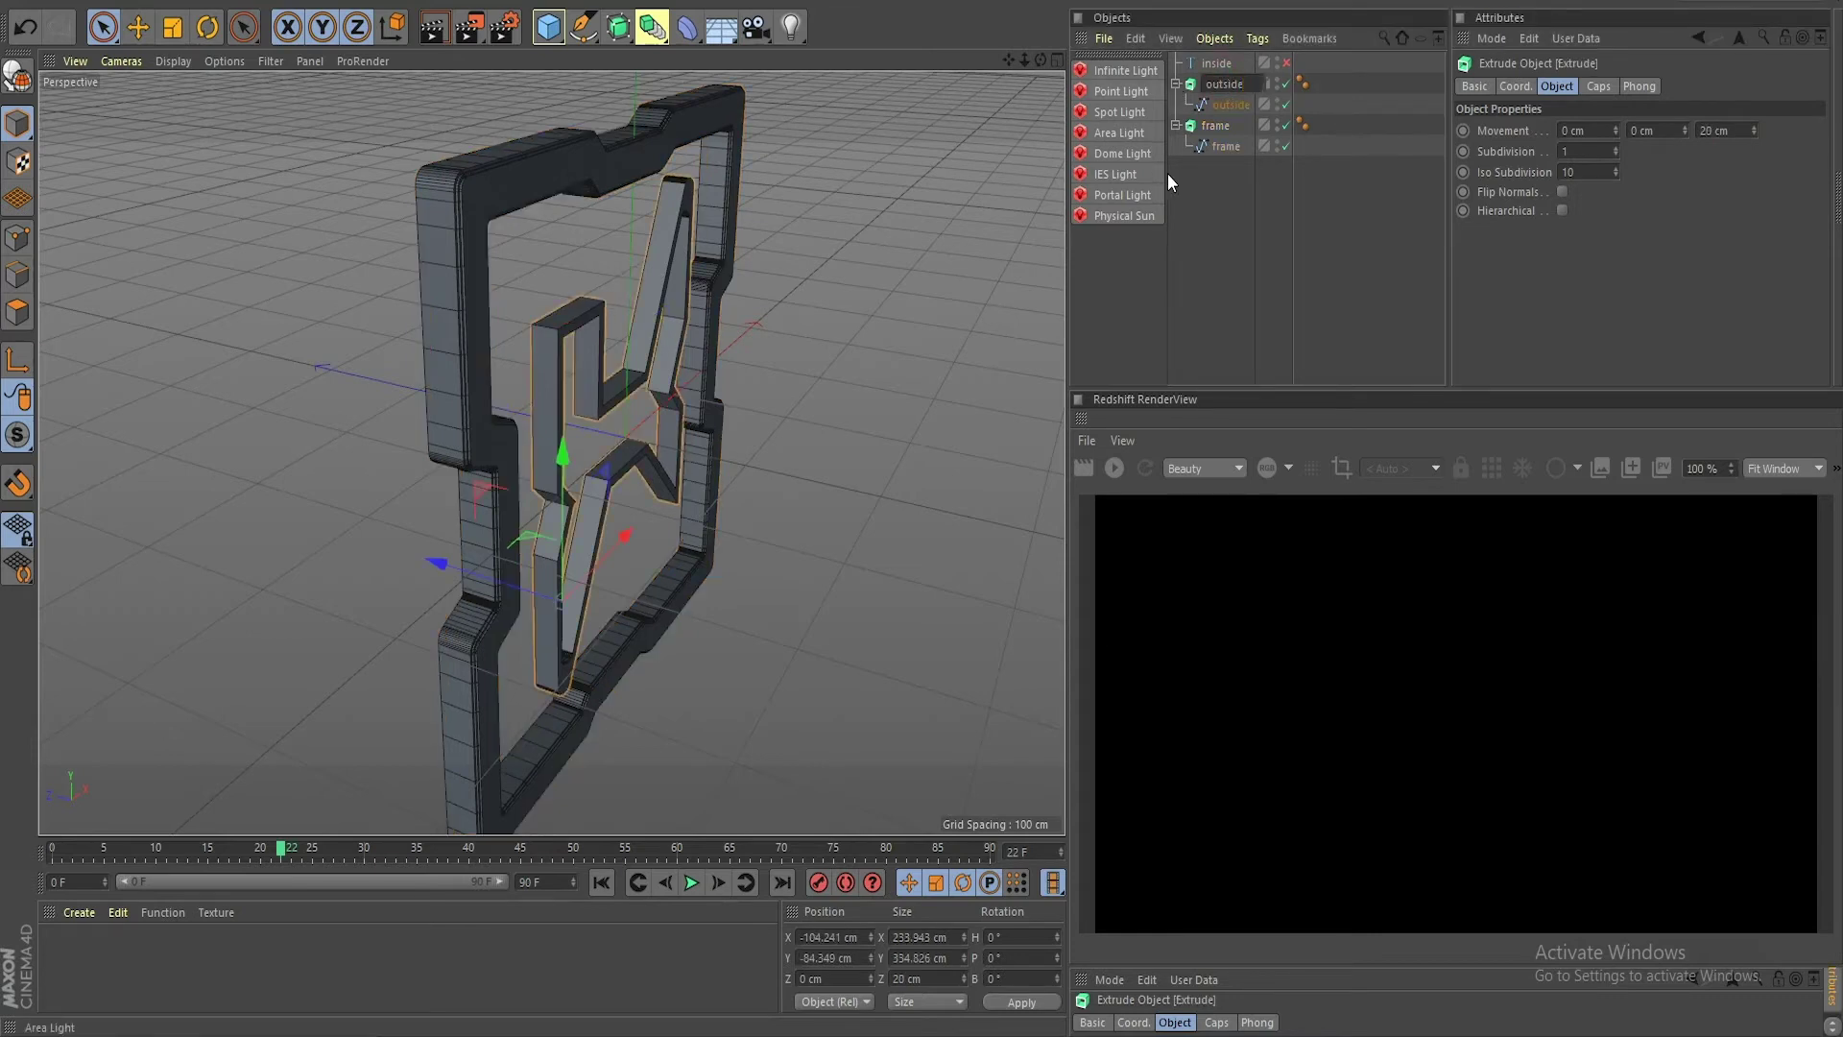
left_click(1239, 89)
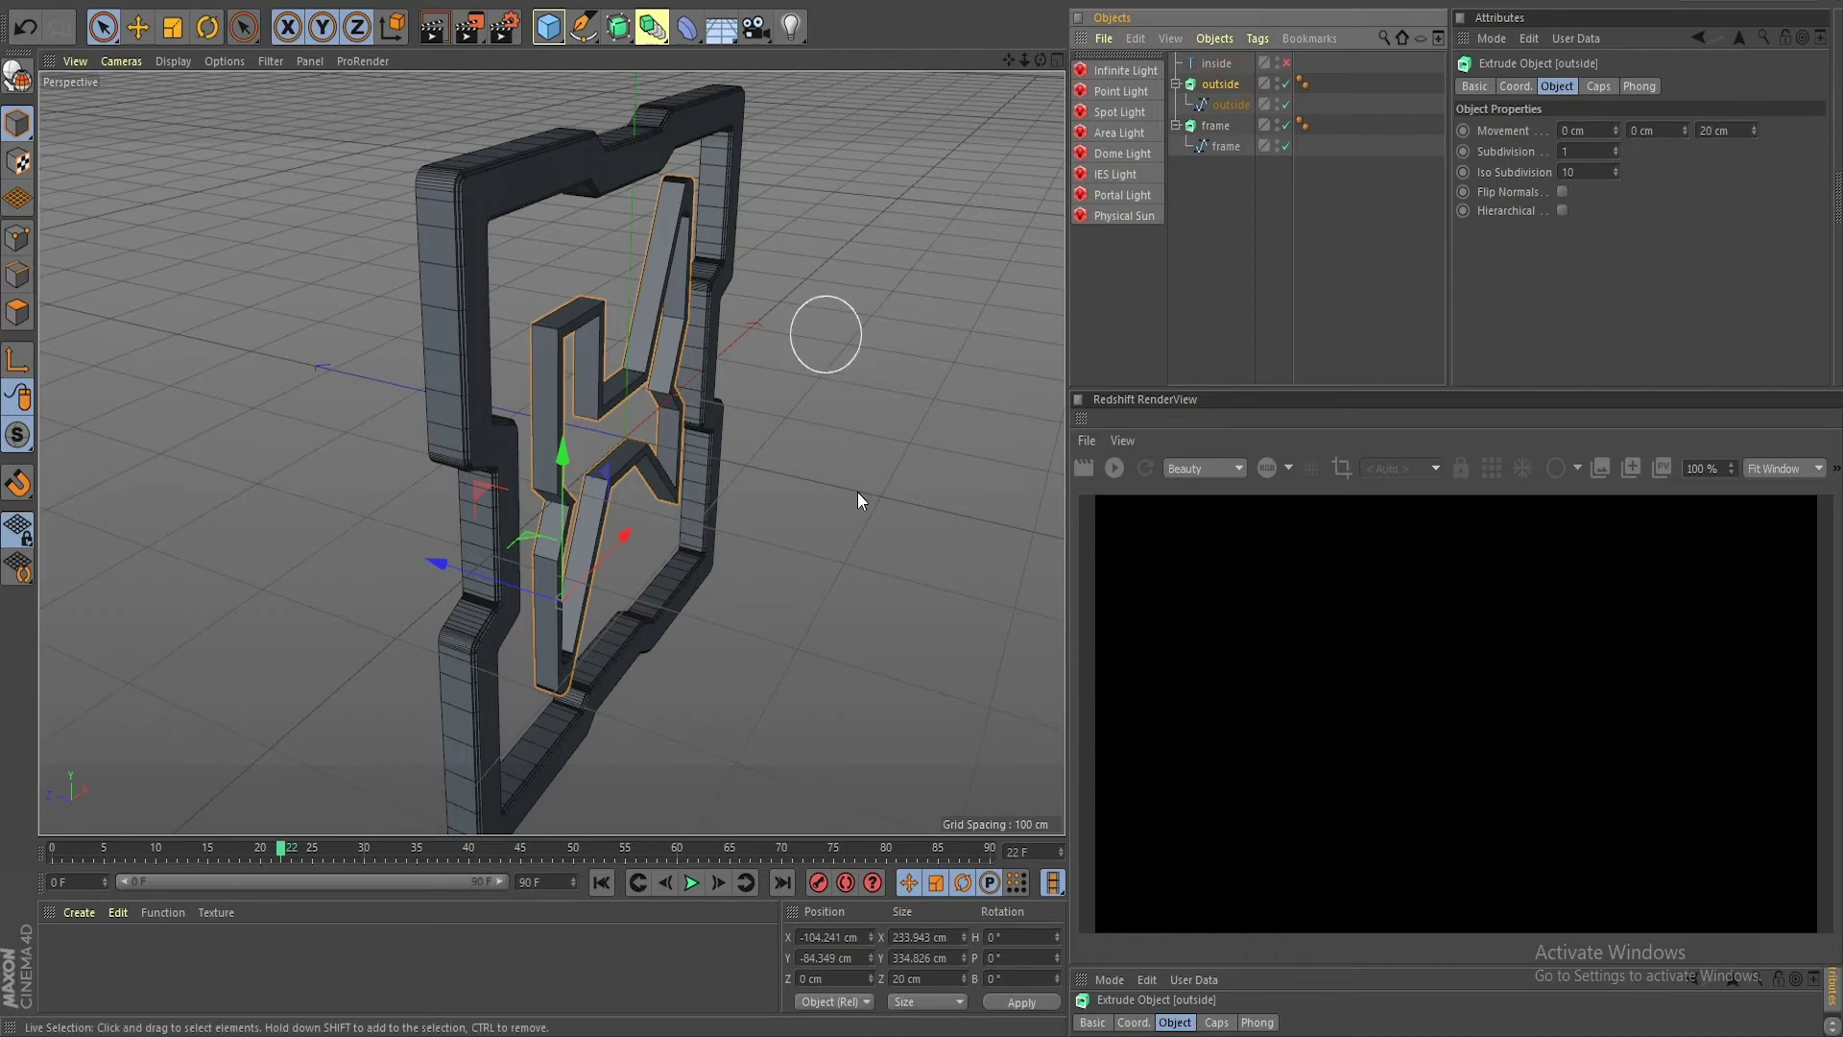
Step: Disable the outside Extrude object to expose its bare spline at the X's left notch
scroll(544, 421, "up", 2)
scroll(544, 420, "down", 4)
left_click_drag(625, 457, 787, 461, "alt")
scroll(504, 447, "up", 6)
scroll(651, 501, "up", 5)
left_click(1287, 84)
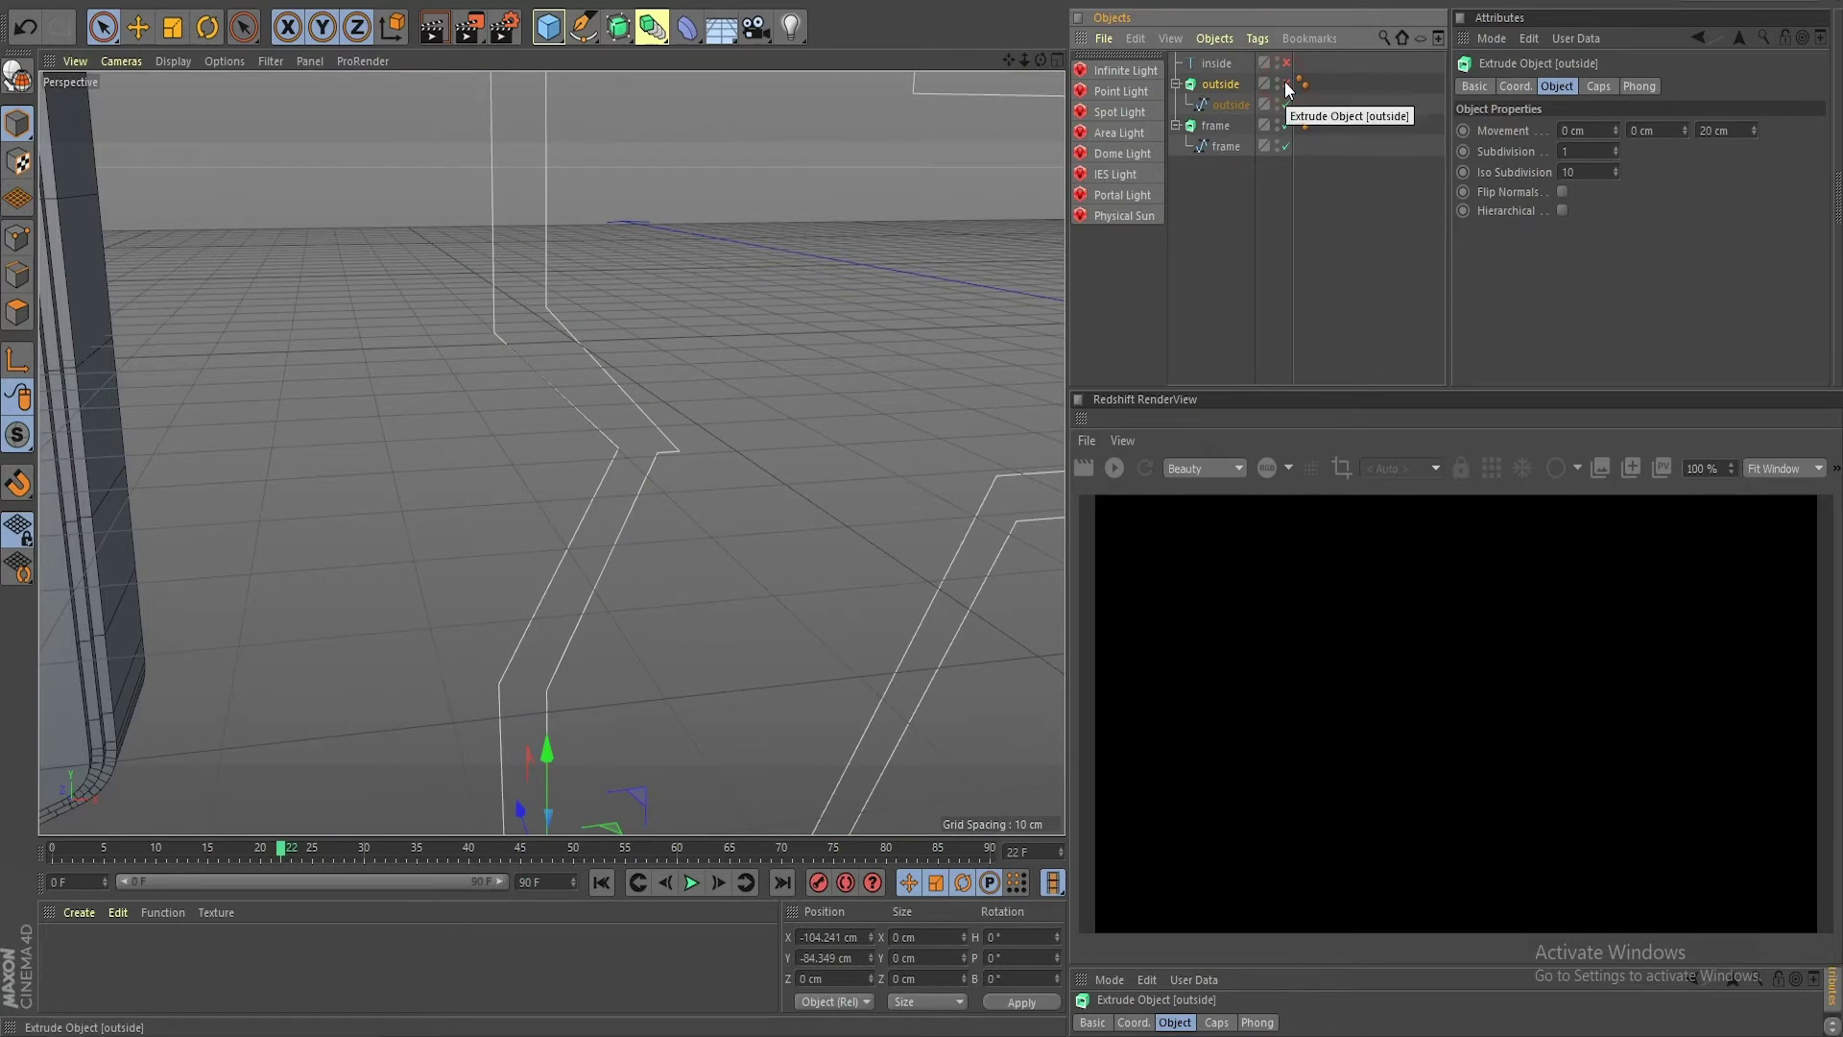
Step: Re-enable the outside Extrude object and set its start cap type to Fillet Cap
left_click(1287, 84)
scroll(763, 371, "up", 4)
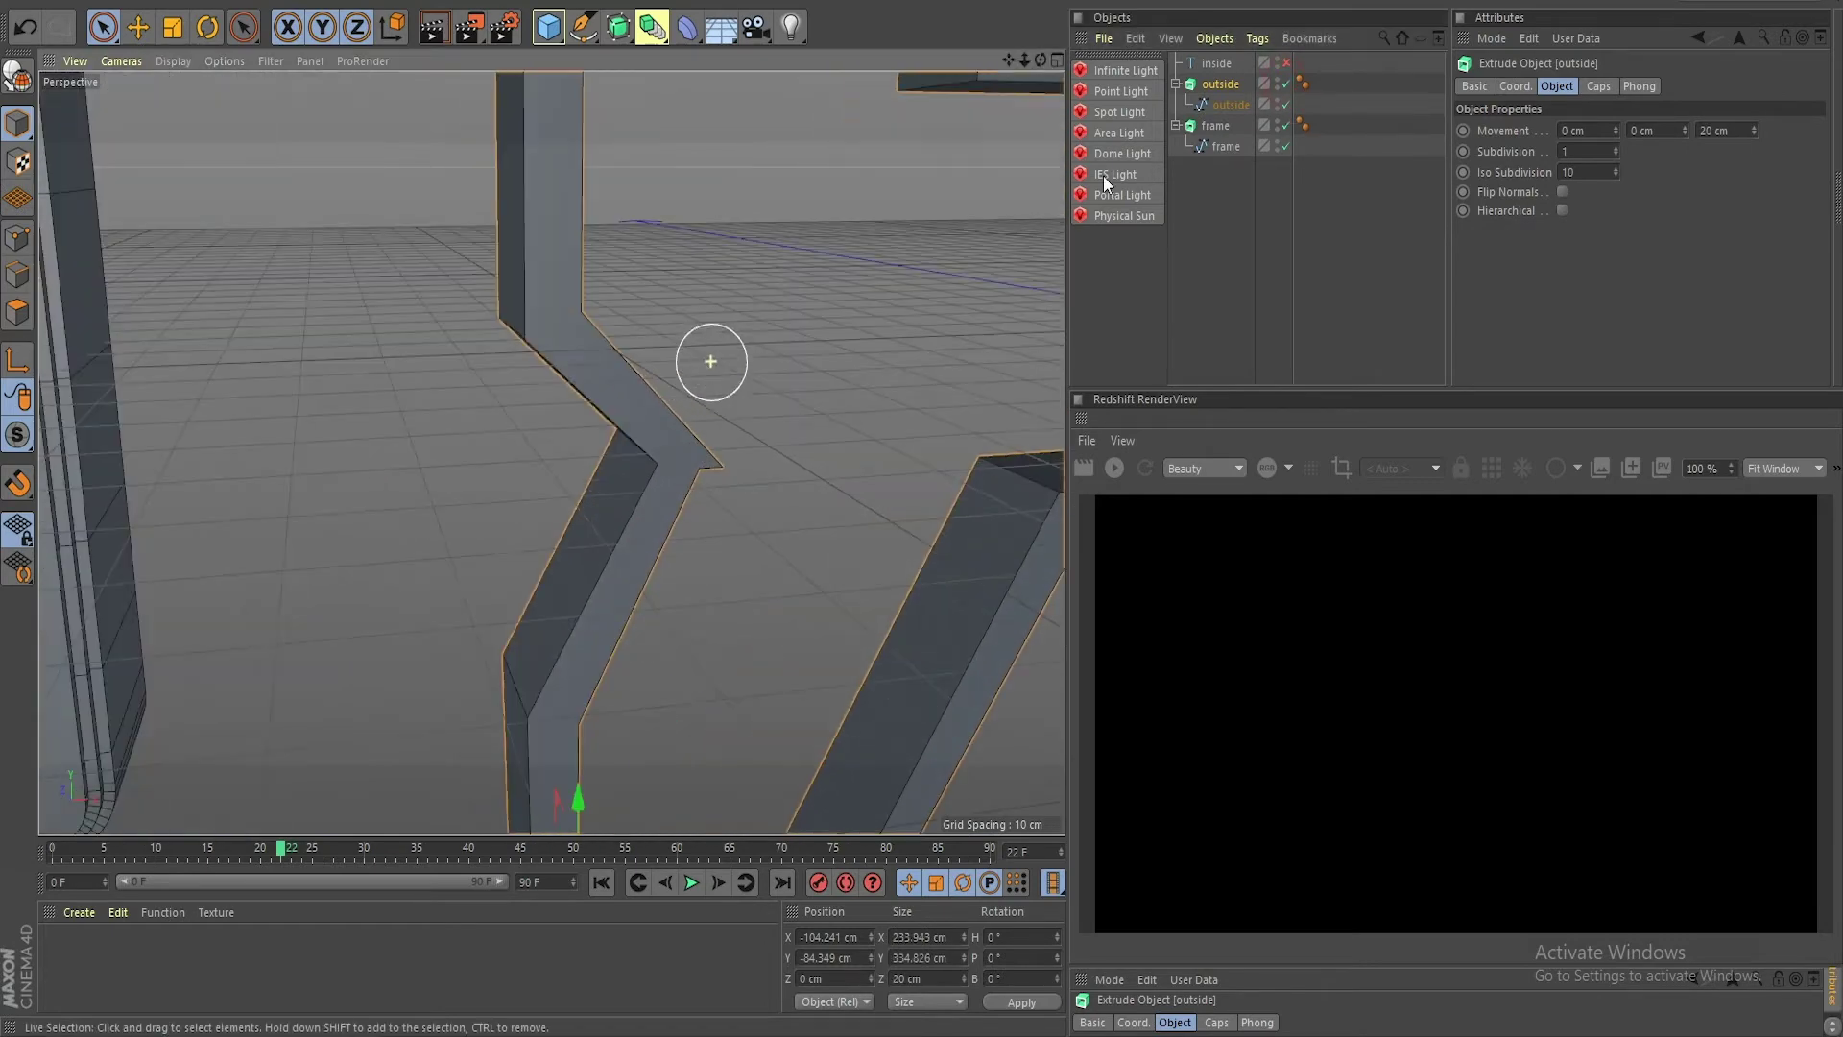
left_click(1601, 85)
left_click(1652, 130)
left_click(1676, 213)
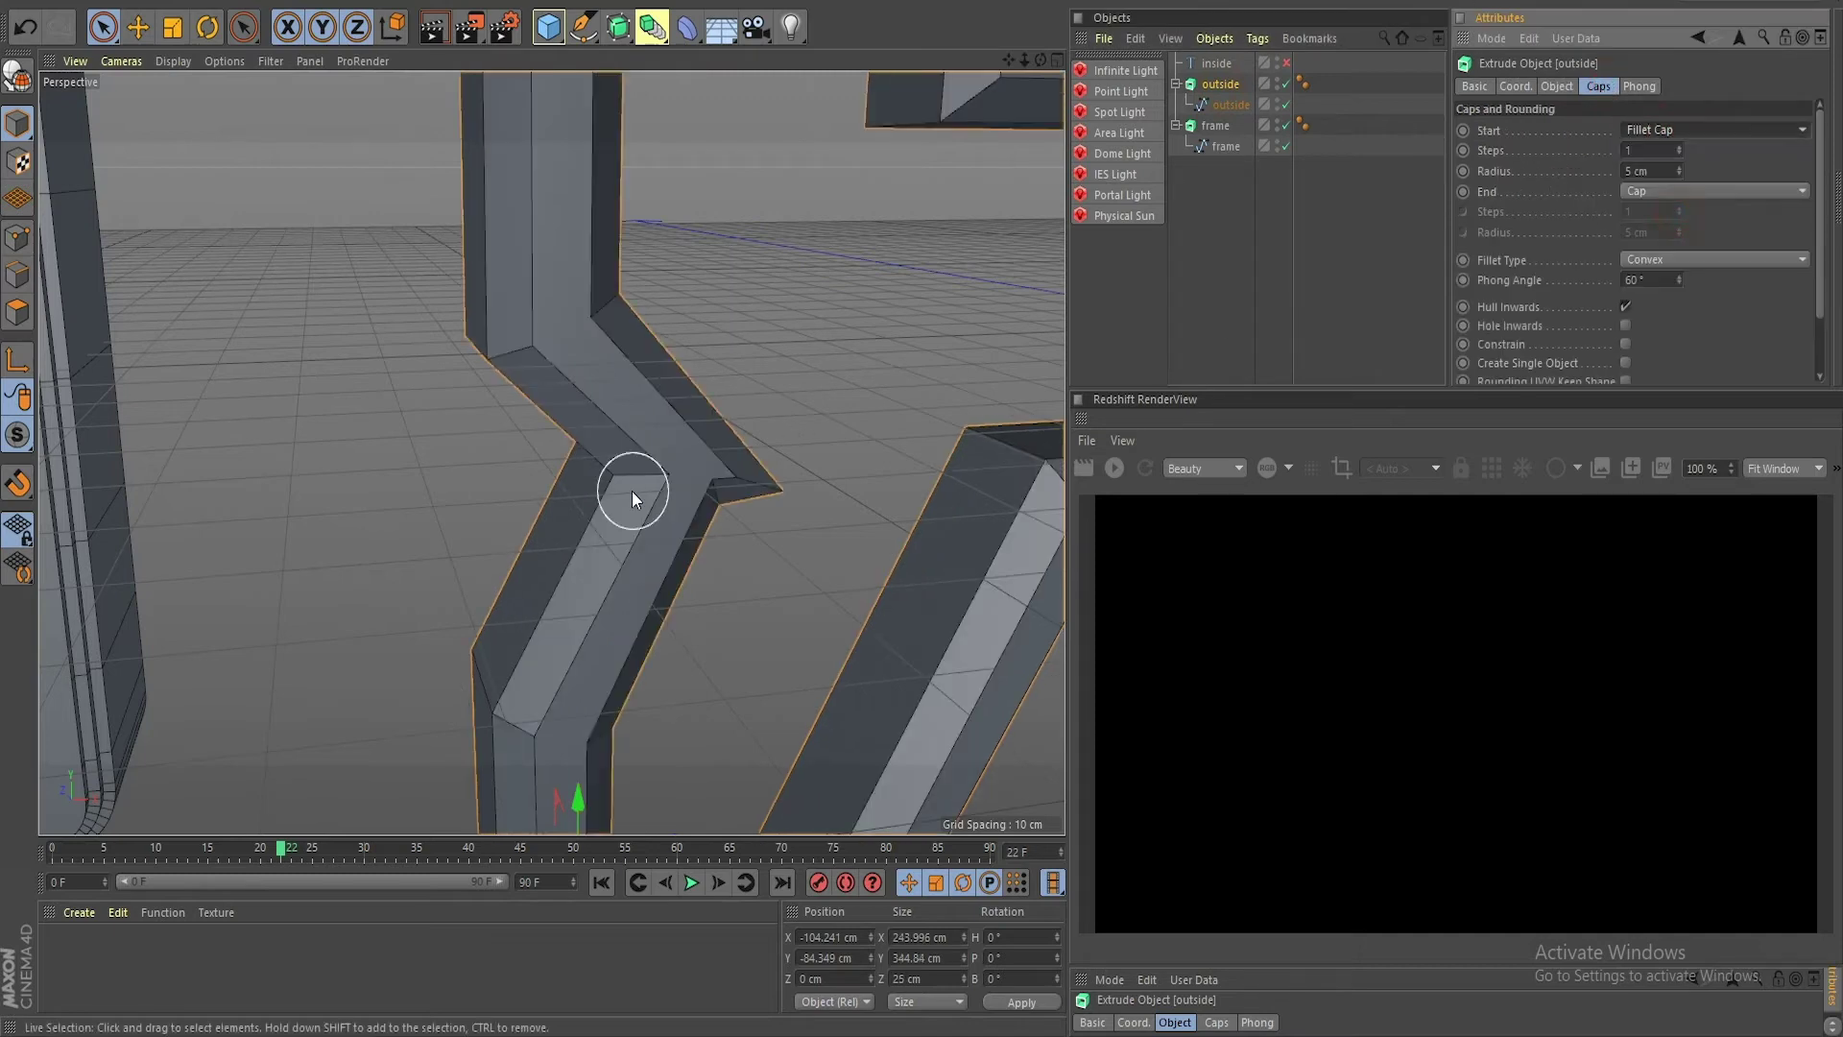
Step: Set the outside extrusion's start fillet to a 1 cm radius with 3 steps
left_click(1678, 170)
left_click(1677, 171)
left_click(1678, 173)
left_click(1678, 173)
left_click(1678, 173)
left_click(1678, 173)
left_click(1678, 173)
left_click(1678, 173)
left_click(1679, 144)
left_click(1679, 144)
Step: Inspect the rounded fillet edges around the outside X and its lower-left tip from several angles
scroll(744, 469, "down", 6)
middle_click_drag(843, 261, 782, 518, "alt")
left_click_drag(868, 488, 826, 549, "alt")
middle_click_drag(825, 545, 466, 436, "alt")
left_click_drag(551, 448, 528, 508, "alt")
middle_click_drag(575, 543, 888, 363, "alt")
left_click_drag(551, 452, 587, 576, "alt")
middle_click_drag(558, 730, 687, 573, "alt")
right_click_drag(689, 574, 752, 528, "alt")
left_click_drag(752, 528, 752, 453, "alt")
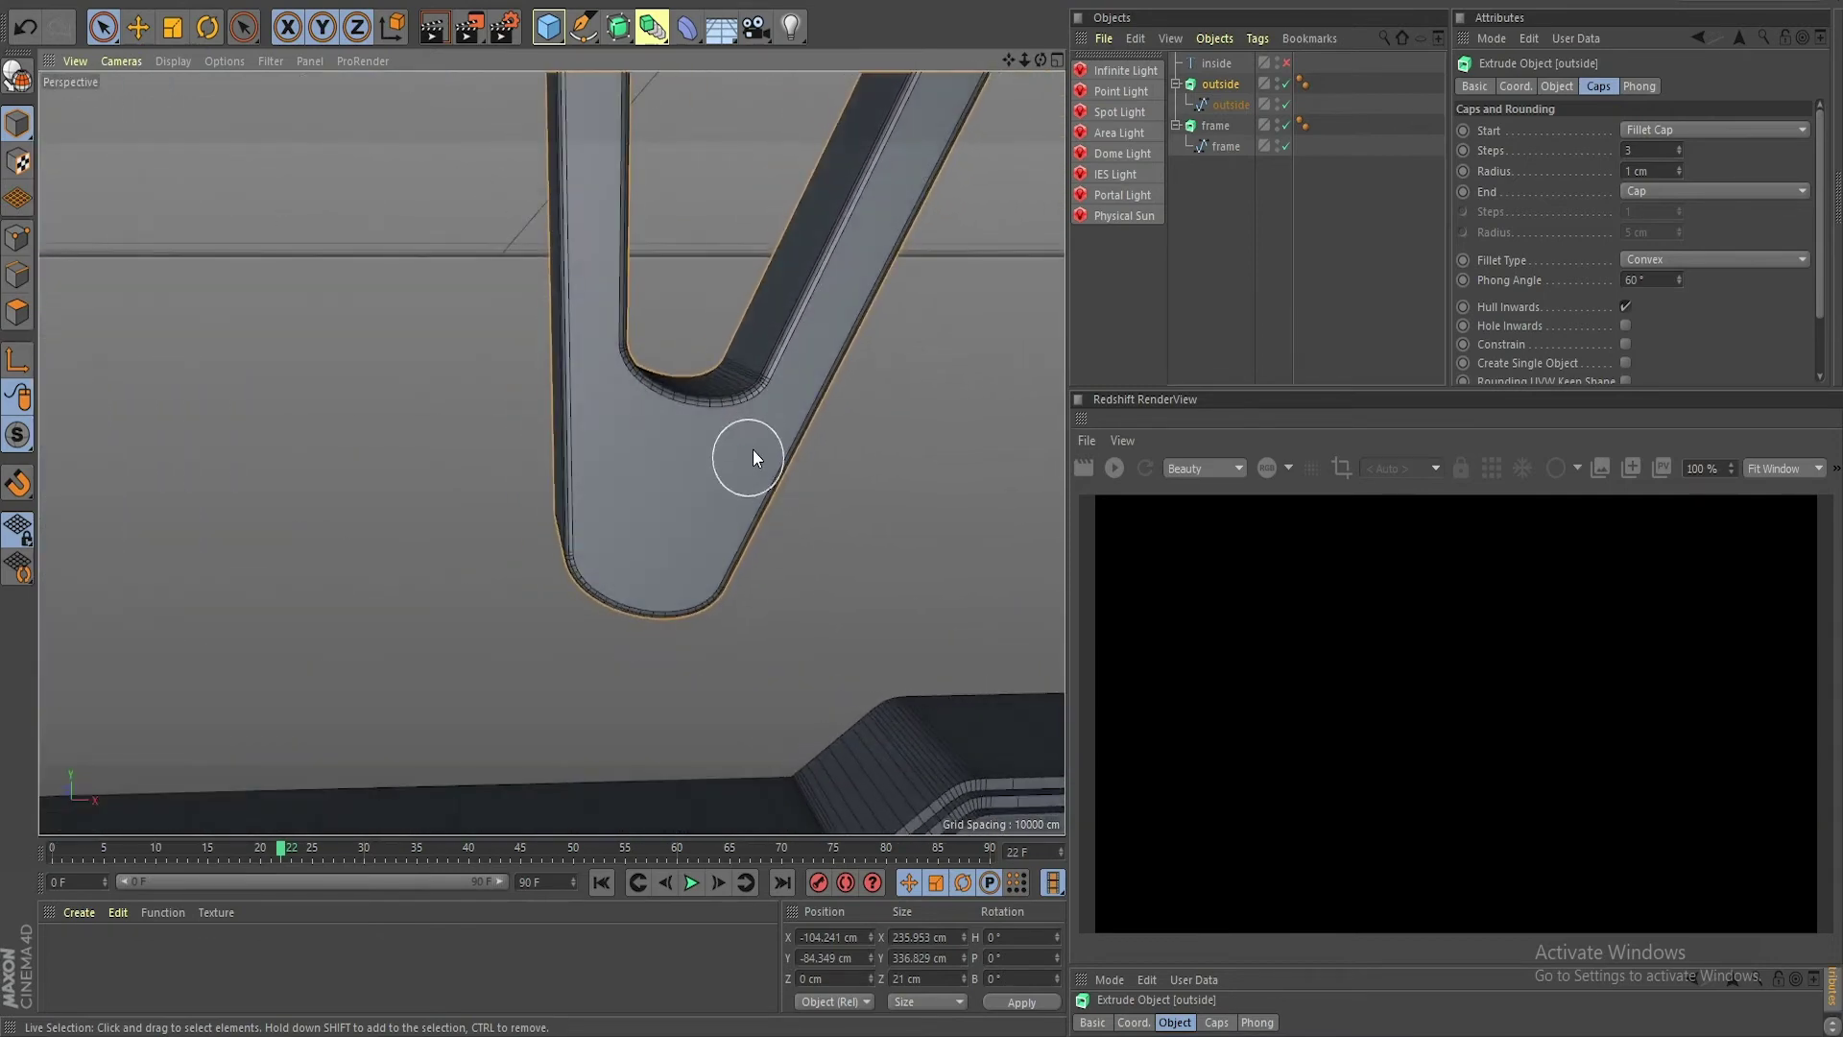
middle_click_drag(753, 453, 605, 666, "alt")
middle_click_drag(740, 569, 729, 575, "alt")
scroll(708, 527, "down", 8)
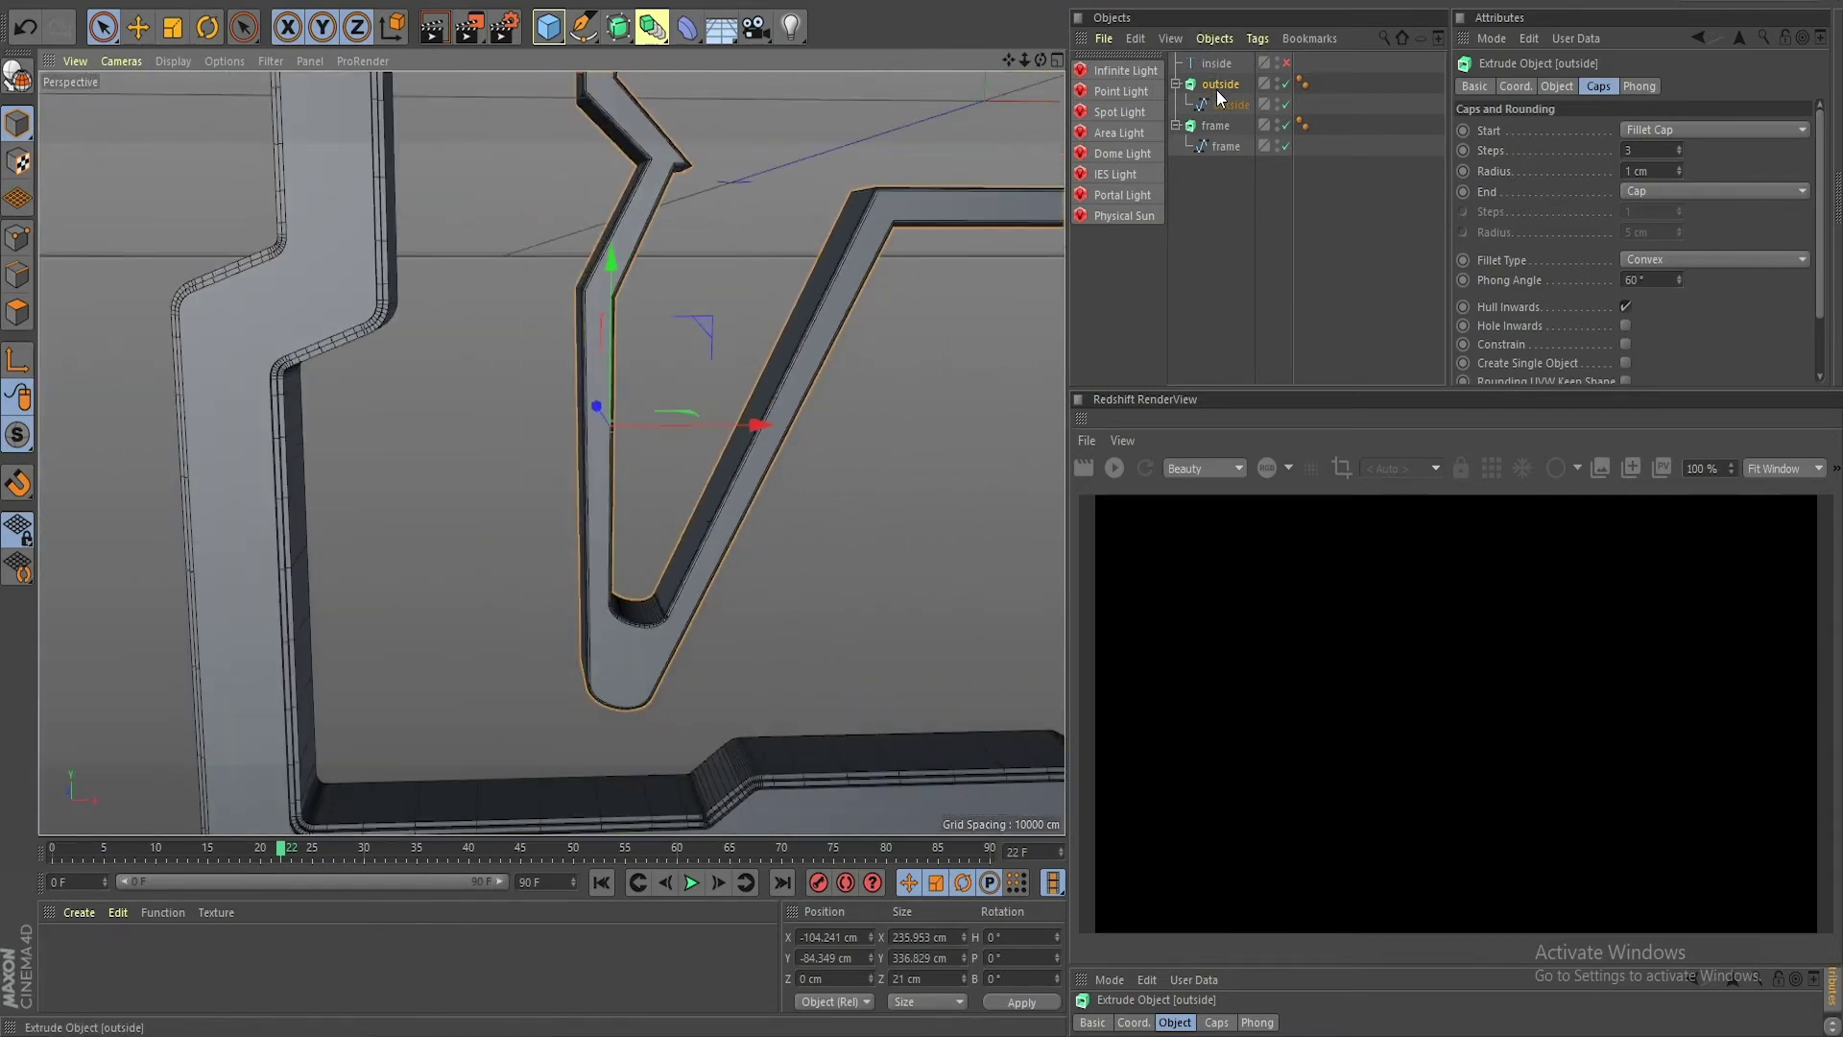
left_click(1224, 102)
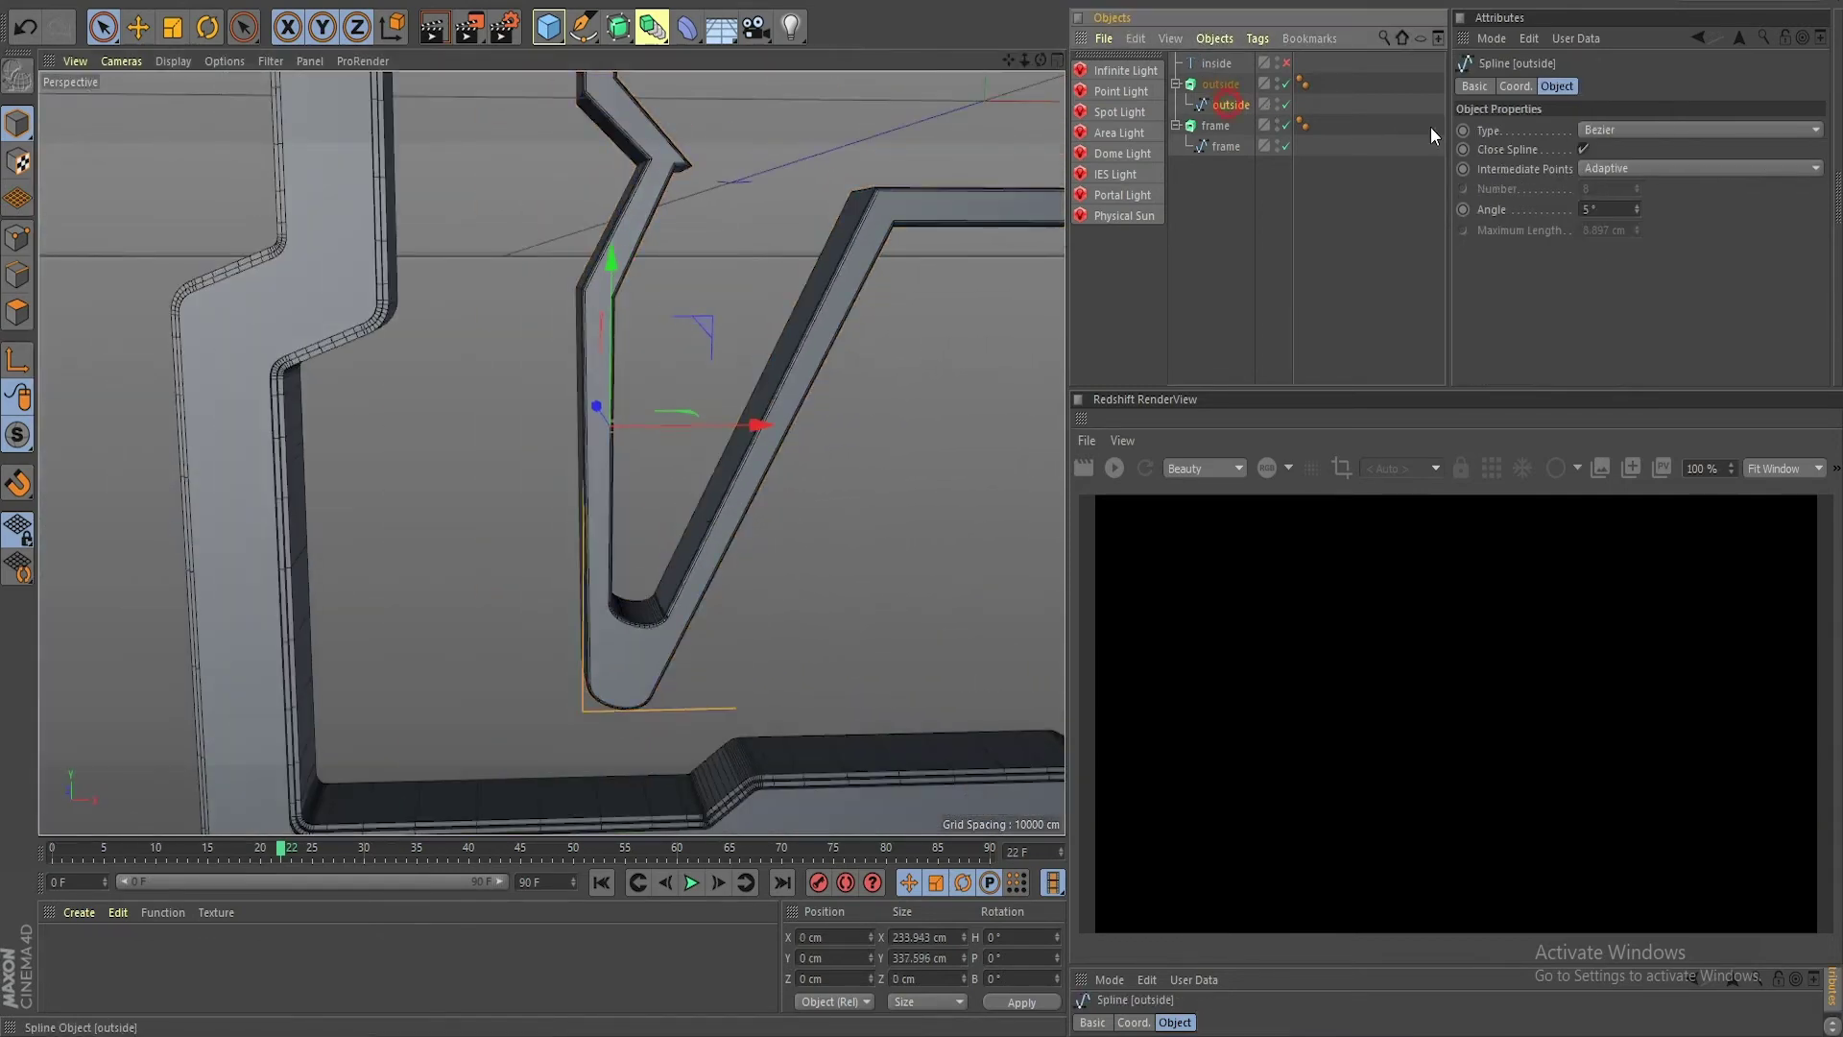
left_click(1606, 169)
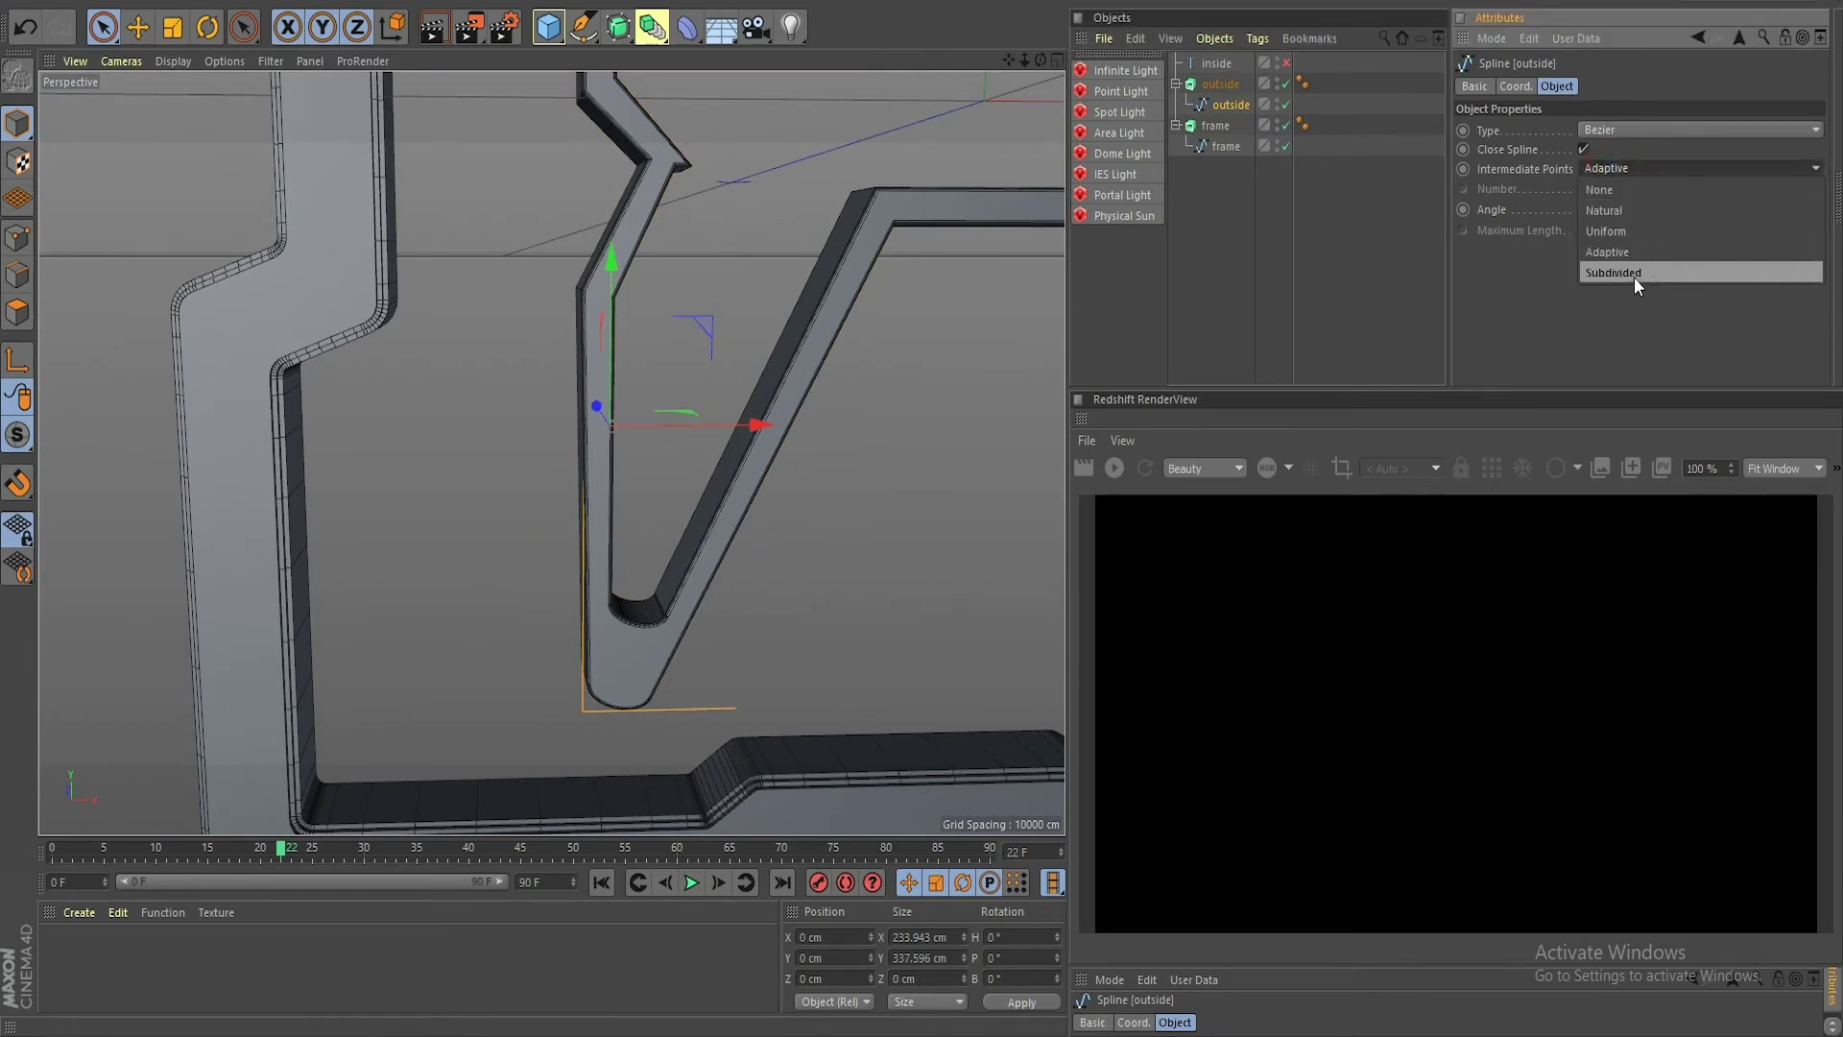
left_click(931, 299)
Step: Enable the inside text object and place it under a new Extrude generator
scroll(919, 325, "down", 5)
middle_click_drag(890, 294, 805, 491, "alt")
left_click_drag(805, 491, 788, 528, "alt")
middle_click_drag(787, 528, 782, 472, "alt")
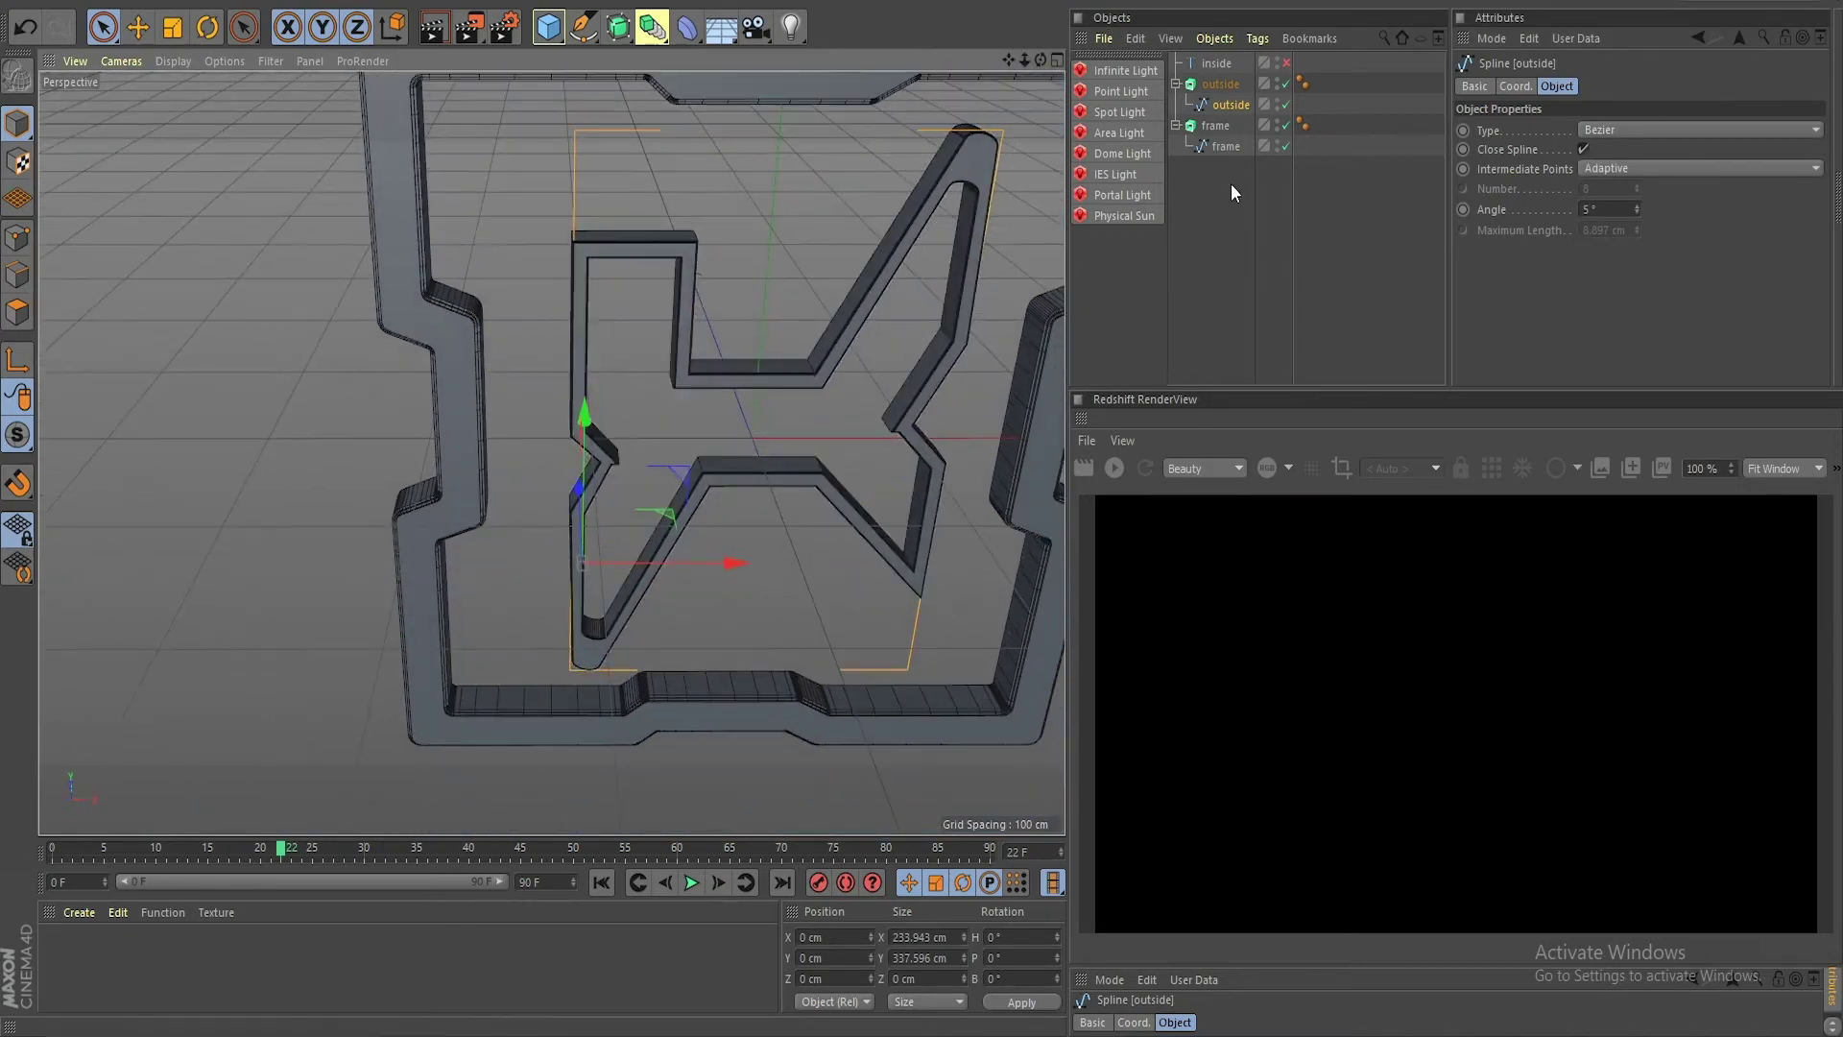
left_click(1211, 65)
left_click(1288, 63)
mouse_move(896, 394)
left_mouse_down("alt")
mouse_move(864, 355)
mouse_move(895, 373)
left_mouse_up("alt")
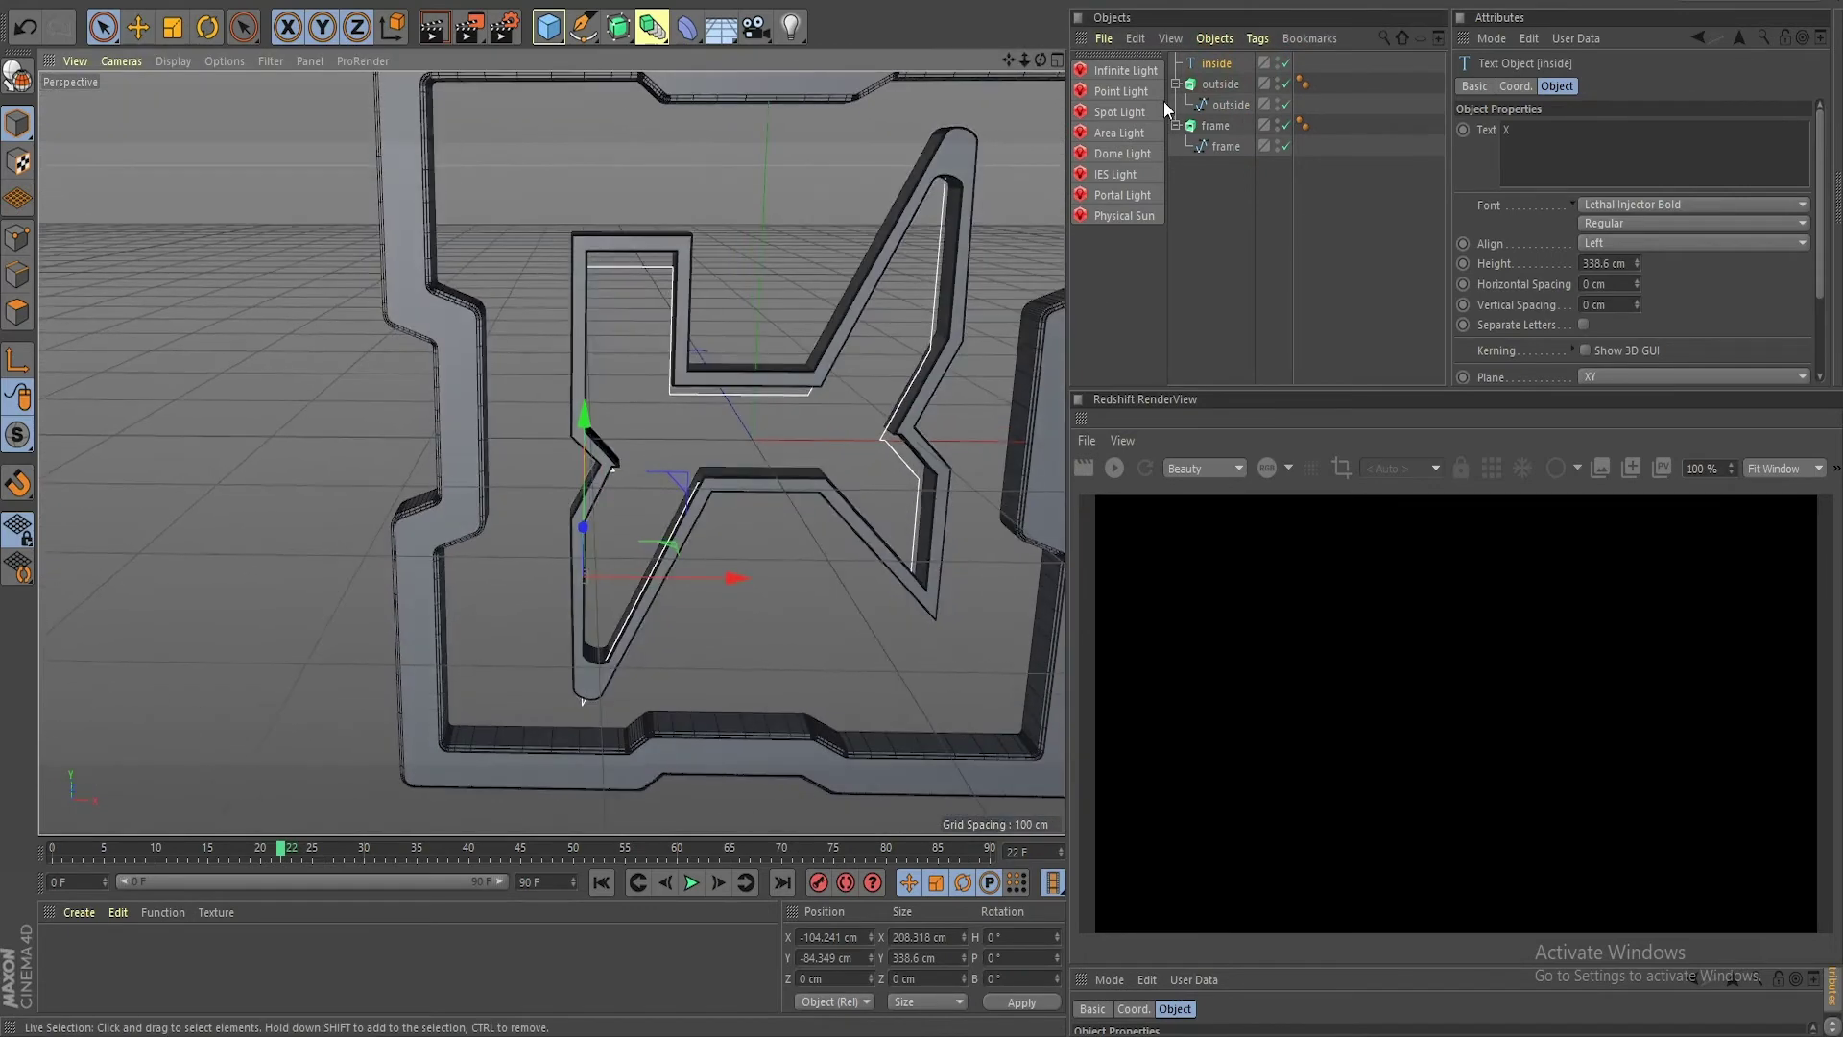
left_click(652, 27)
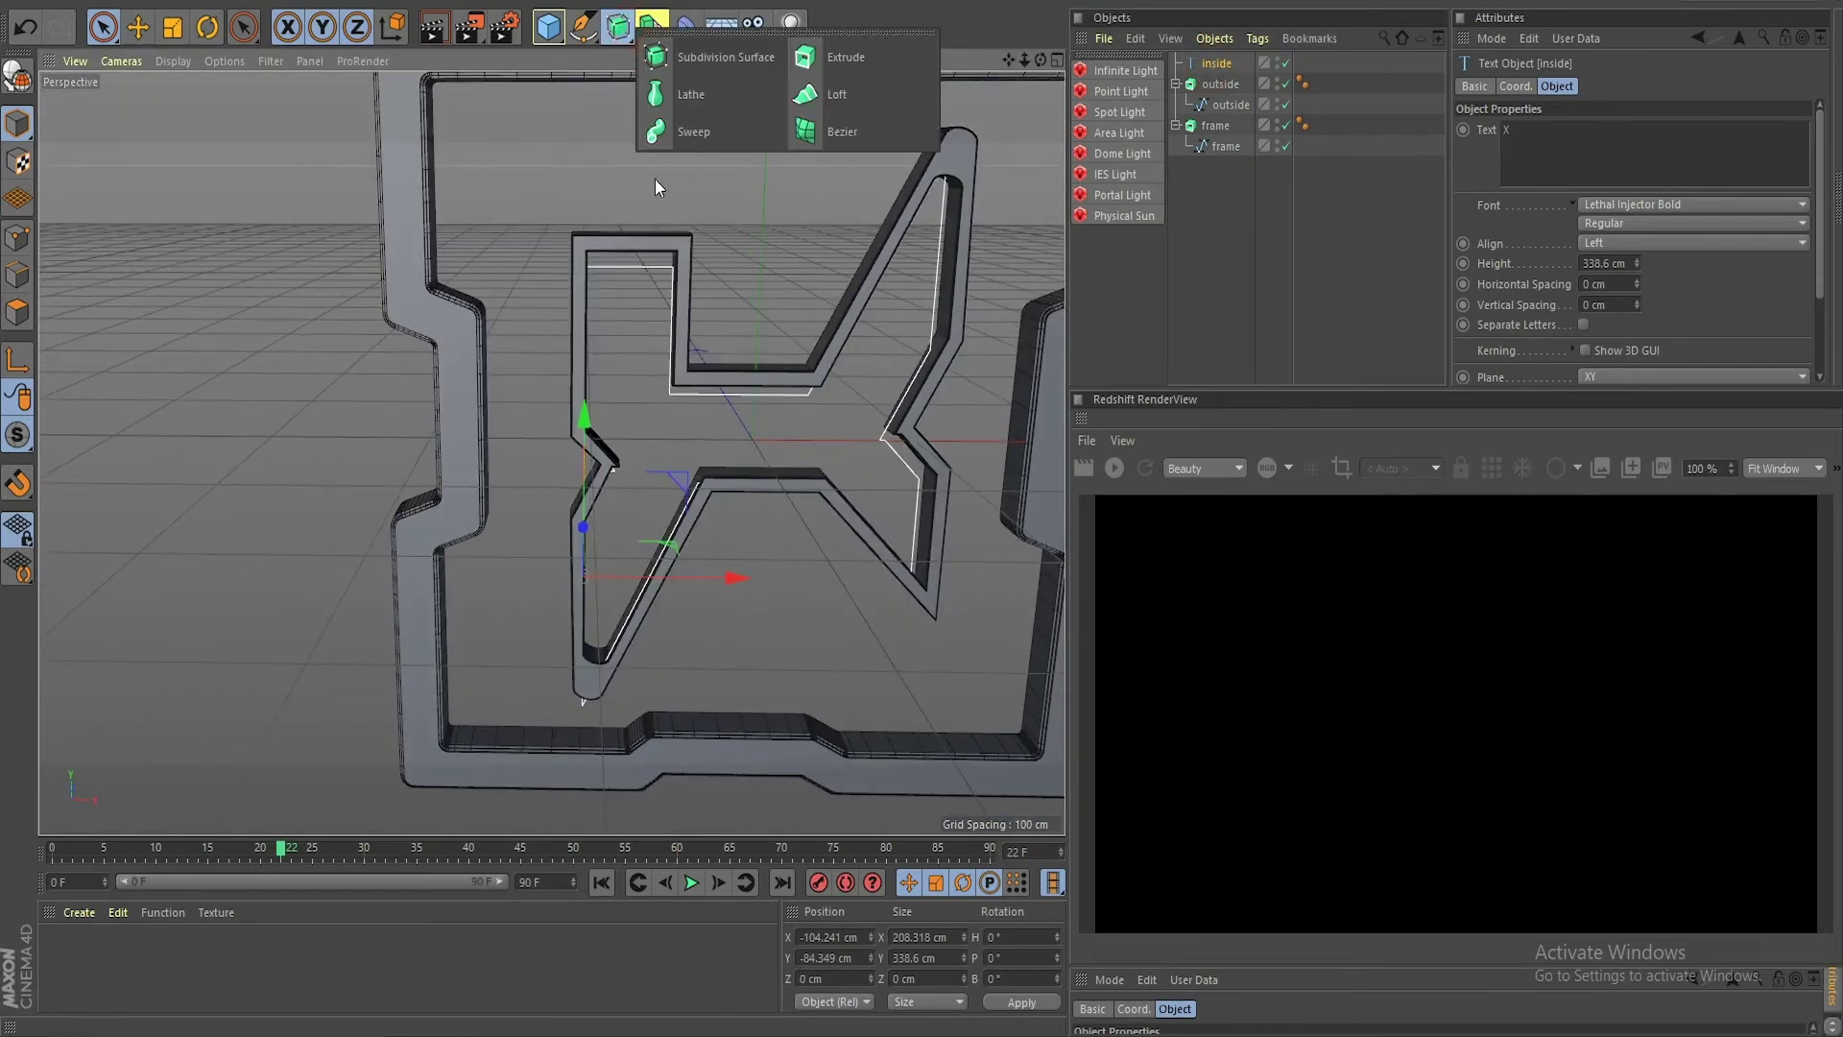
left_click(853, 56, "alt")
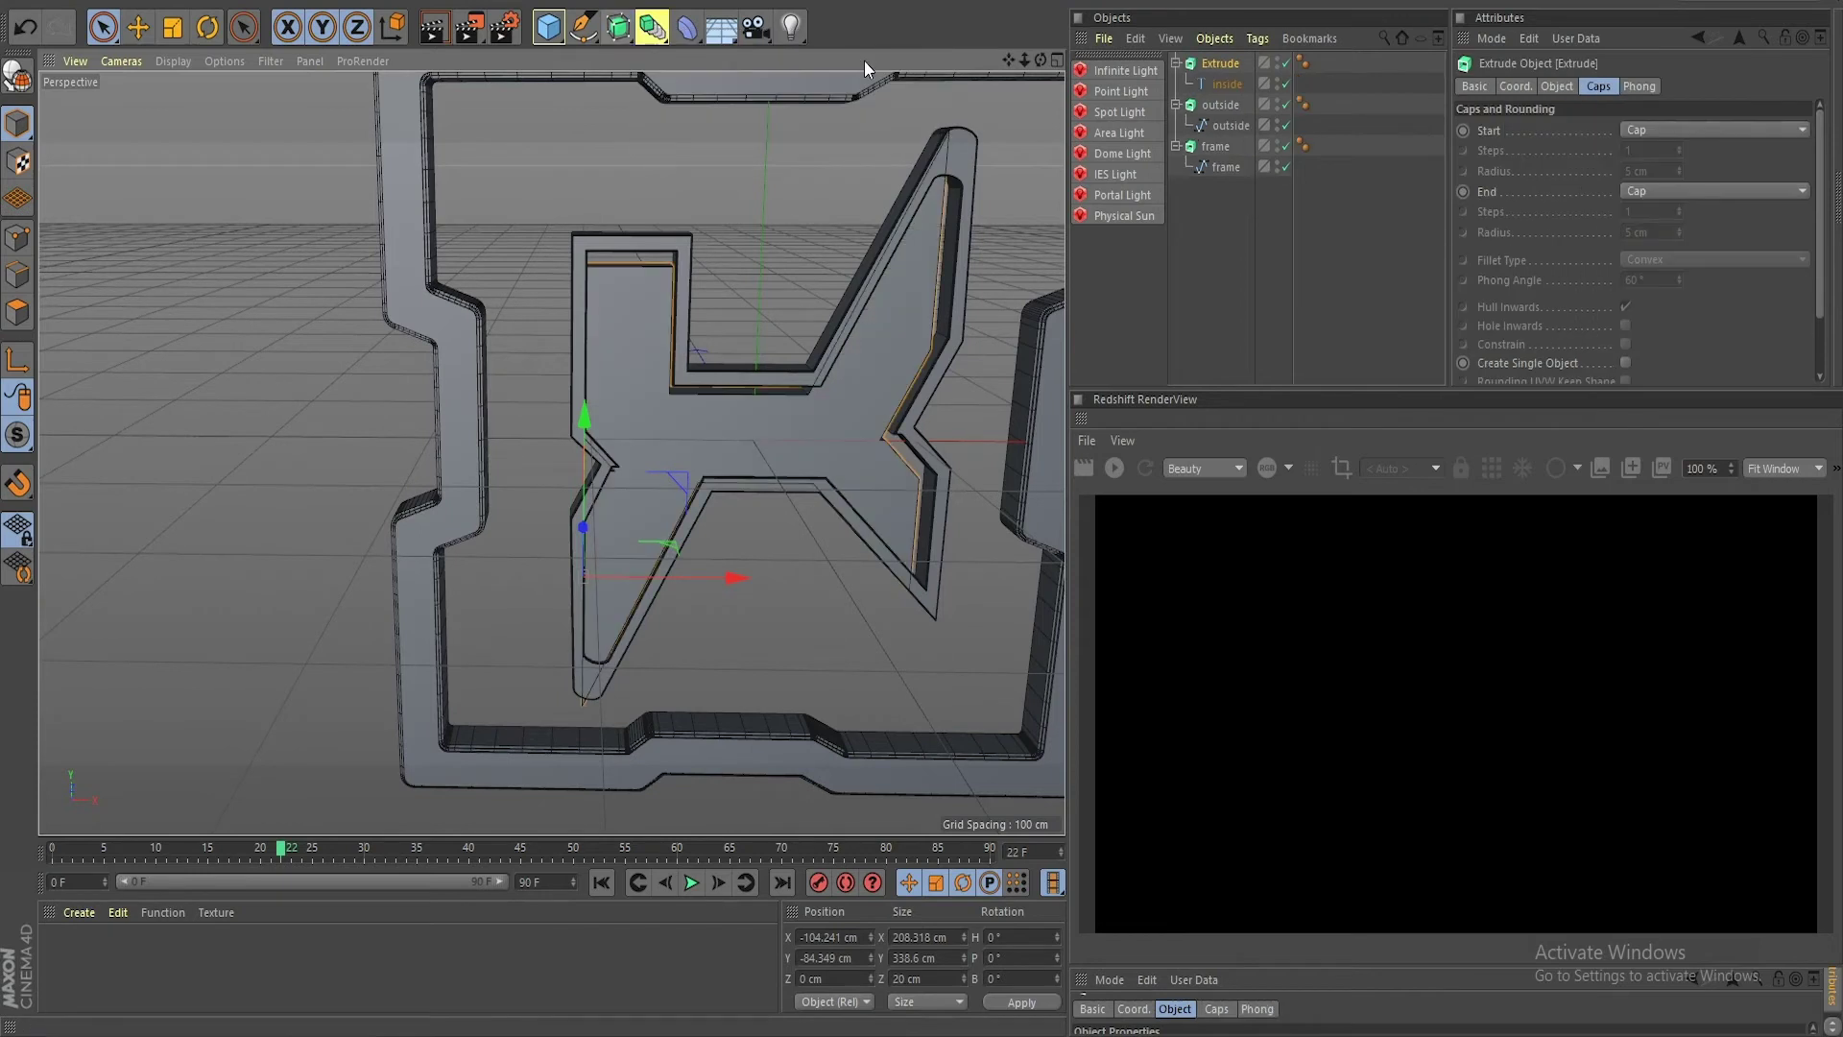
Step: Rename the new Extrude object as inside
double_click(1223, 64)
type("inside")
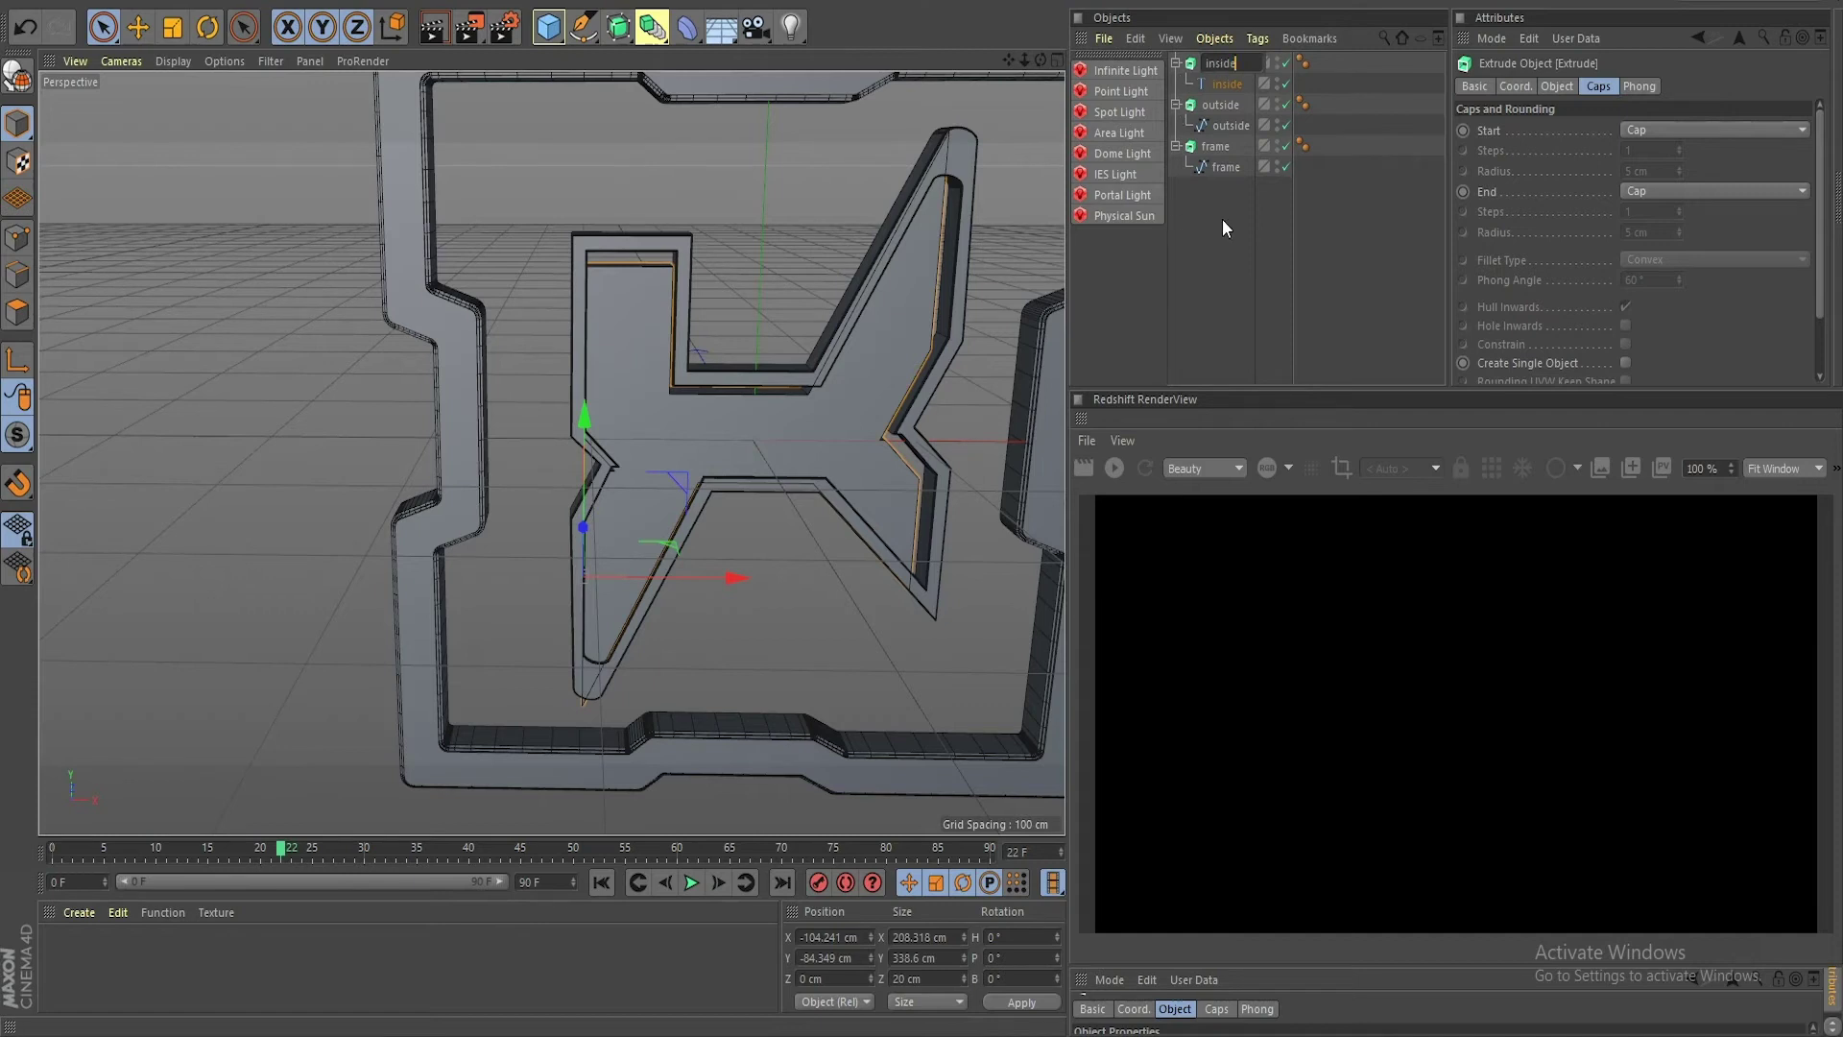
key("Return")
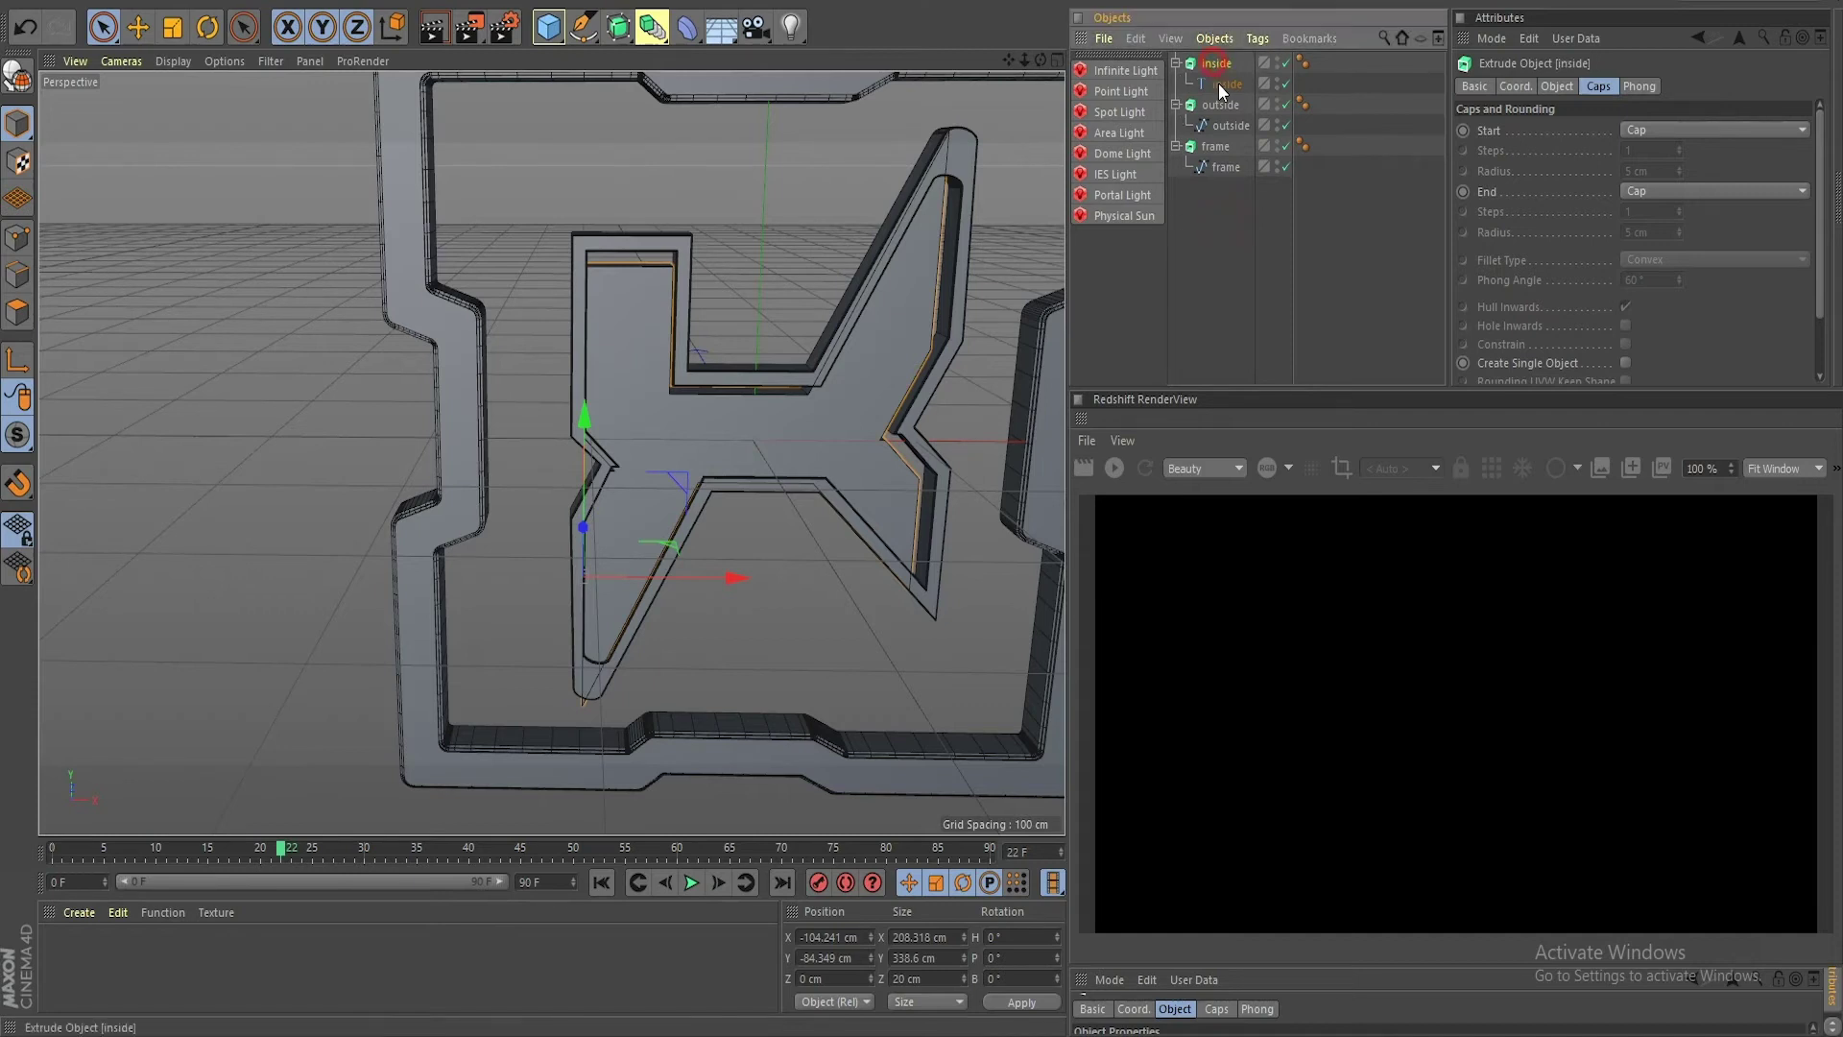
Step: Disable the inside Extrude object and, in the front view, move the inside text spline to about X 6.75 cm, Y 2.25 cm
left_click(1286, 63)
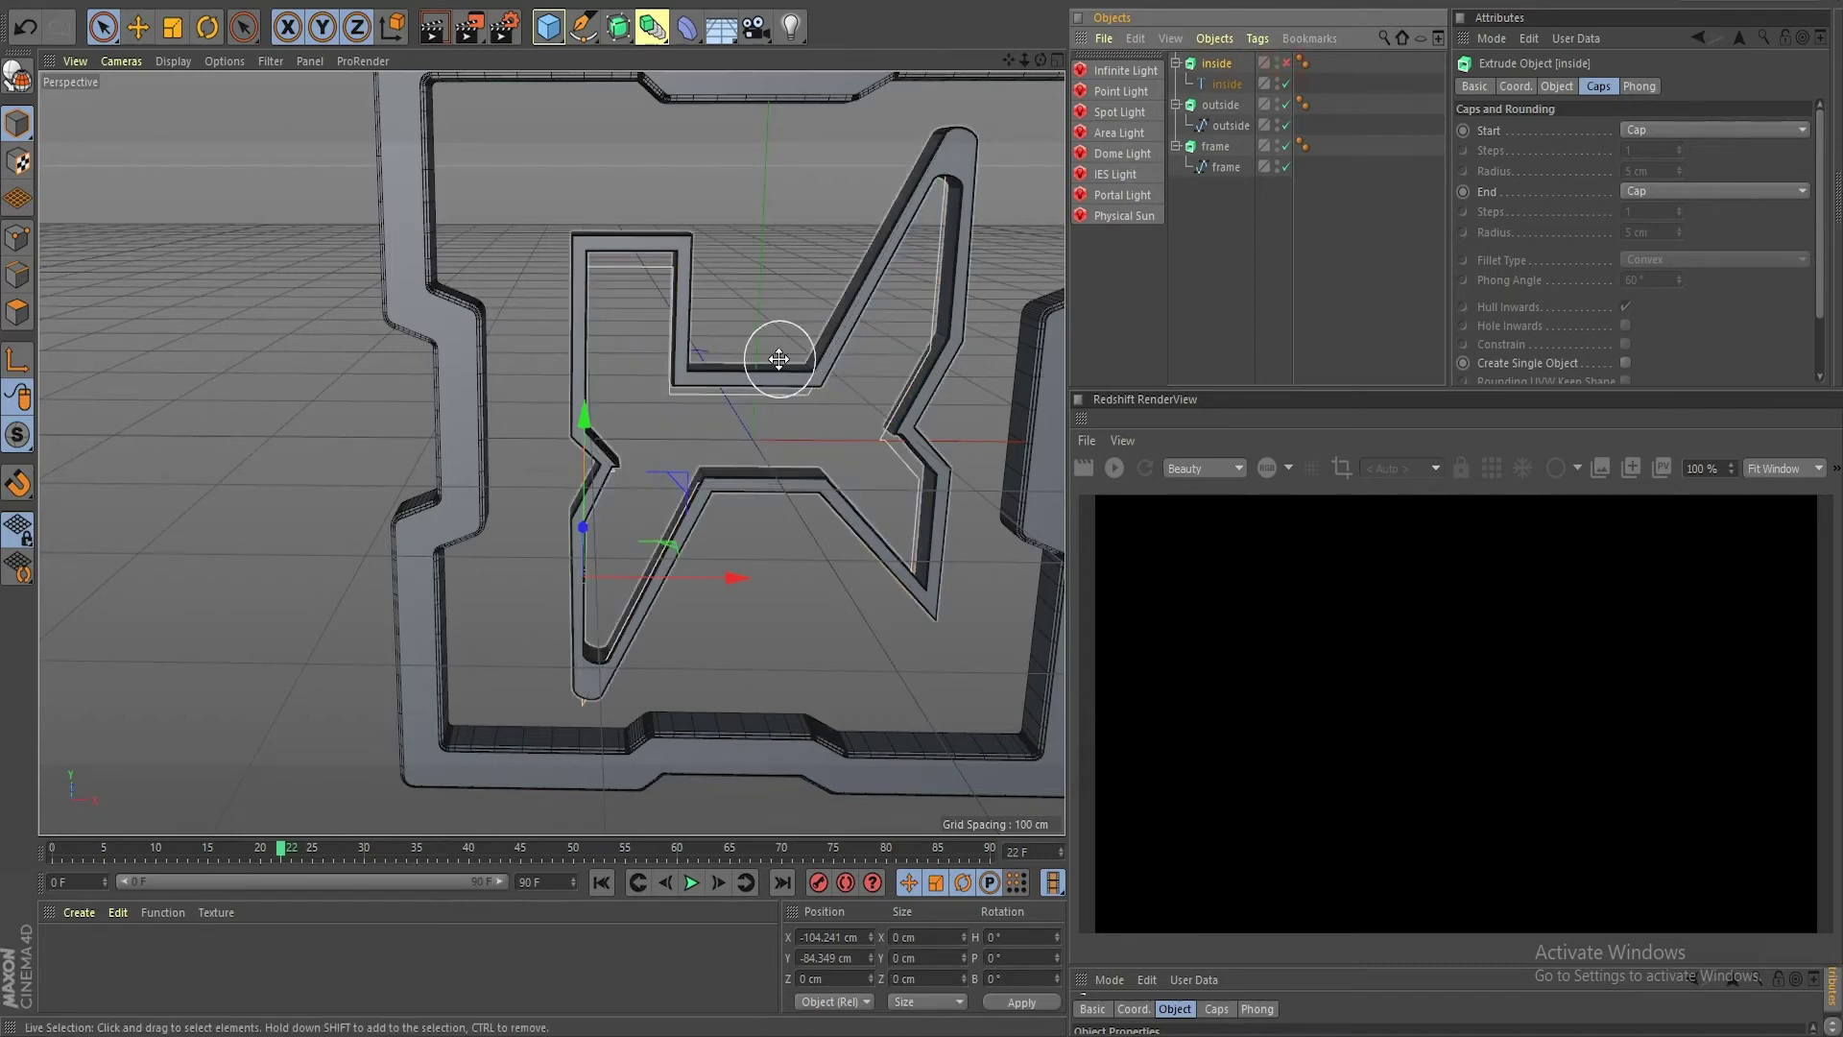
middle_click(780, 359)
middle_click(851, 557)
scroll(638, 493, "up", 4)
middle_click_drag(658, 380, 676, 421, "alt")
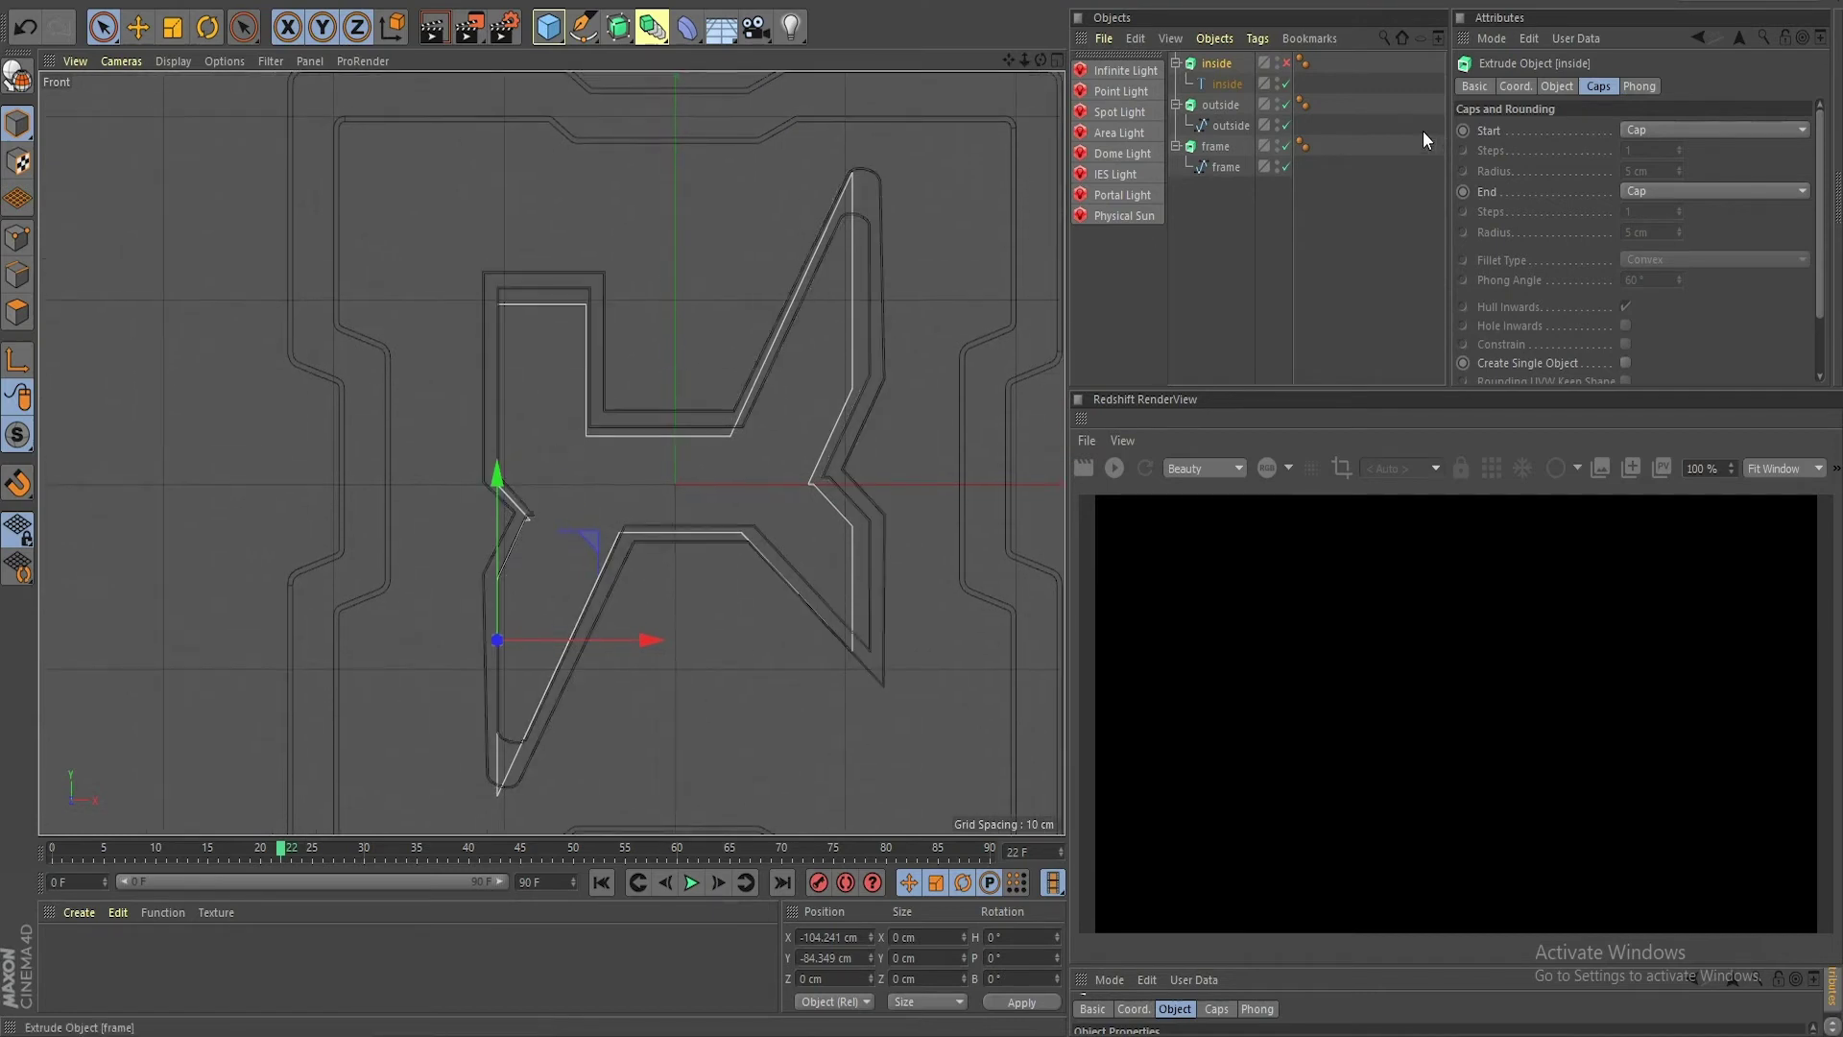
left_click(1226, 83)
left_click_drag(590, 541, 601, 534)
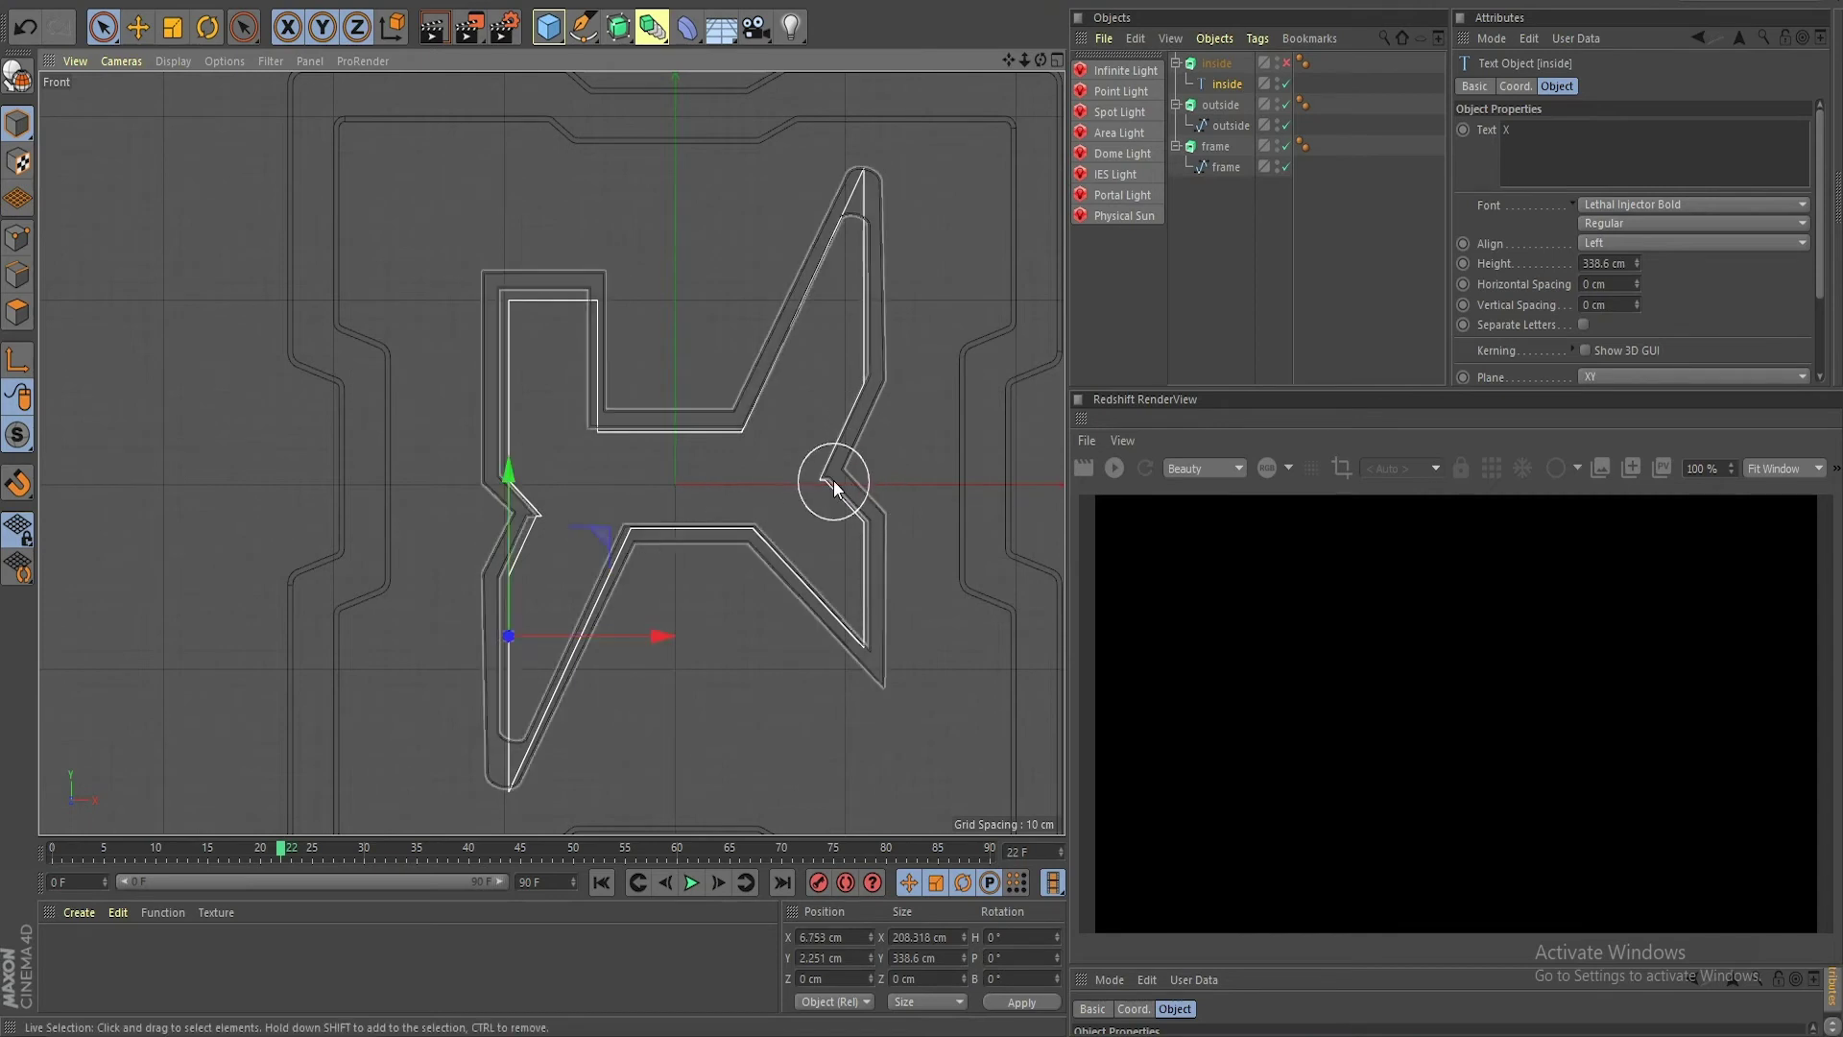
Step: Convert the inside text object into an editable spline and switch to point editing
scroll(805, 524, "up", 5)
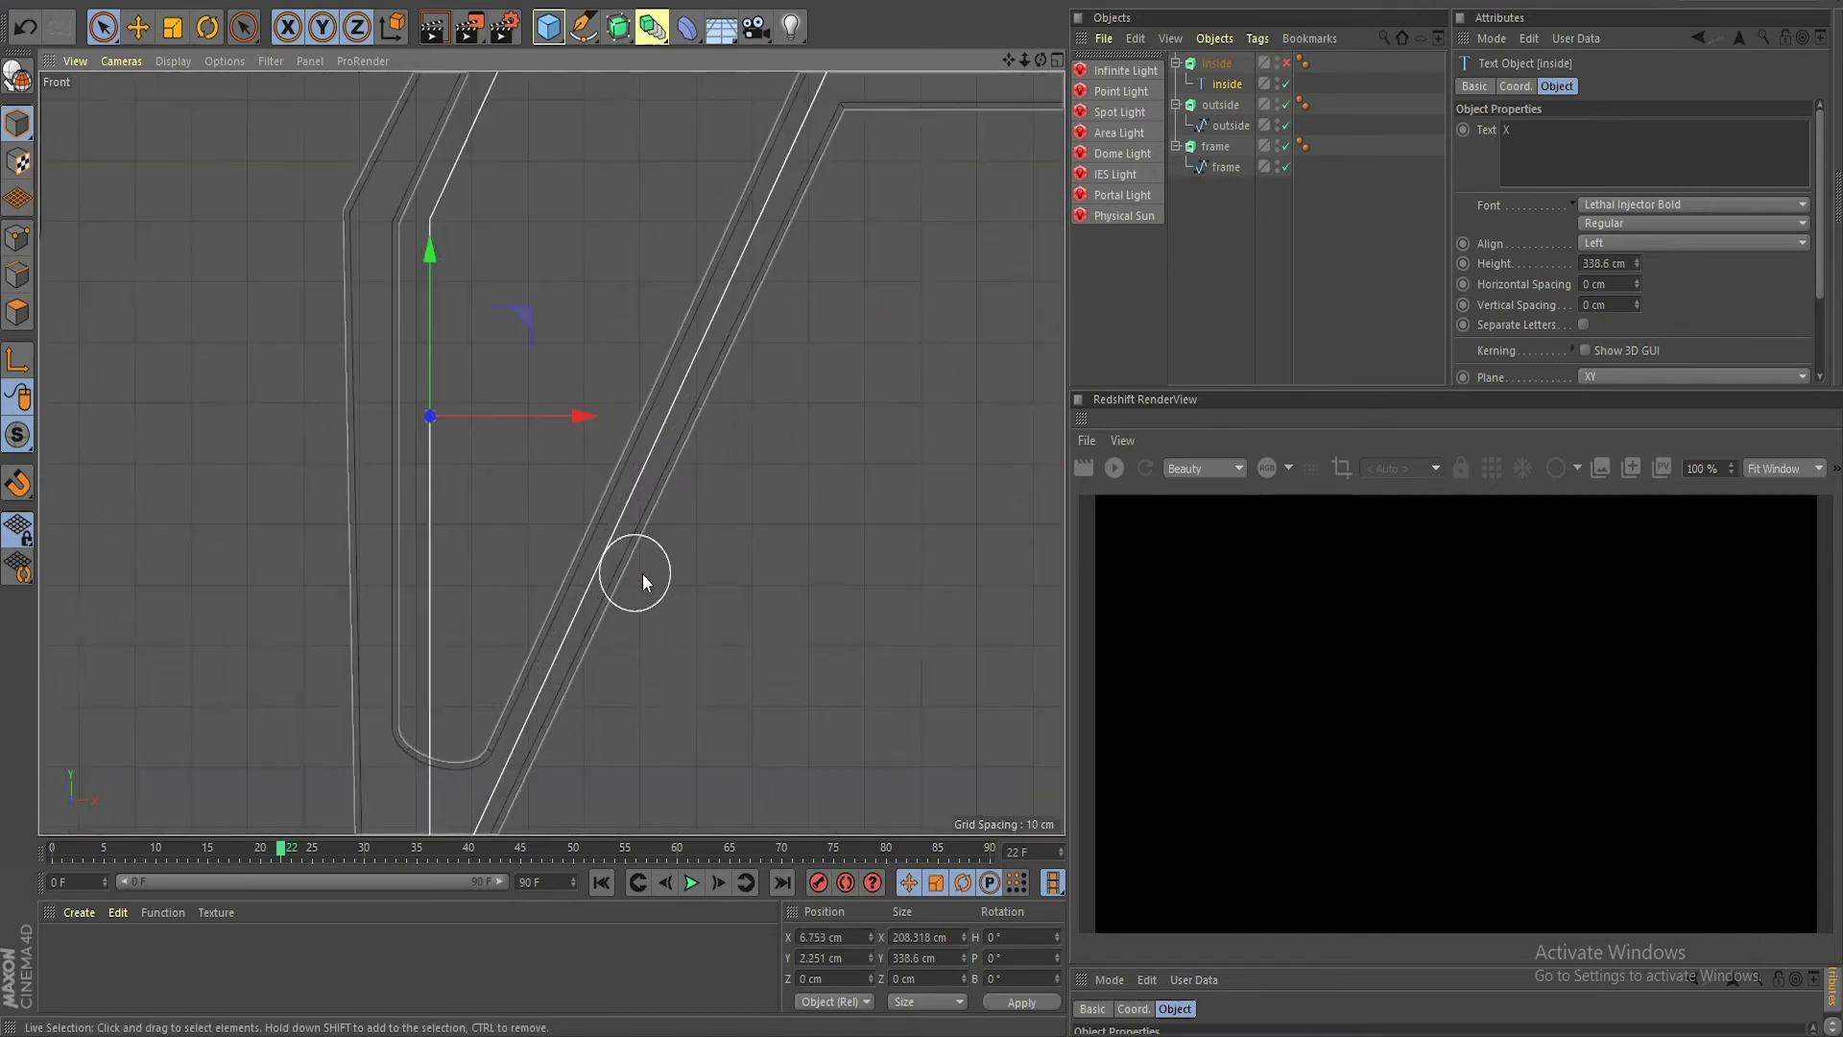
scroll(648, 571, "down", 3)
scroll(648, 568, "up", 3)
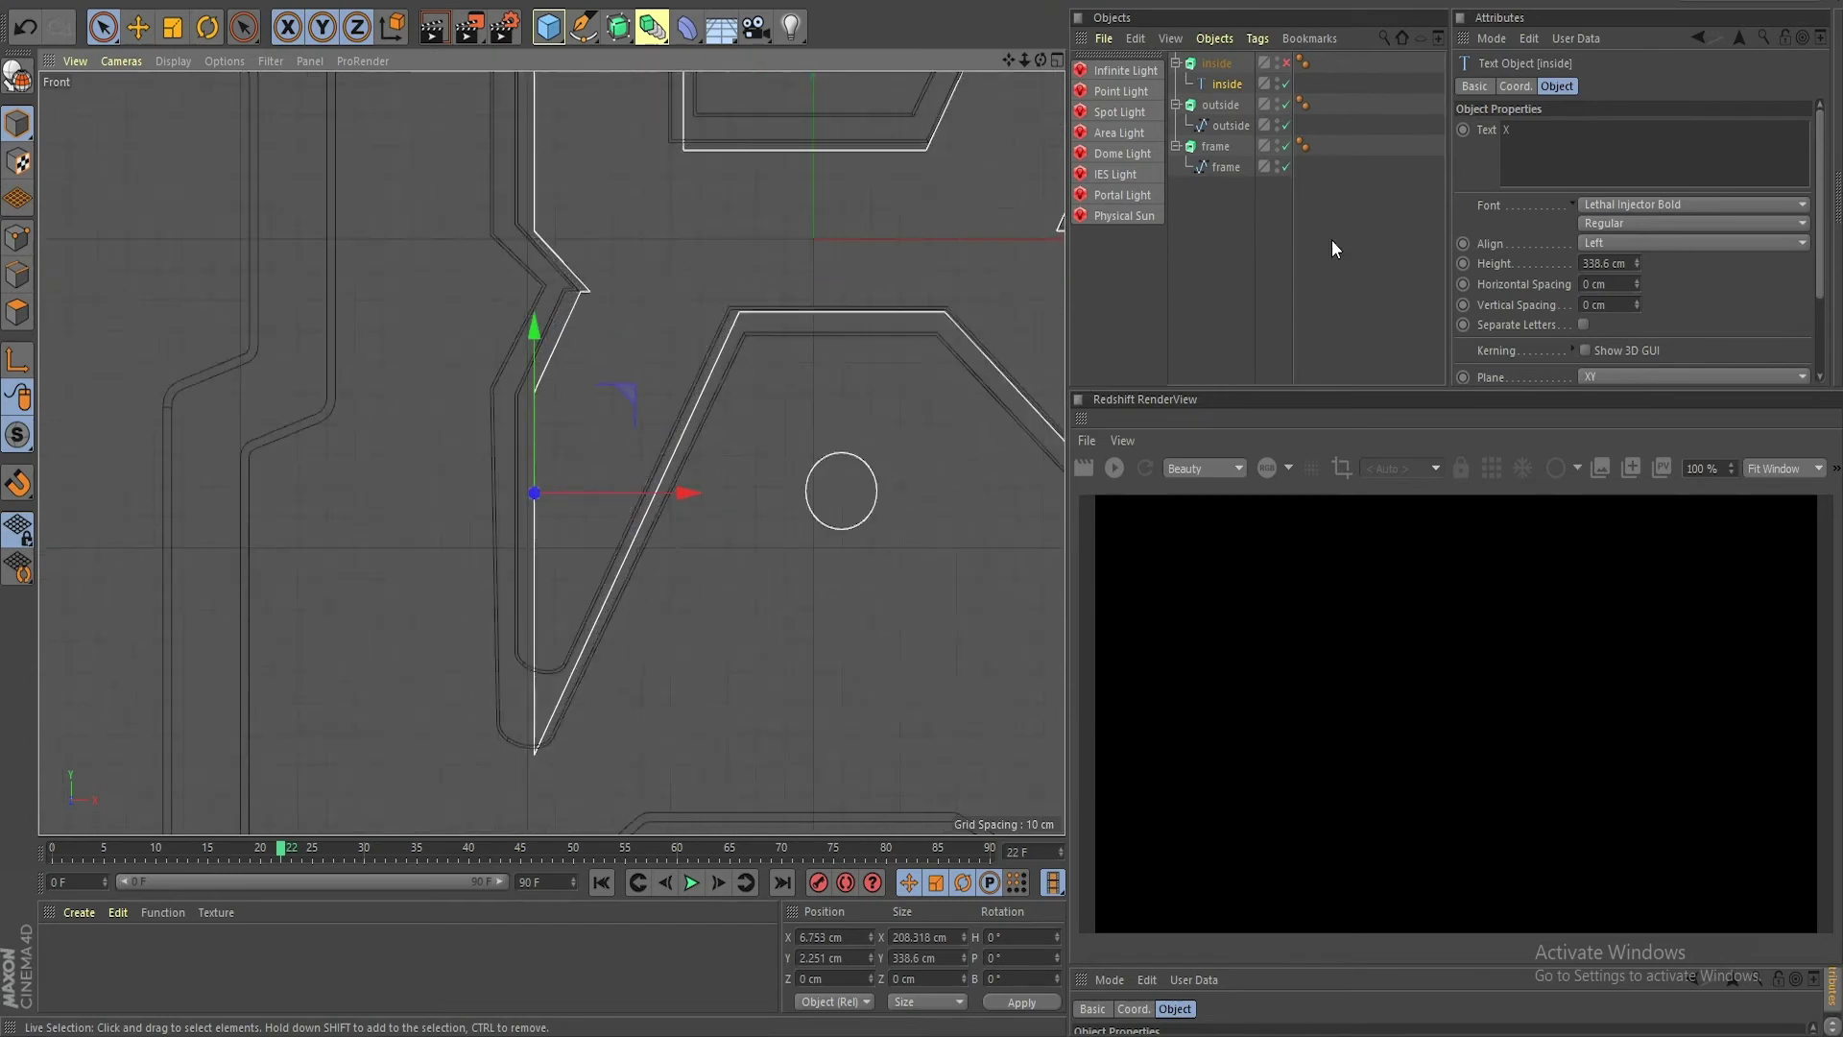
left_click(1236, 83)
key("c")
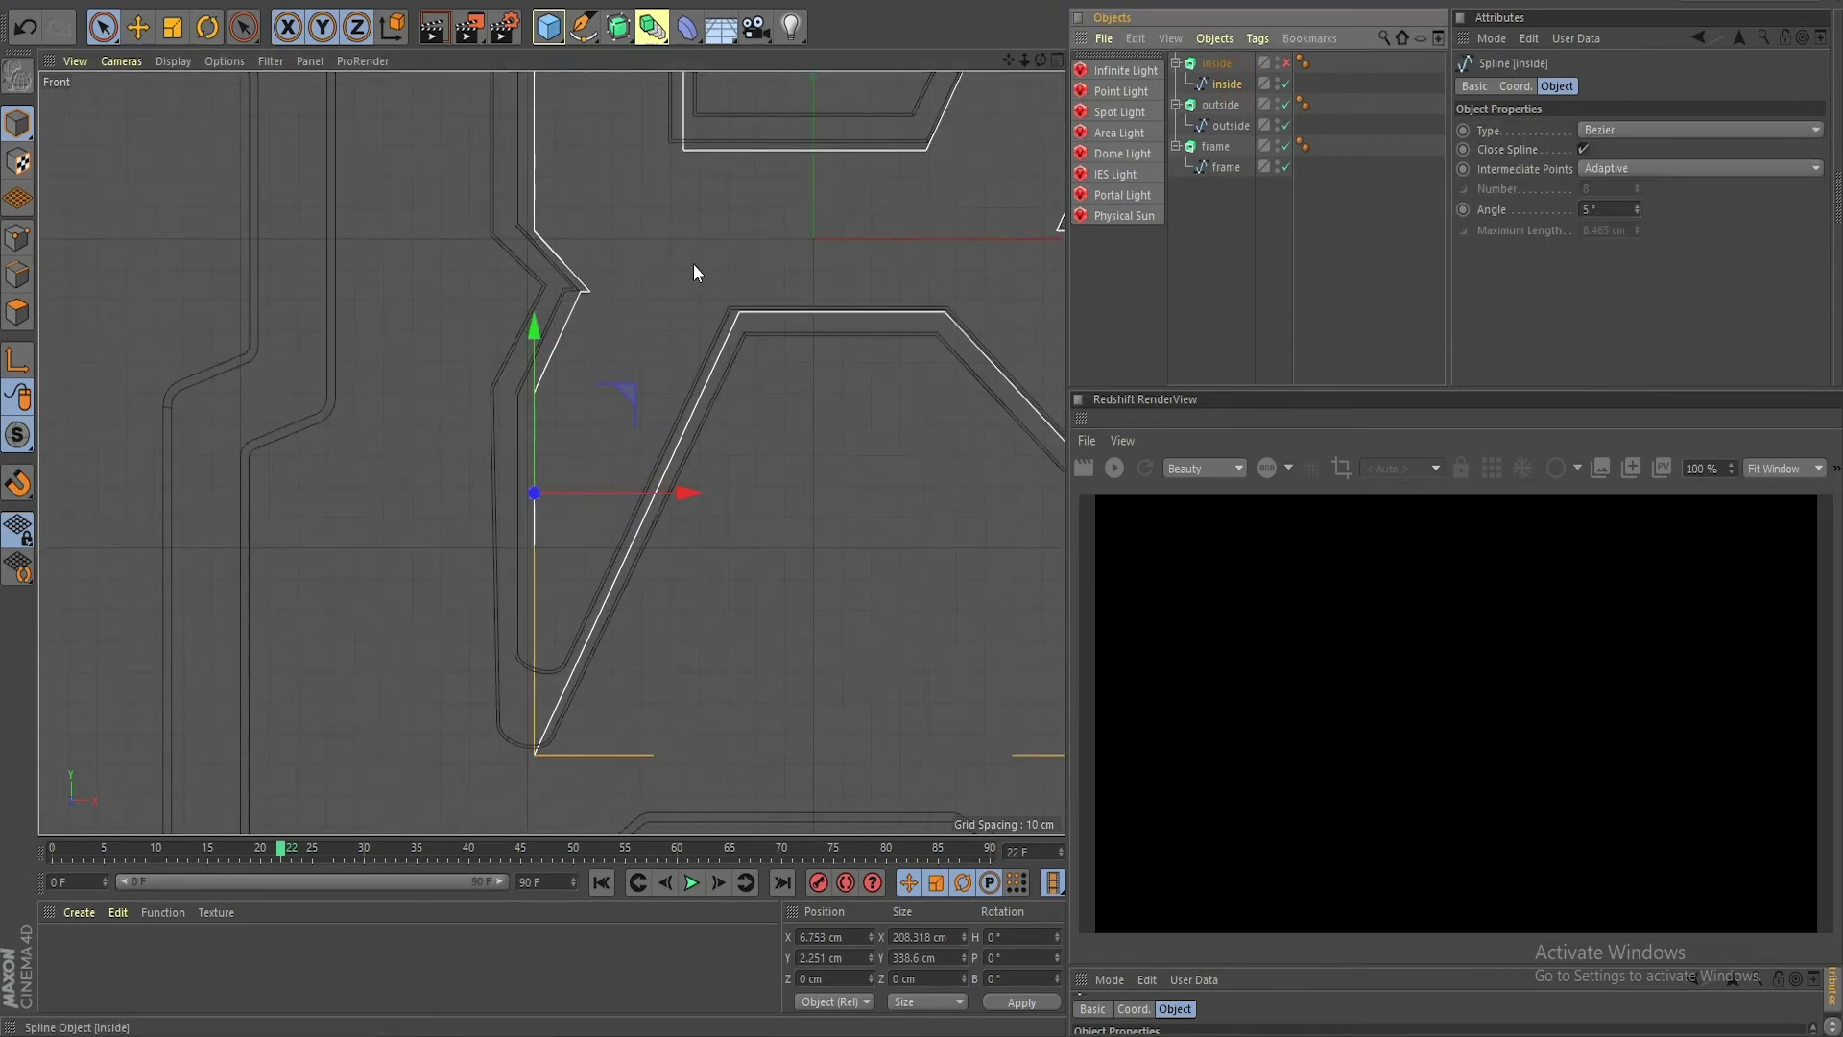
left_click(17, 238)
Step: Raise the inside spline's lower-left tip point so it sits within the outside shape's inner outline
scroll(579, 733, "up", 3)
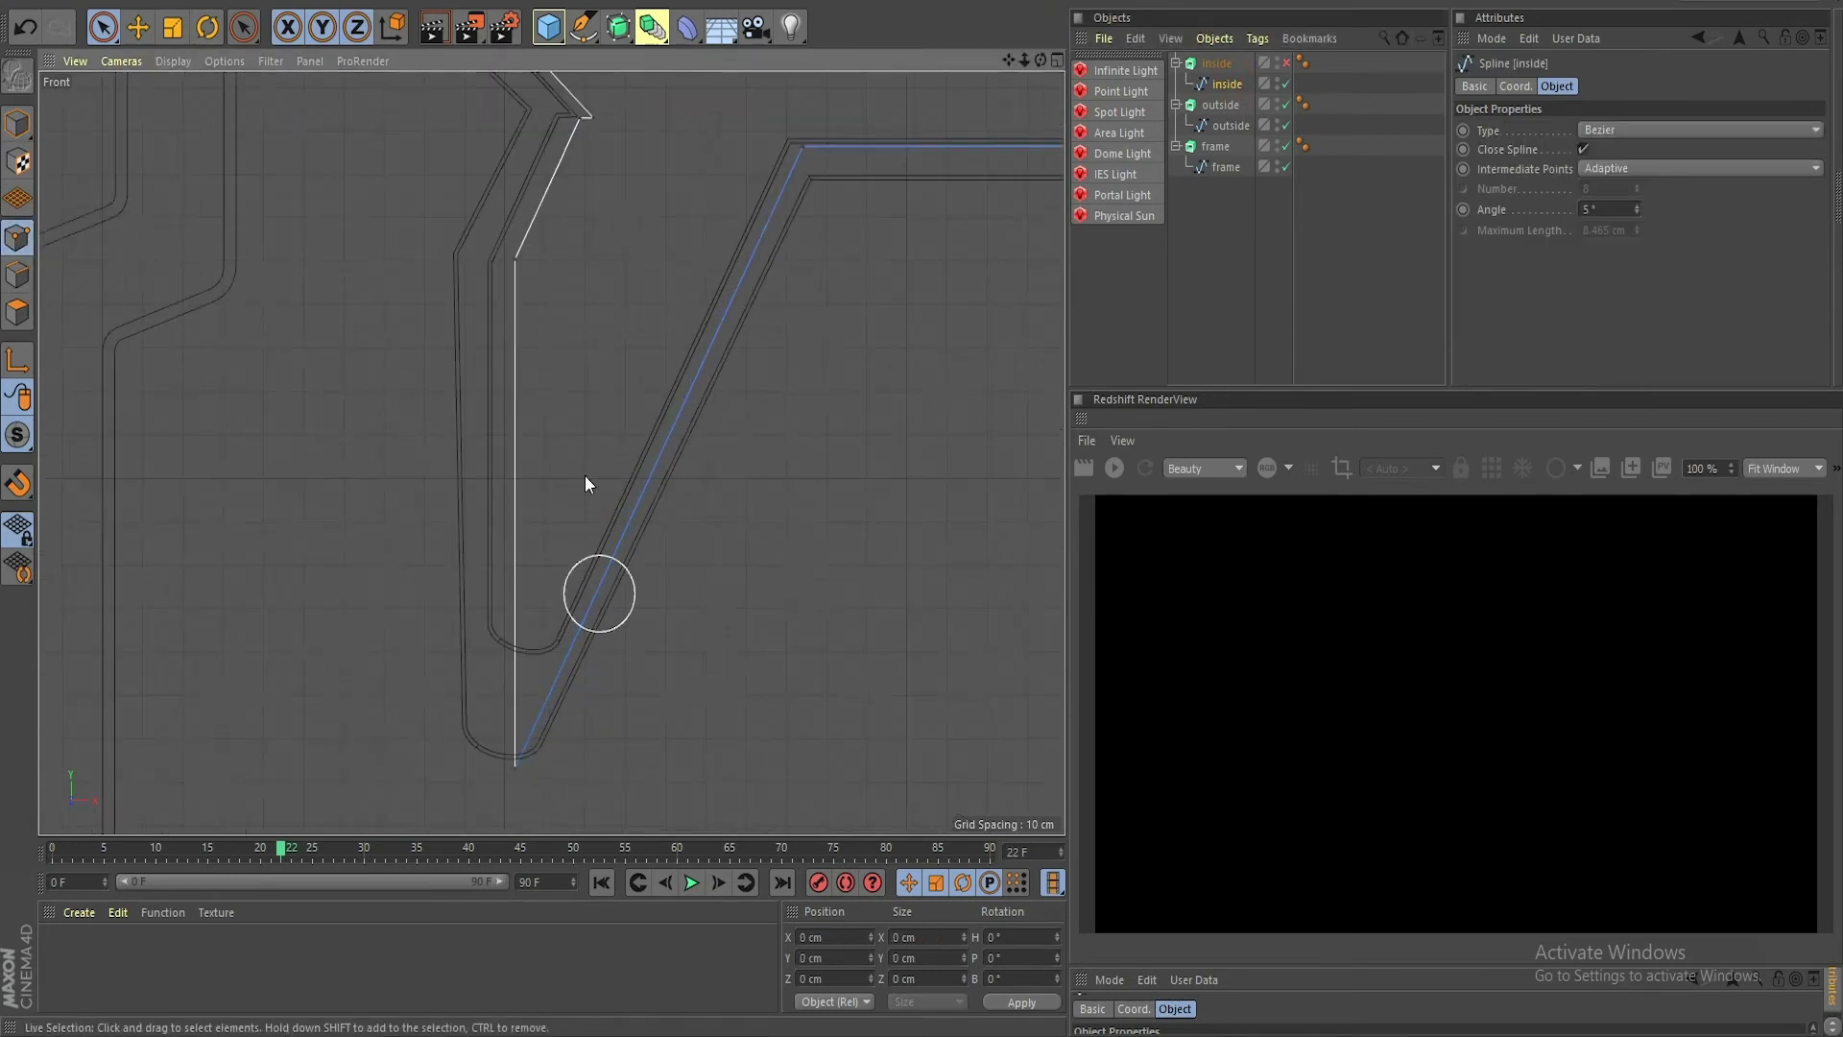
left_click(518, 773)
left_click_drag(519, 603, 520, 443)
left_click_drag(613, 511, 622, 516)
Step: Move the two corner points of the X's lower gap up, away from the outside shape's inner outline
middle_click_drag(727, 311, 716, 432)
left_click_drag(859, 153, 832, 129)
middle_click_drag(856, 286, 621, 445, "alt")
left_click(824, 428)
left_click_drag(915, 311, 929, 286)
Step: Raise the inside spline's lower-right tip point and nudge it slightly left
middle_click_drag(847, 504, 622, 462, "alt")
left_click(818, 635)
left_click_drag(795, 448, 799, 409)
left_click_drag(886, 473, 876, 461)
Step: Move the lower-right leg's upper outer corner and the right notch point left, inside the outline
middle_click_drag(766, 347, 760, 516, "alt")
scroll(760, 515, "up", 3)
left_click(804, 472)
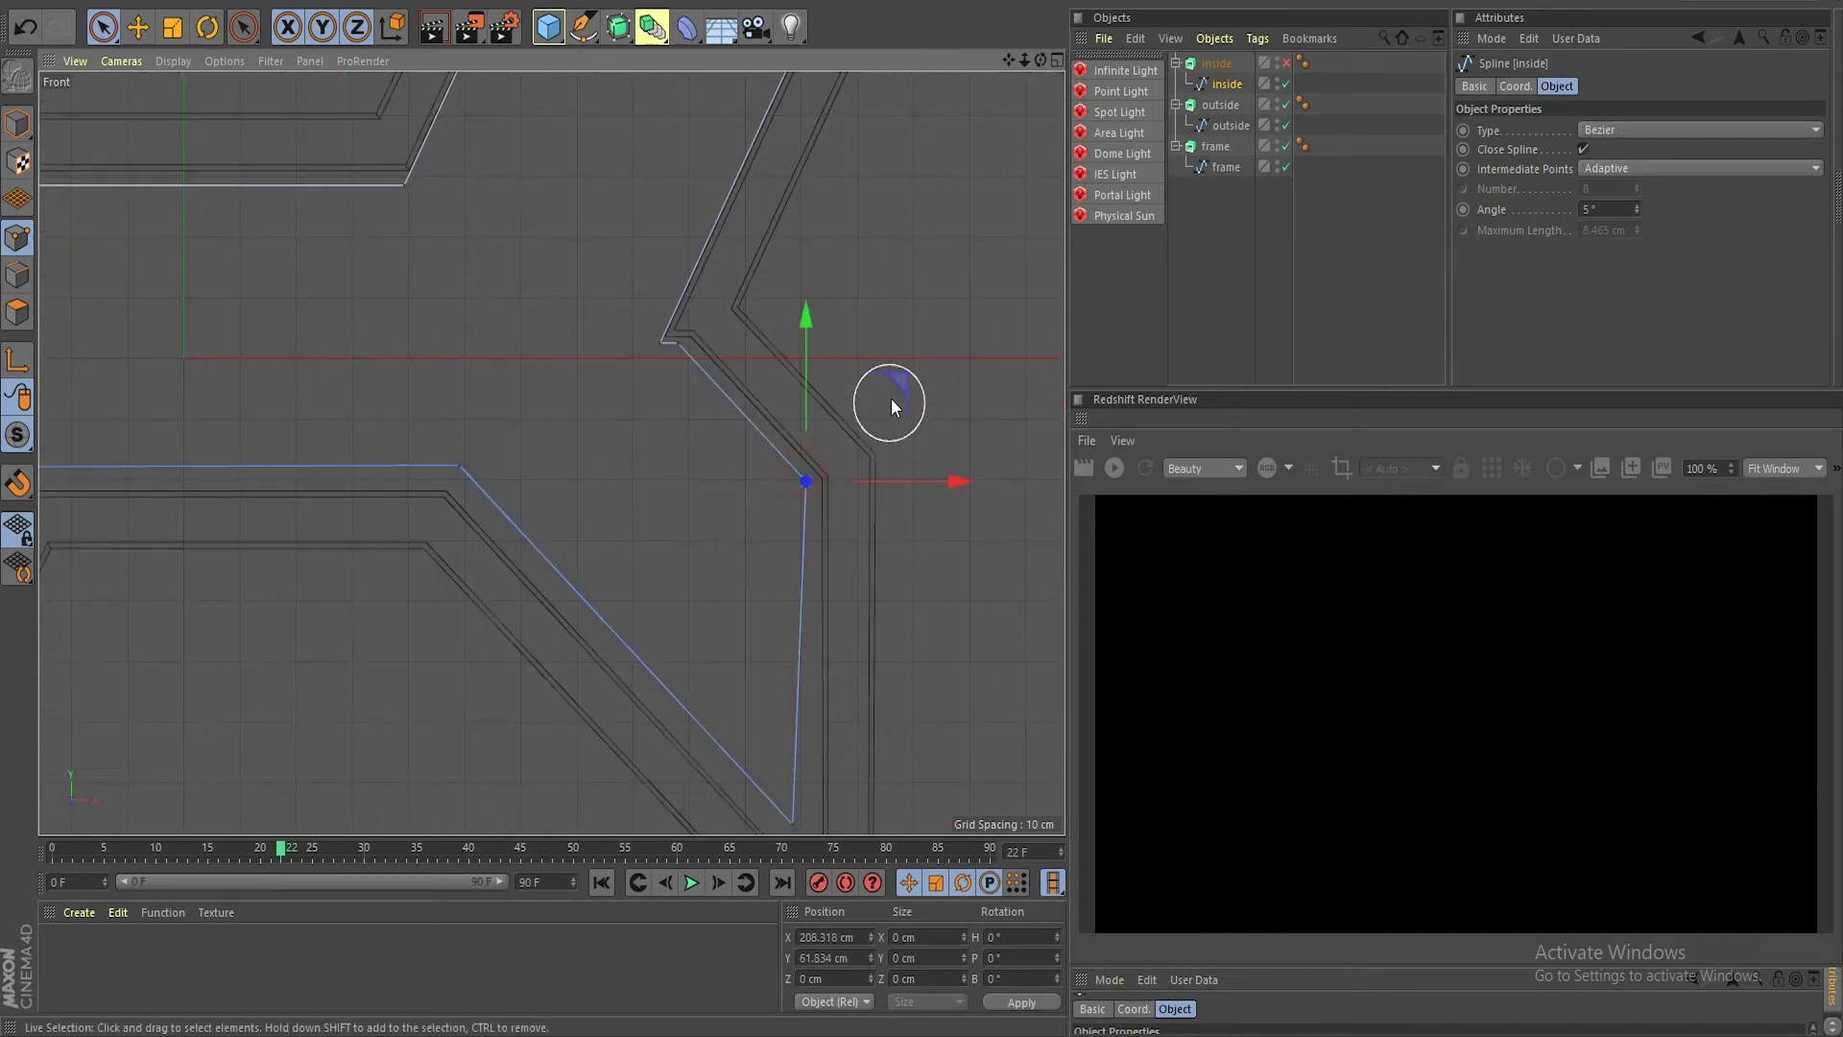
left_click_drag(892, 380, 877, 383)
middle_click_drag(781, 382, 783, 471)
left_click(656, 434)
left_click_drag(768, 343, 747, 350)
Step: Raise the upper-right leg's outer bend point and realign the two right notch points
middle_click_drag(799, 92, 843, 503, "alt")
left_click(843, 503)
left_click_drag(902, 401, 907, 359)
middle_click_drag(810, 642, 902, 273, "alt")
scroll(795, 417, "up", 3)
left_click(740, 464)
left_click_drag(846, 371, 848, 384)
left_click(764, 482)
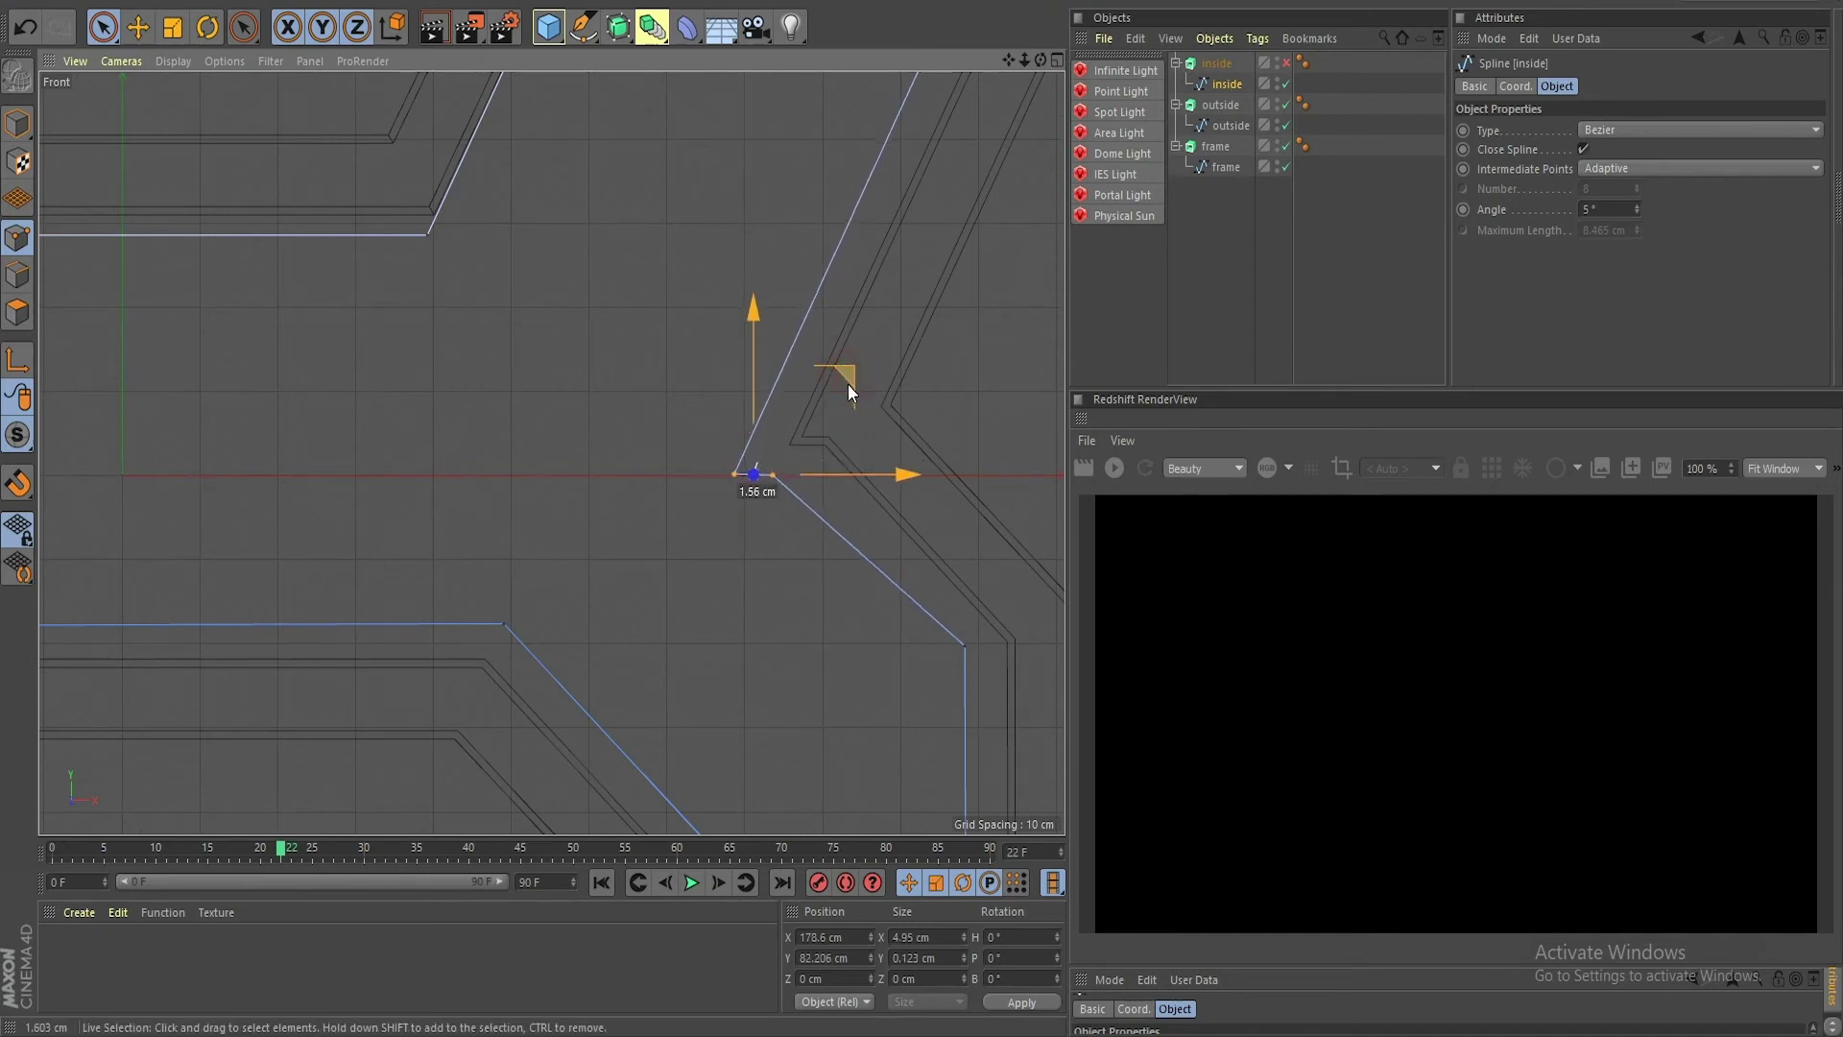
Step: Lower the upper-right tip point inside the inner outline and nudge the leg's outer bend point left
scroll(844, 380, "down", 3)
scroll(810, 312, "down", 4)
middle_click_drag(768, 195, 781, 457, "alt")
scroll(885, 286, "up", 5)
left_click(868, 206)
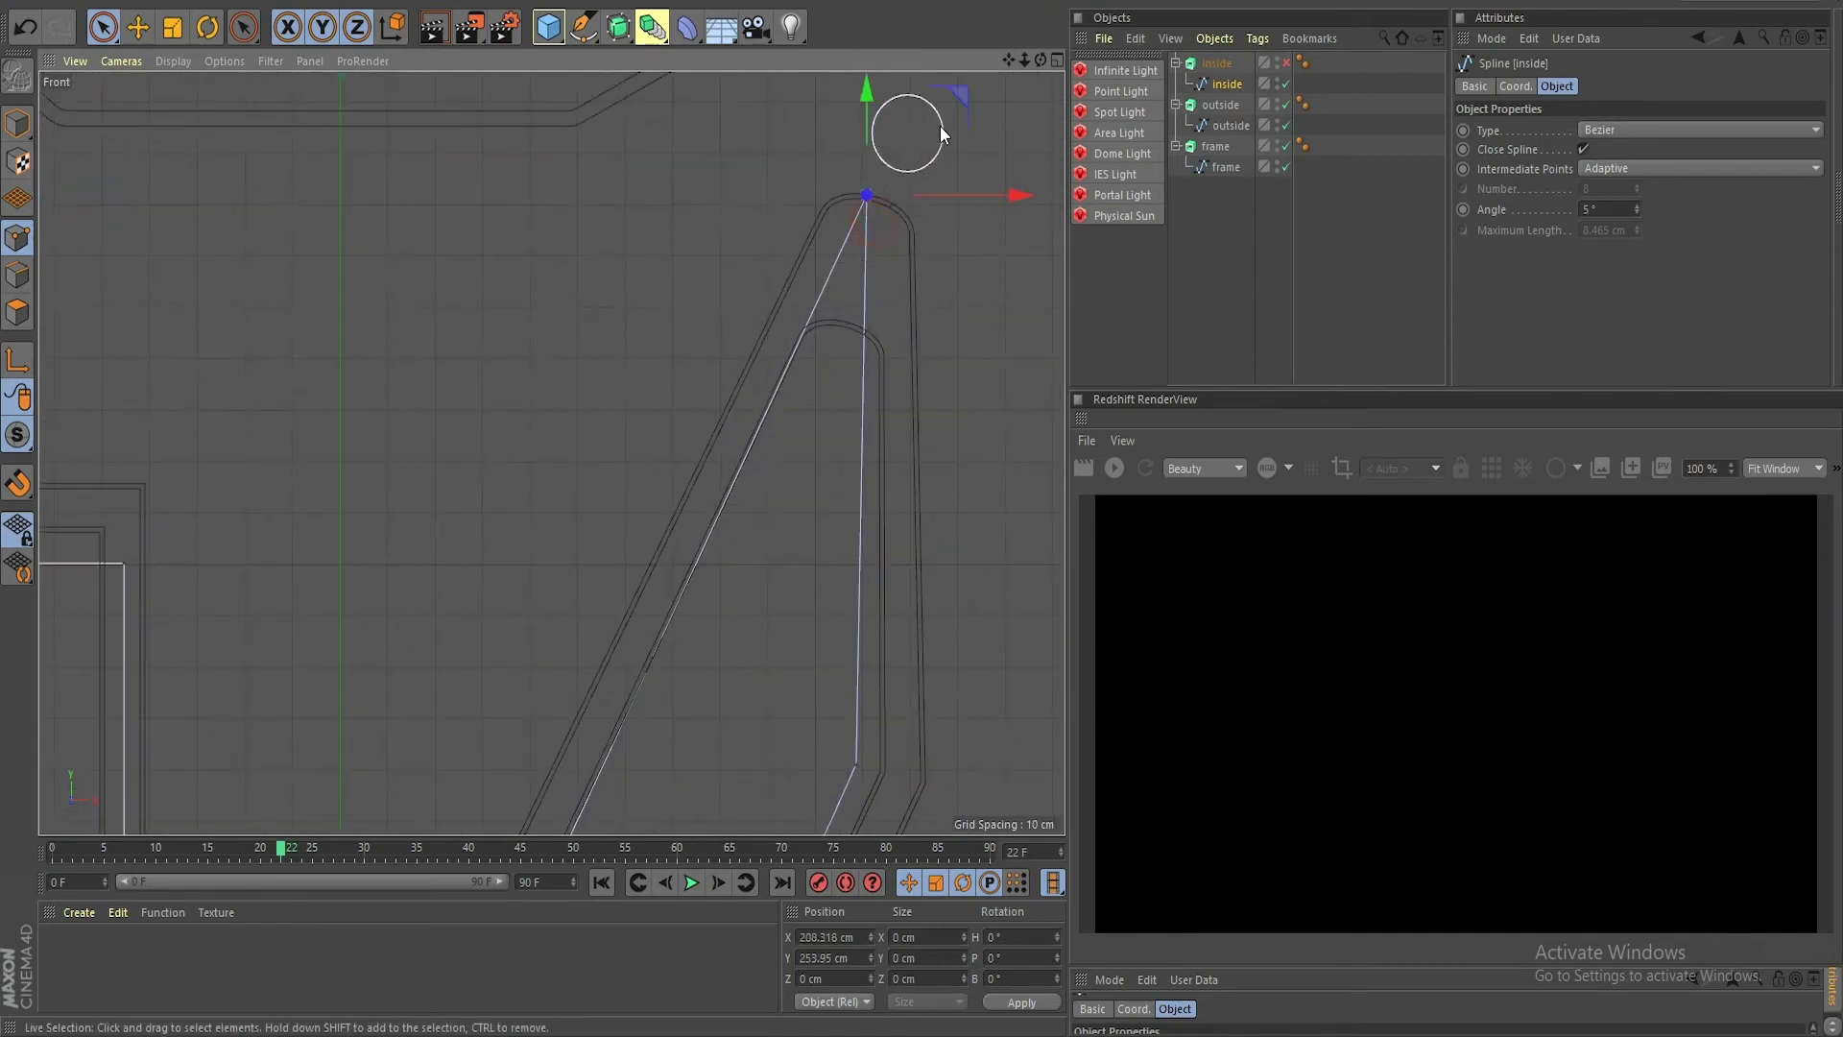
left_click_drag(950, 106, 931, 263)
middle_click_drag(869, 763, 879, 678, "alt")
left_click(879, 680)
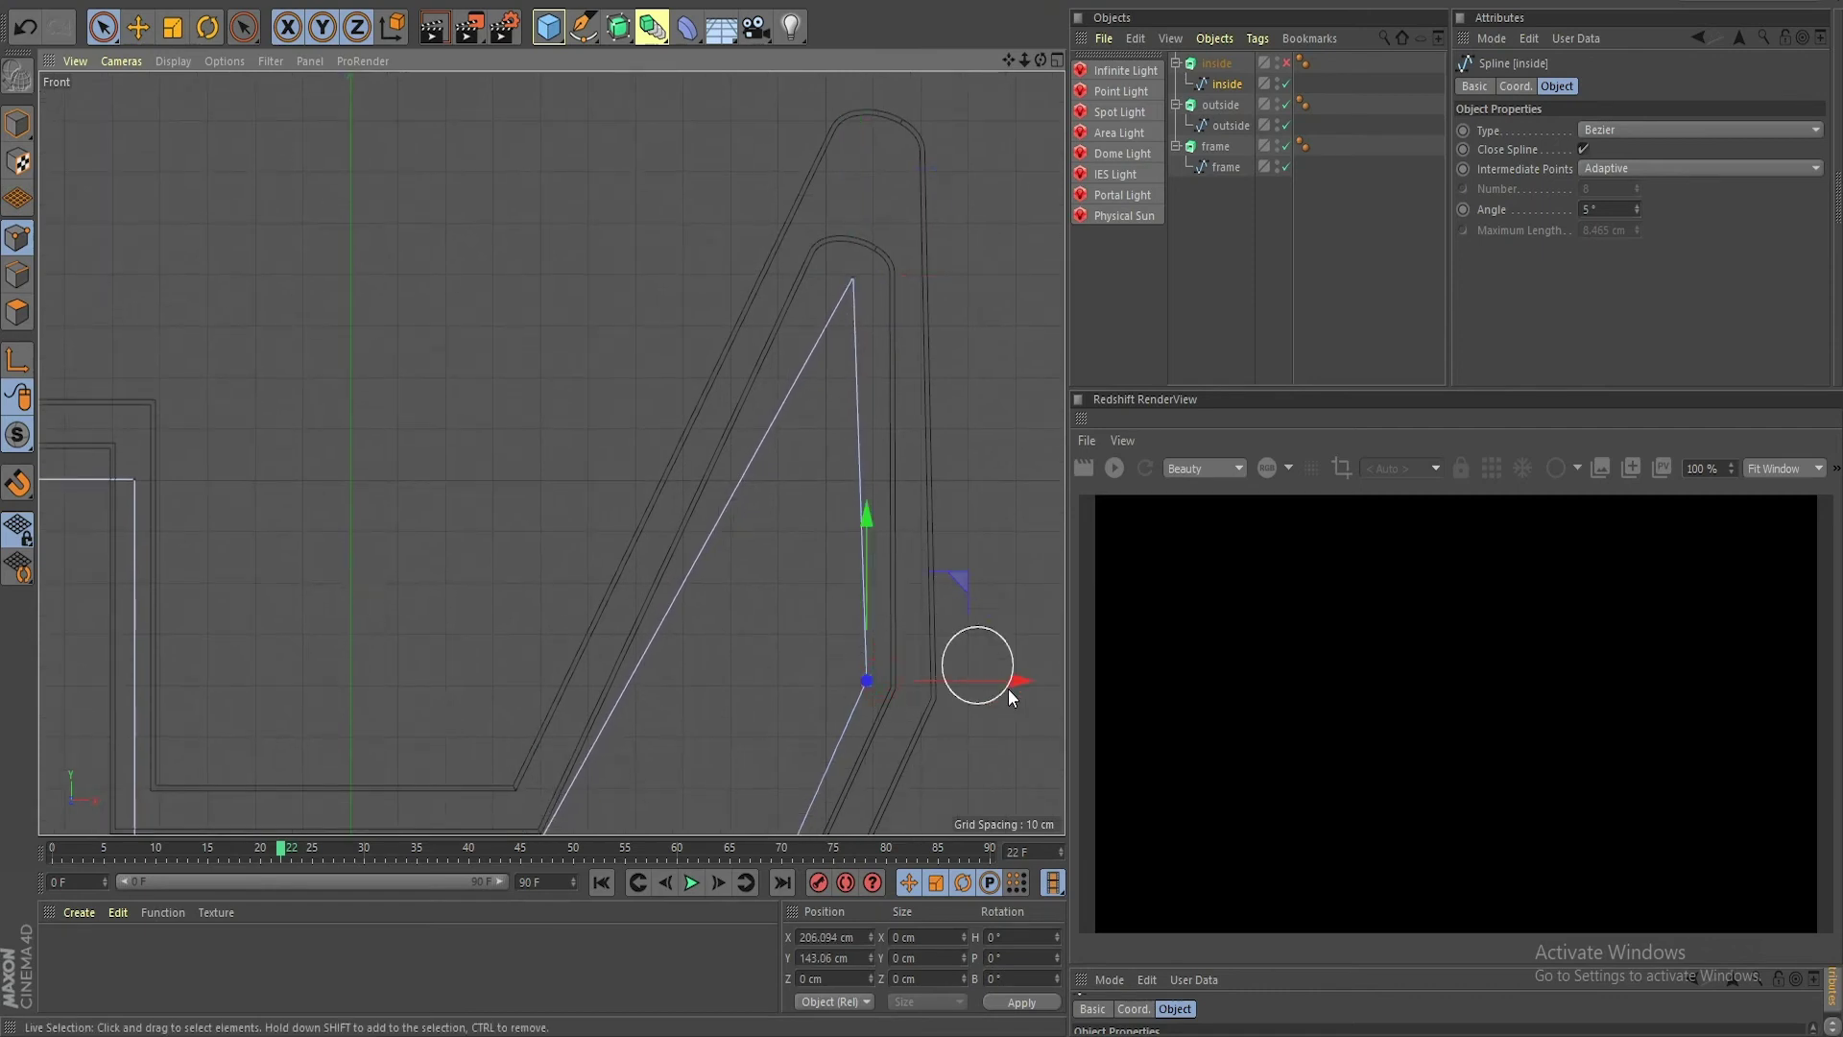
left_click_drag(998, 683, 993, 684)
Step: Shift the upper-right leg's inner base corner down and right, and move the leg's tip point down and left
left_click(853, 283)
middle_click_drag(584, 819, 721, 533, "alt")
left_click(692, 549)
mouse_move(782, 465)
left_mouse_down()
mouse_move(770, 492)
mouse_move(791, 480)
left_mouse_up()
middle_click_drag(845, 347, 931, 244, "alt")
left_click(920, 162)
middle_click_drag(1021, 142, 988, 243, "alt")
left_click_drag(965, 153, 941, 198)
Step: Move the two points of the upper-left leg's right edge left by about 13 cm and slightly down
scroll(818, 410, "down", 3)
middle_click_drag(525, 725, 863, 658, "alt")
scroll(764, 419, "up", 2)
left_click_drag(769, 386, 779, 672)
left_click_drag(911, 513, 866, 514)
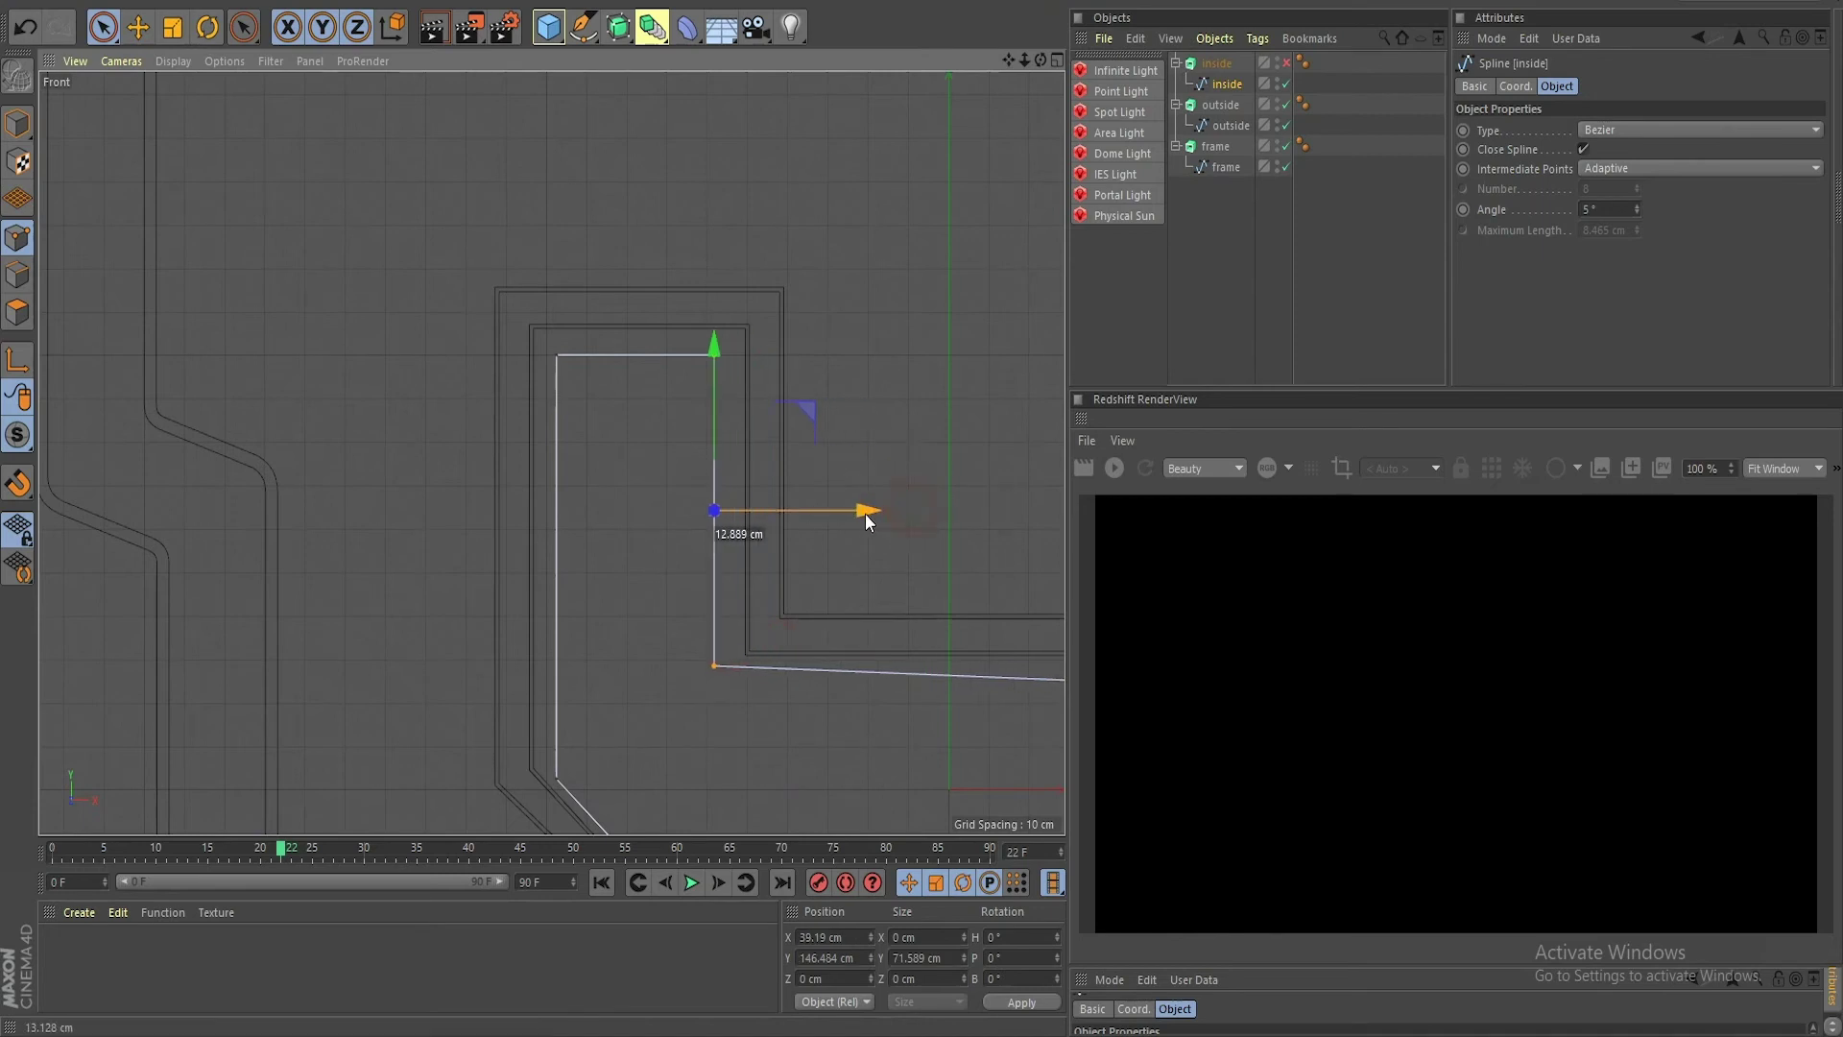
middle_click_drag(839, 578, 797, 520, "alt")
left_click_drag(753, 362, 756, 375)
Step: Move the left notch point and the bend point below it right, clear of the inner outline
middle_click_drag(877, 554, 999, 579, "alt")
middle_click_drag(767, 626, 809, 479, "alt")
scroll(809, 478, "up", 2)
left_click(751, 422)
left_click_drag(867, 417, 899, 413)
left_click(630, 643)
left_click_drag(779, 638, 785, 638)
Step: Lower the left notch's inner point slightly and raise the corner point above the notch
left_click(764, 417)
left_click(873, 317)
left_click(765, 409)
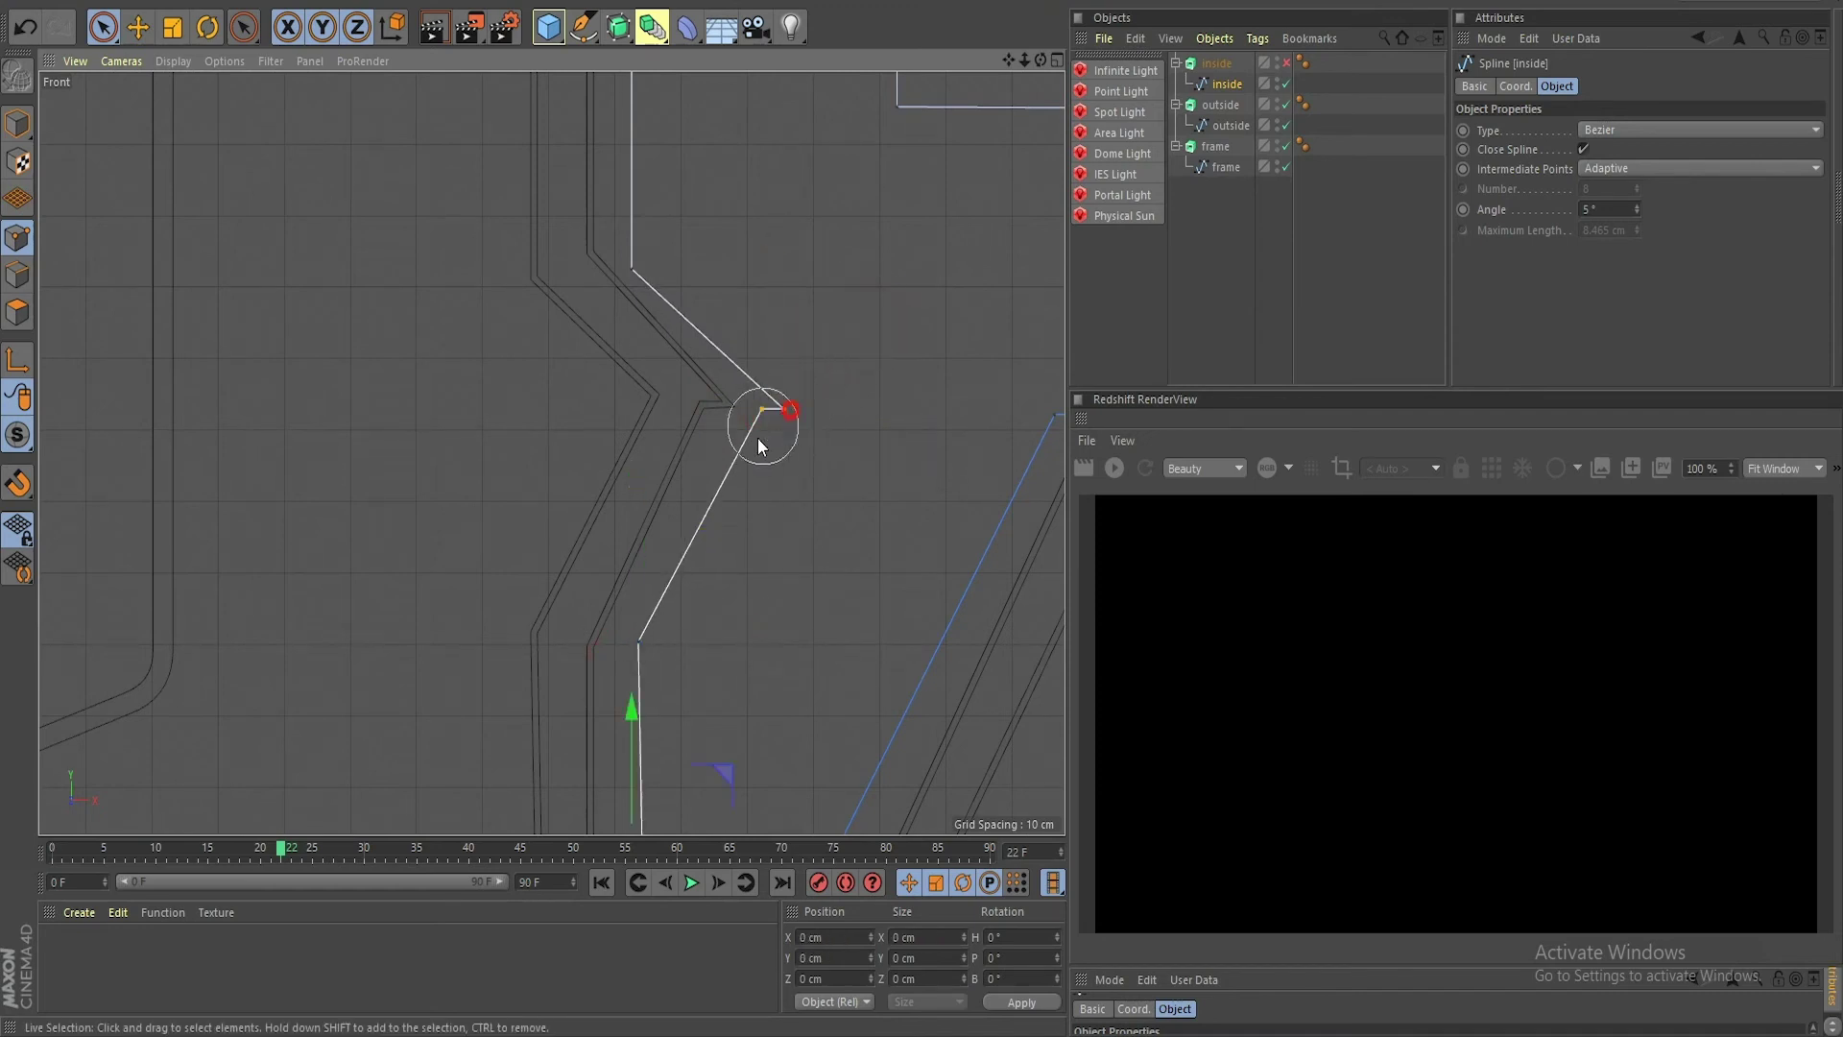
left_click_drag(868, 312, 872, 331)
left_click(633, 266)
left_click_drag(721, 173, 722, 152)
Step: Shift the left notch's second point left and nudge the lower-left tip point slightly left
scroll(758, 309, "down", 5)
scroll(793, 371, "up", 7)
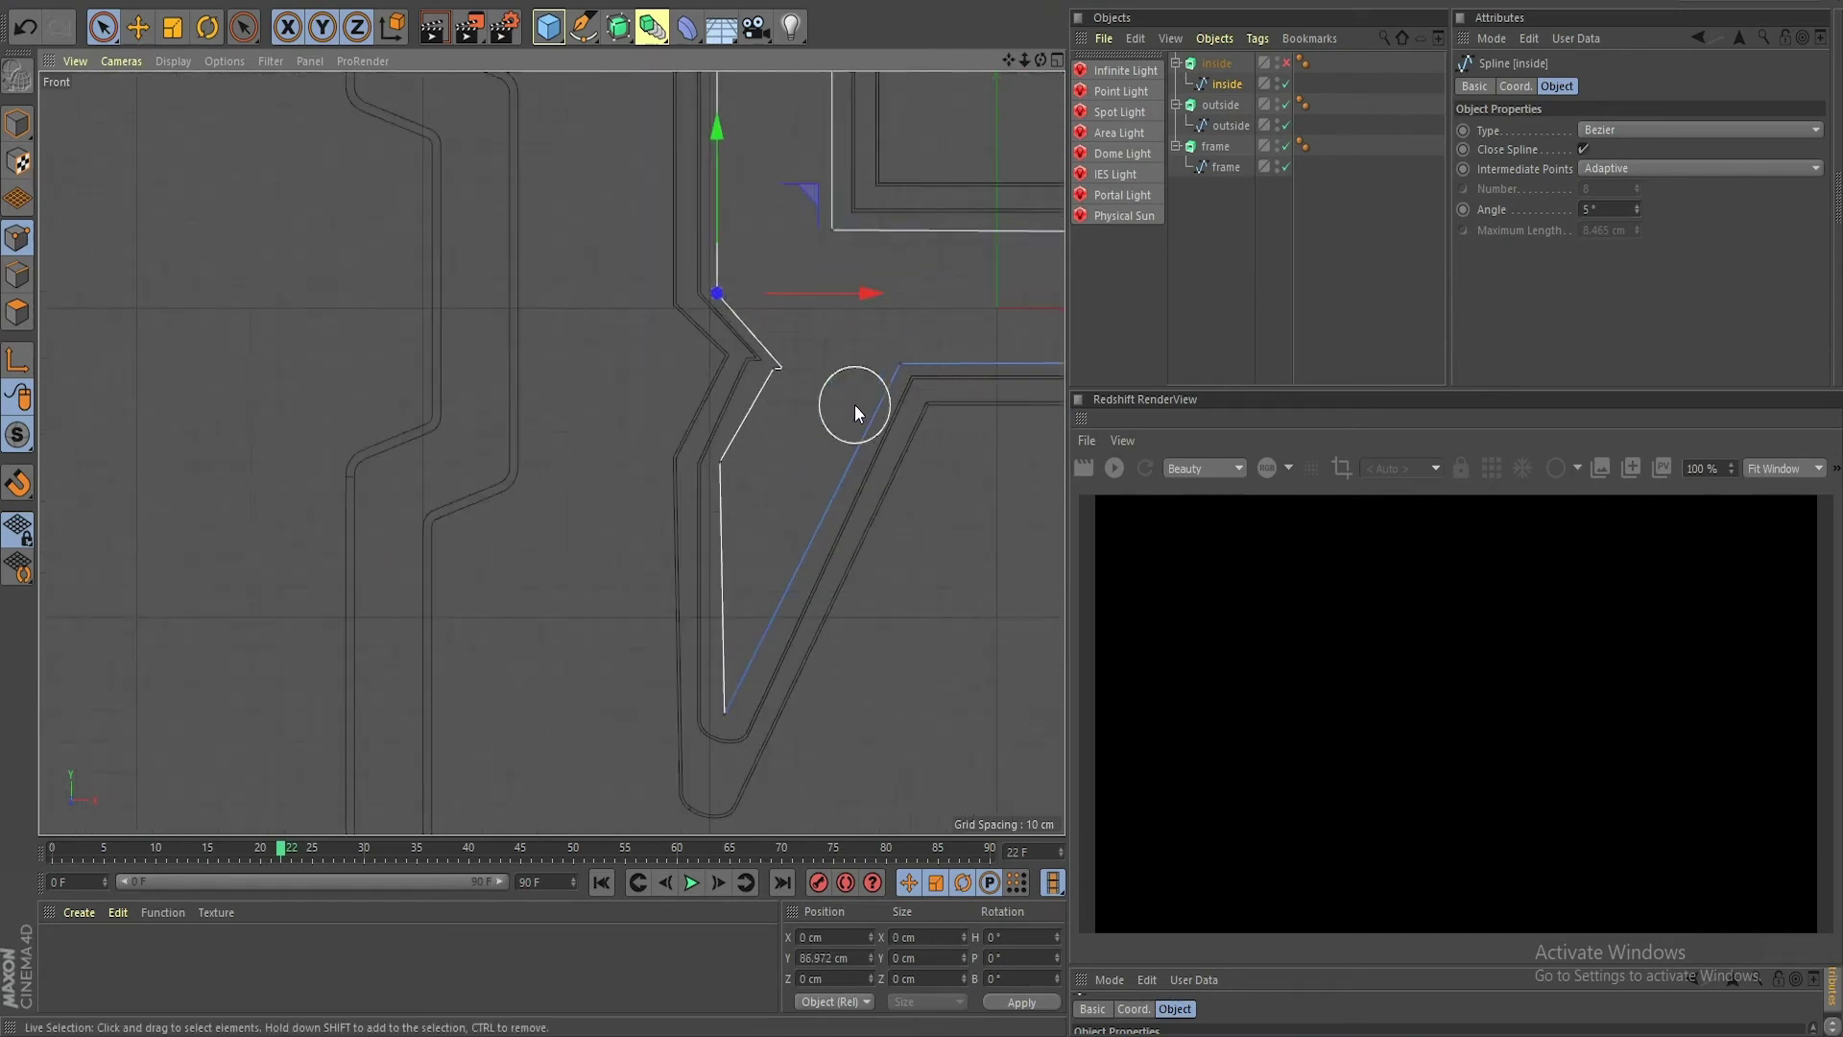
left_click(734, 332)
left_click_drag(850, 317, 824, 322)
scroll(797, 409, "down", 3)
middle_click_drag(819, 405, 811, 357, "alt")
middle_click_drag(788, 768, 820, 549, "alt")
left_click(730, 615)
left_click_drag(827, 609, 822, 607)
Step: Widen the lower gap's top edge by moving its left corner point left and its right corner point right
middle_click_drag(892, 329, 652, 633, "alt")
left_click(802, 347)
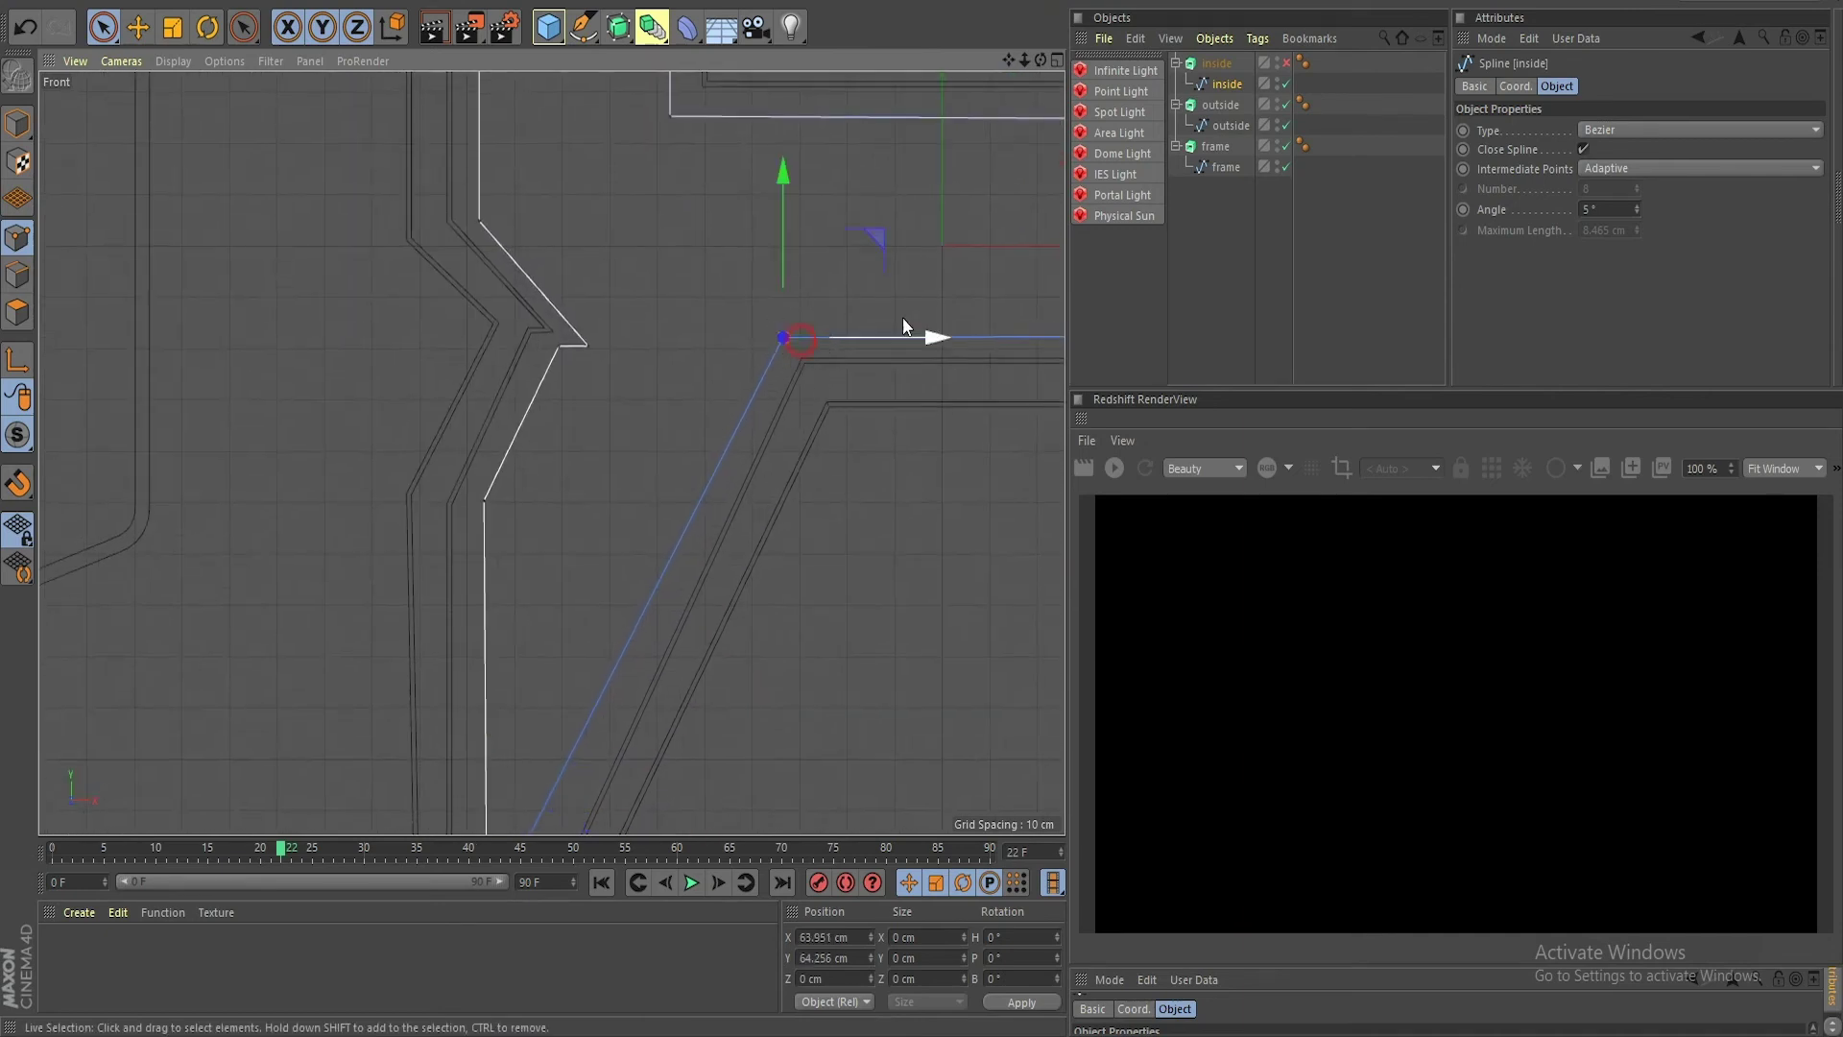
left_click_drag(916, 337, 910, 337)
scroll(844, 413, "down", 4)
middle_click_drag(906, 424, 723, 500, "alt")
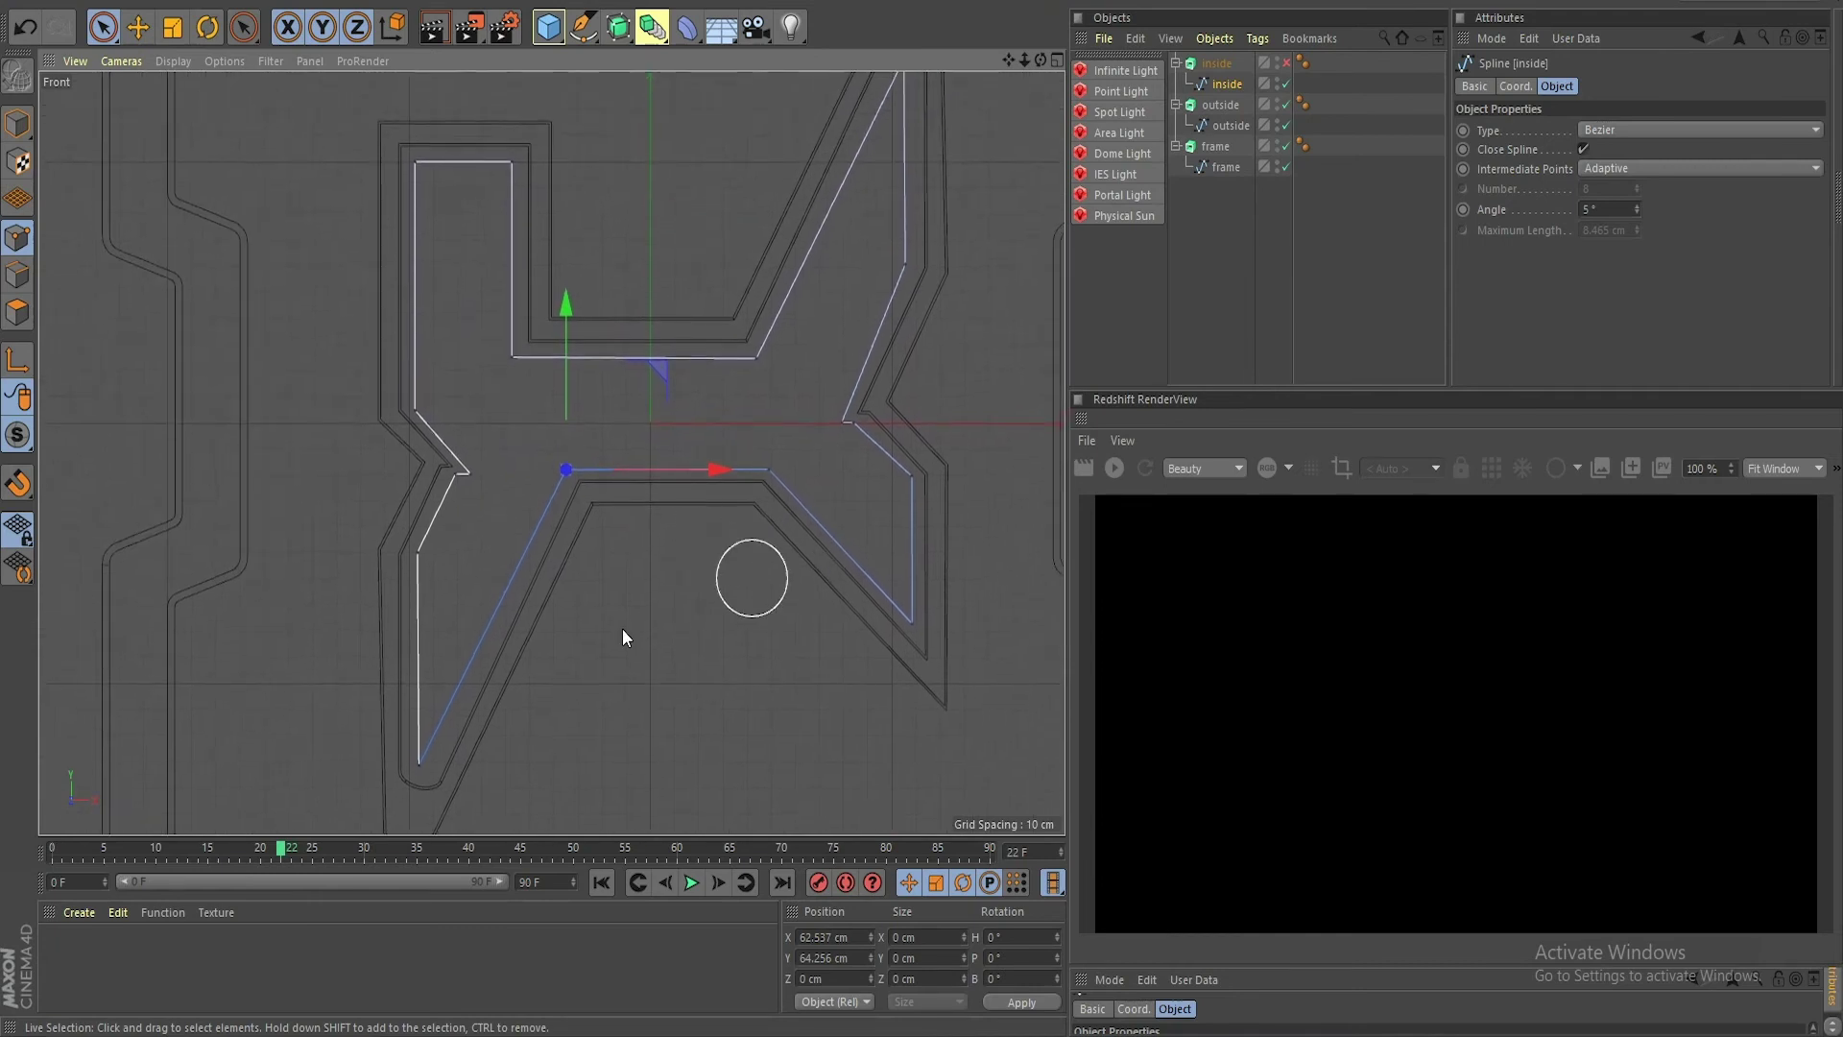
middle_click_drag(856, 573, 810, 535, "alt")
scroll(809, 534, "up", 5)
left_click(649, 348)
left_click_drag(756, 336, 769, 335)
Step: Raise the lower-right tip point and the two corner points of the lower gap's top edge slightly
left_click(922, 636)
left_click_drag(927, 534, 918, 520)
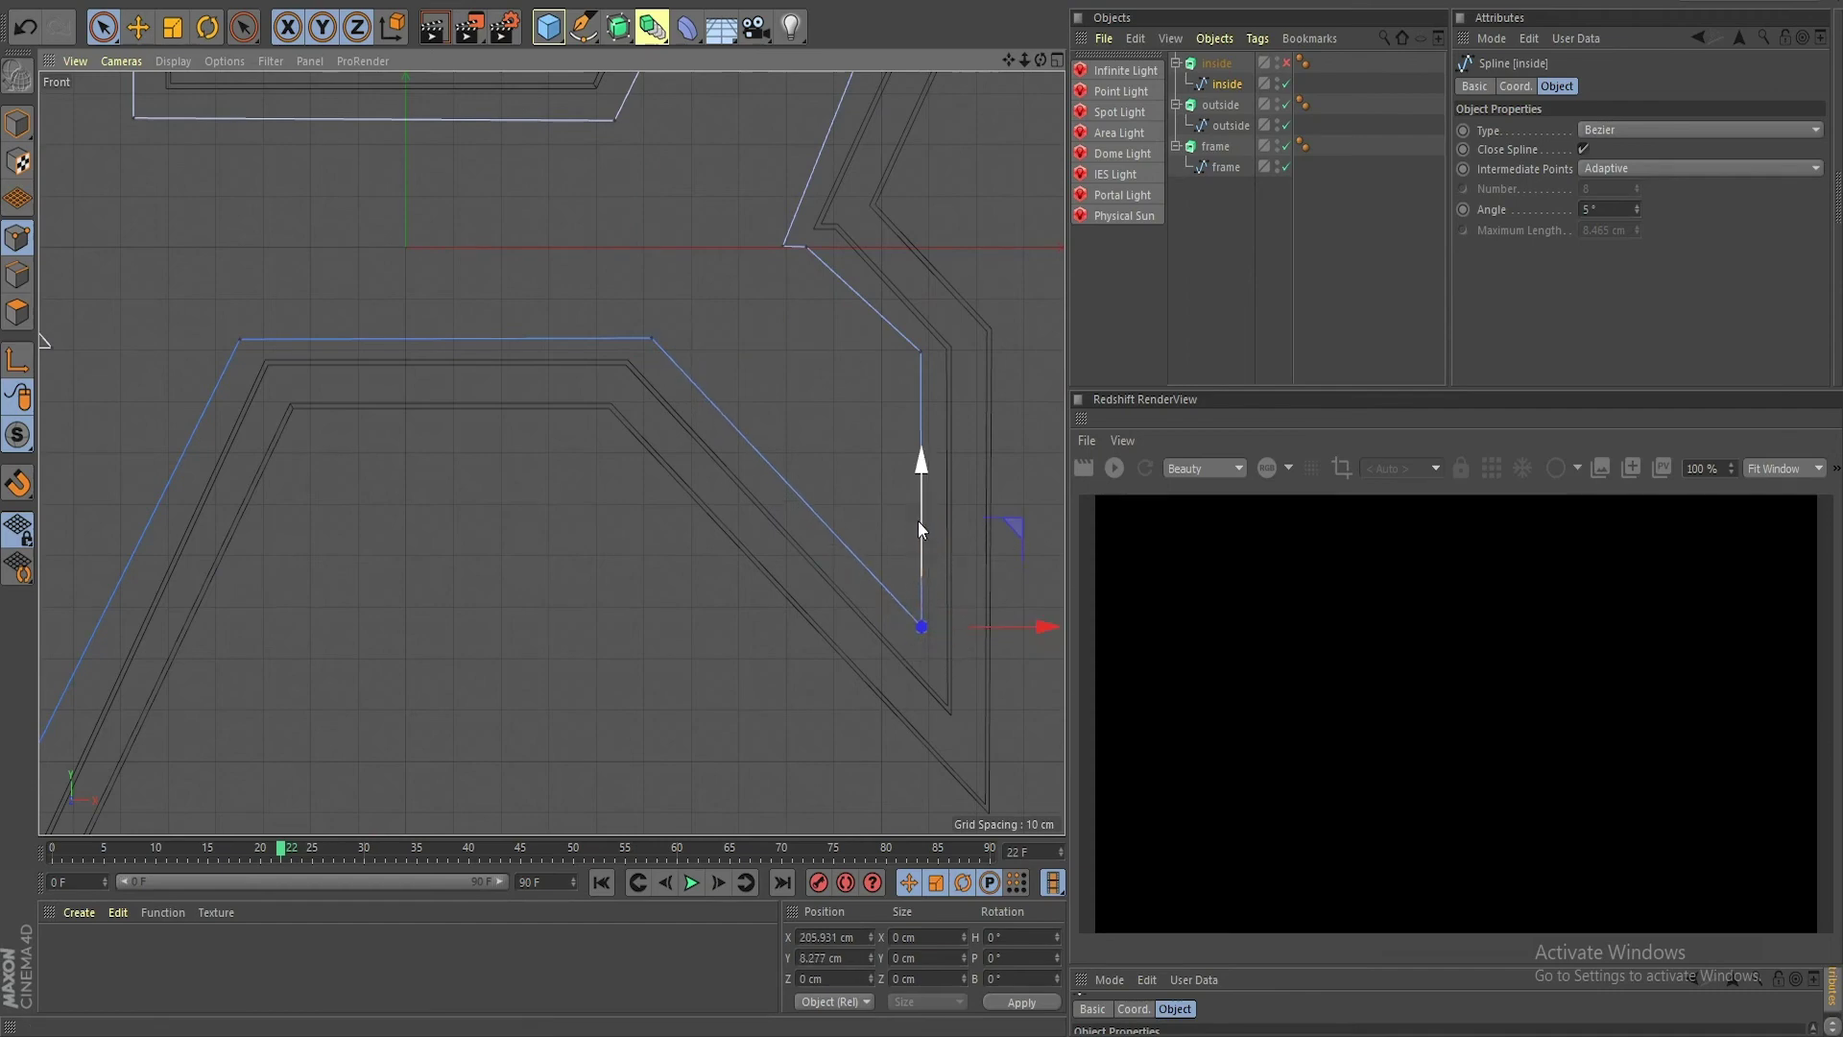
scroll(650, 384, "down", 5)
scroll(548, 276, "up", 5)
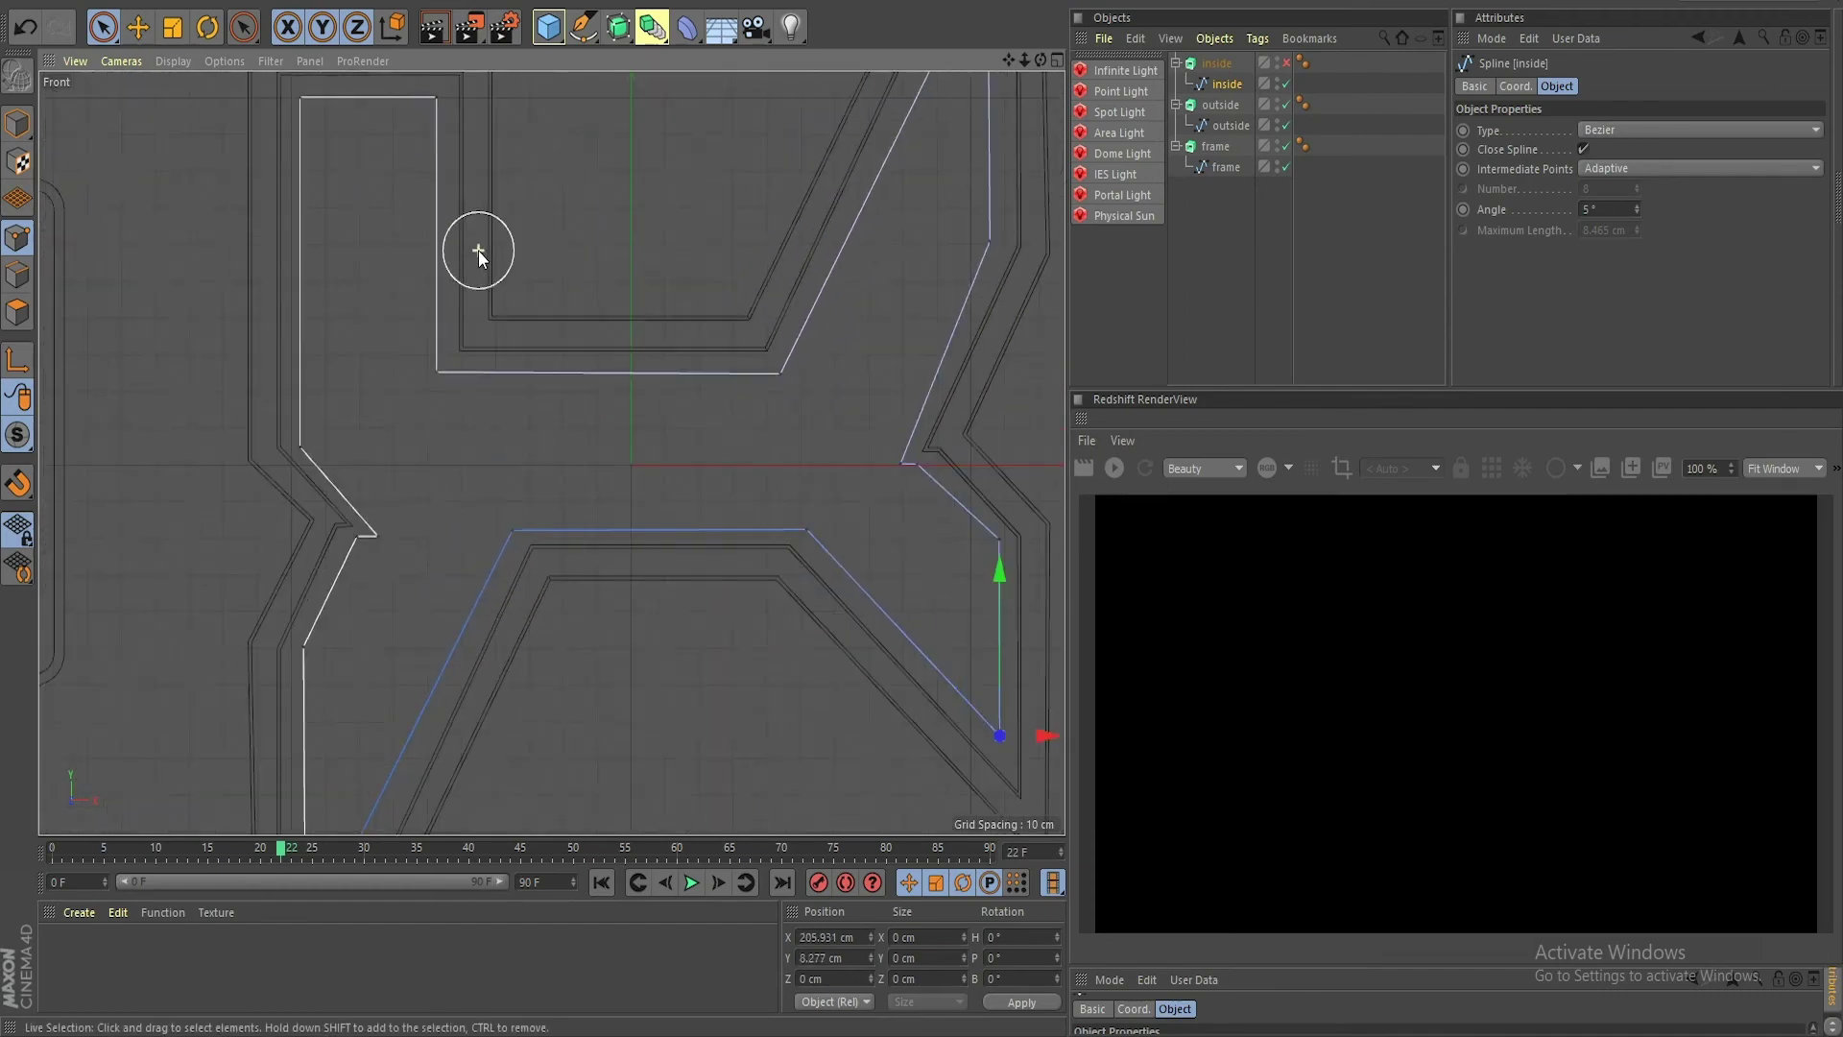
scroll(530, 451, "down", 3)
scroll(555, 499, "up", 2)
middle_click_drag(572, 539, 613, 540, "alt")
scroll(613, 534, "up", 2)
left_click_drag(841, 499, 486, 503)
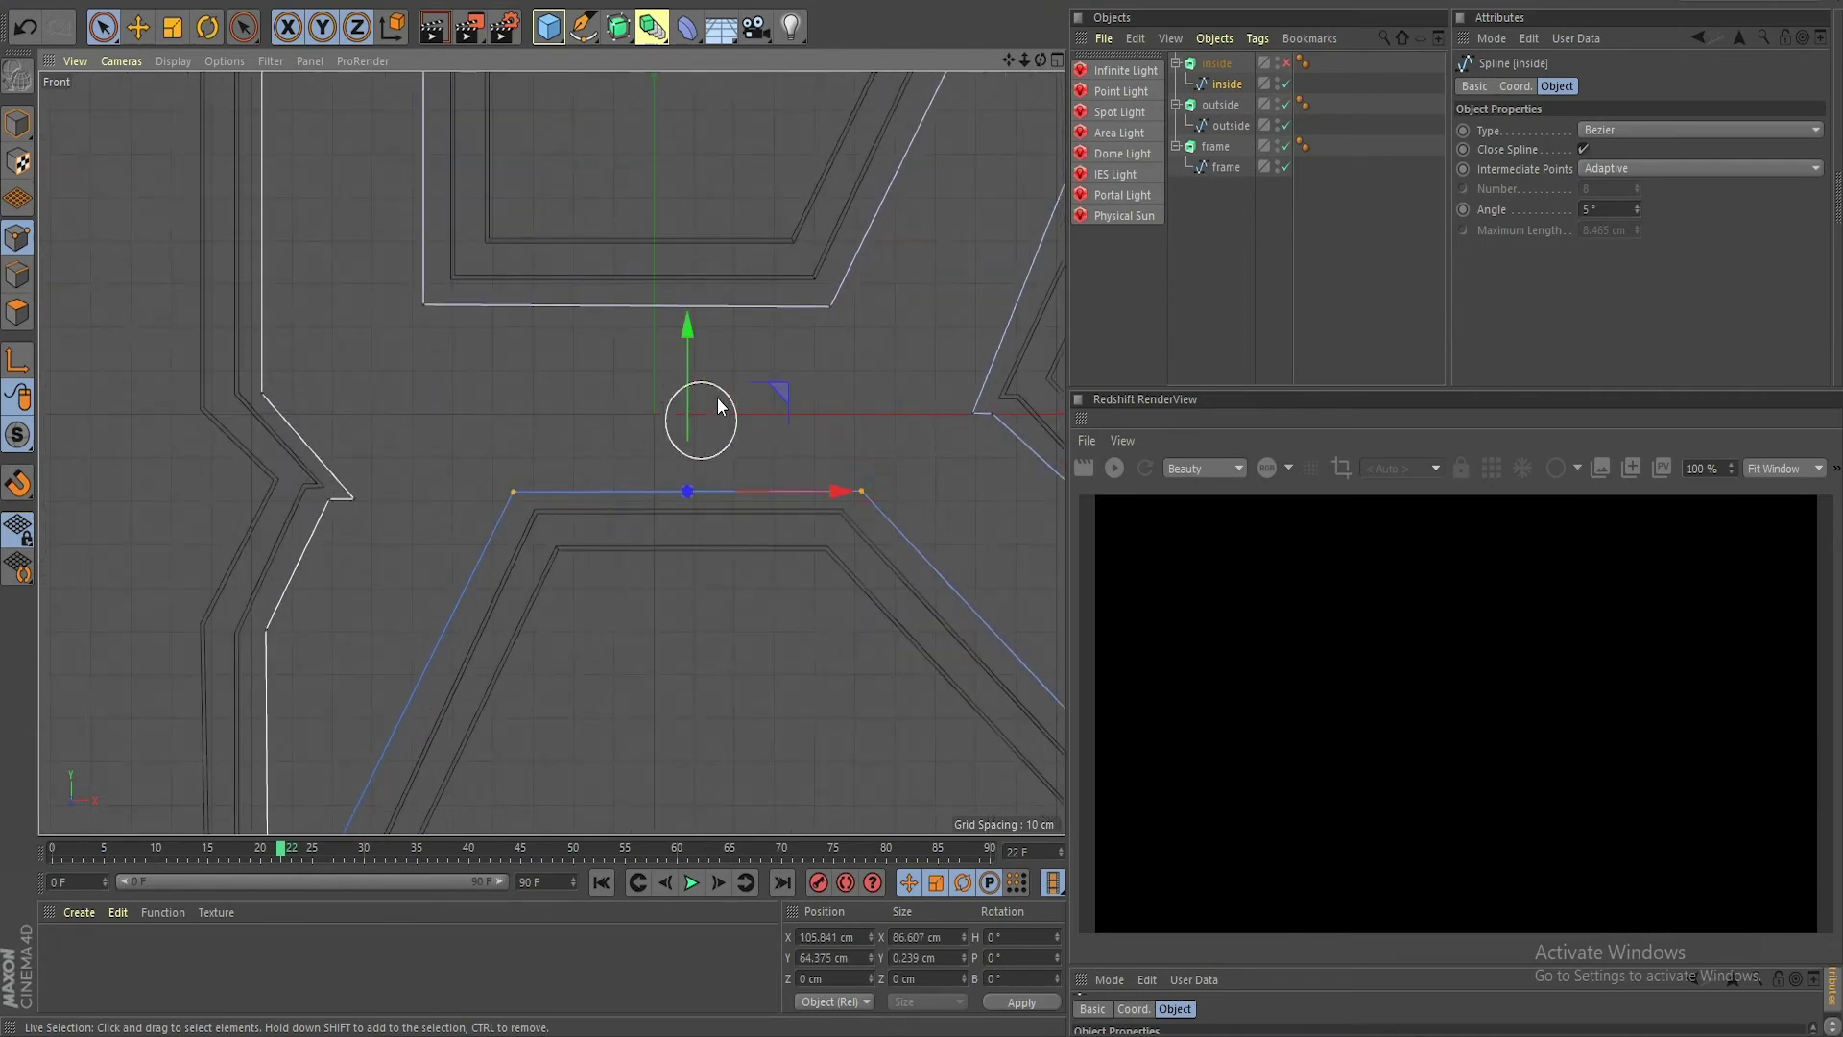
left_click_drag(689, 377, 695, 366)
scroll(627, 624, "down", 8)
scroll(657, 607, "up", 4)
scroll(661, 603, "up", 4)
middle_click_drag(869, 333, 795, 400, "alt")
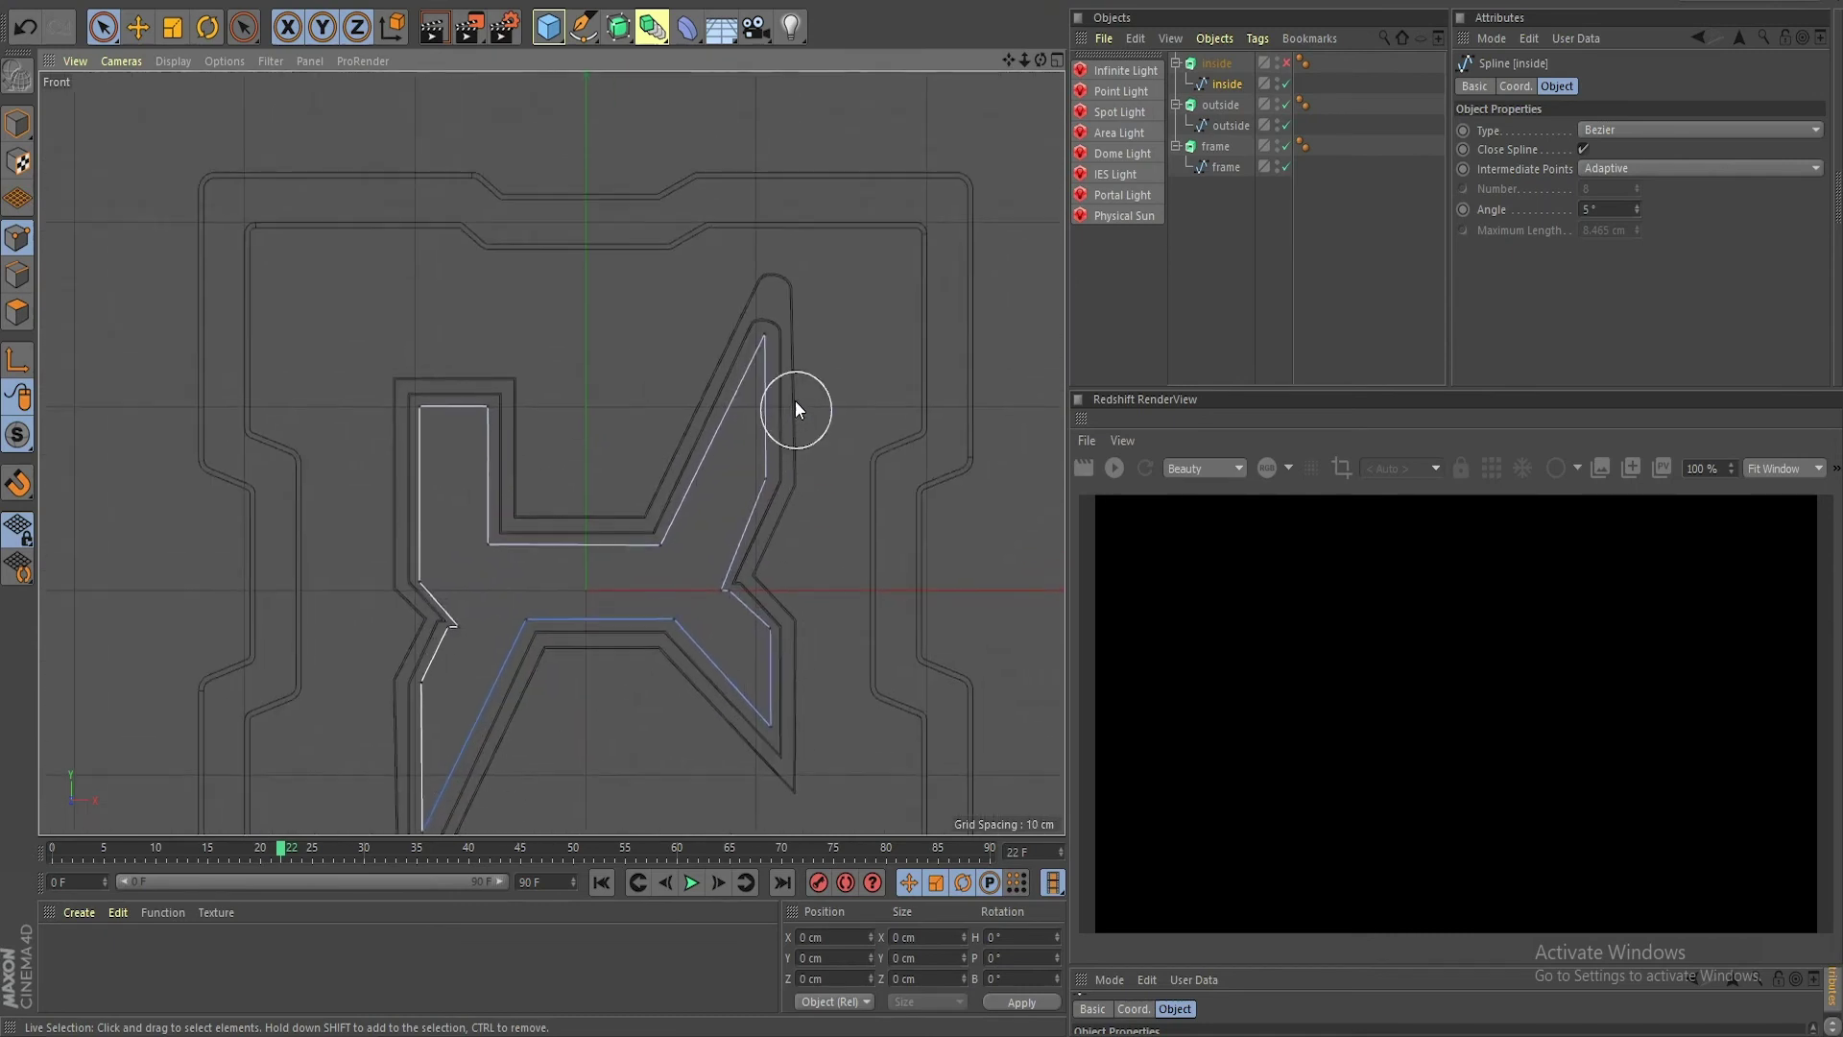
middle_click_drag(585, 596, 618, 556, "alt")
middle_click_drag(812, 382, 758, 476, "alt")
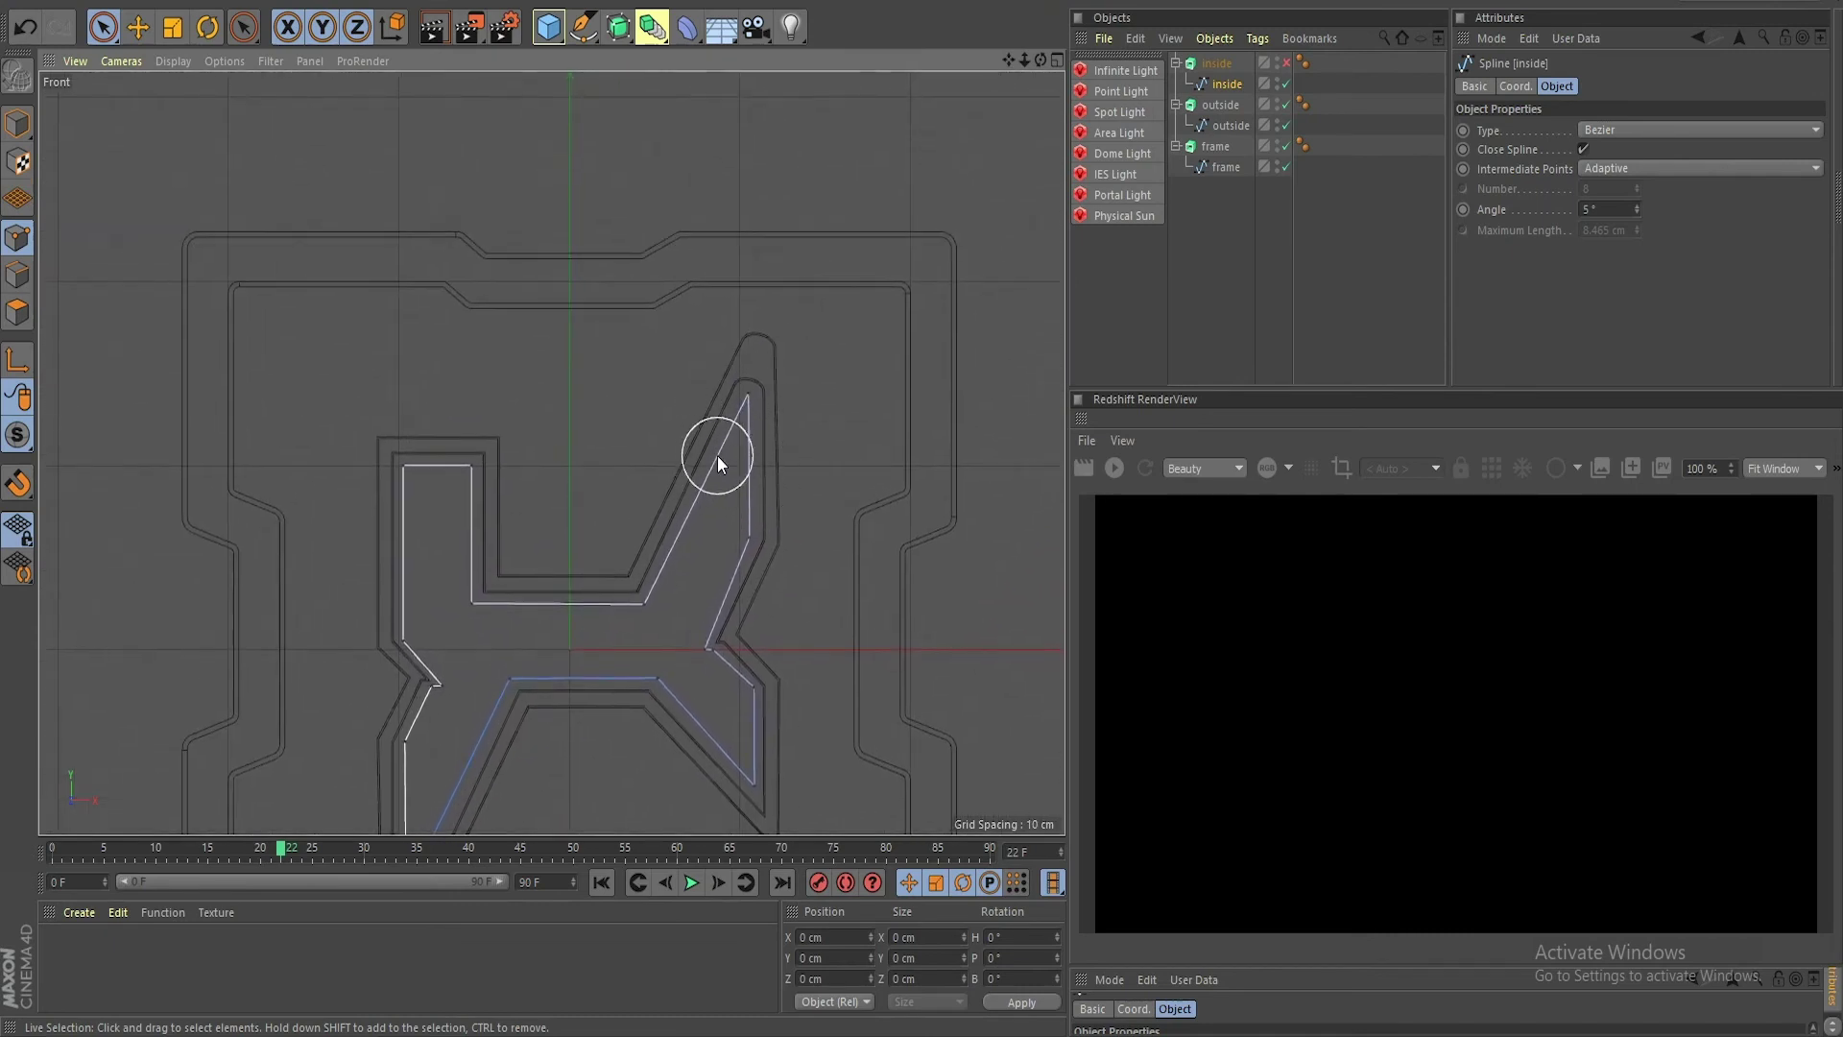
Step: Chamfer the upper-right and lower-left tip points of the inside spline with a radius of about 6.14 cm
scroll(776, 429, "up", 4)
scroll(658, 399, "up", 2)
left_click(705, 332)
scroll(595, 525, "down", 4)
middle_click_drag(367, 649, 833, 175, "alt")
scroll(687, 546, "up", 3)
left_click(753, 556)
middle_click_drag(842, 573, 788, 555, "alt")
right_click(788, 556)
left_click(860, 797)
mouse_move(677, 561)
left_mouse_down()
mouse_move(724, 561)
mouse_move(668, 541)
left_mouse_up()
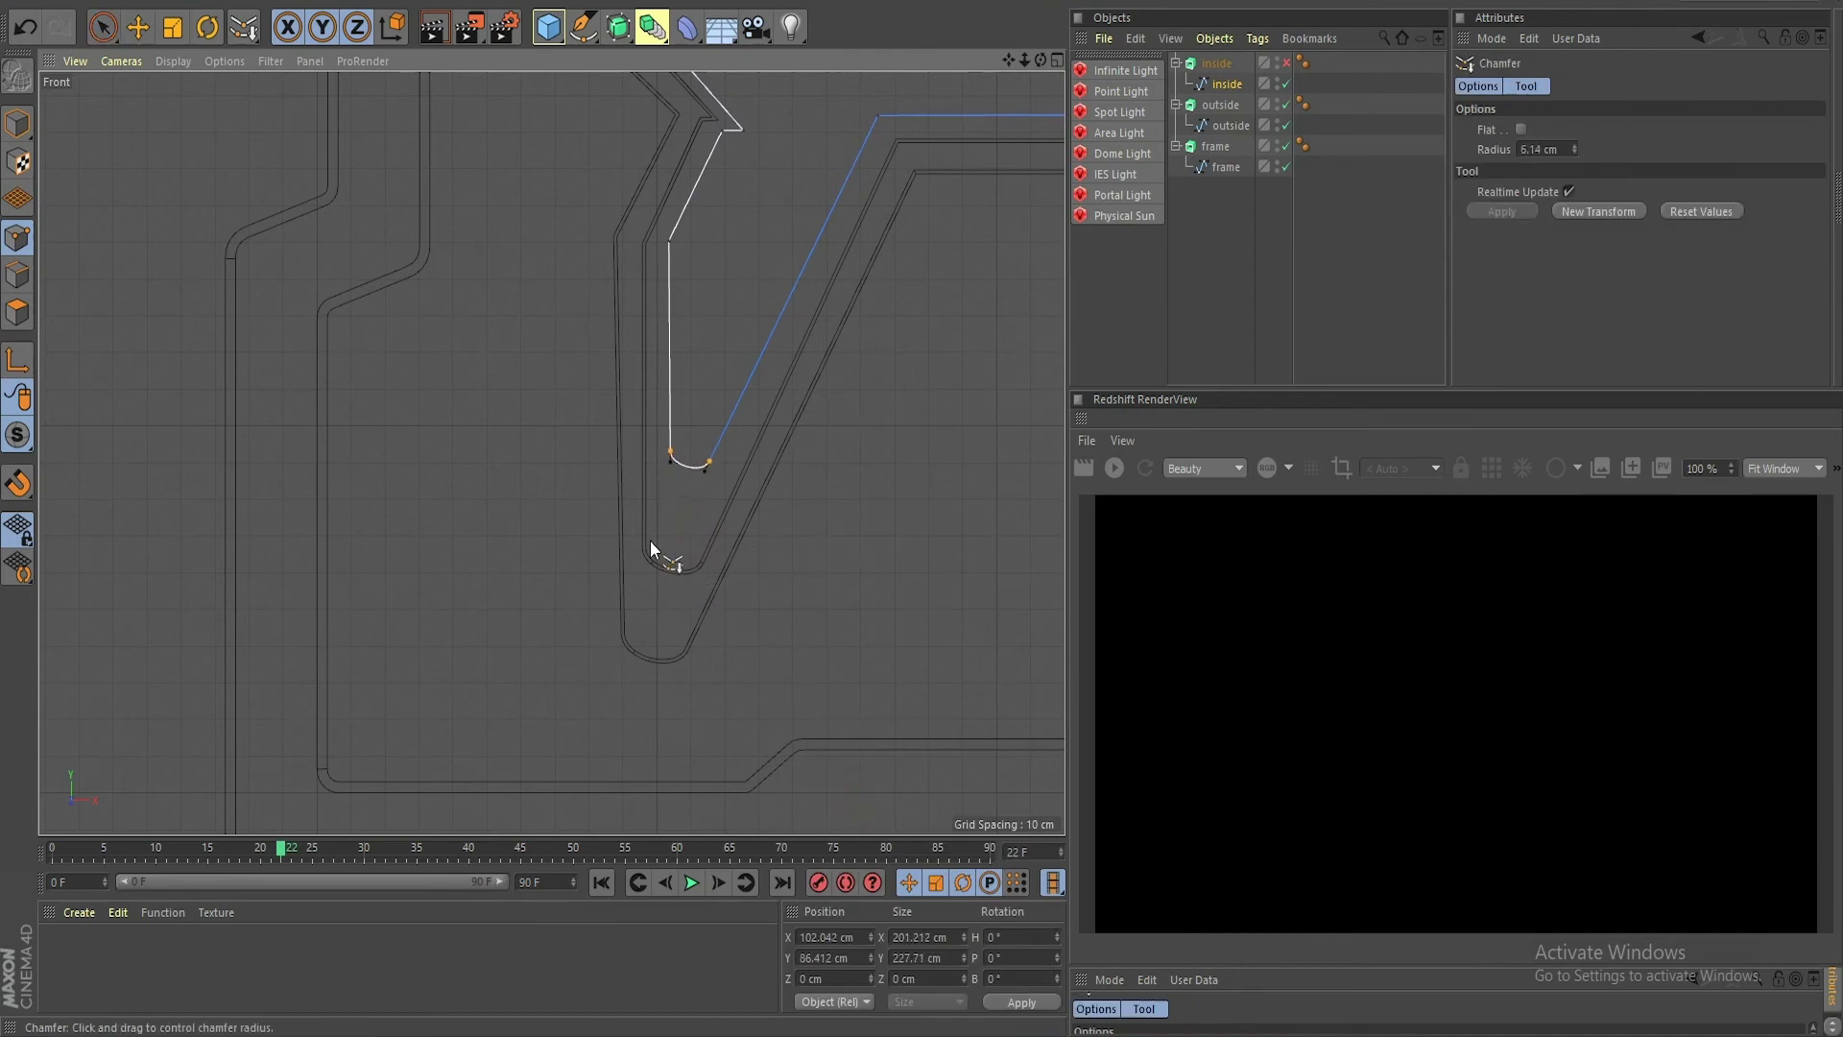
Step: Move the inside spline's rounded lower-left tip slightly down and its rounded upper-right tip slightly up
key("space")
left_click_drag(776, 357, 769, 421)
scroll(613, 579, "down", 5)
scroll(661, 389, "up", 6)
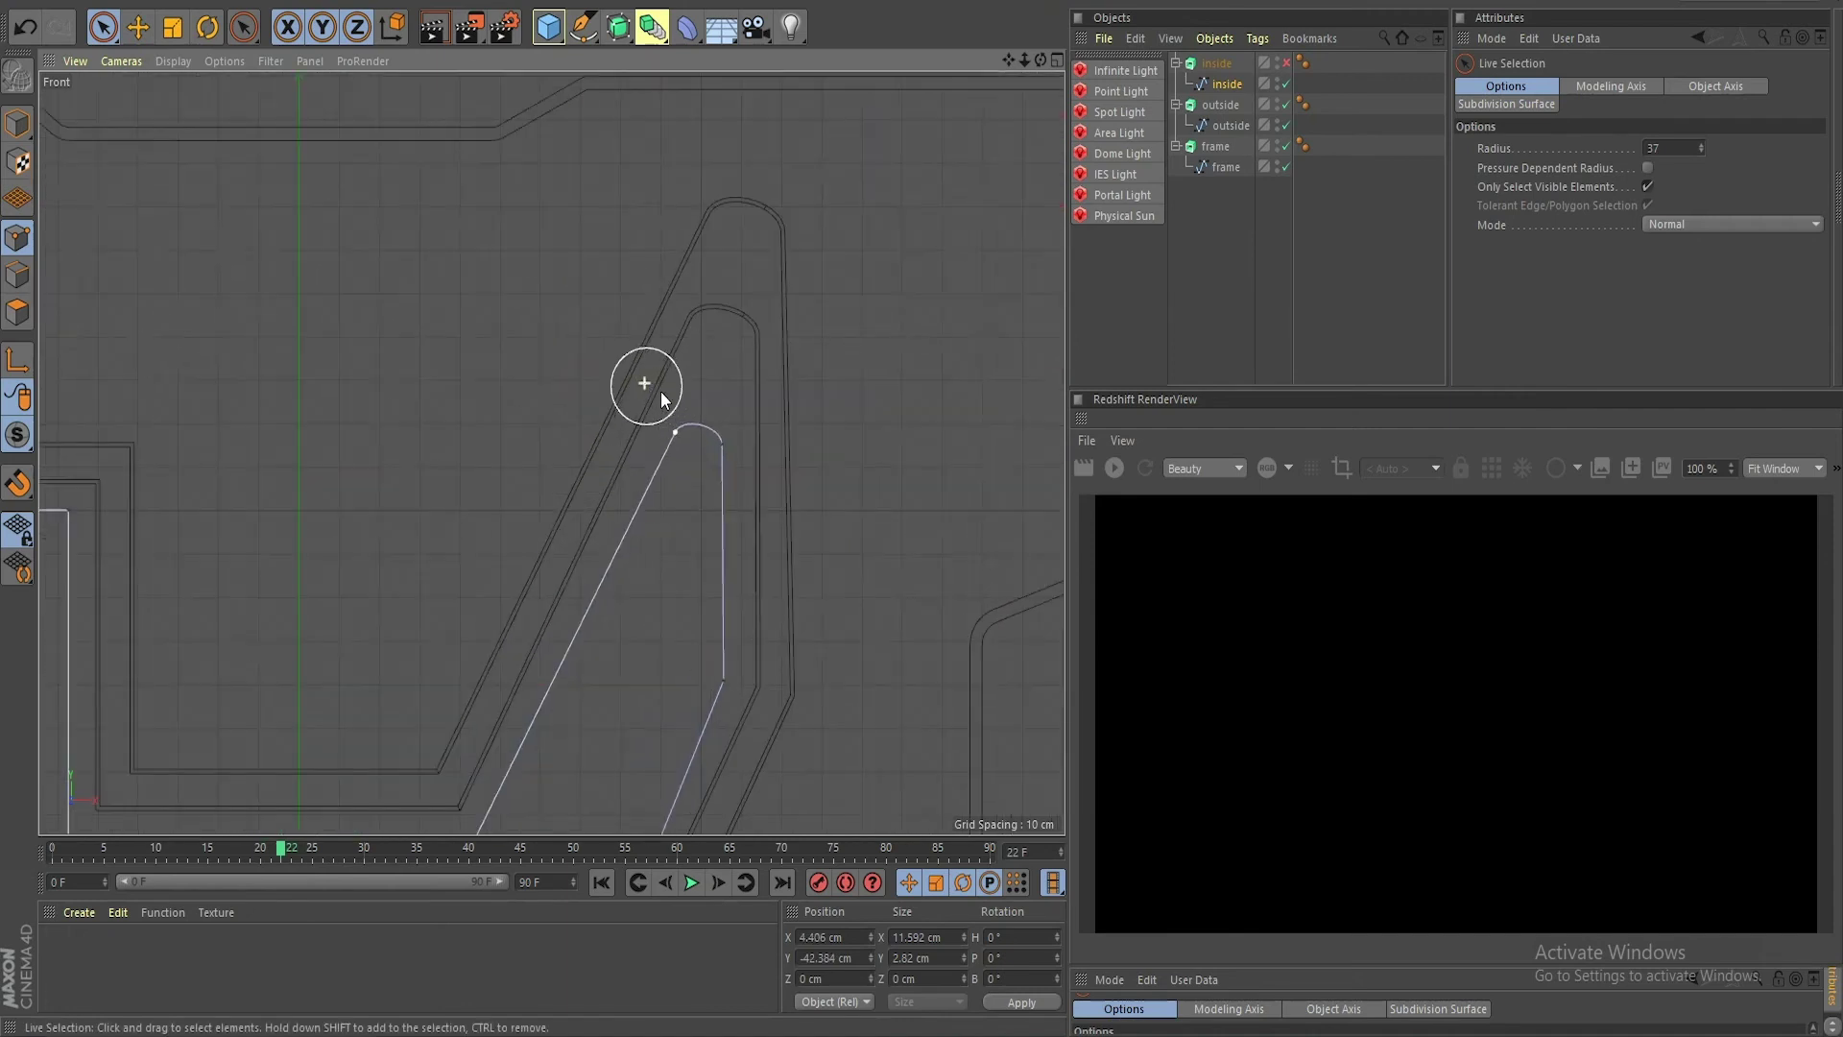
left_click(703, 470)
left_click_drag(823, 370, 843, 294)
Step: Shift the inner point of the inside spline's right notch slightly left and select the lower gap's left corner point
scroll(729, 518, "down", 6)
left_click(856, 641)
middle_click_drag(757, 714, 898, 559, "alt")
scroll(831, 546, "up", 8)
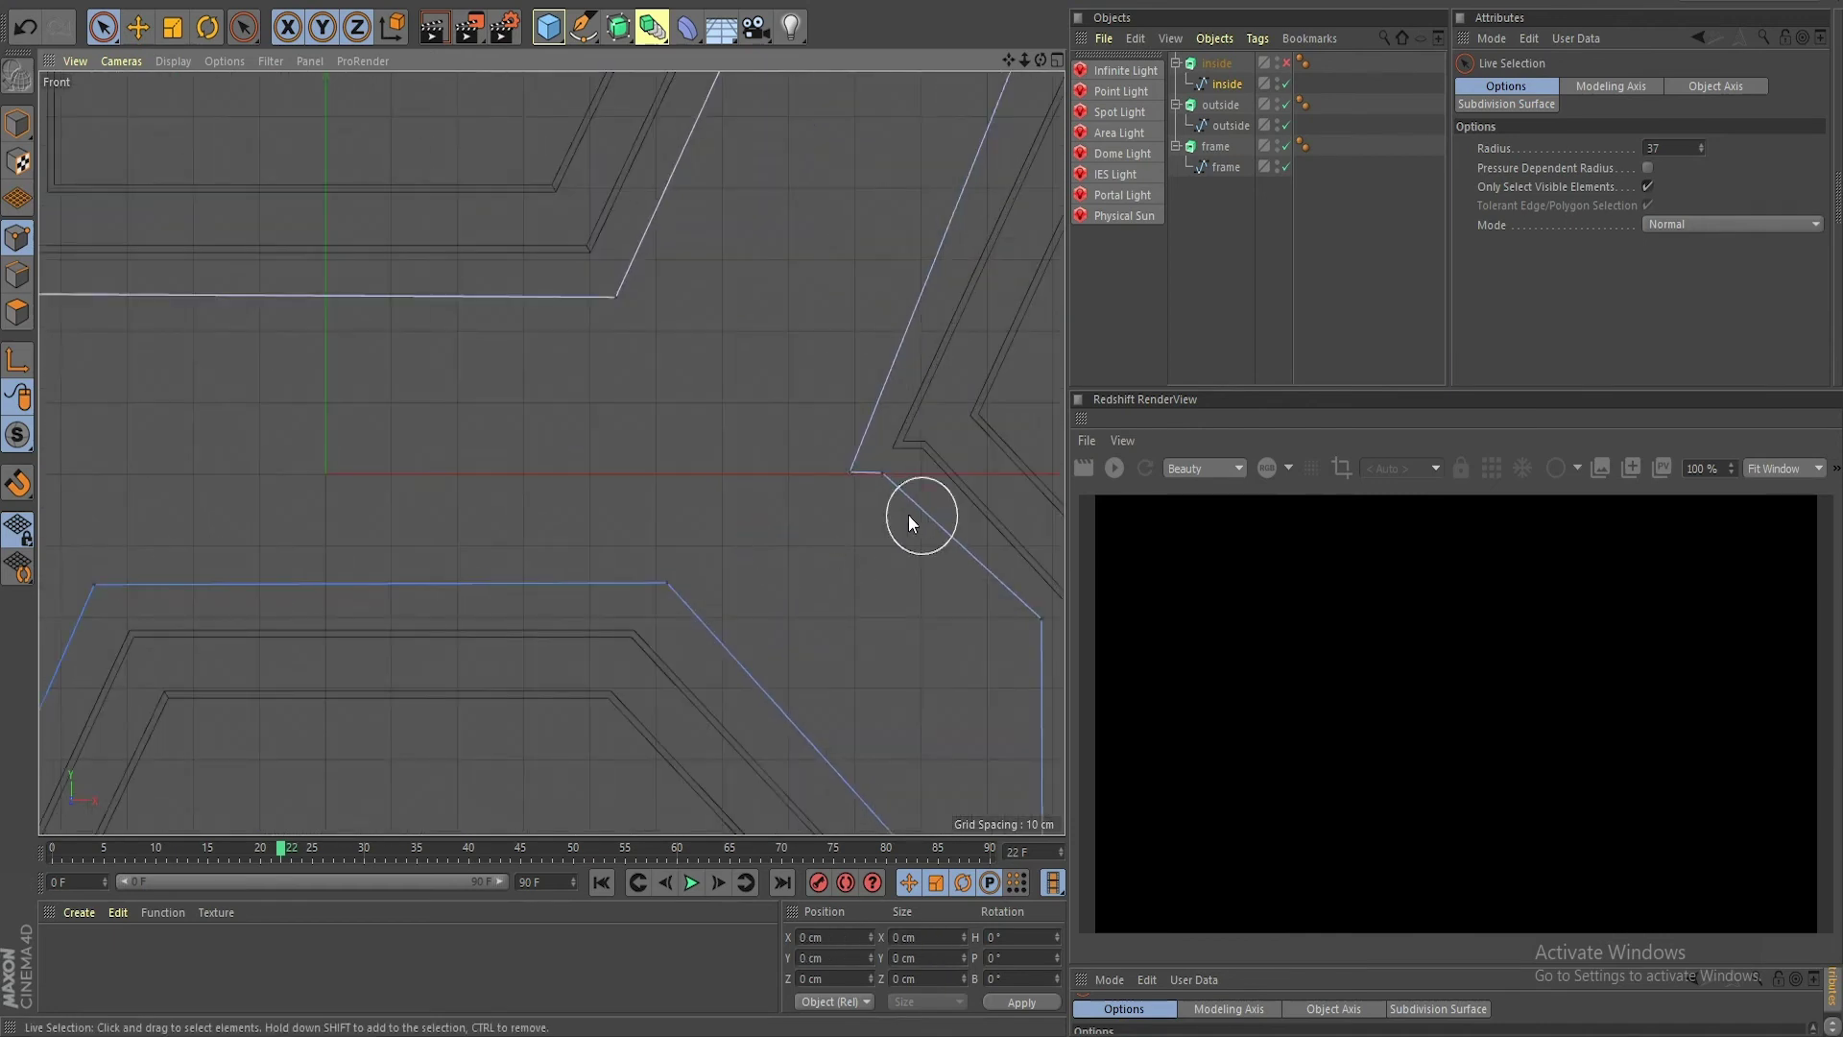
left_click(704, 499)
left_click_drag(864, 486, 827, 486)
left_click(724, 614)
scroll(725, 615, "down", 3)
left_click(821, 319)
scroll(787, 402, "down", 3)
middle_click_drag(520, 571, 670, 527, "alt")
scroll(648, 583, "up", 4)
left_click(680, 375)
scroll(737, 531, "down", 3)
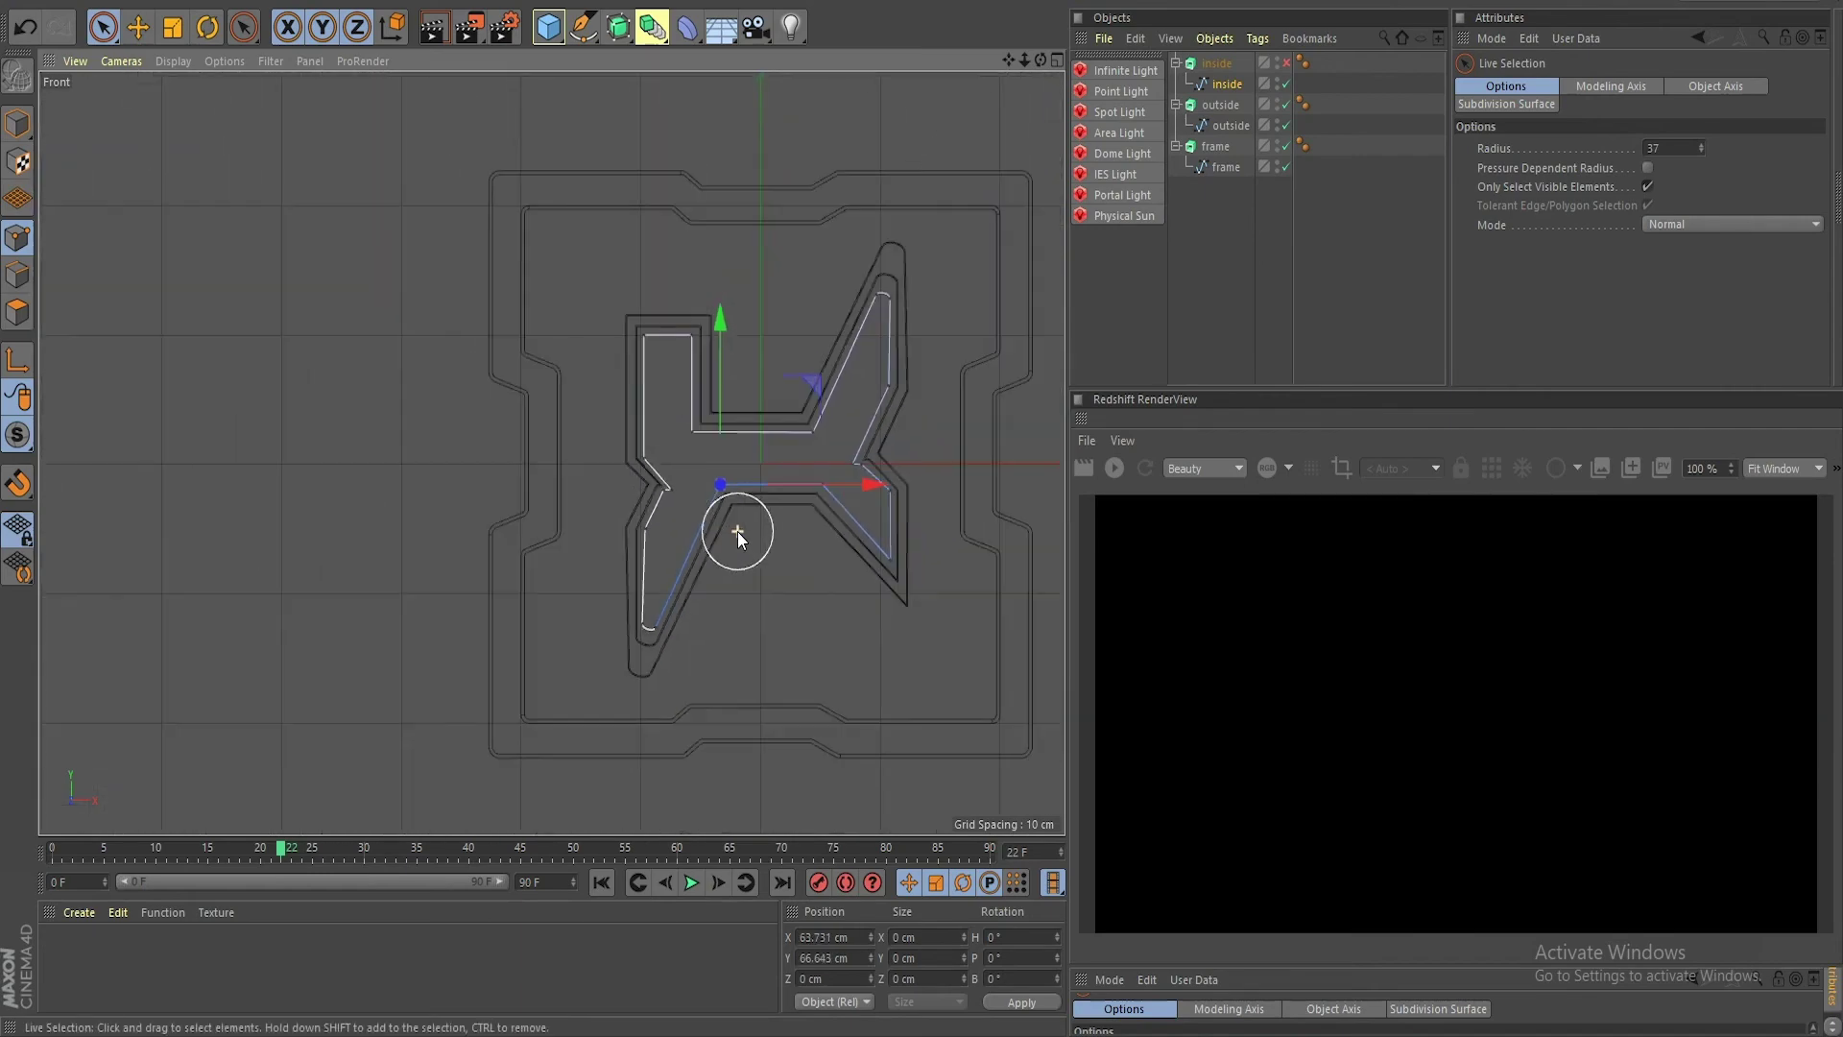
Step: Return to the perspective view in model mode and re-enable the inside extrude
middle_click(737, 532)
middle_click(397, 331)
scroll(819, 526, "down", 2)
middle_click_drag(820, 526, 653, 509, "alt")
scroll(653, 509, "up", 3)
left_click_drag(653, 509, 491, 540, "alt")
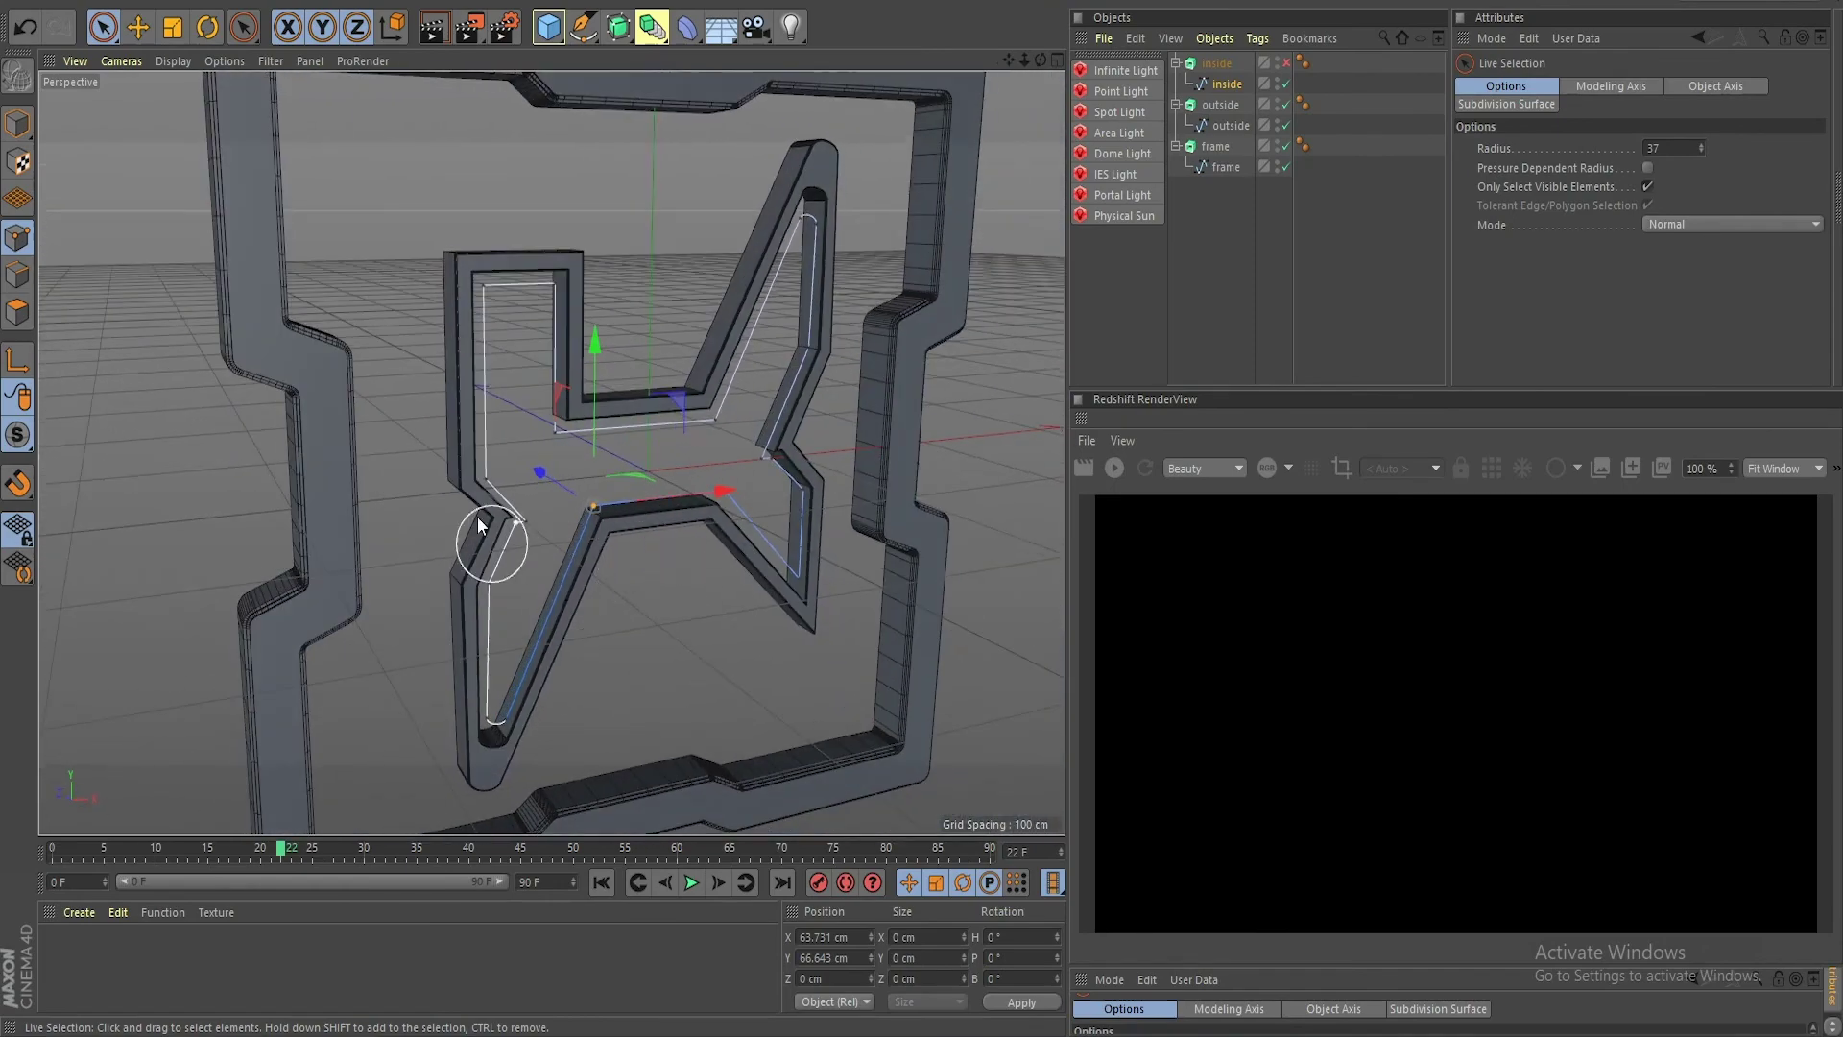
left_click(17, 123)
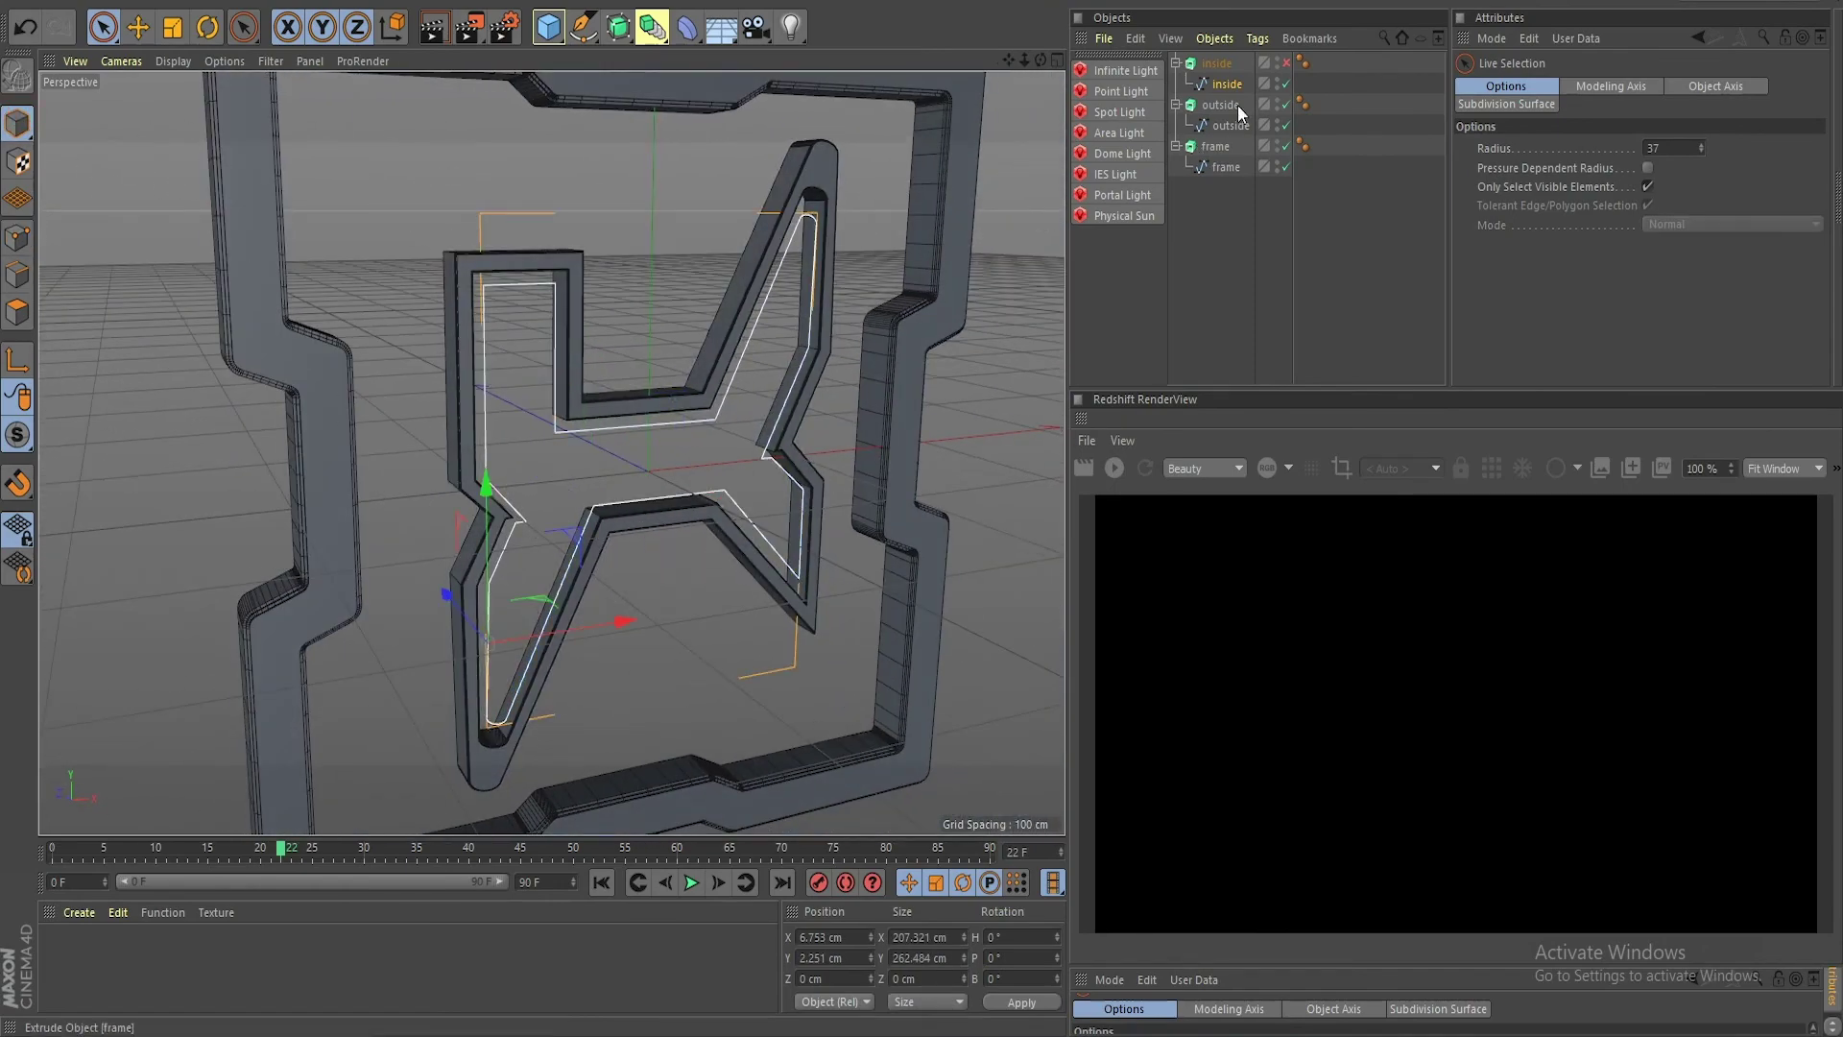
left_click(1286, 63)
left_click(707, 637)
left_click_drag(706, 637, 602, 509, "alt")
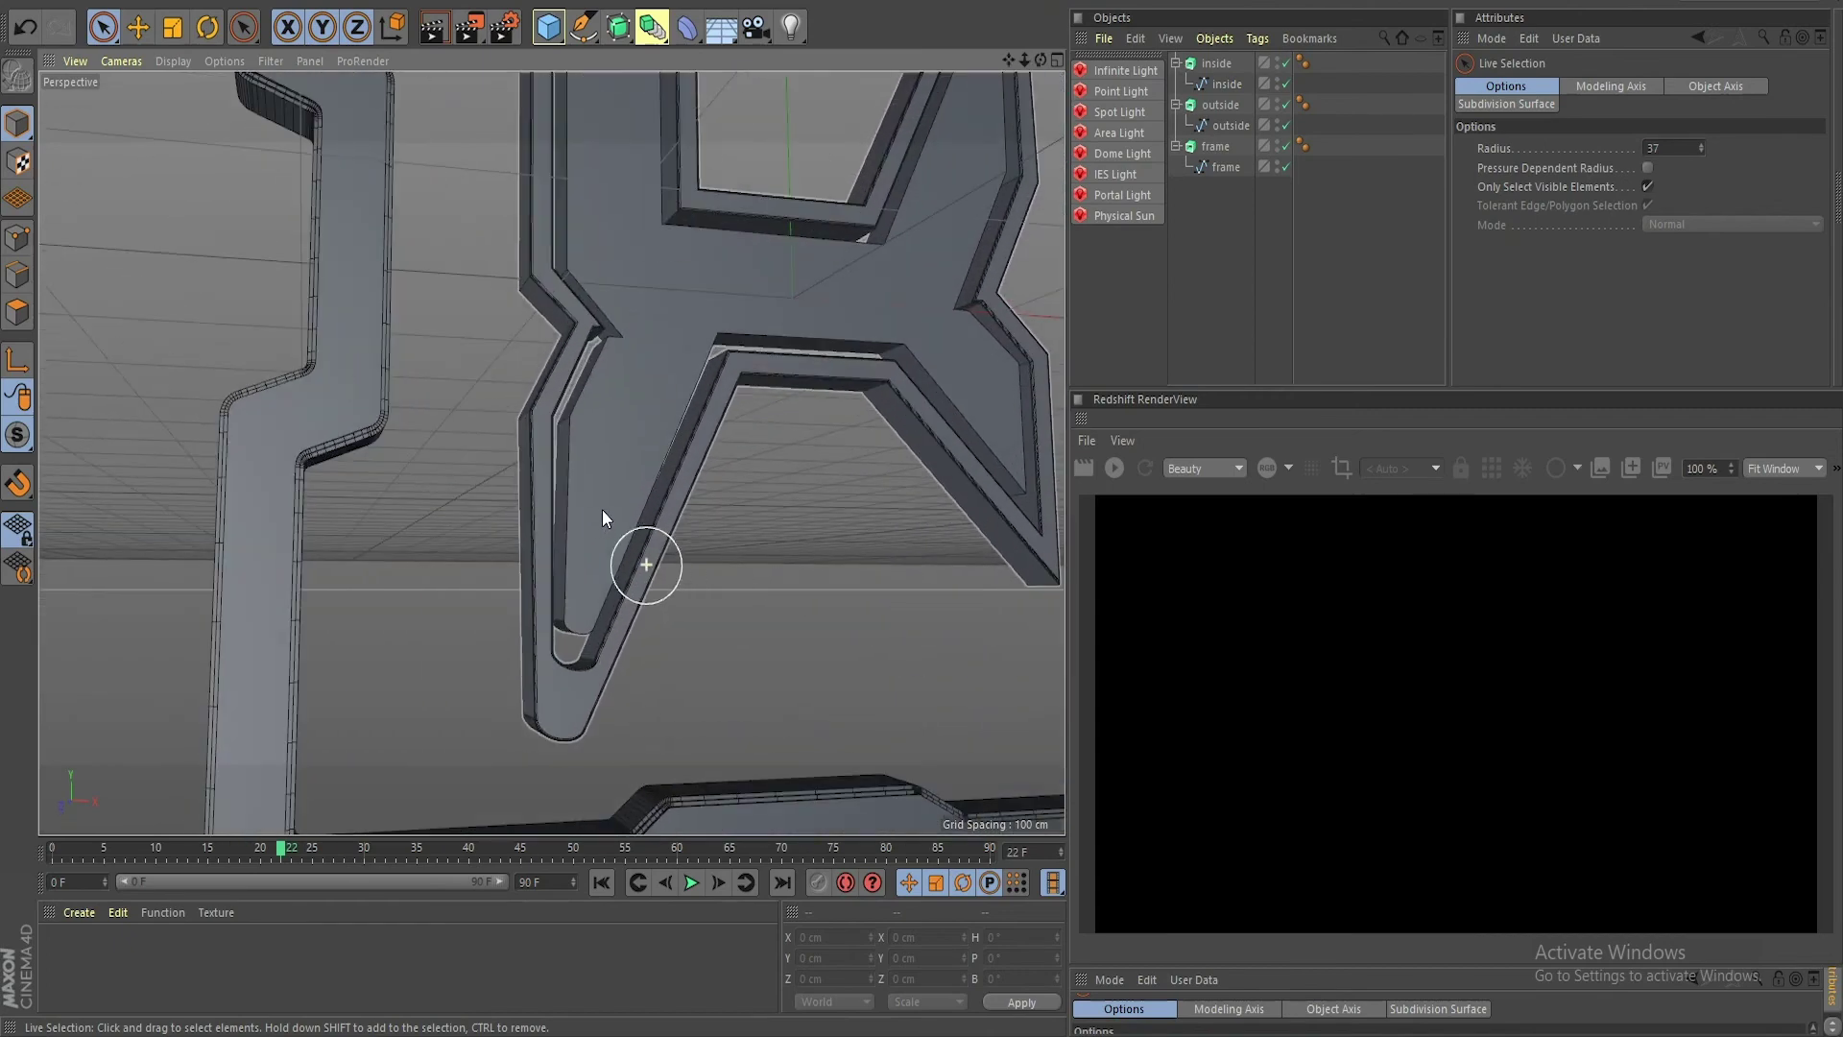
Step: Give the inside extrude a start Fillet Cap with 3 steps and a 1 cm radius
scroll(584, 521, "up", 5)
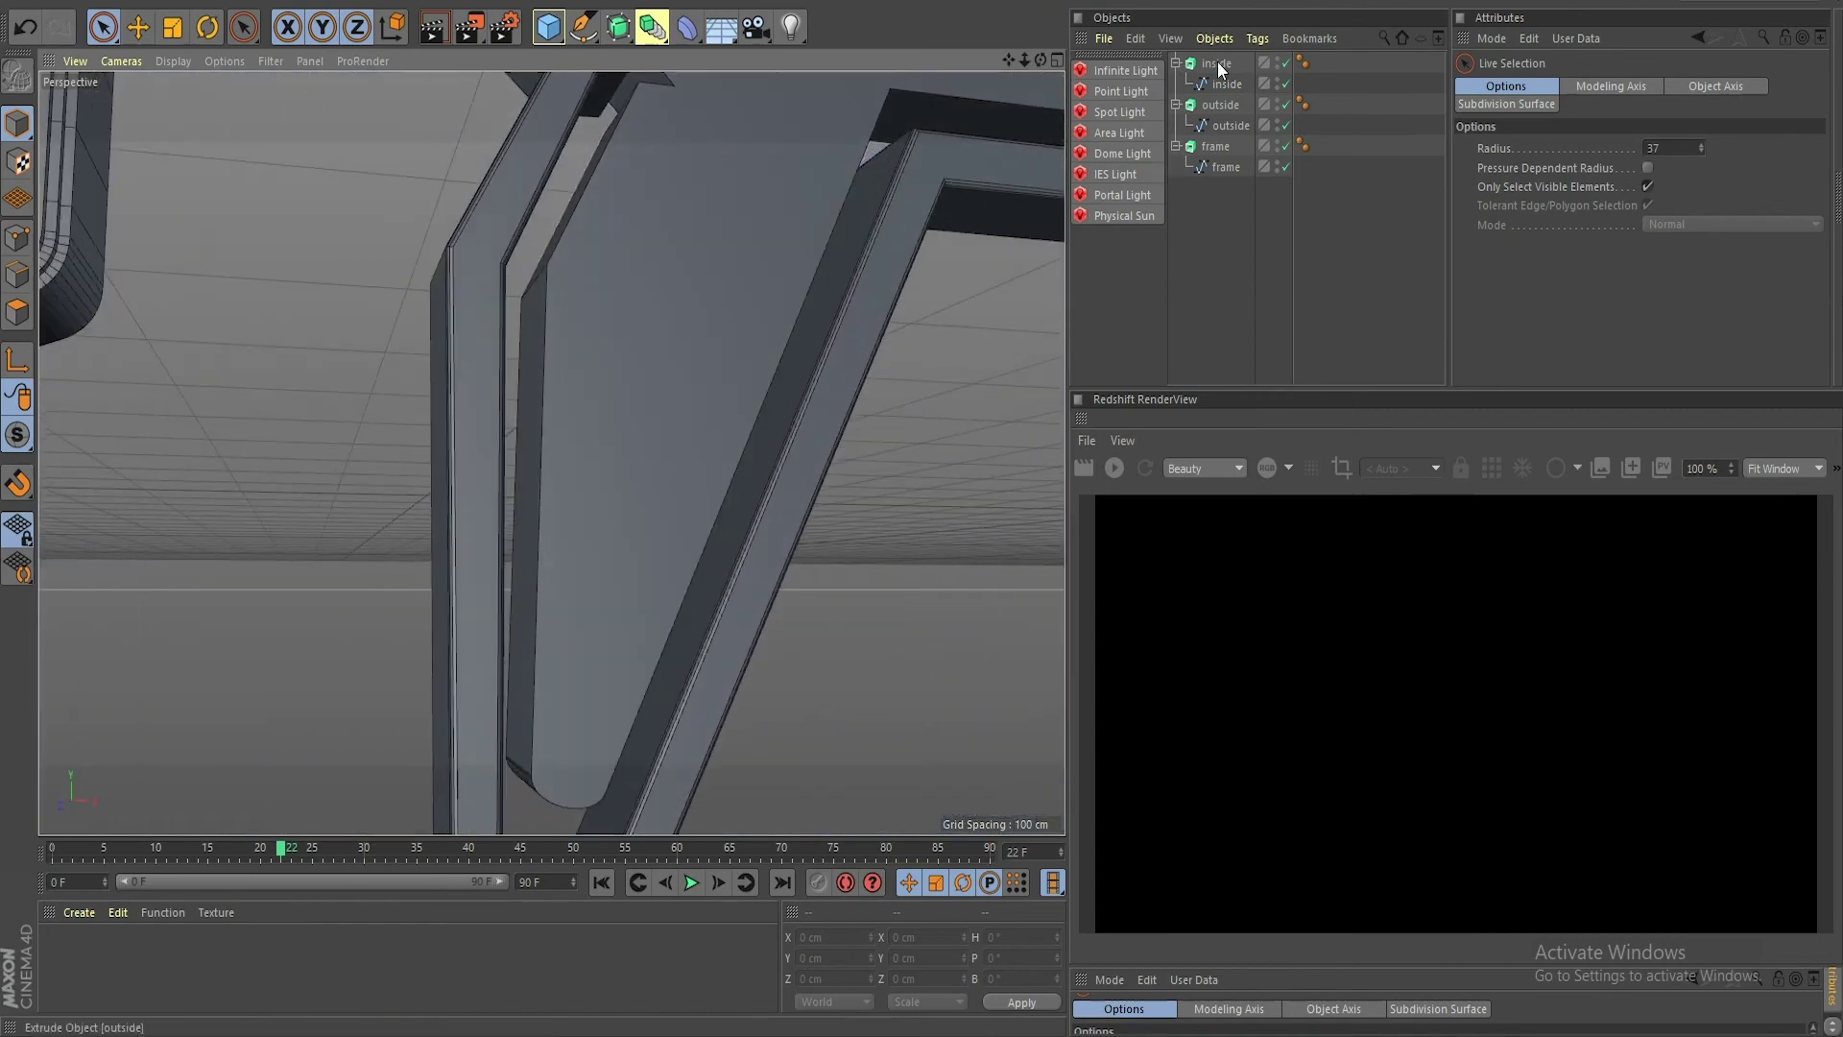
left_click(1217, 64)
left_click(1647, 130)
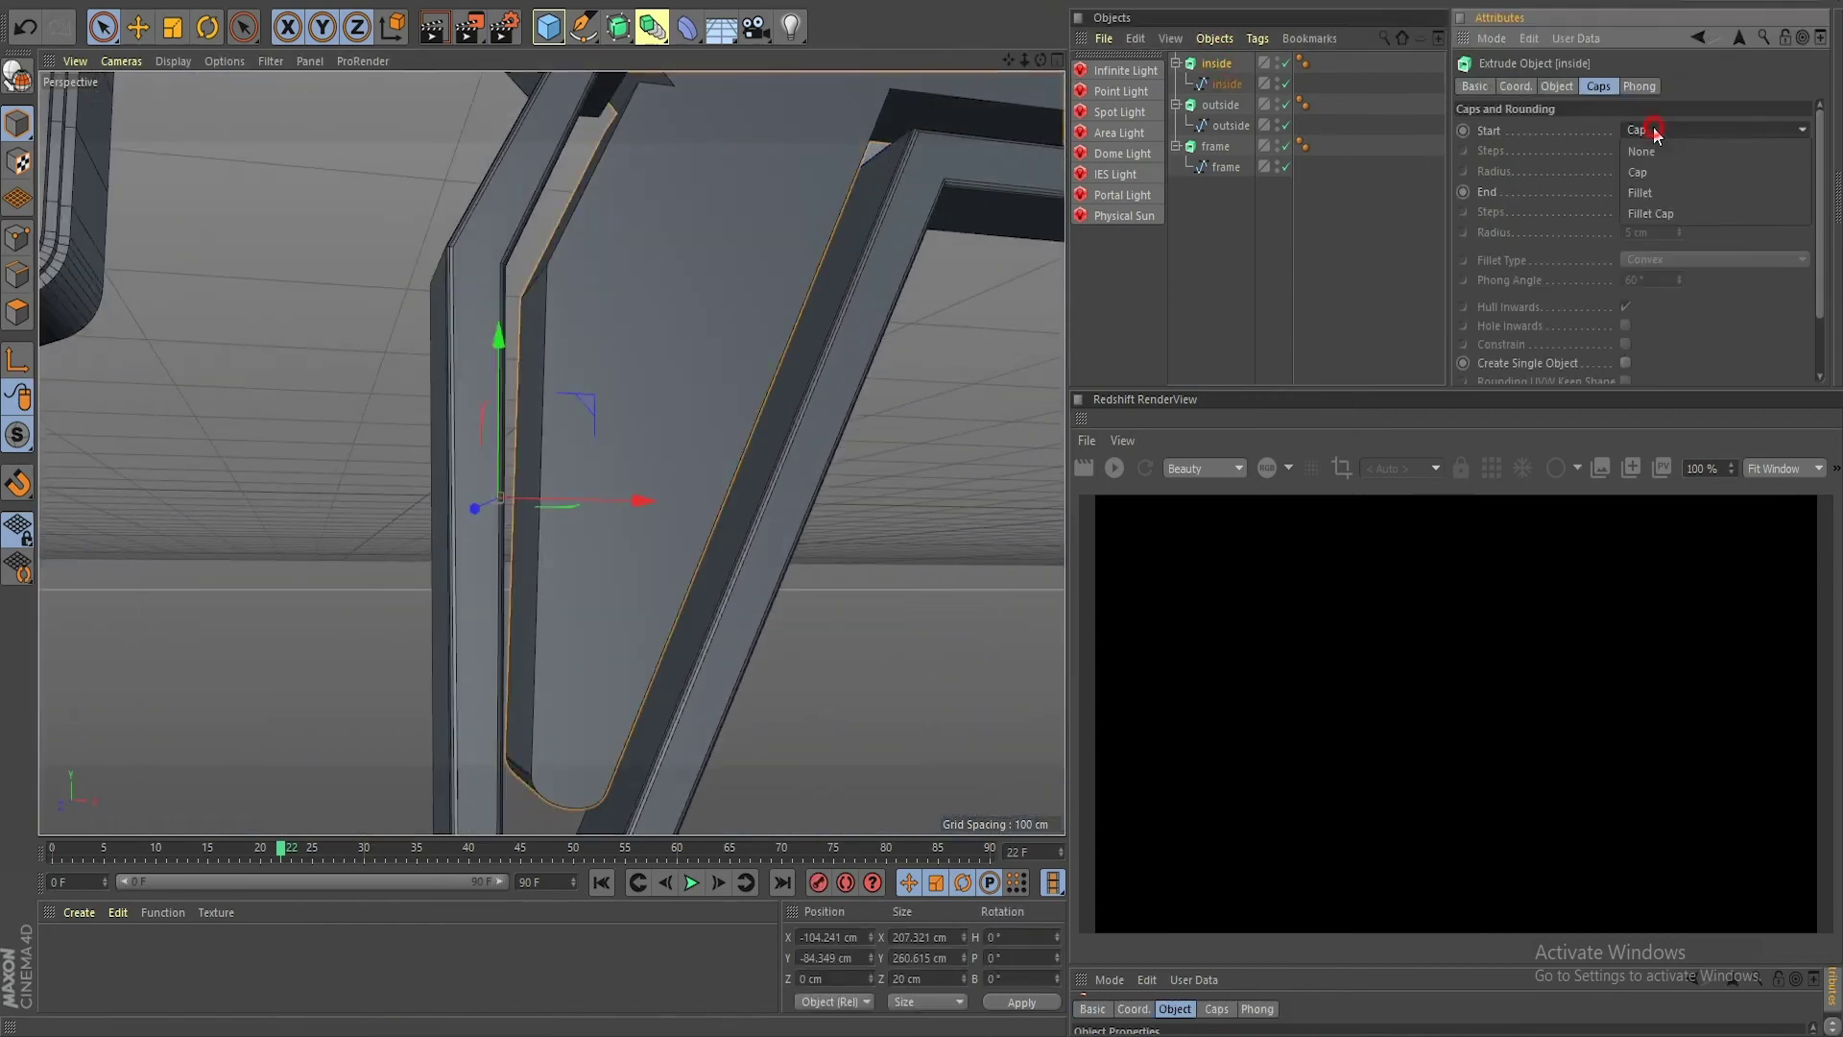
left_click(1678, 209)
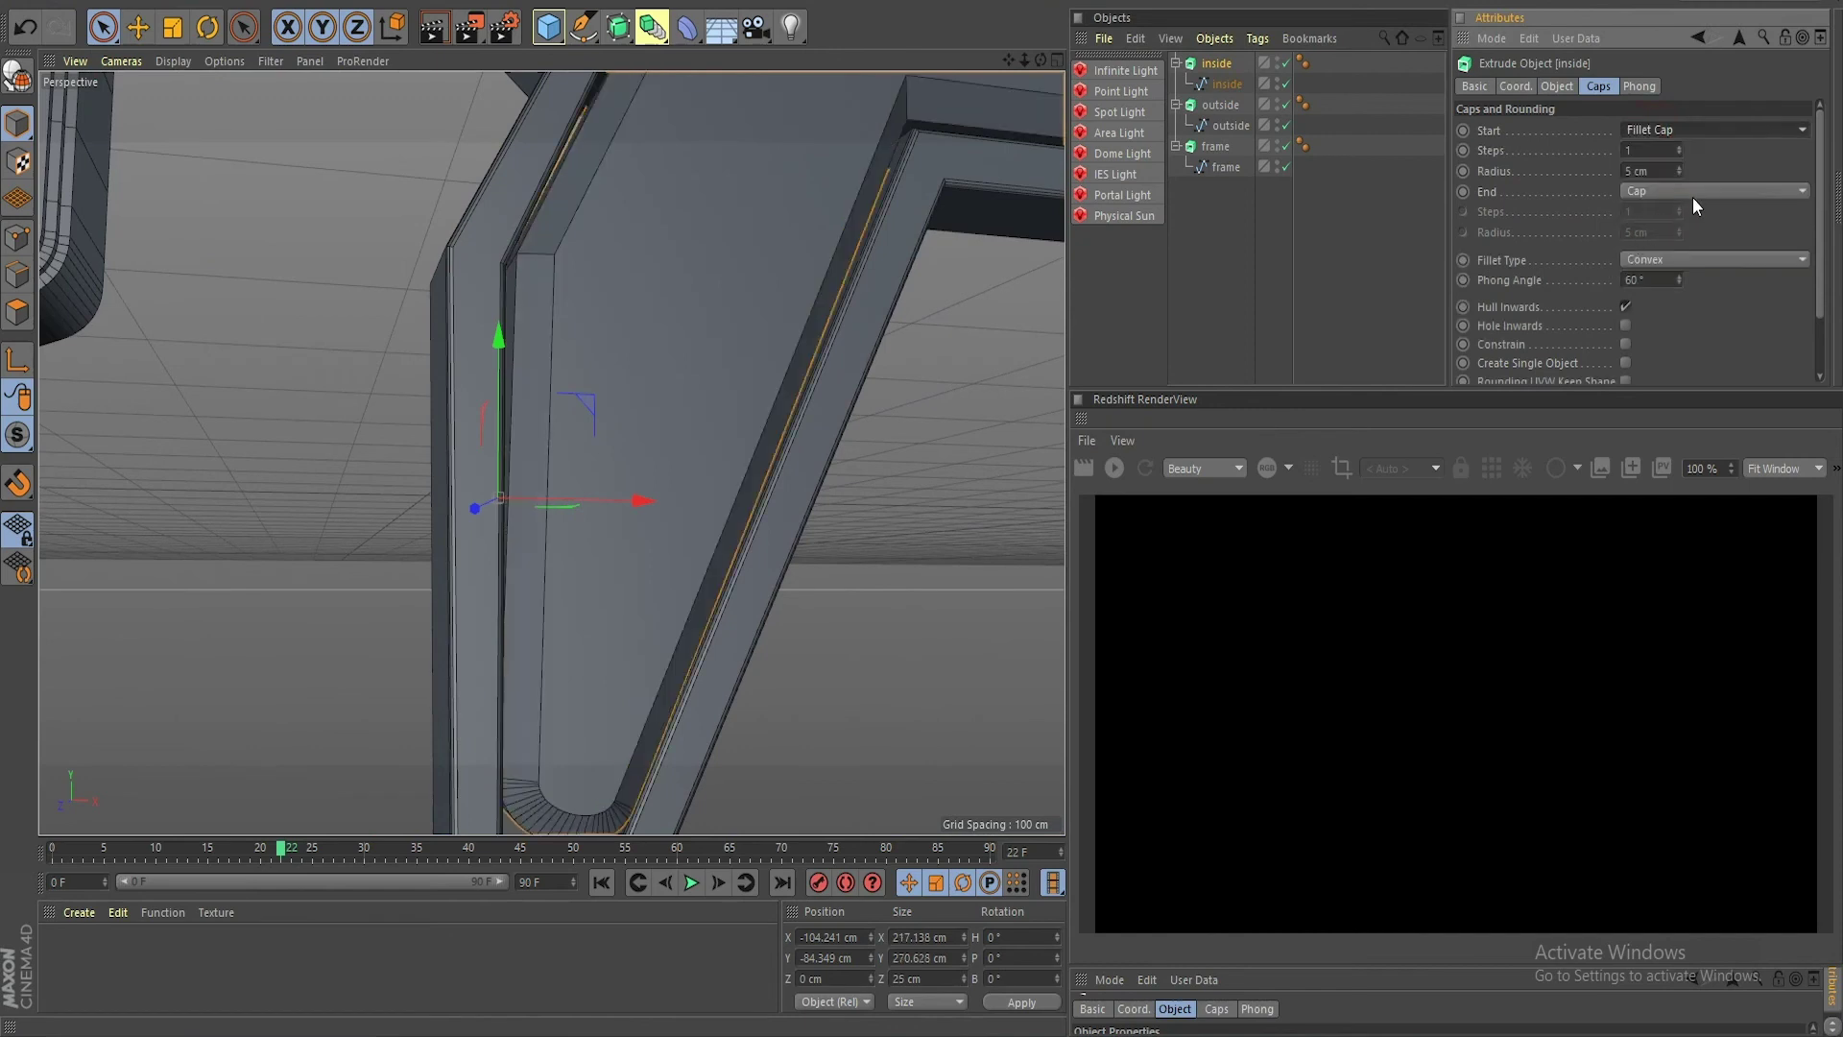
left_click_drag(1678, 177, 1683, 144)
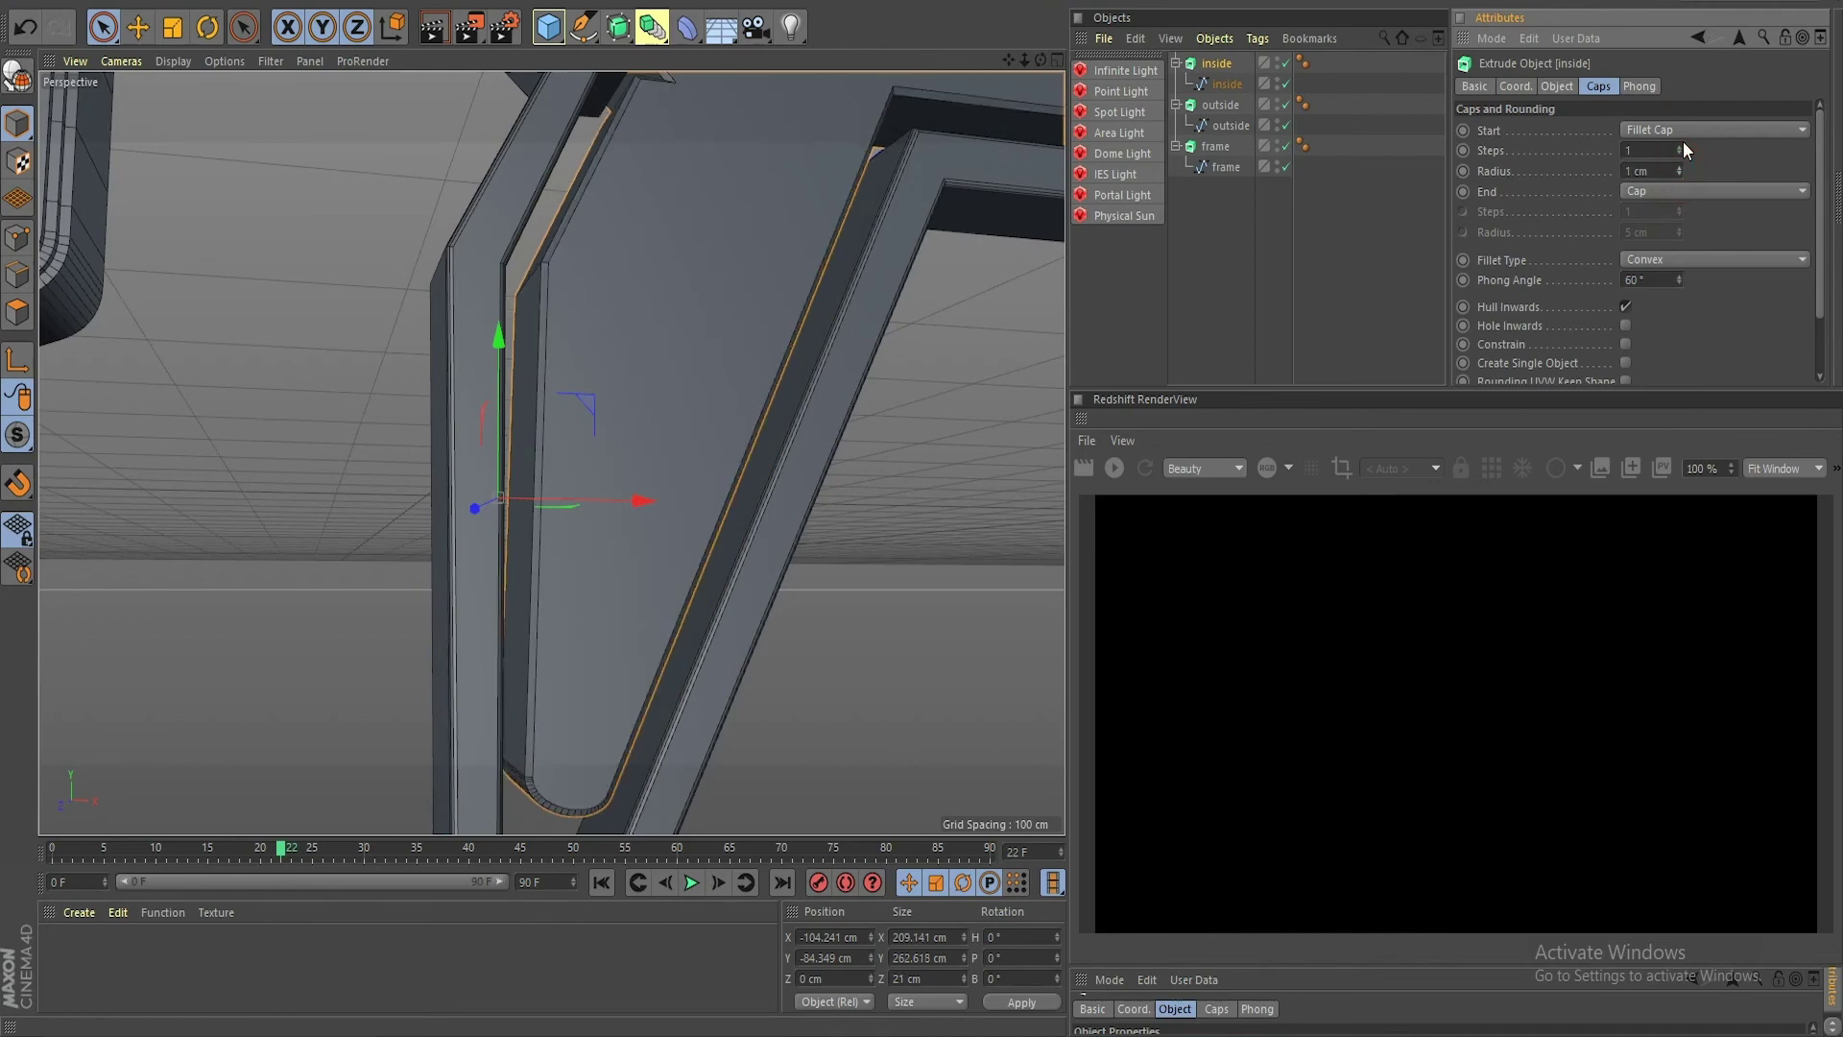
left_click(1679, 146)
left_click(1679, 145)
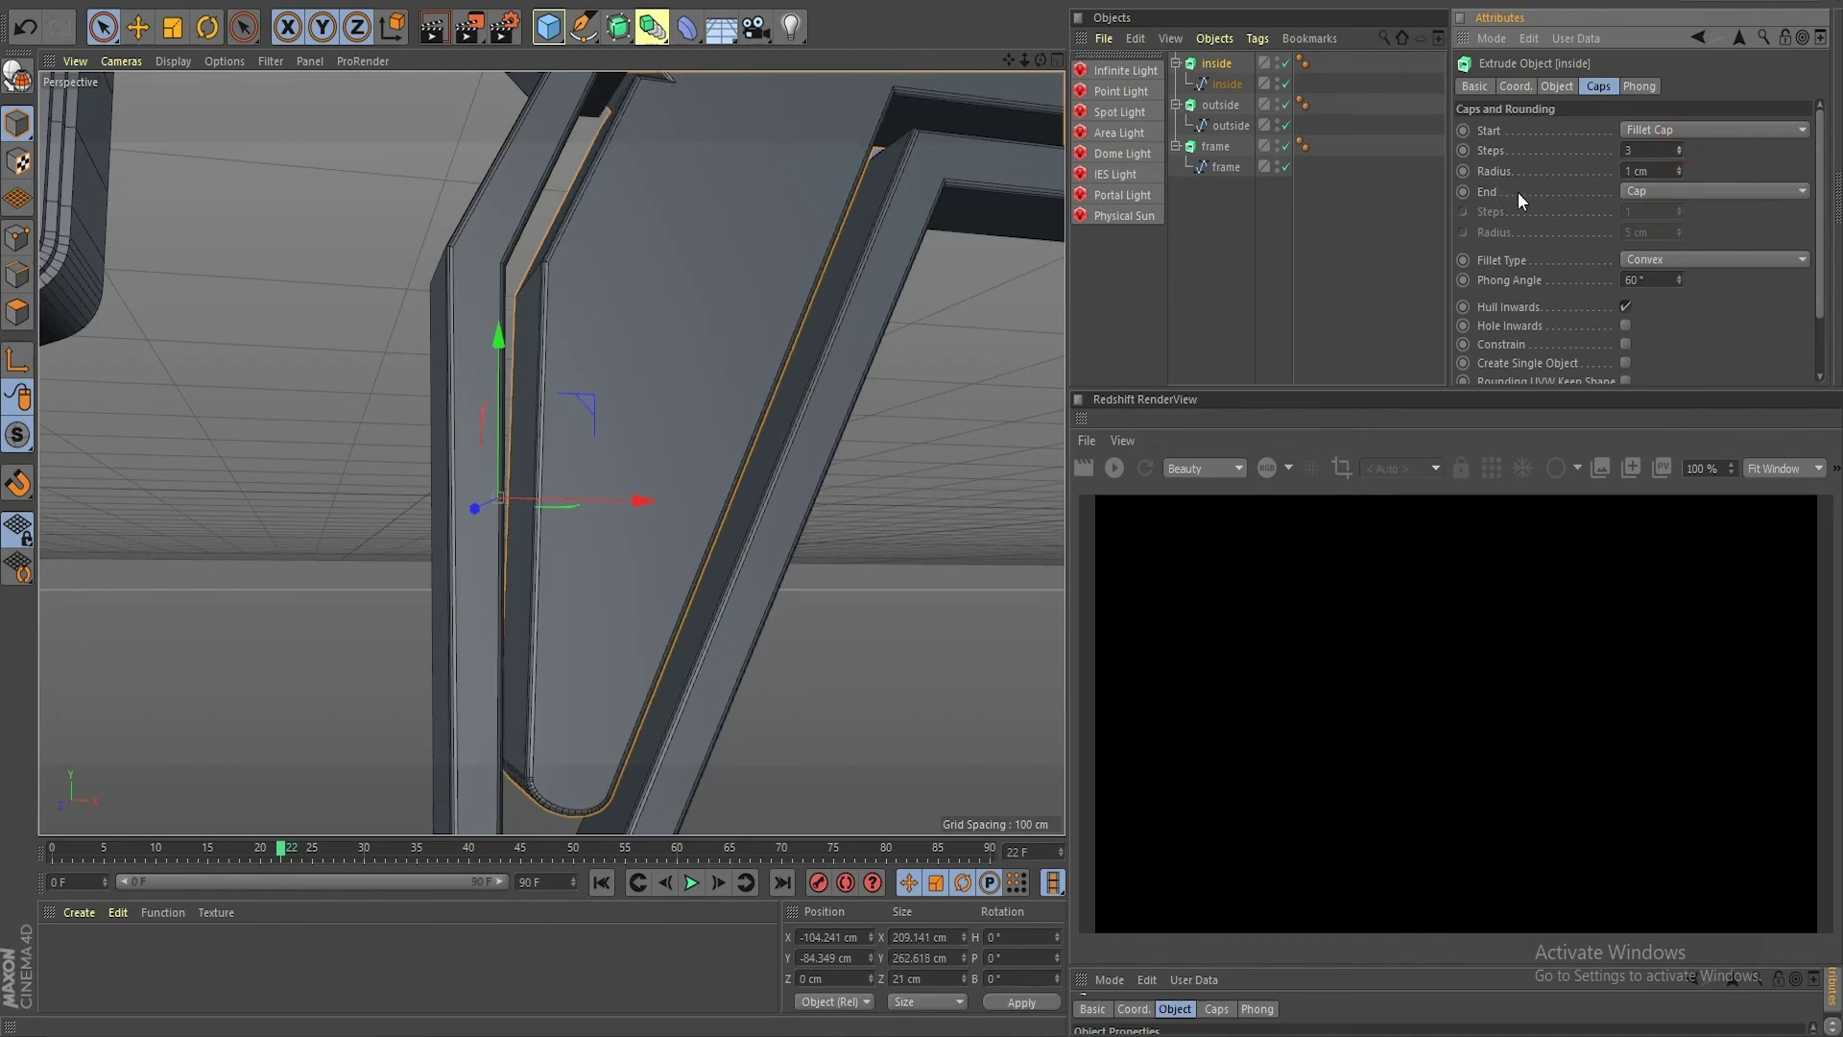
Step: In the top view, move the inside and outside extrudes together about 2 cm forward along negative Z
scroll(964, 343, "down", 5)
middle_click_drag(950, 354, 444, 678, "alt")
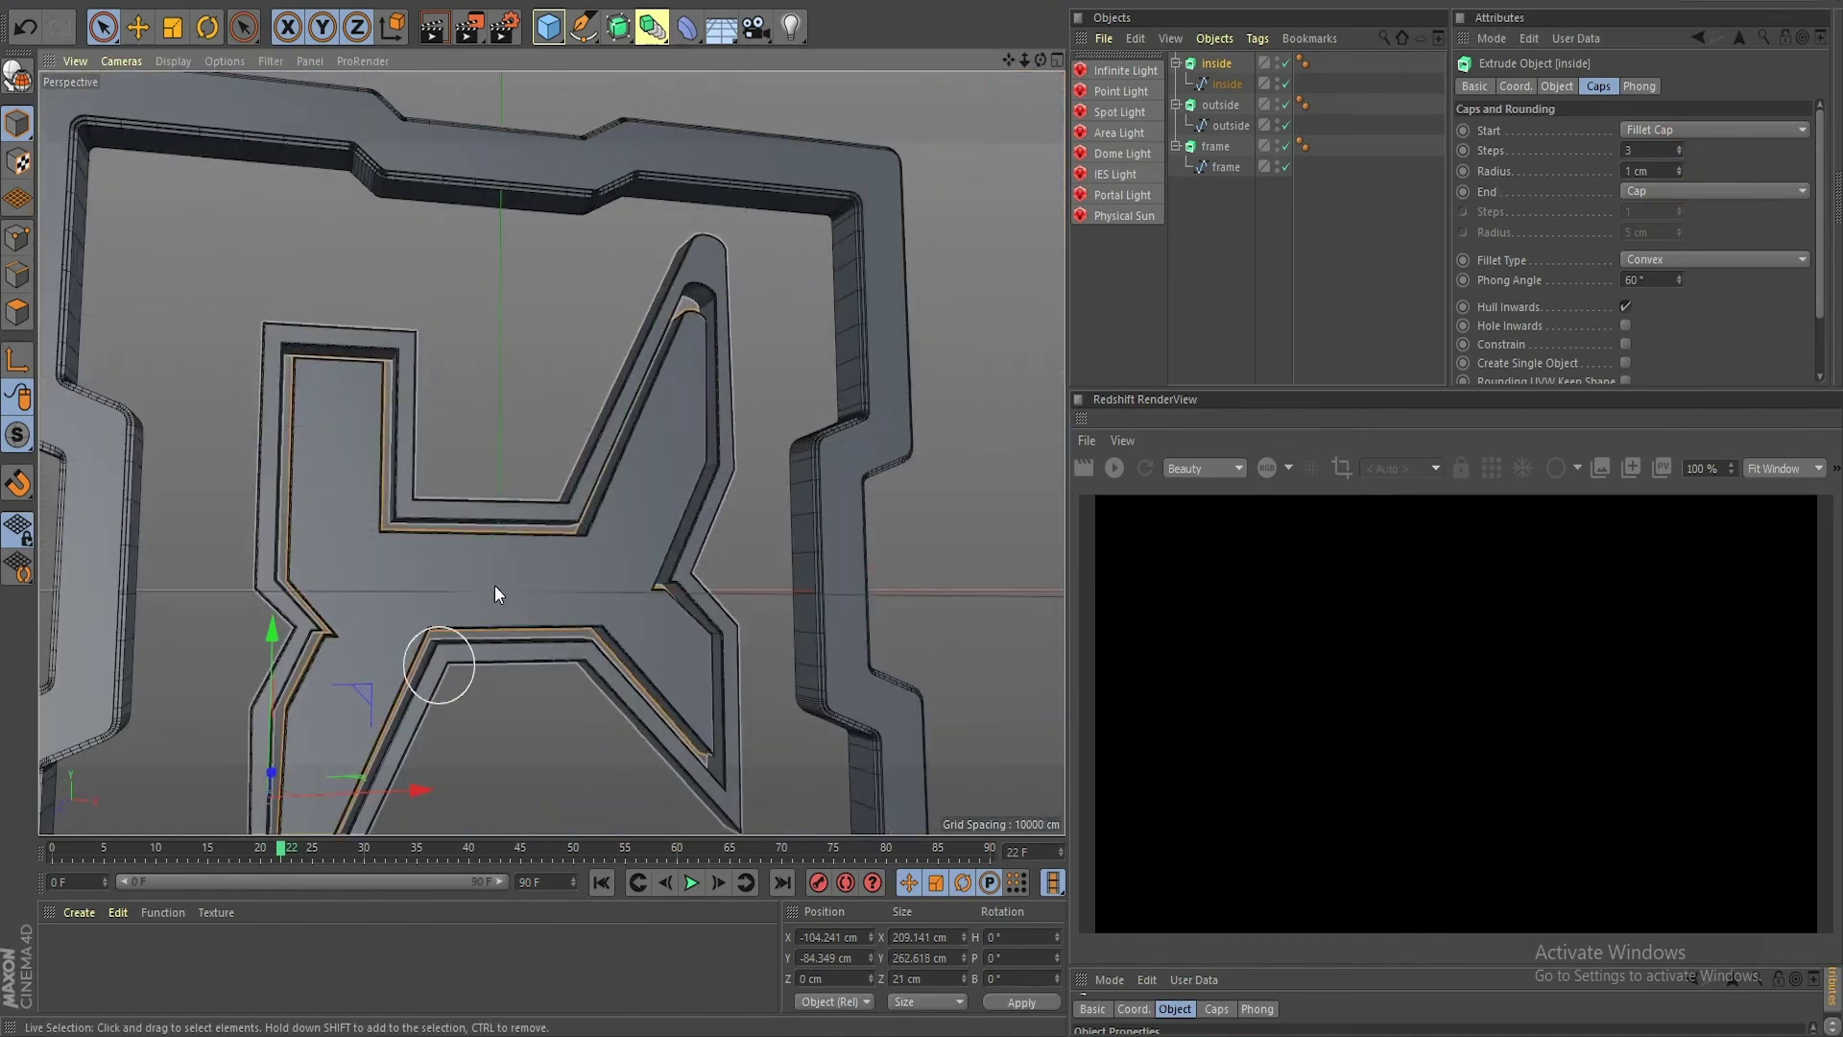
scroll(521, 579, "down", 2)
left_click_drag(521, 579, 490, 453, "alt")
middle_click(489, 453)
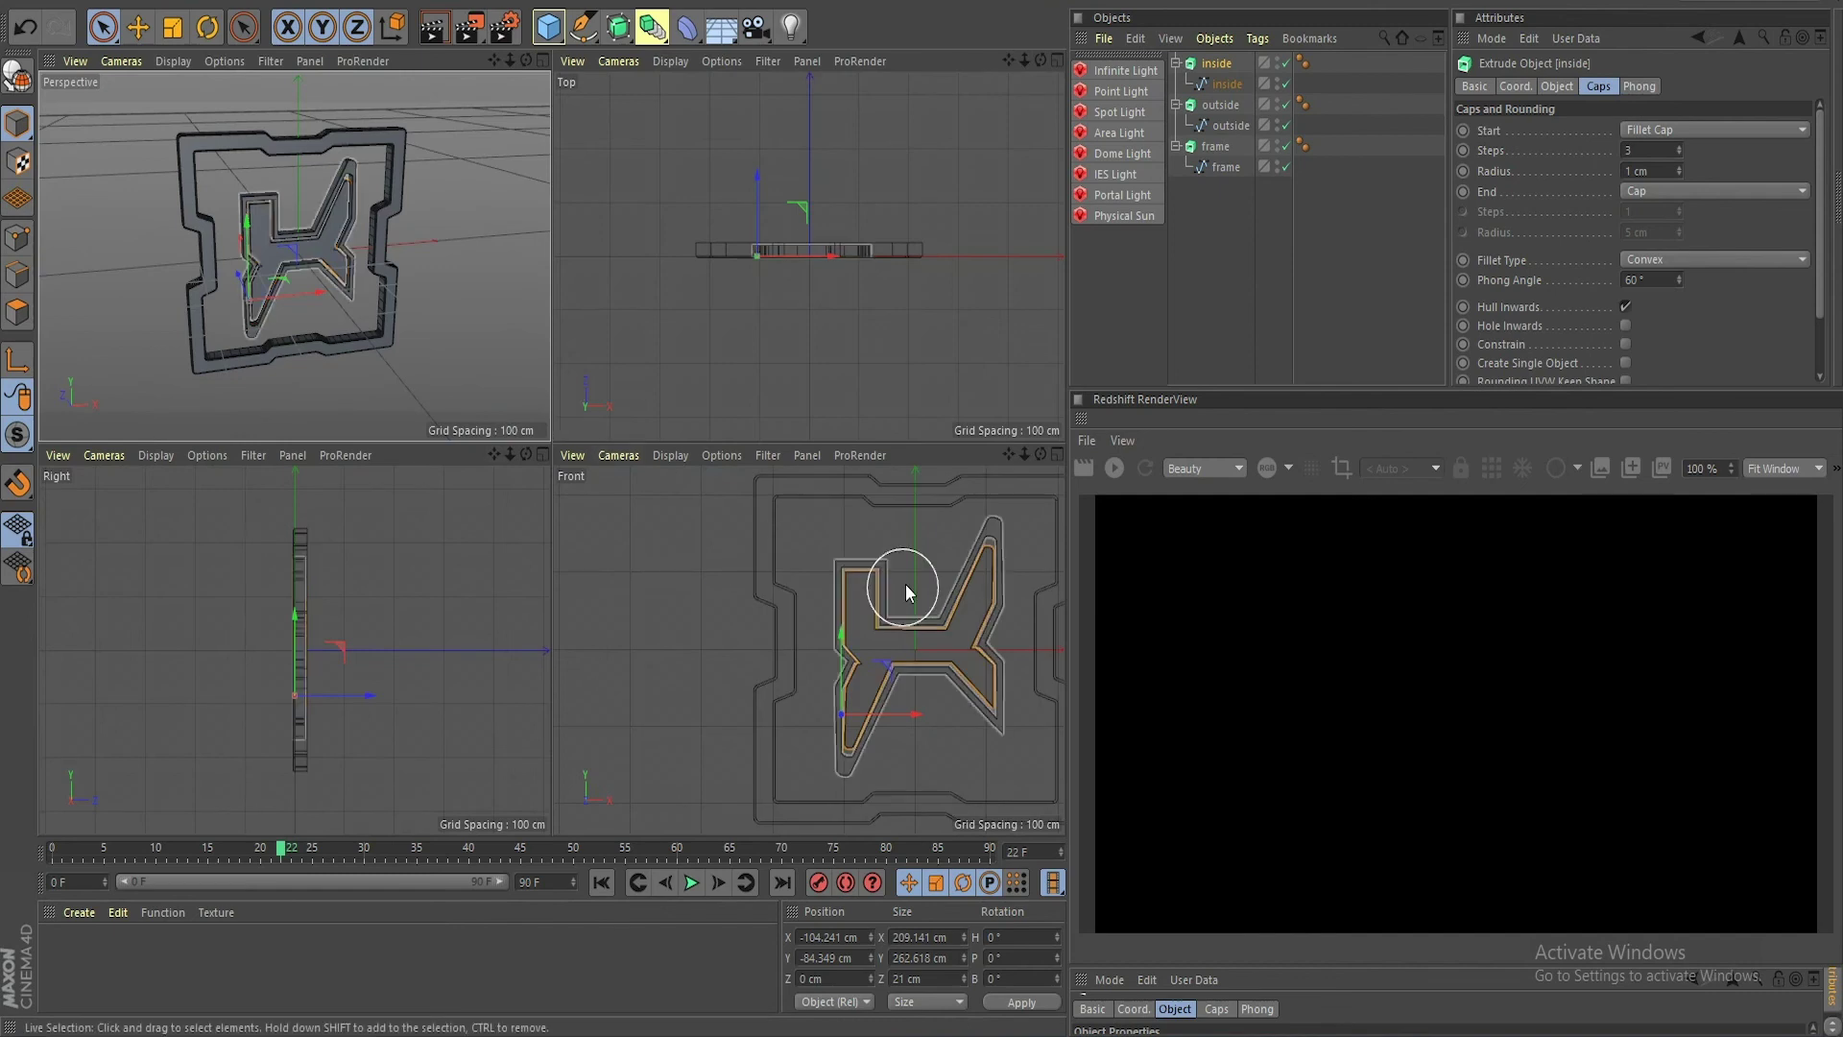
middle_click(792, 274)
scroll(494, 499, "up", 5)
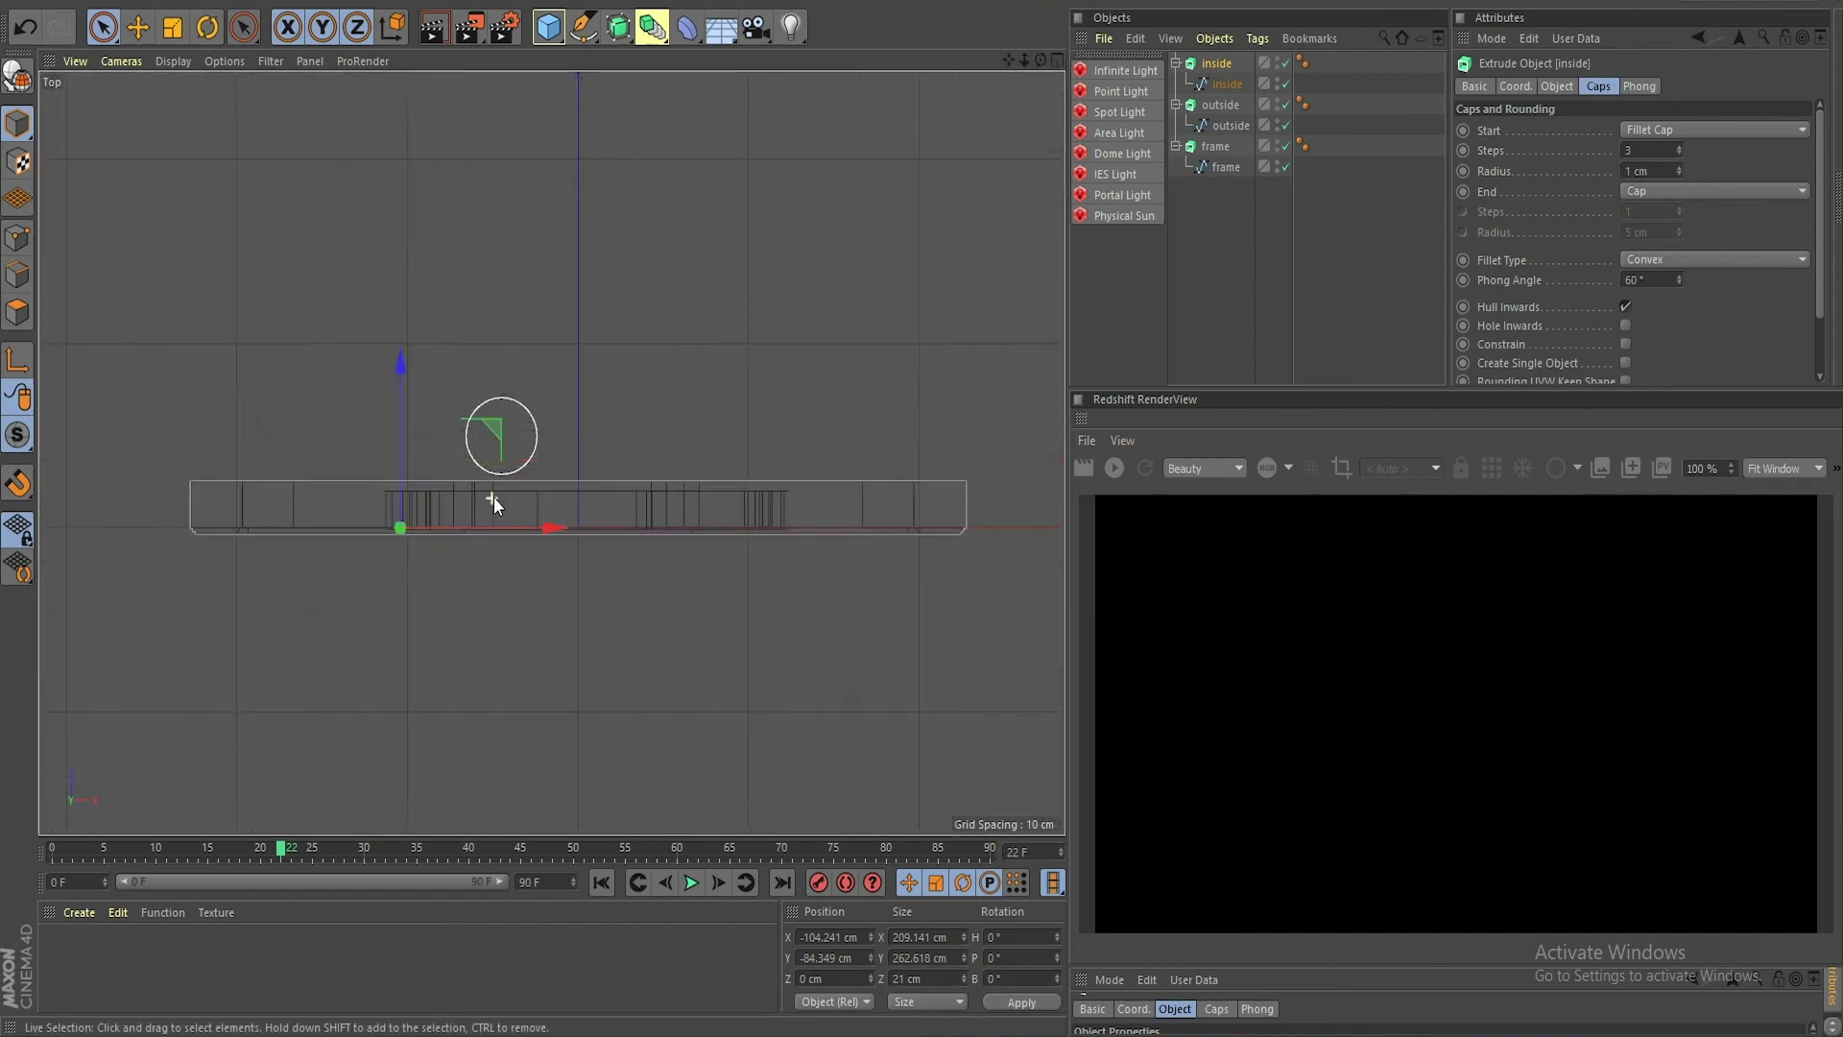
middle_click_drag(446, 569, 563, 494, "alt")
left_click(1217, 64)
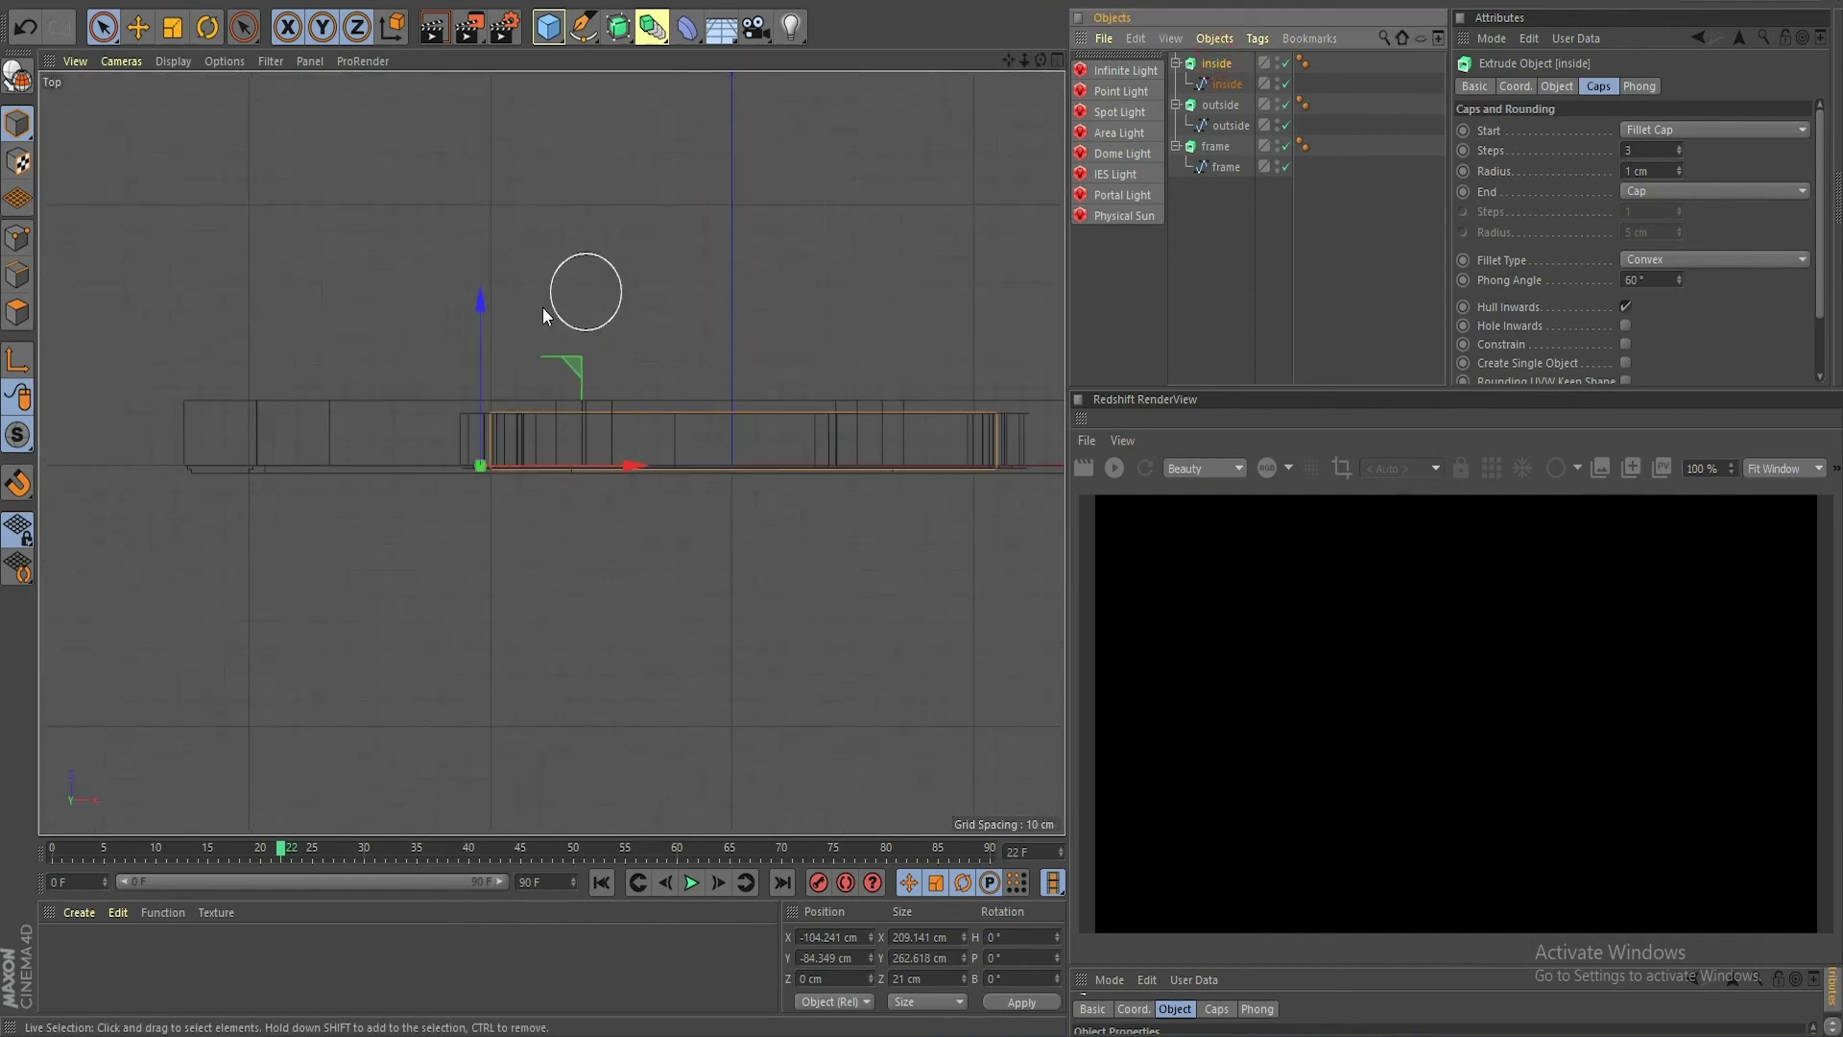
left_click_drag(480, 332, 492, 318)
left_click(1221, 104, "shift")
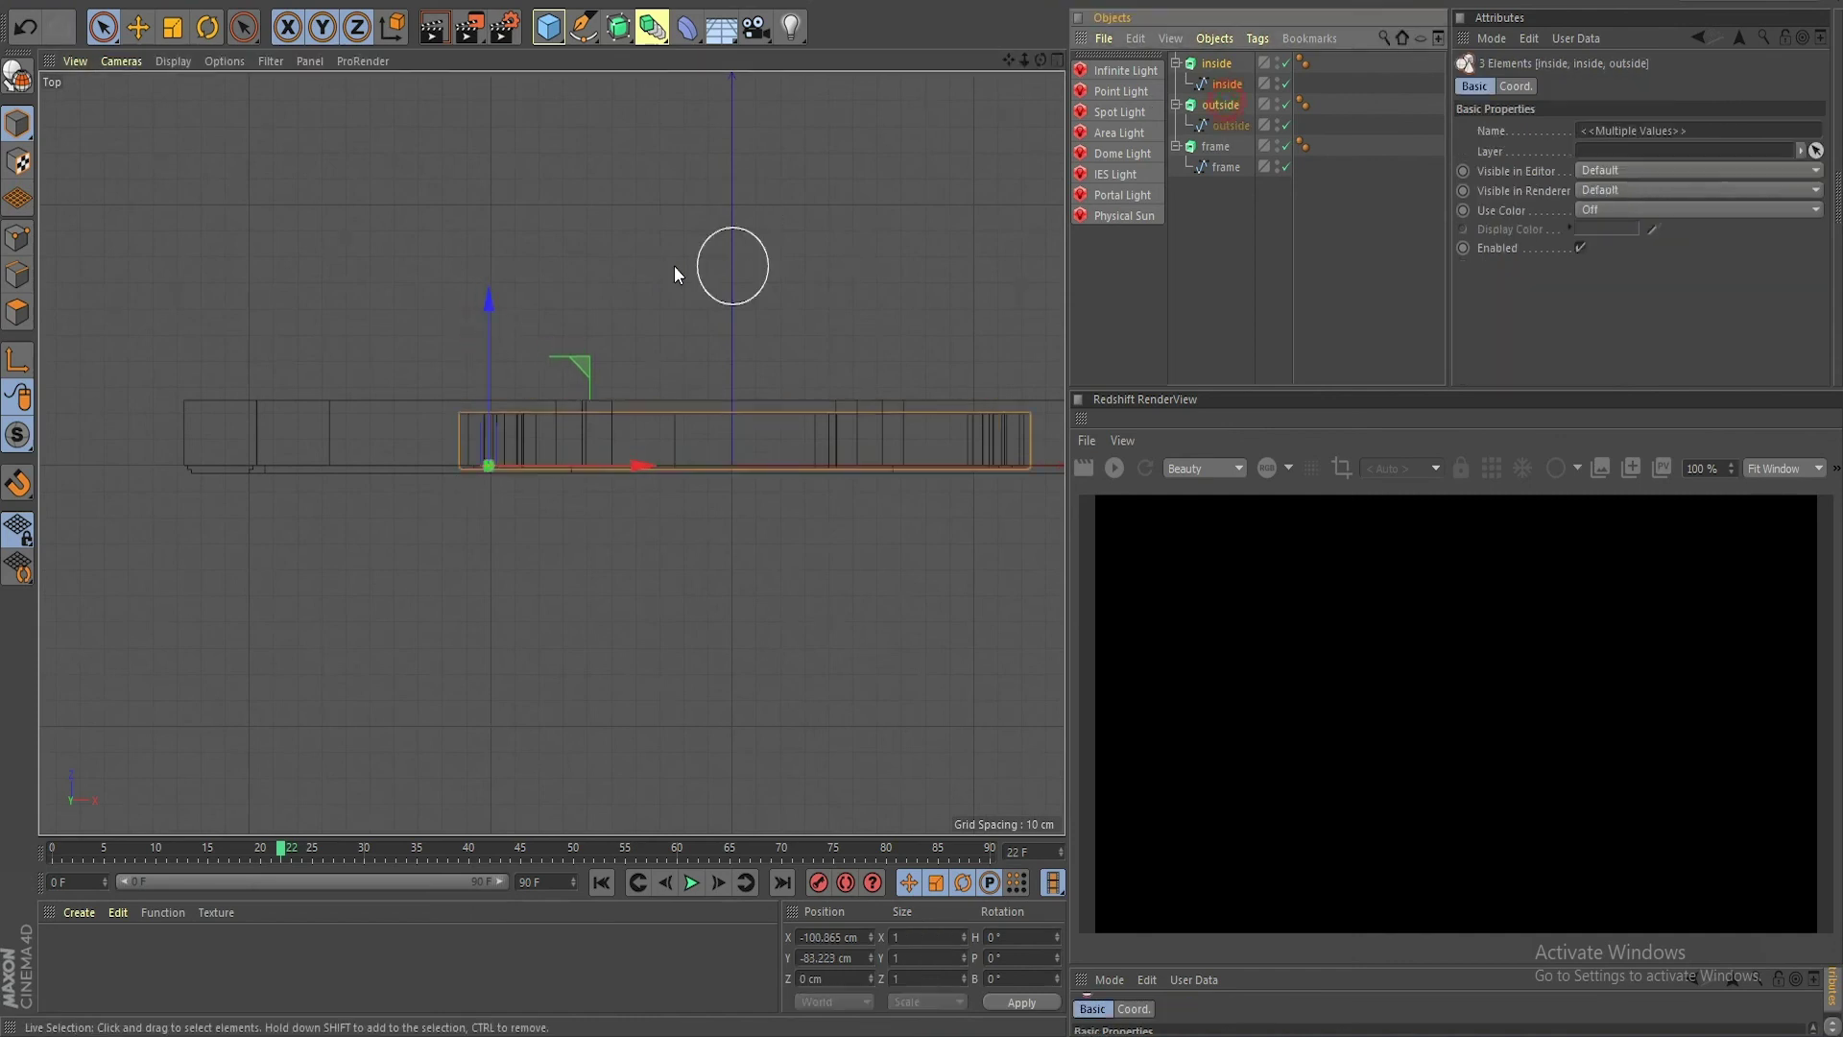
left_click_drag(488, 311, 493, 315)
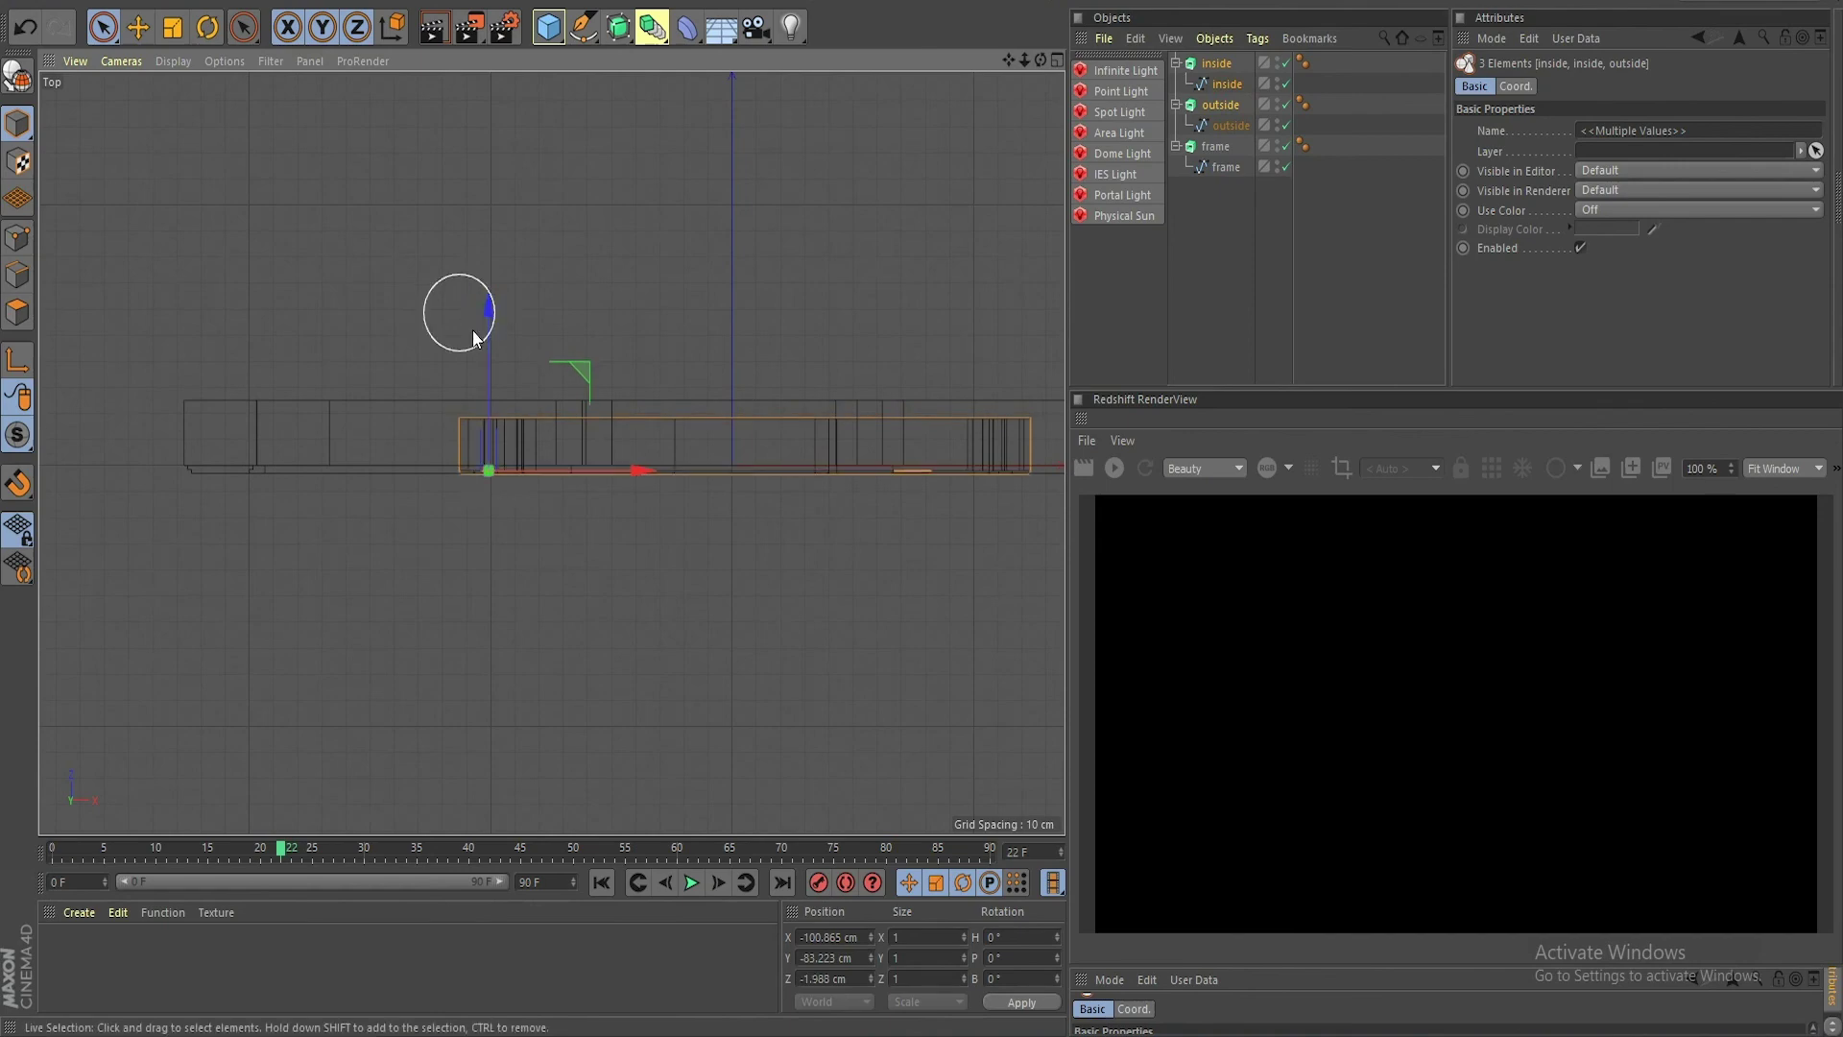
Step: Examine in the perspective view how the inside and outside shapes sit relative to each other and the frame
middle_click(514, 356)
middle_click(442, 370)
scroll(448, 474, "up", 3)
left_click_drag(461, 493, 592, 492, "alt")
scroll(543, 497, "up", 3)
scroll(544, 497, "up", 3)
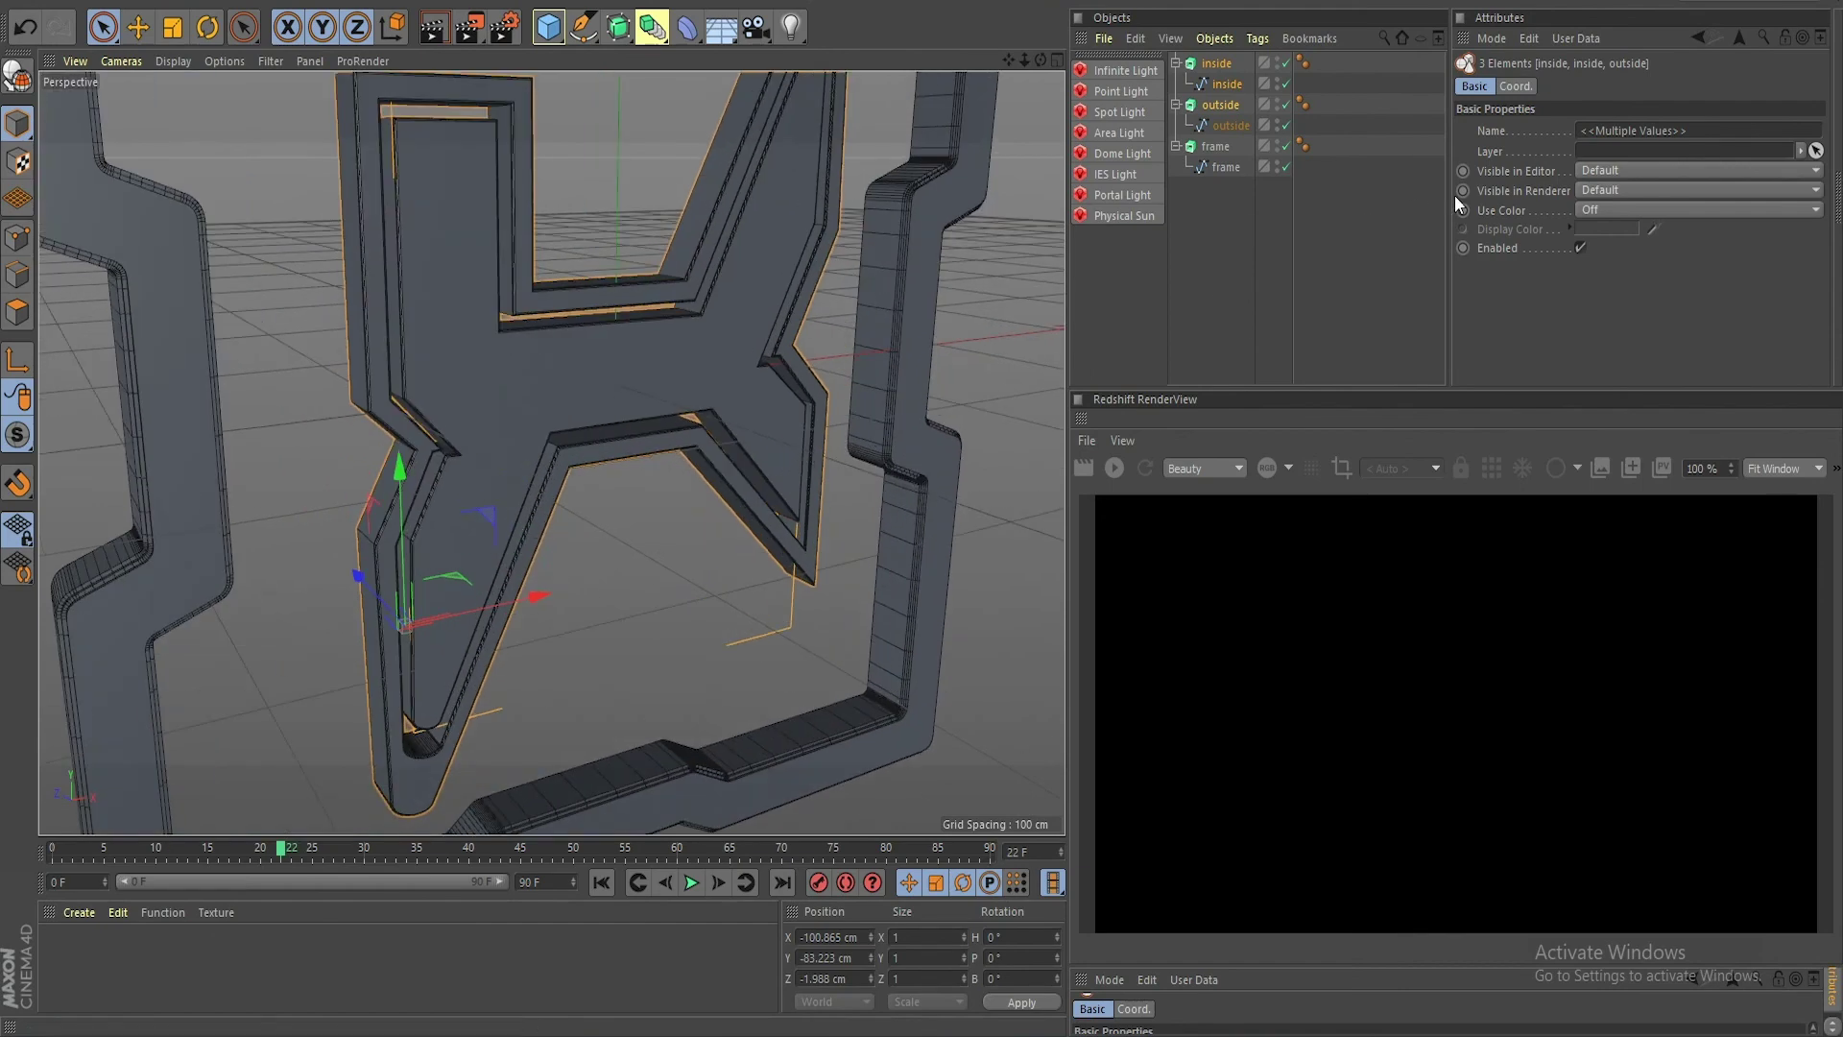
left_click(558, 480)
left_click_drag(558, 480, 378, 717, "alt")
left_click_drag(363, 649, 718, 588)
left_click_drag(737, 616, 749, 432, "alt")
Step: Select the frame extrude and set its Z movement to 30 cm
left_click(617, 234)
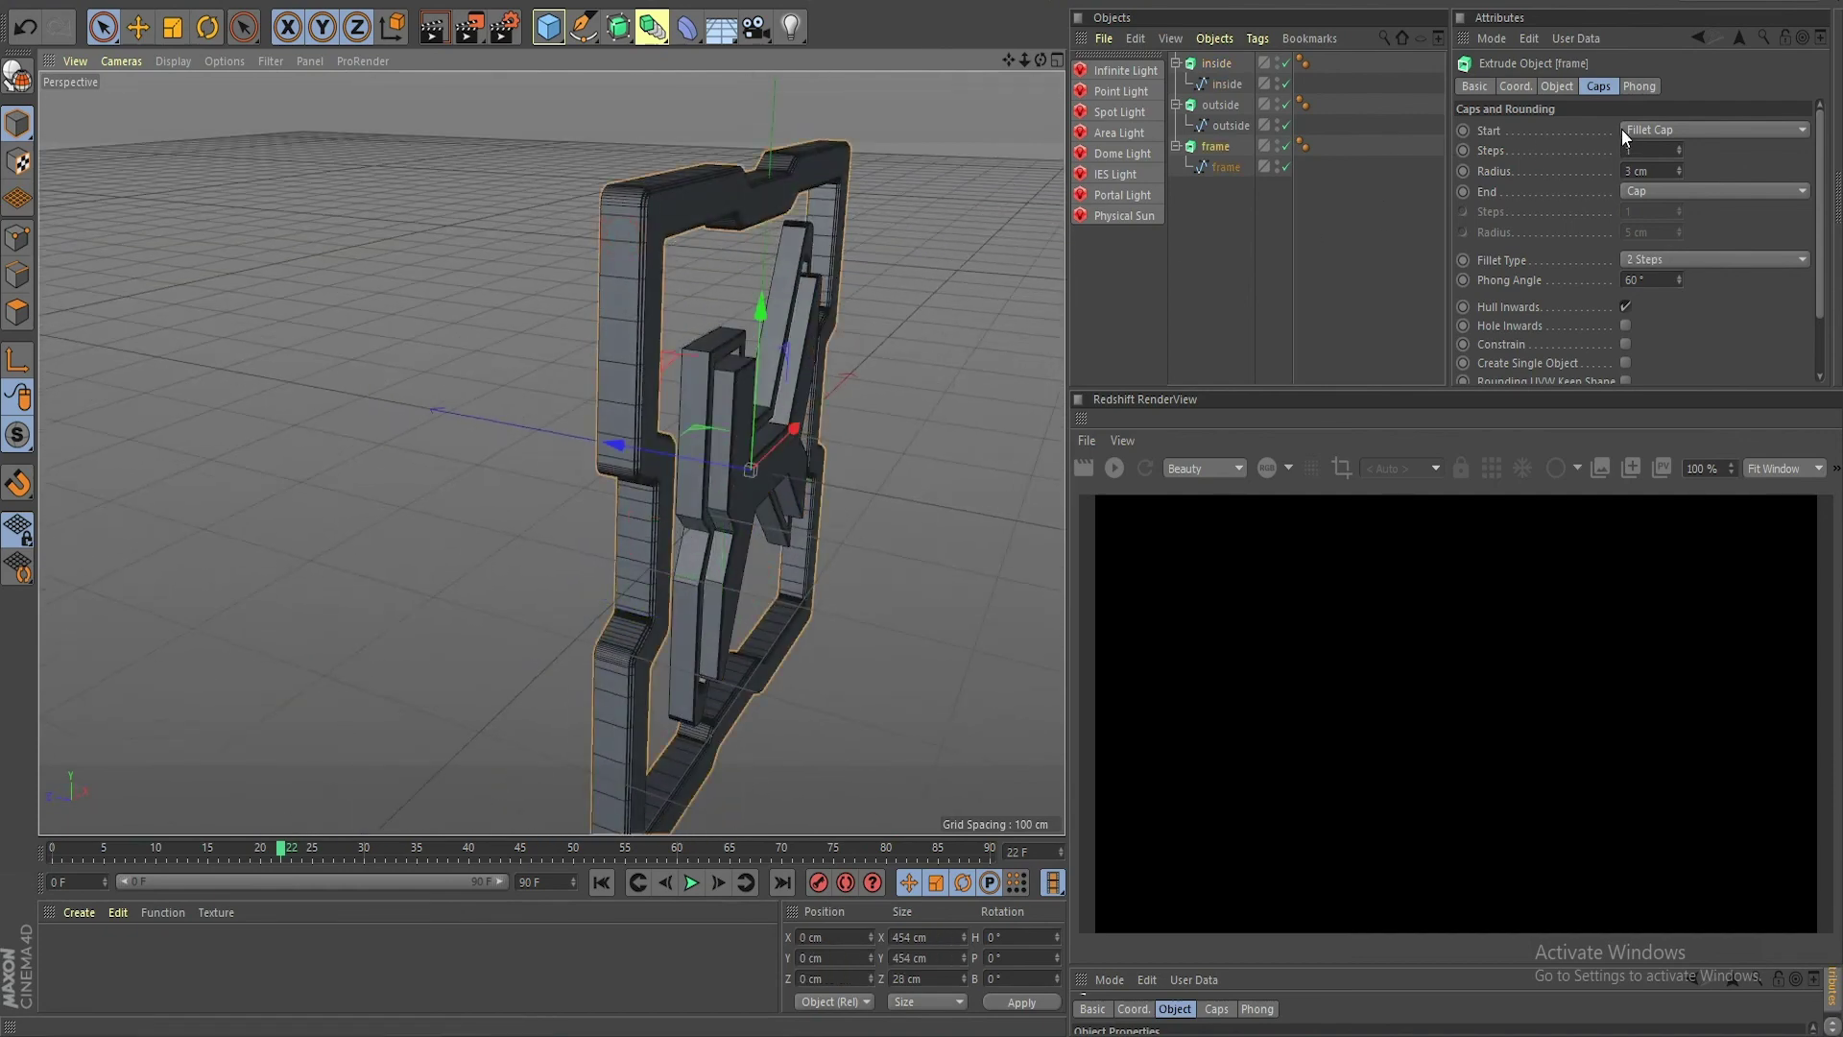
left_click(1557, 86)
double_click(1737, 131)
type("30")
key("Return")
Step: Shift the frame slightly forward along Z in the top view, check it in perspective and deselect it
middle_click(871, 334)
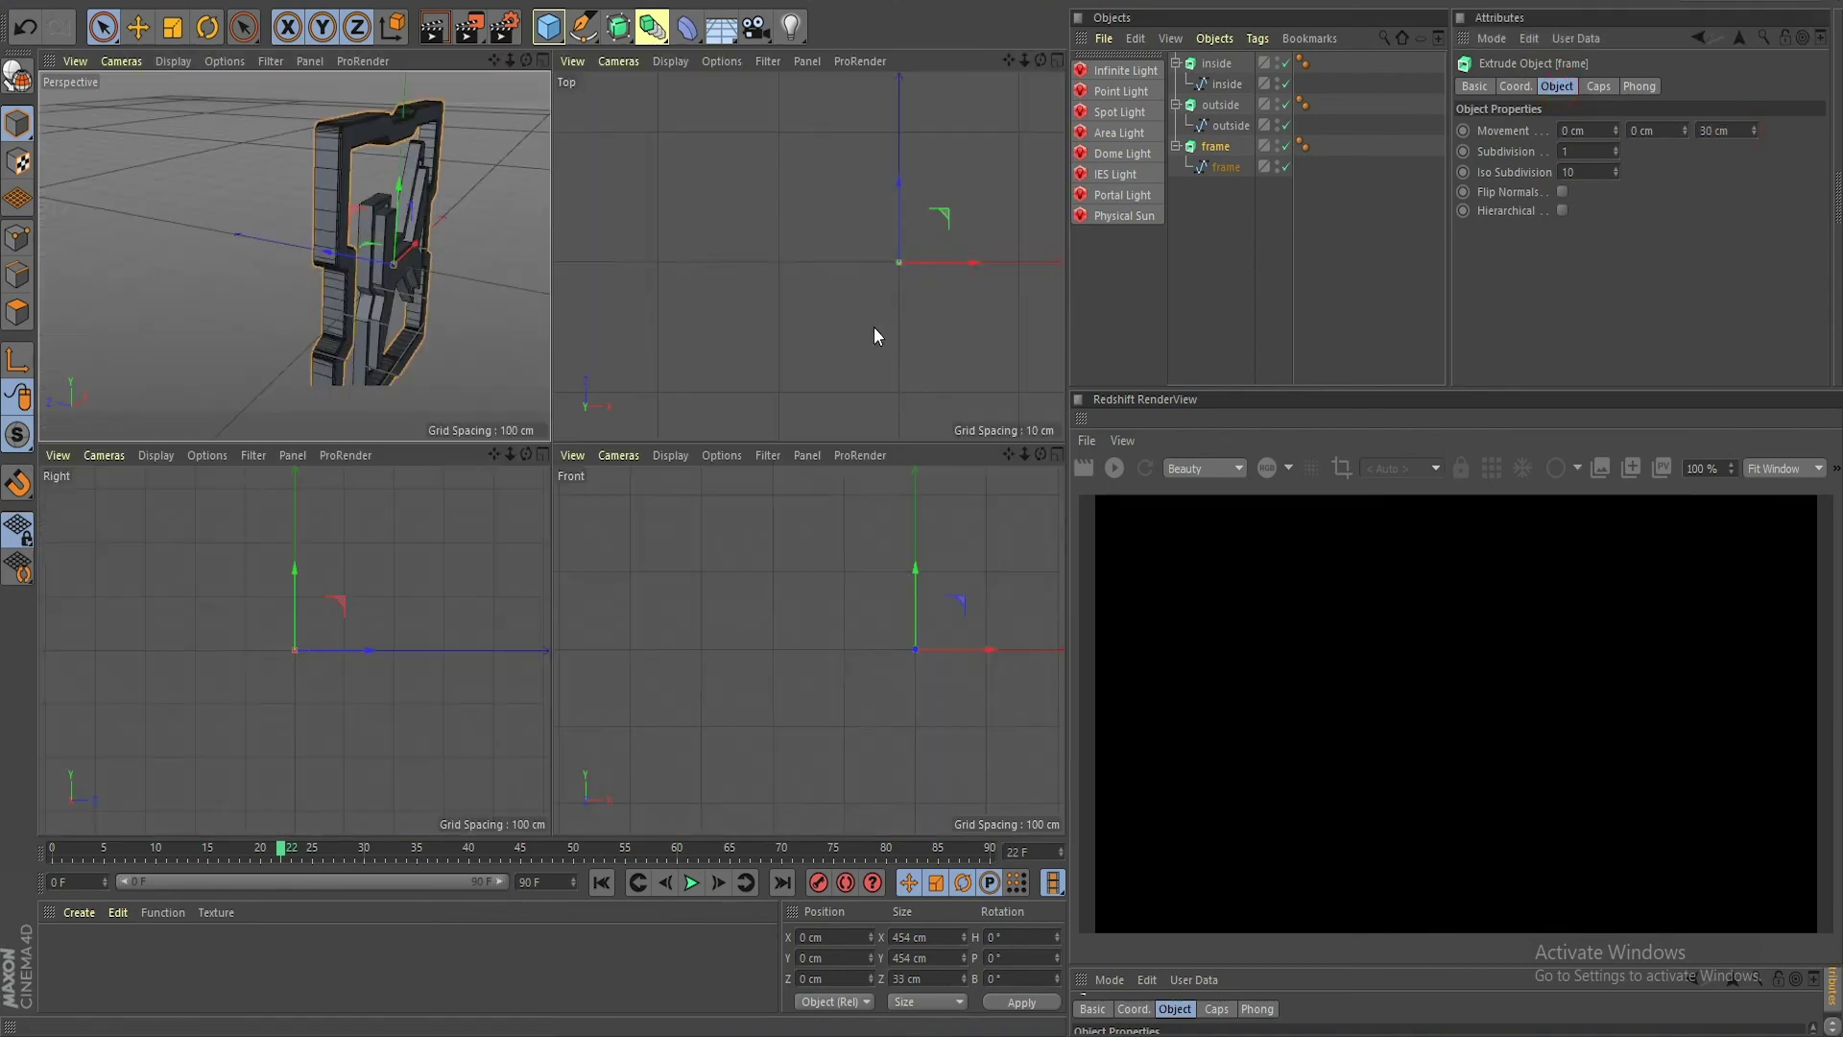
middle_click(875, 317)
left_click_drag(728, 311, 734, 330)
middle_click(469, 354)
middle_click(459, 344)
left_click_drag(483, 400, 845, 537, "alt")
middle_click_drag(845, 537, 634, 518, "alt")
left_click_drag(634, 519, 853, 475, "alt")
left_click(852, 475)
Step: Add a plane primitive and rotate its pitch to 90° so it stands upright at the logo
scroll(576, 389, "down", 4)
left_click_drag(576, 389, 604, 125, "alt")
left_click(548, 26)
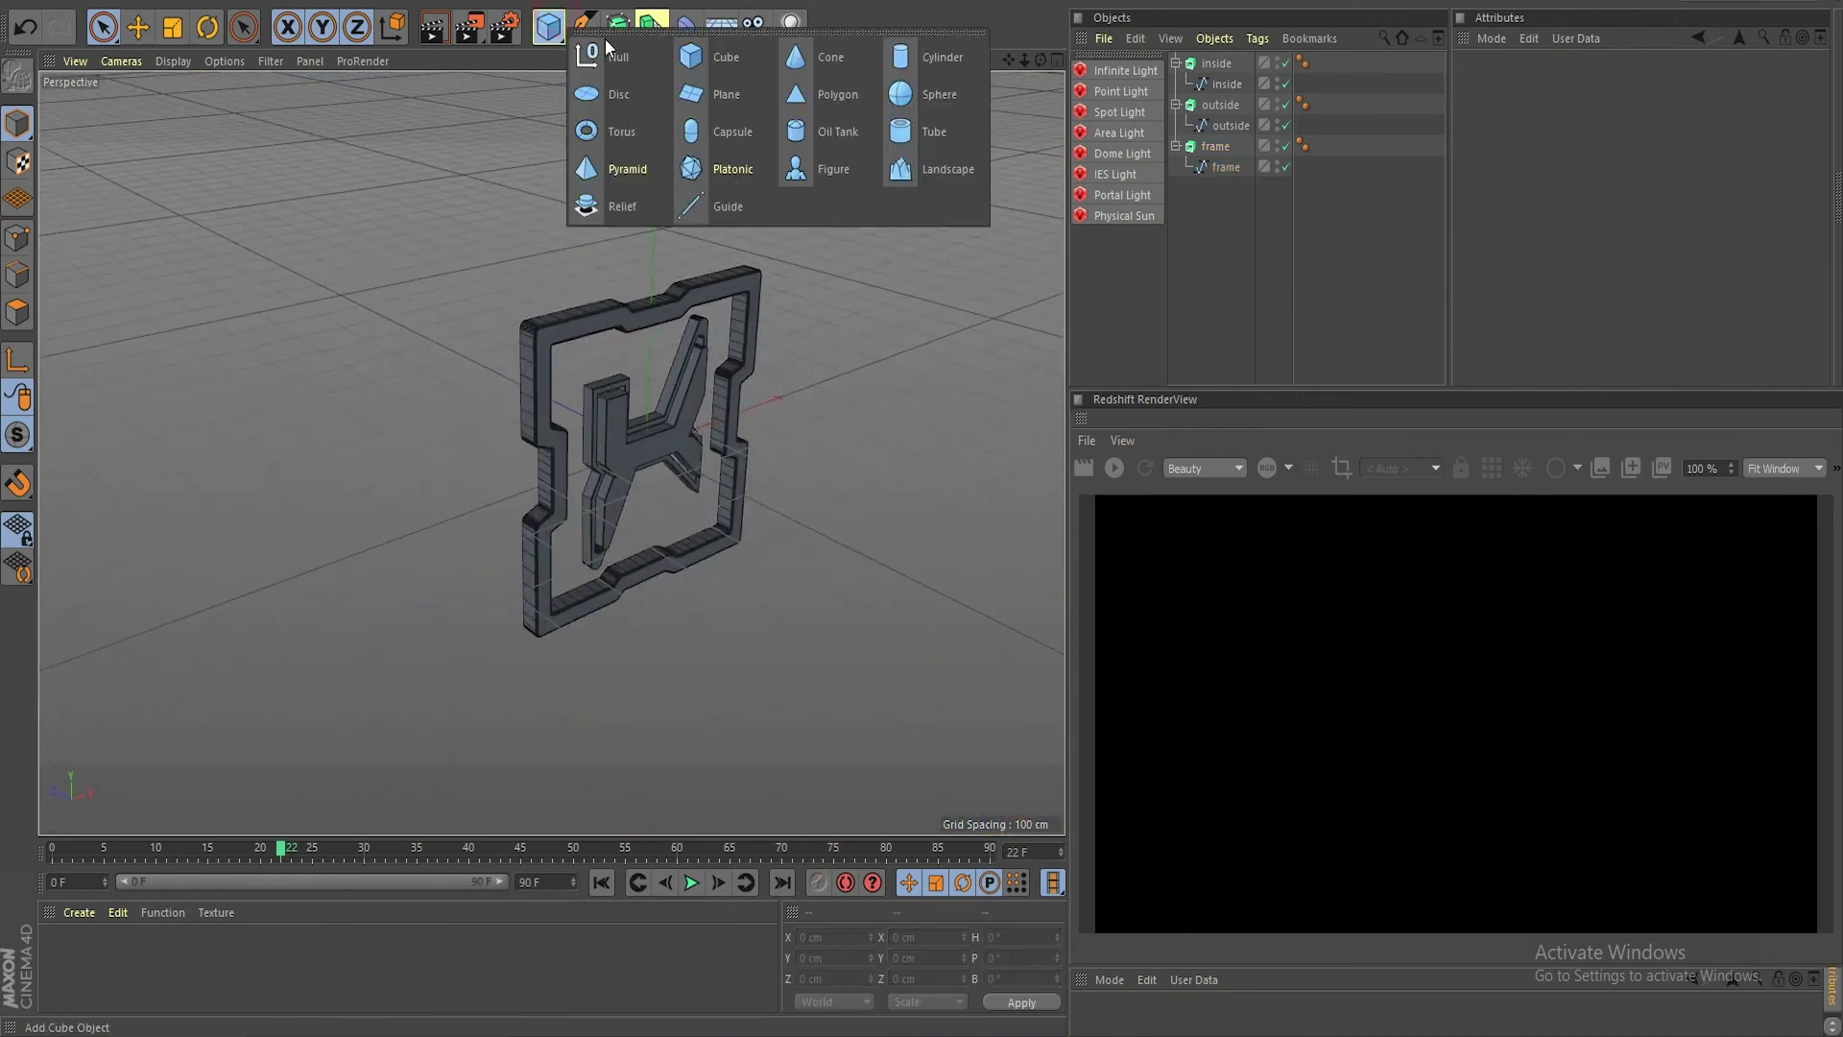
left_click(704, 98)
key("r")
left_click_drag(659, 382, 712, 521)
Step: Scale the plane to a width of about 4362 cm and a height of about 1422 cm
key("t")
left_click_drag(659, 596, 1530, 489)
scroll(868, 629, "down", 3)
scroll(591, 474, "down", 7)
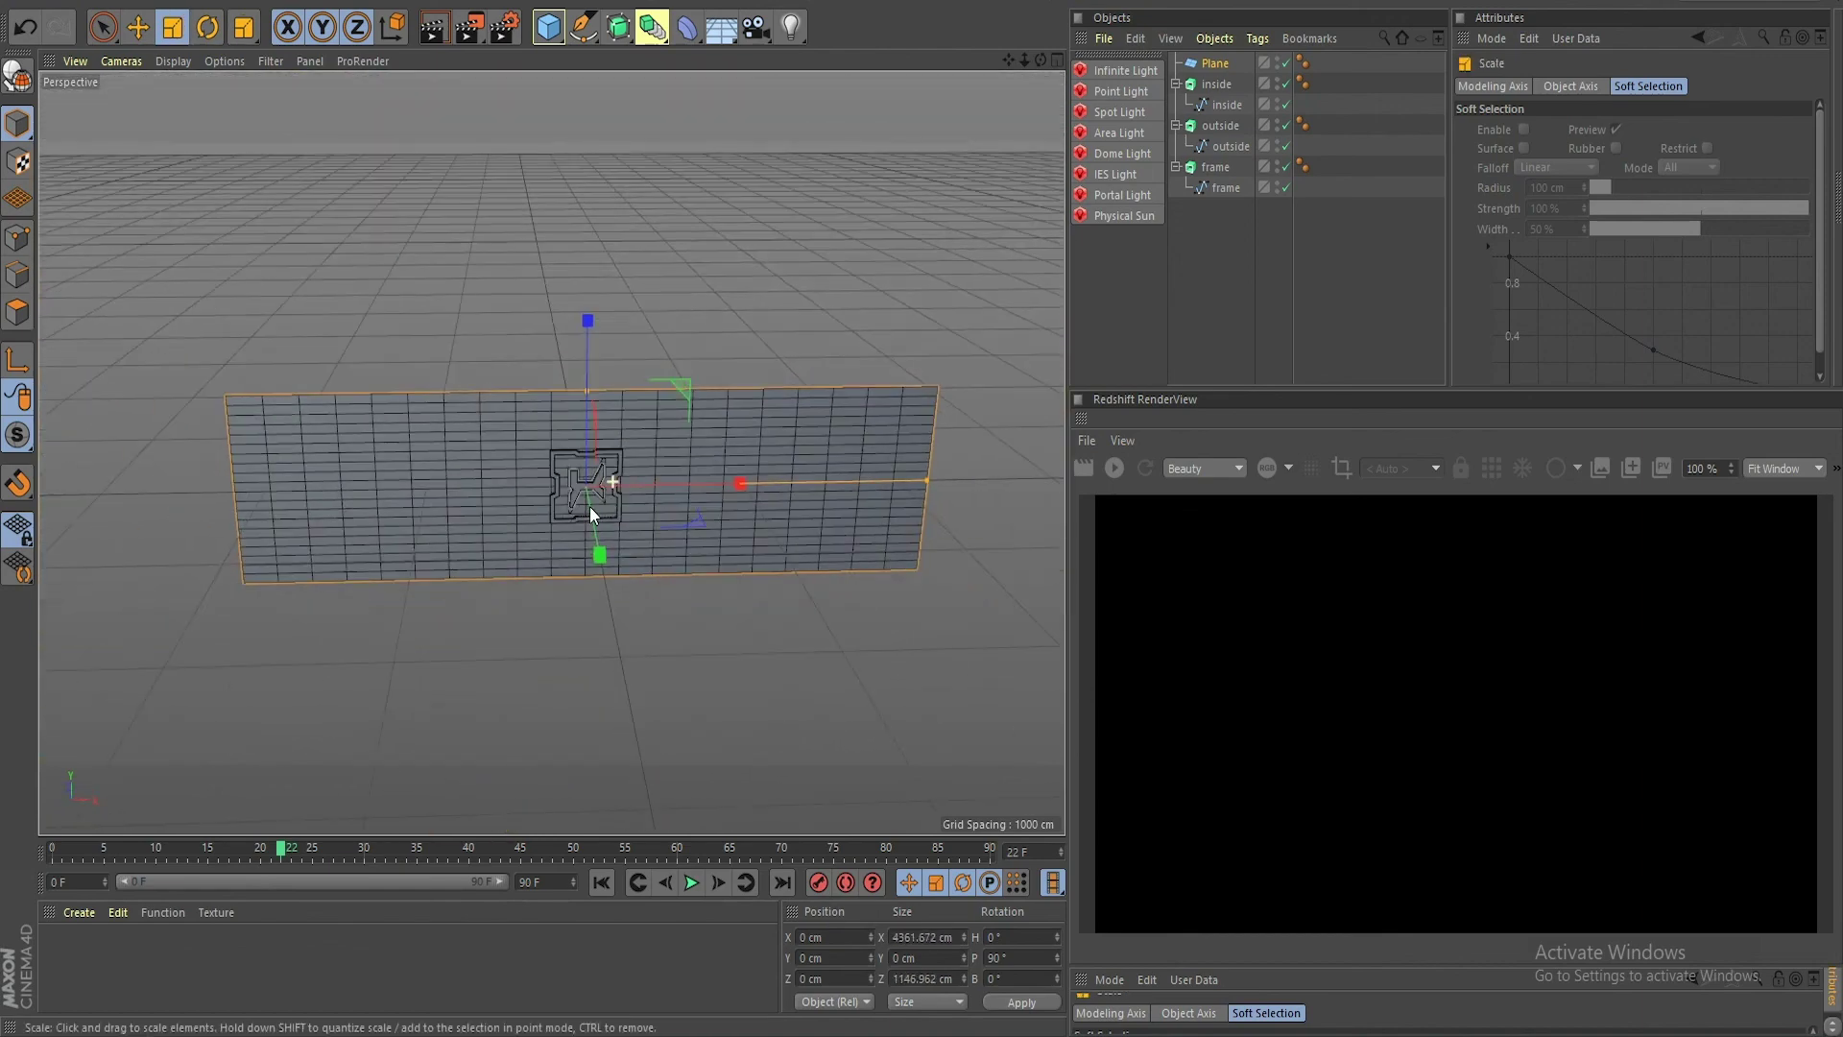
left_click_drag(589, 505, 666, 511, "alt")
scroll(659, 503, "up", 4)
left_click_drag(585, 333, 580, 292)
Step: Set both the width segments and height segments of the plane to 1
left_click(1430, 133)
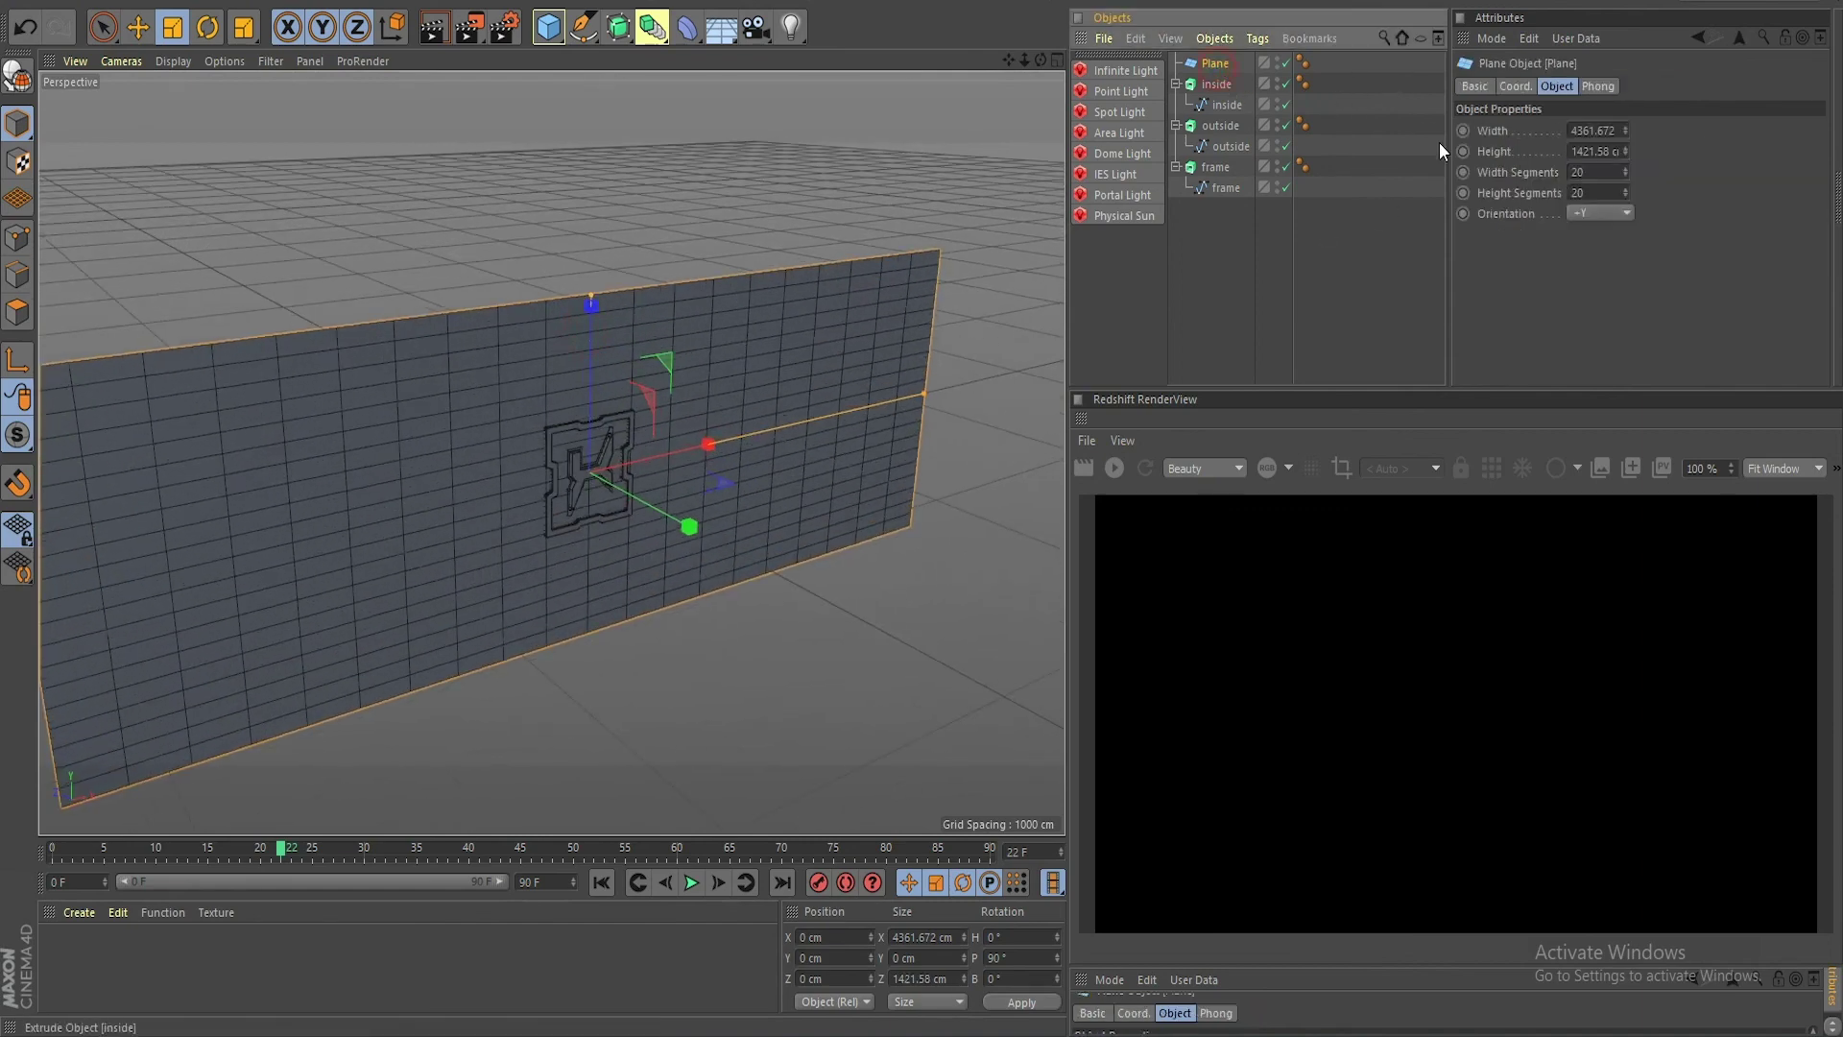
left_click(1599, 174)
type("1")
left_click(1581, 193)
type("1")
key("Return")
left_click(486, 225)
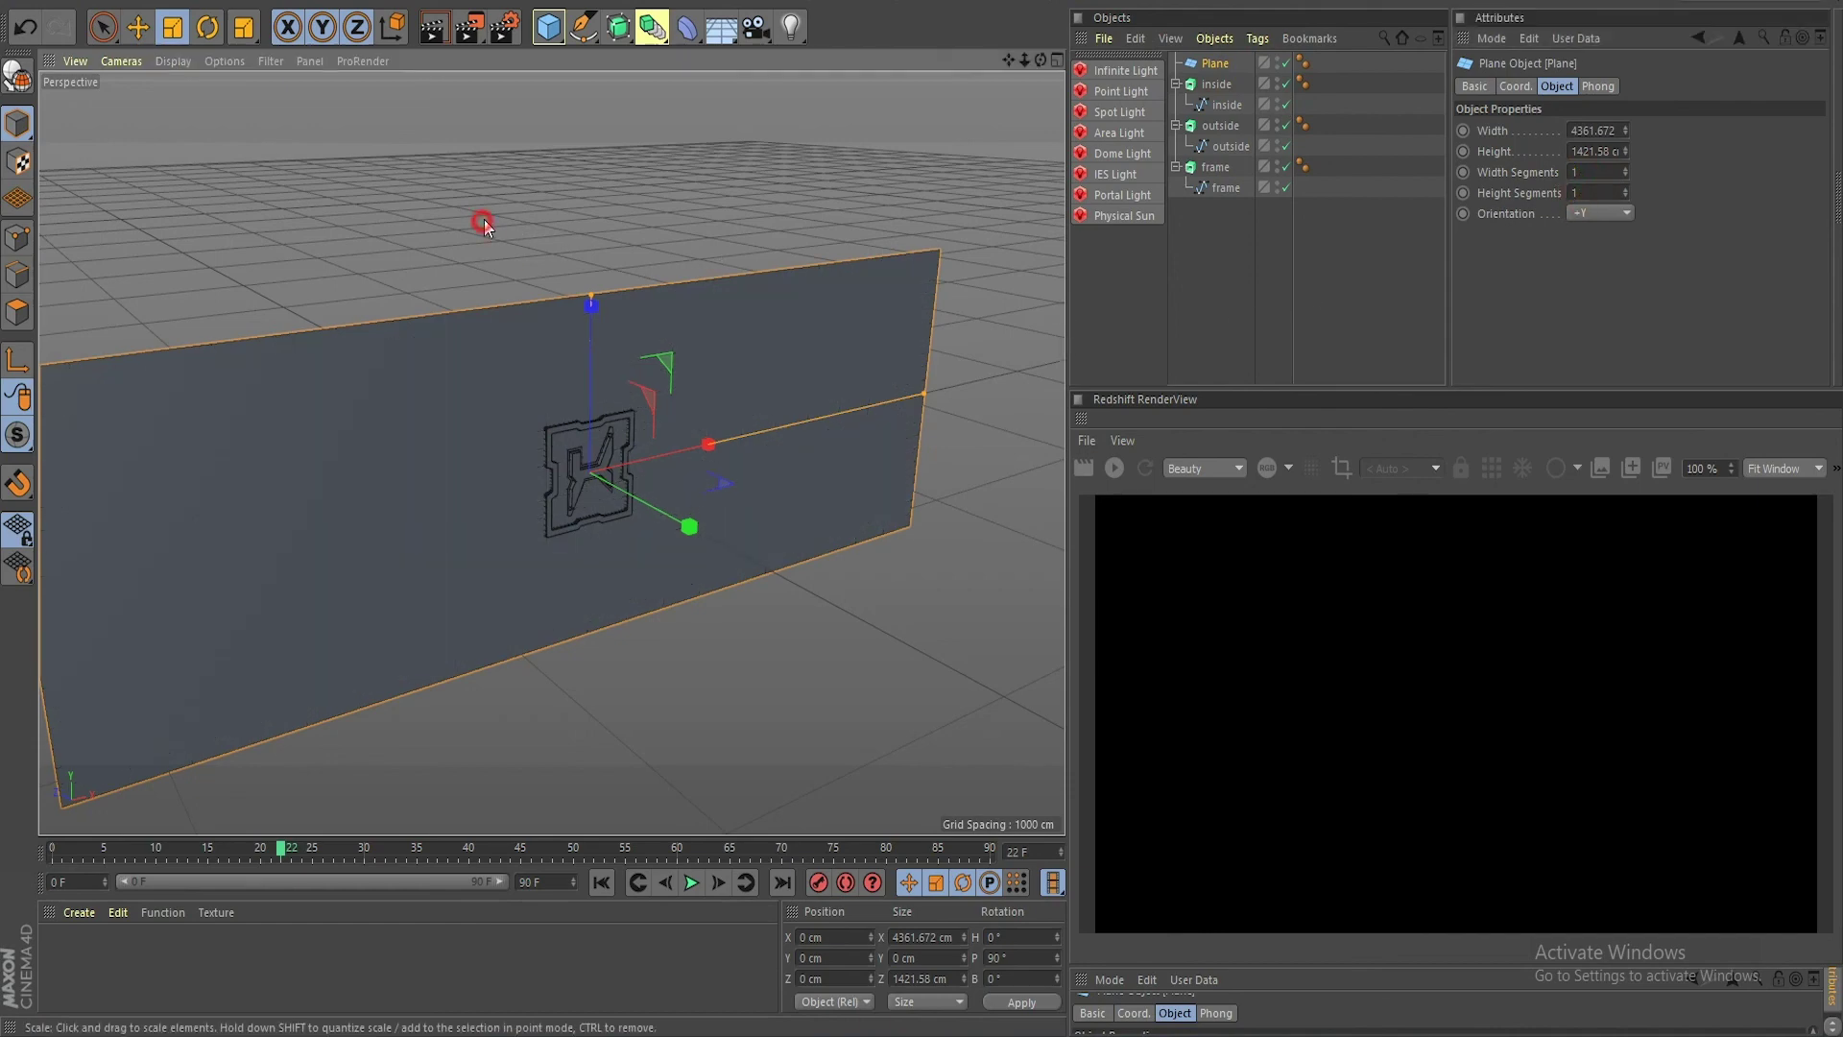